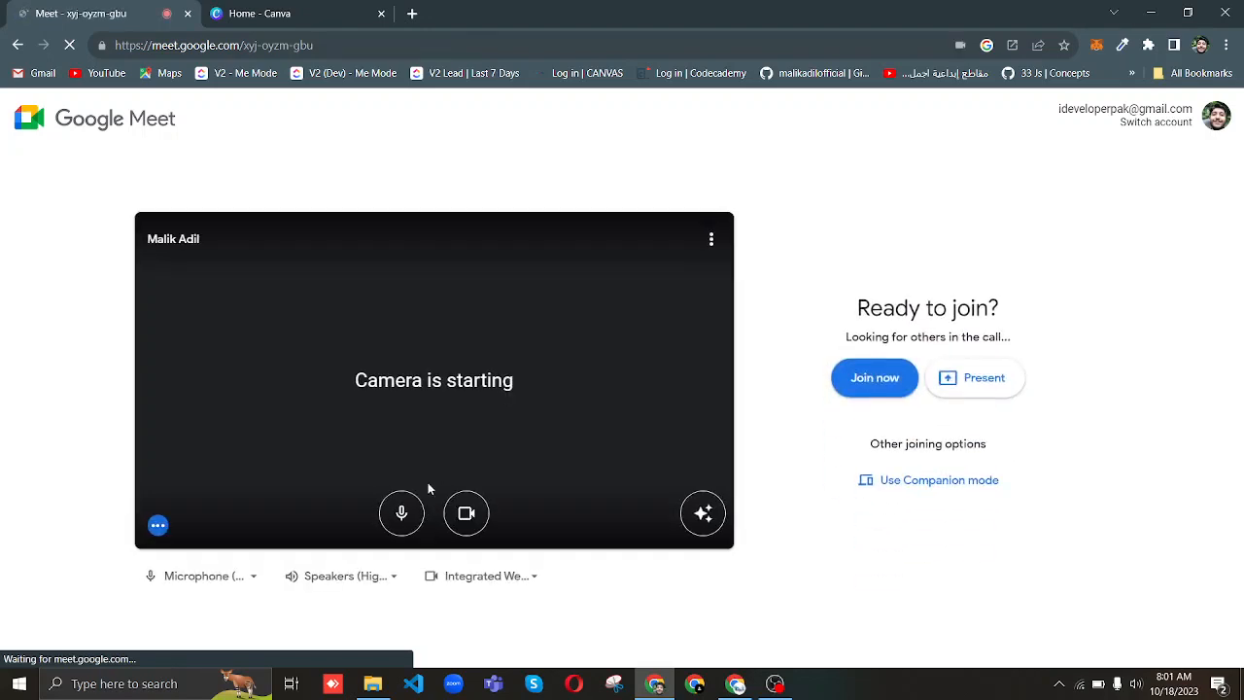
# Join the meeting with the camera turned off and admit everyone in the waiting list at once.
pyautogui.click(465, 537)
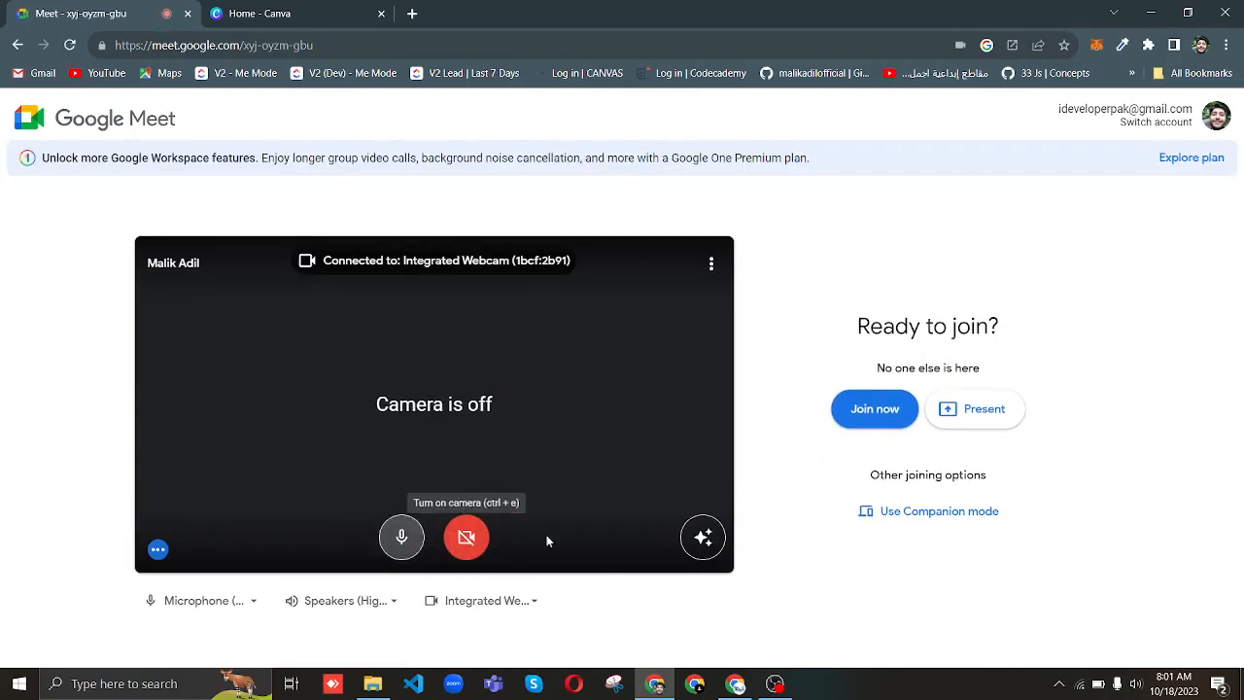
pyautogui.click(861, 422)
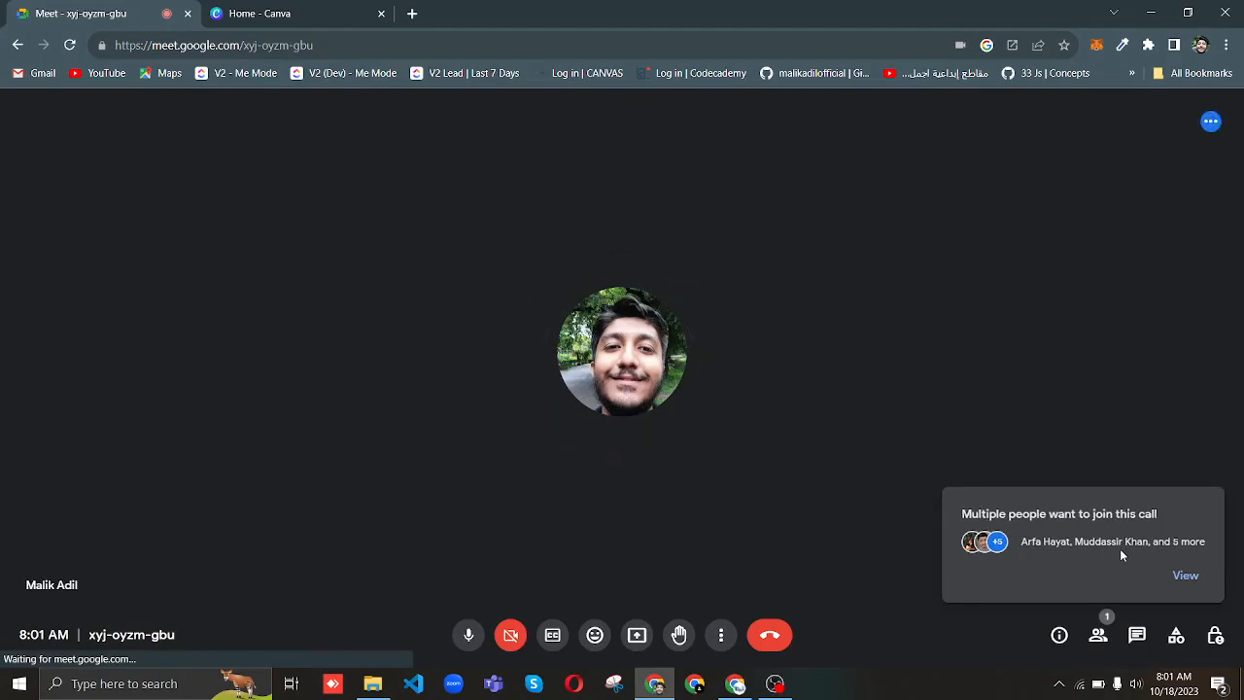
pyautogui.click(1186, 575)
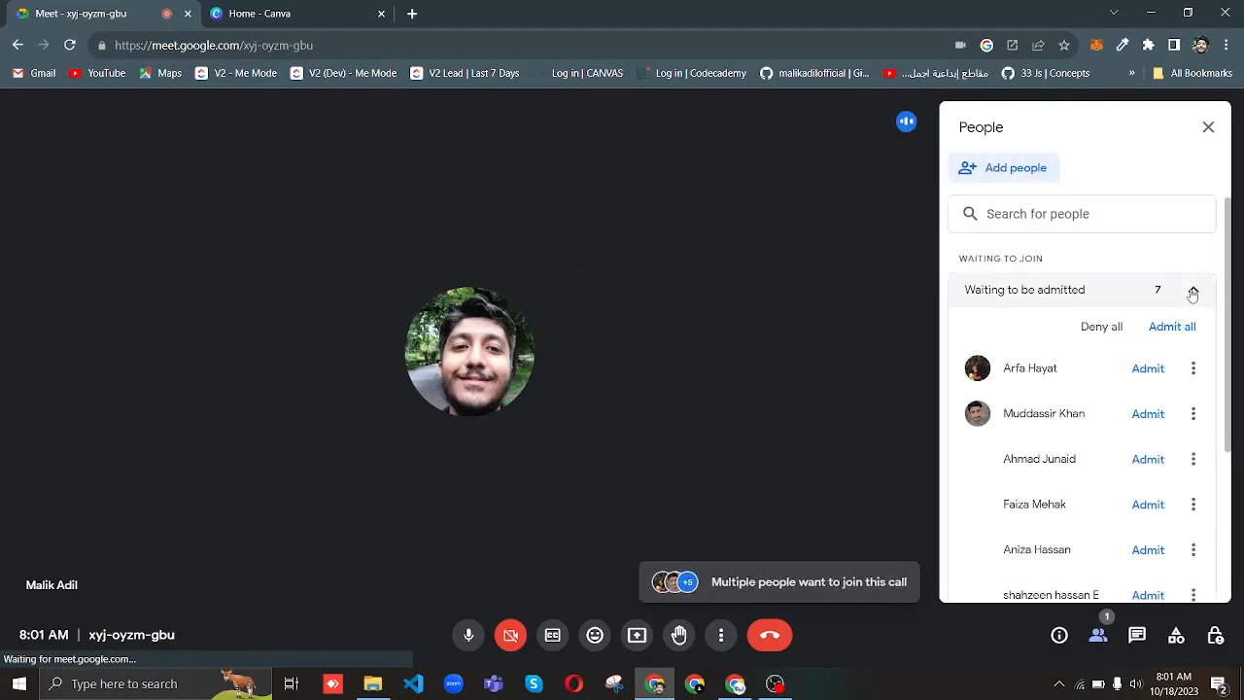
pyautogui.click(1178, 335)
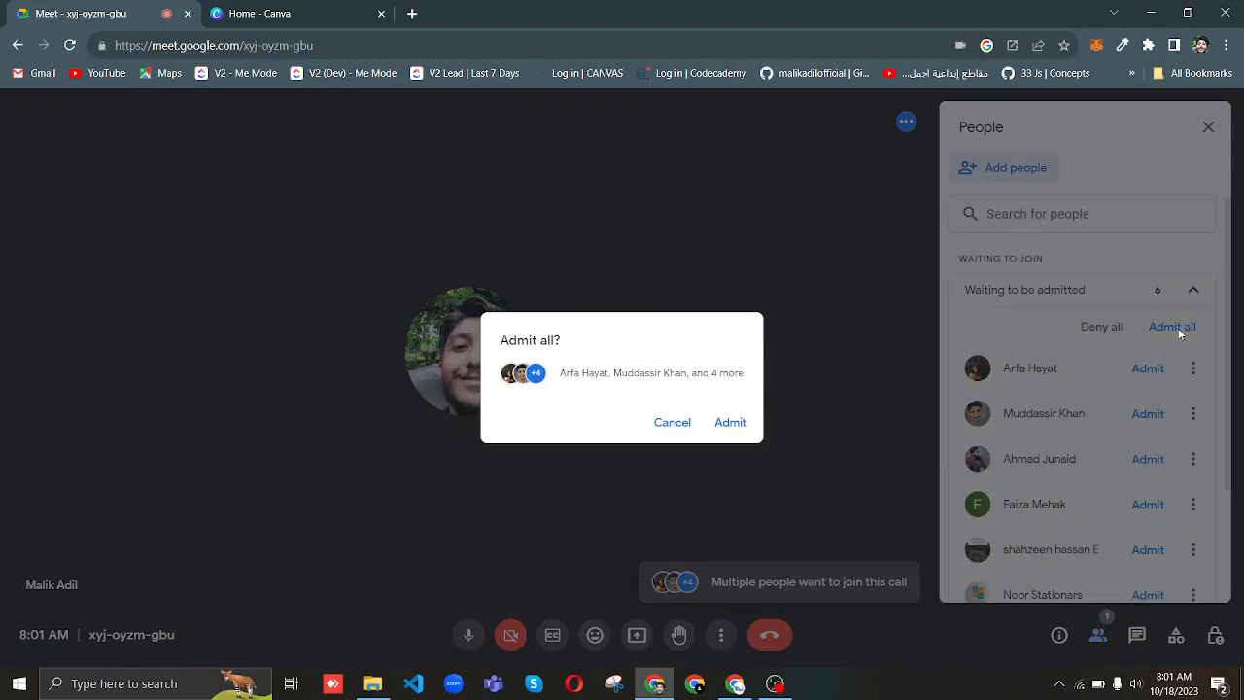
pyautogui.click(731, 423)
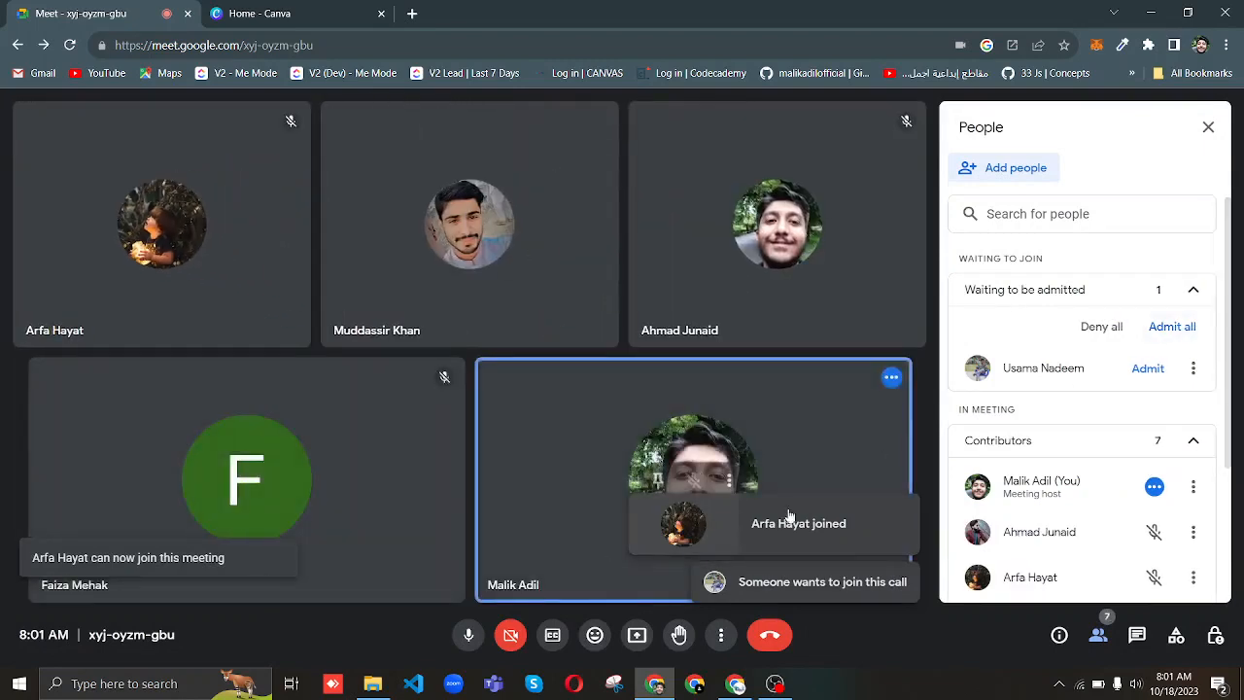
# Mute the microphone and admit all waiting participants in two successive rounds.
pyautogui.click(467, 635)
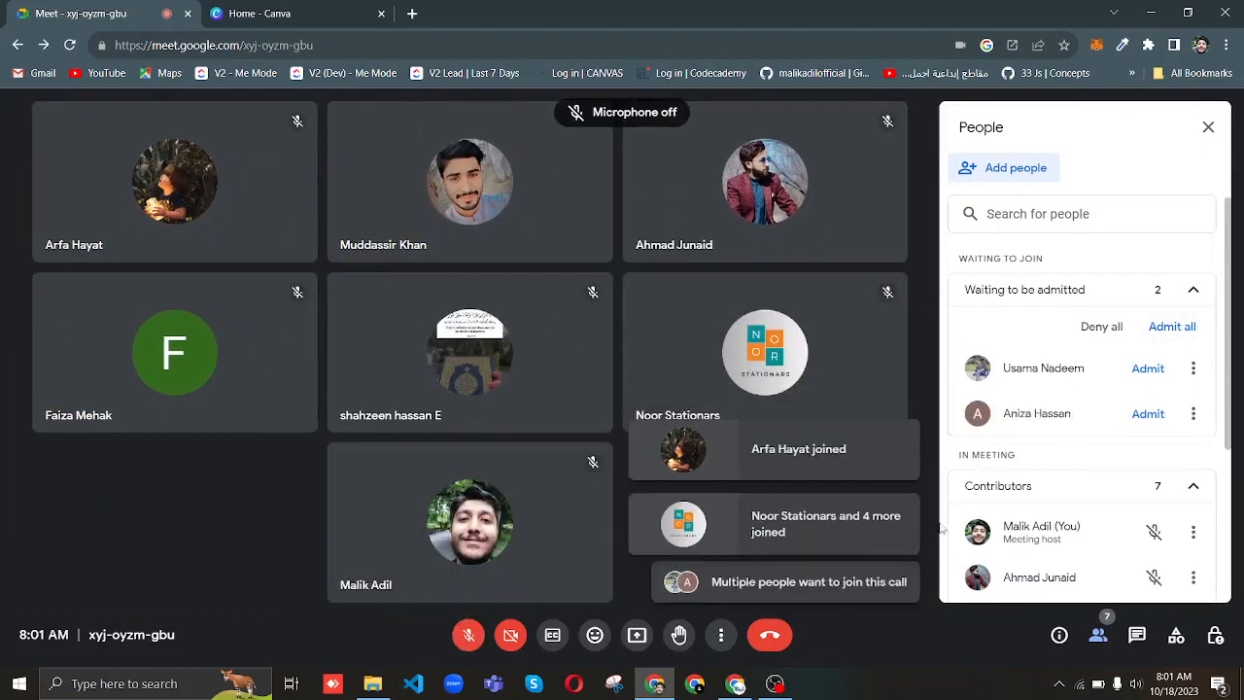
pyautogui.click(1173, 326)
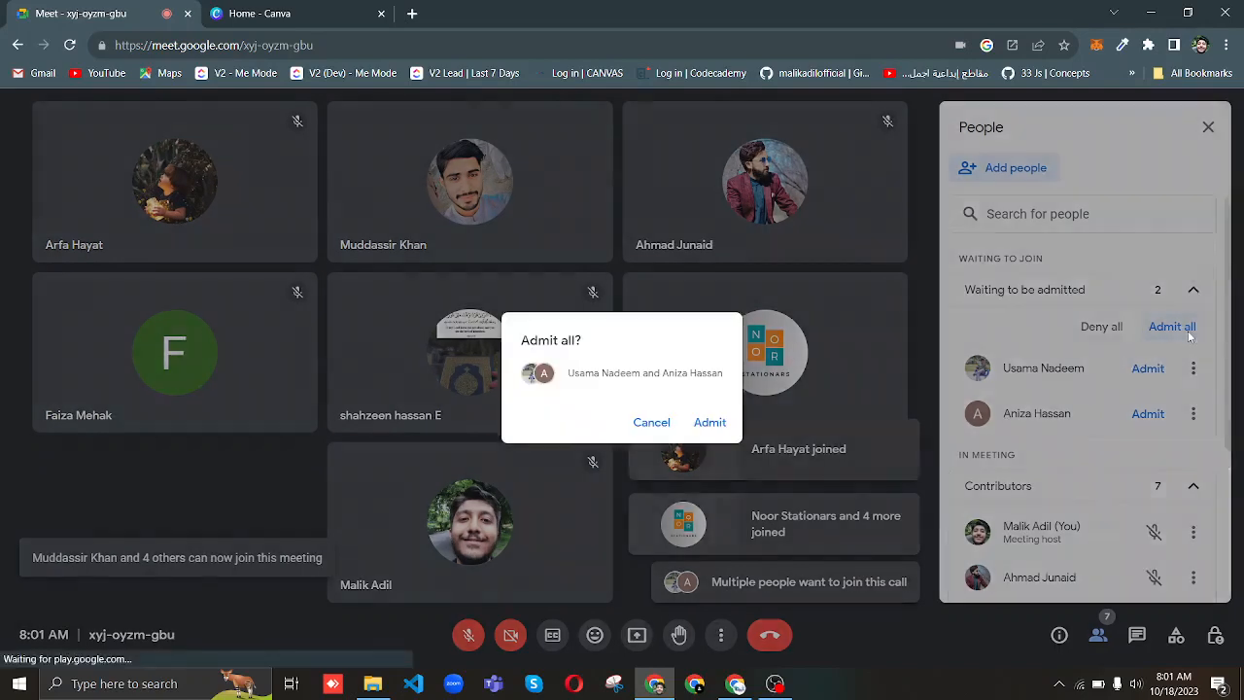
pyautogui.click(708, 422)
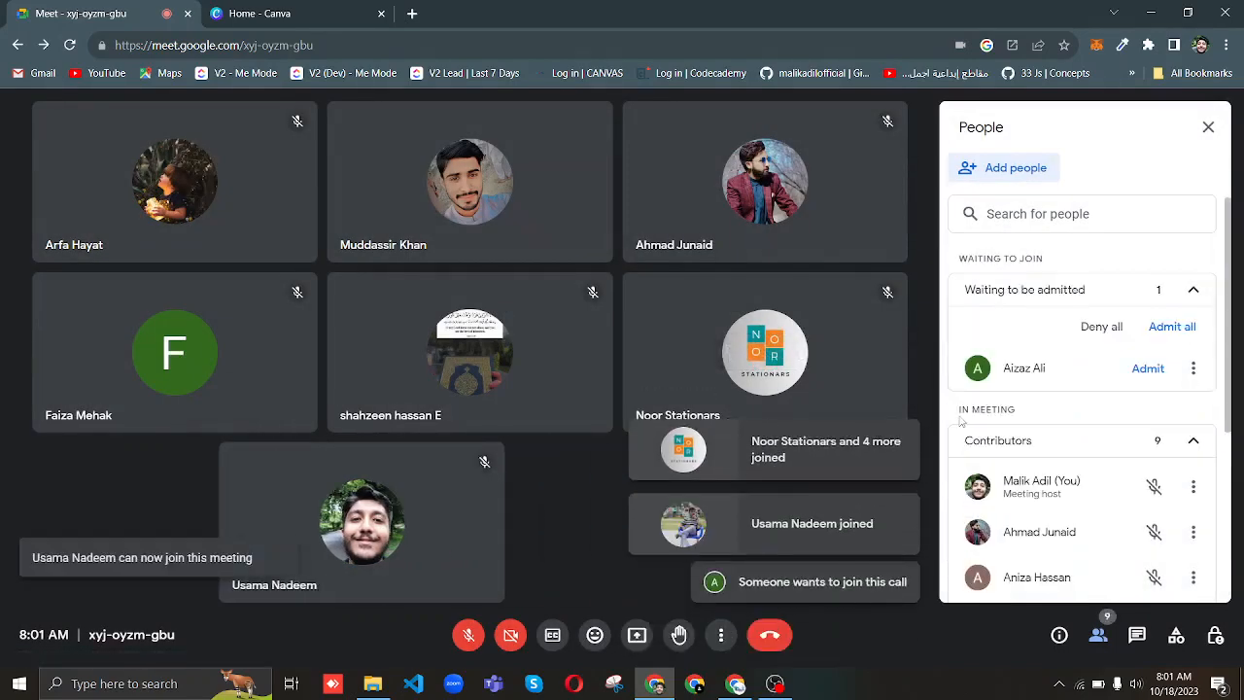
pyautogui.click(1188, 327)
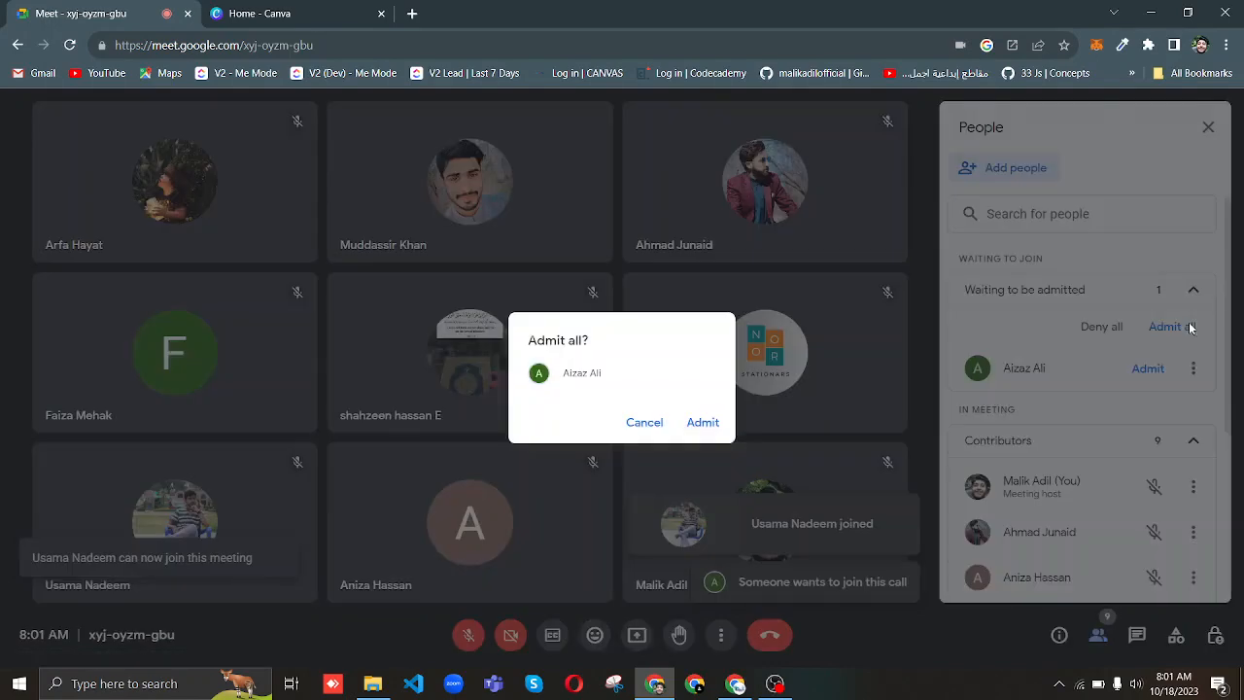
pyautogui.click(699, 423)
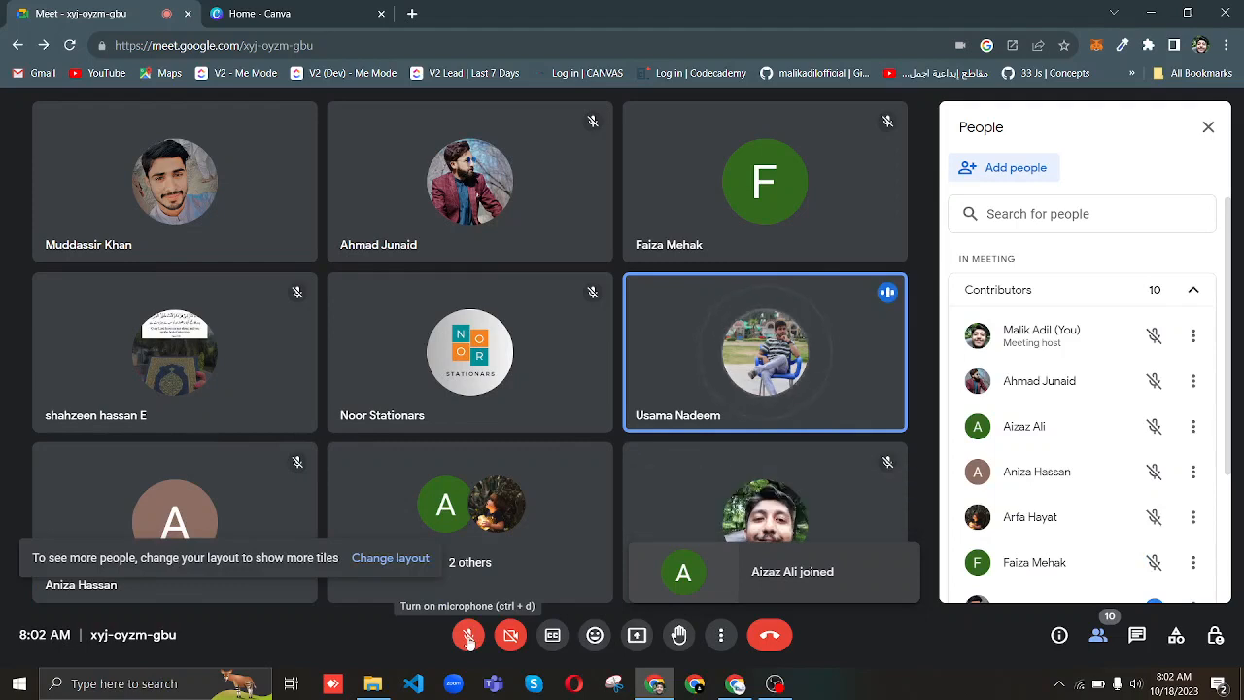
# Unmute the microphone to speak briefly and mute it again, two times in a row.
pyautogui.click(469, 637)
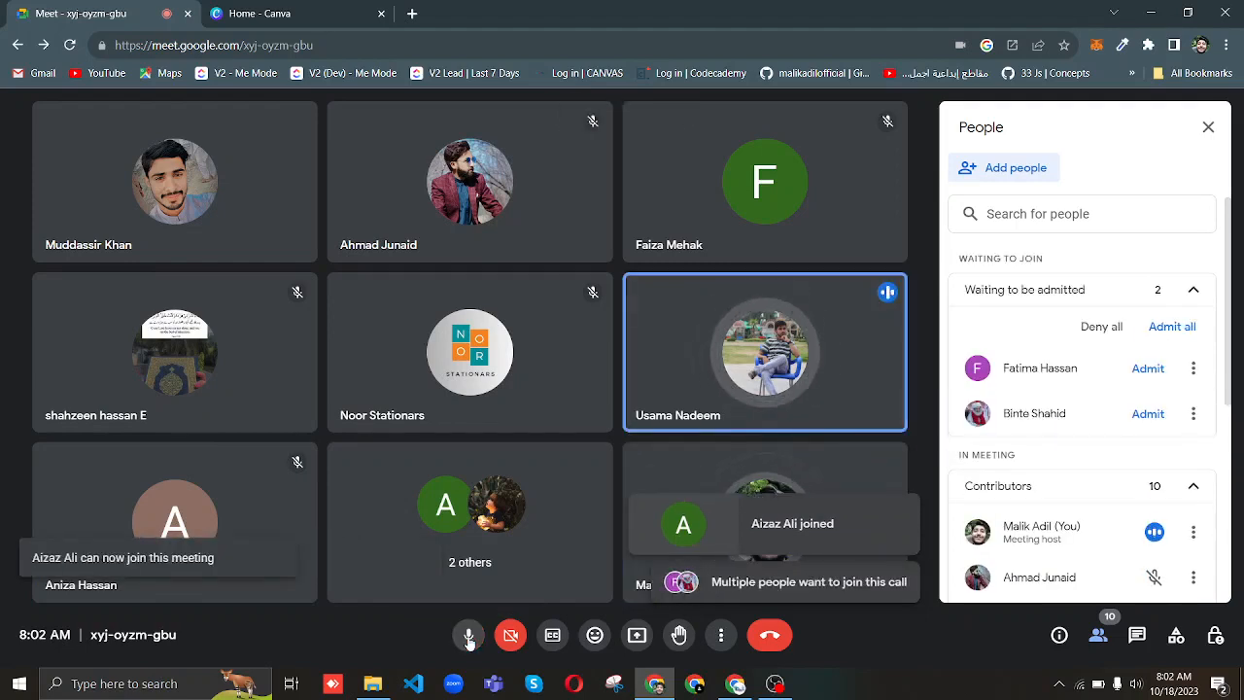
pyautogui.click(469, 636)
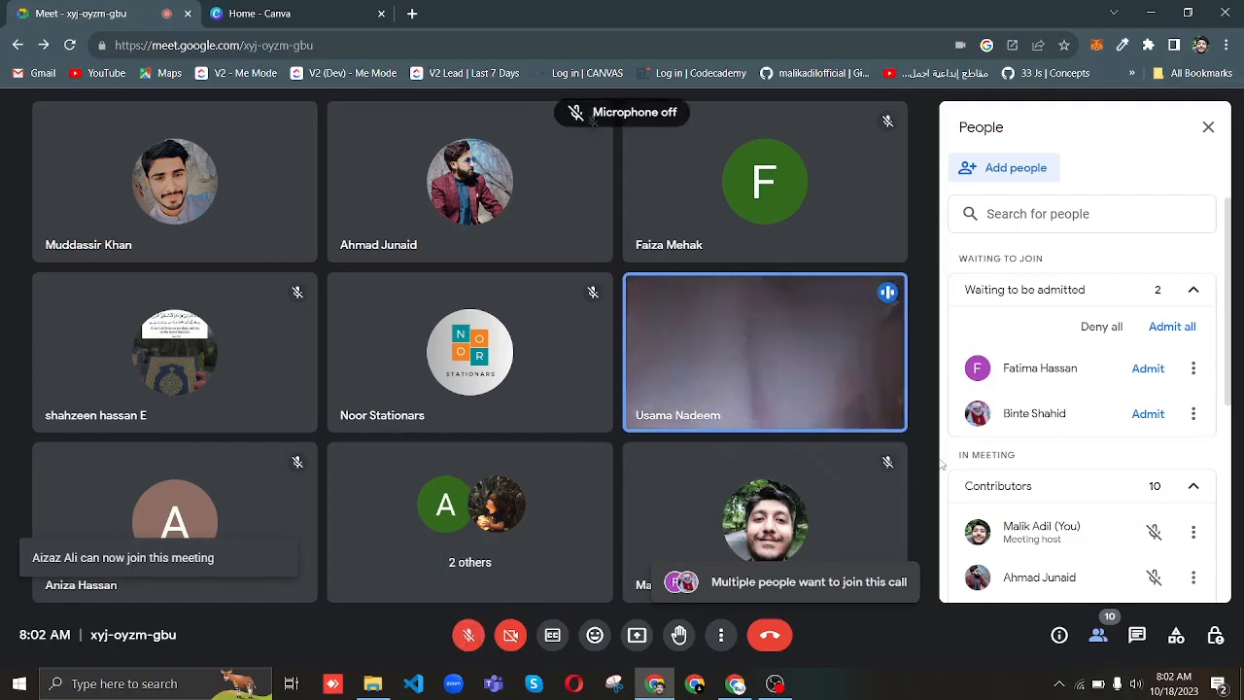
pyautogui.click(468, 636)
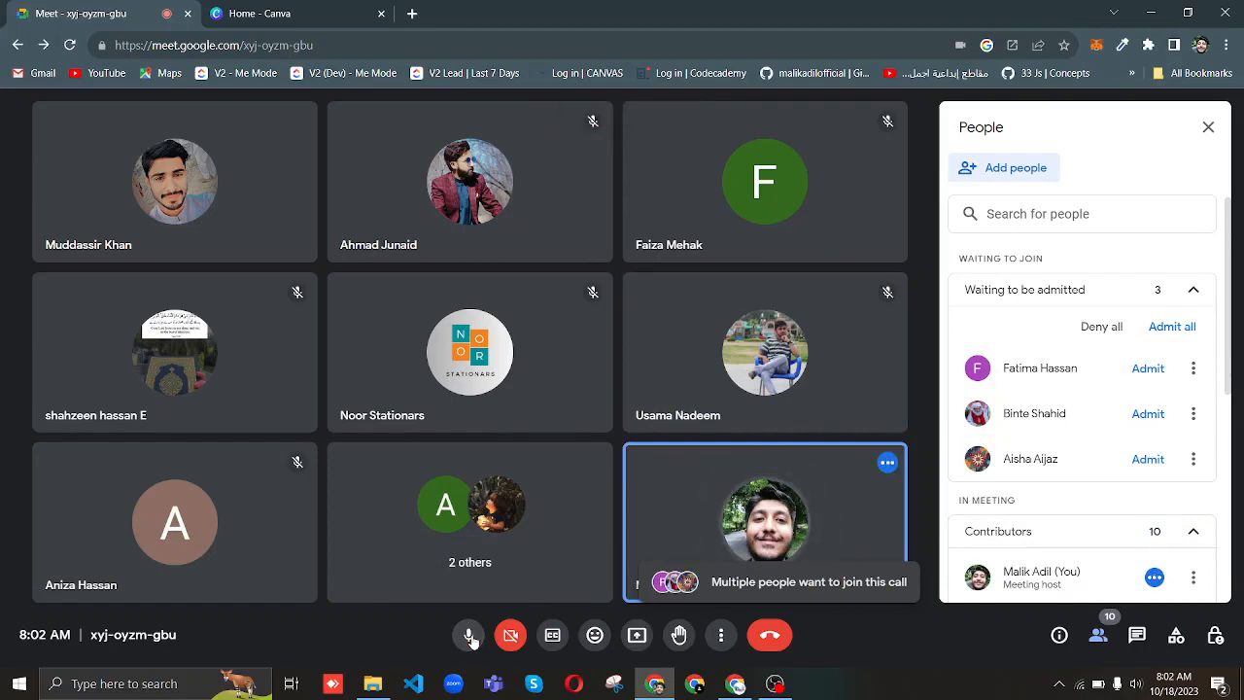
pyautogui.click(469, 636)
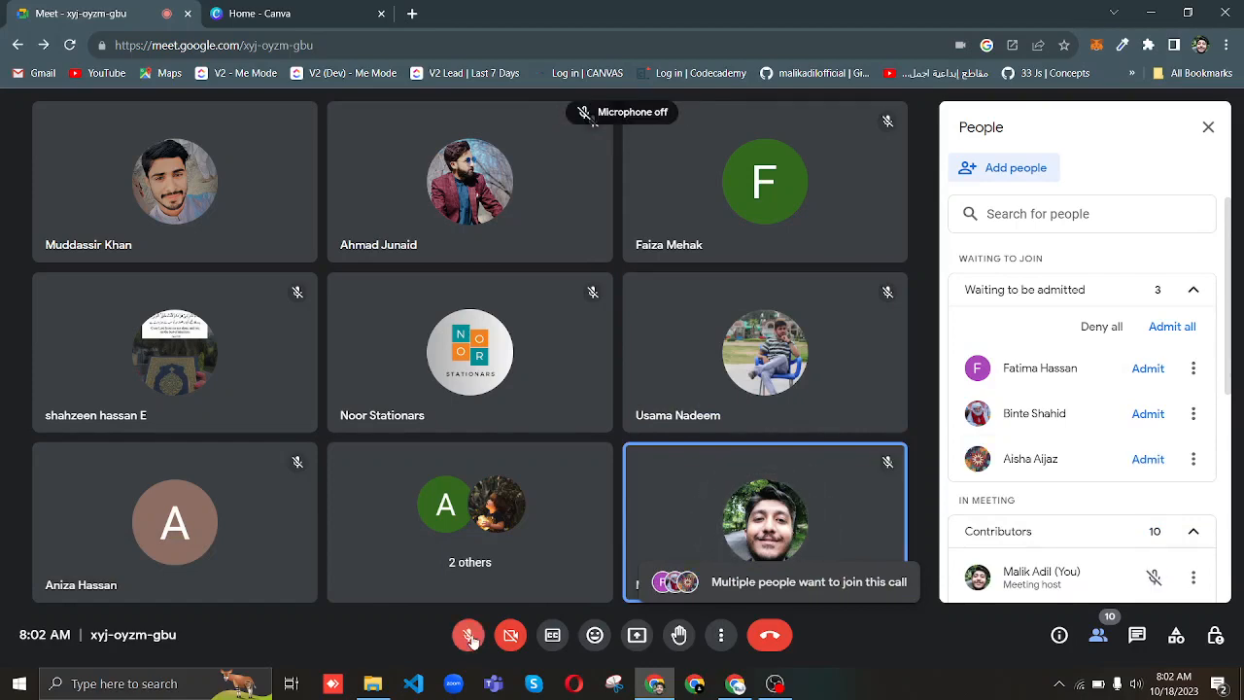
# Admit the next two groups of waiting participants and collapse the list of contributors in the meeting.
pyautogui.click(1176, 332)
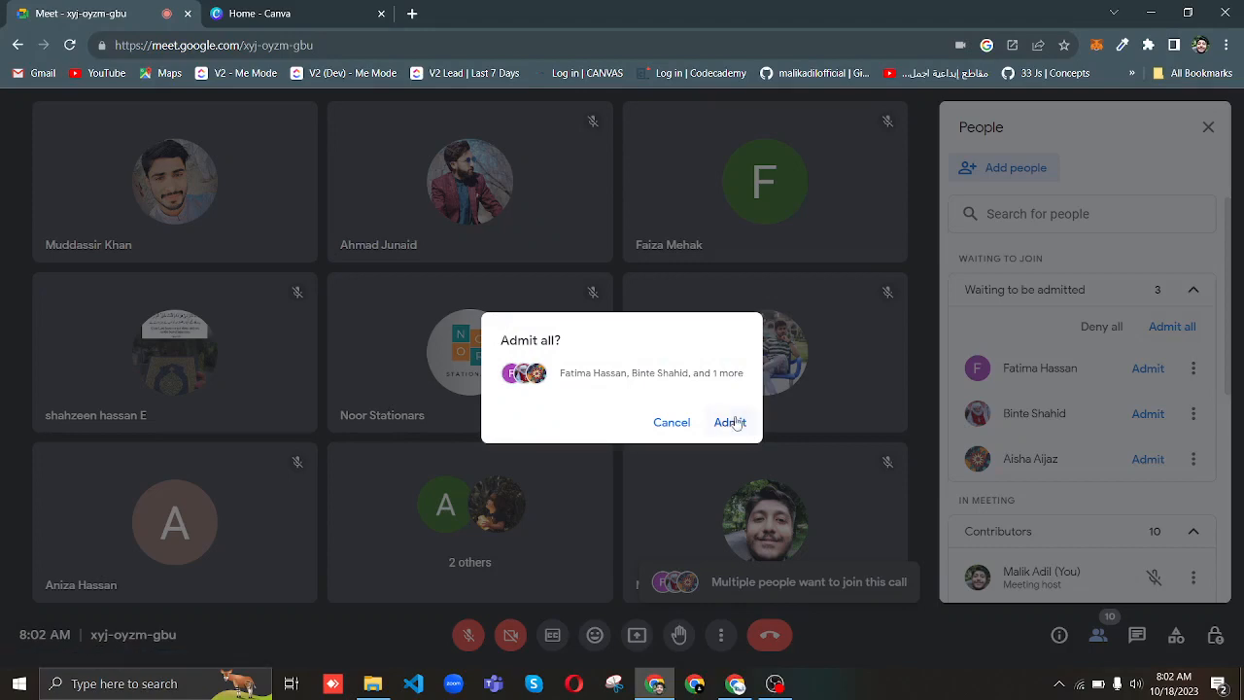
pyautogui.click(729, 421)
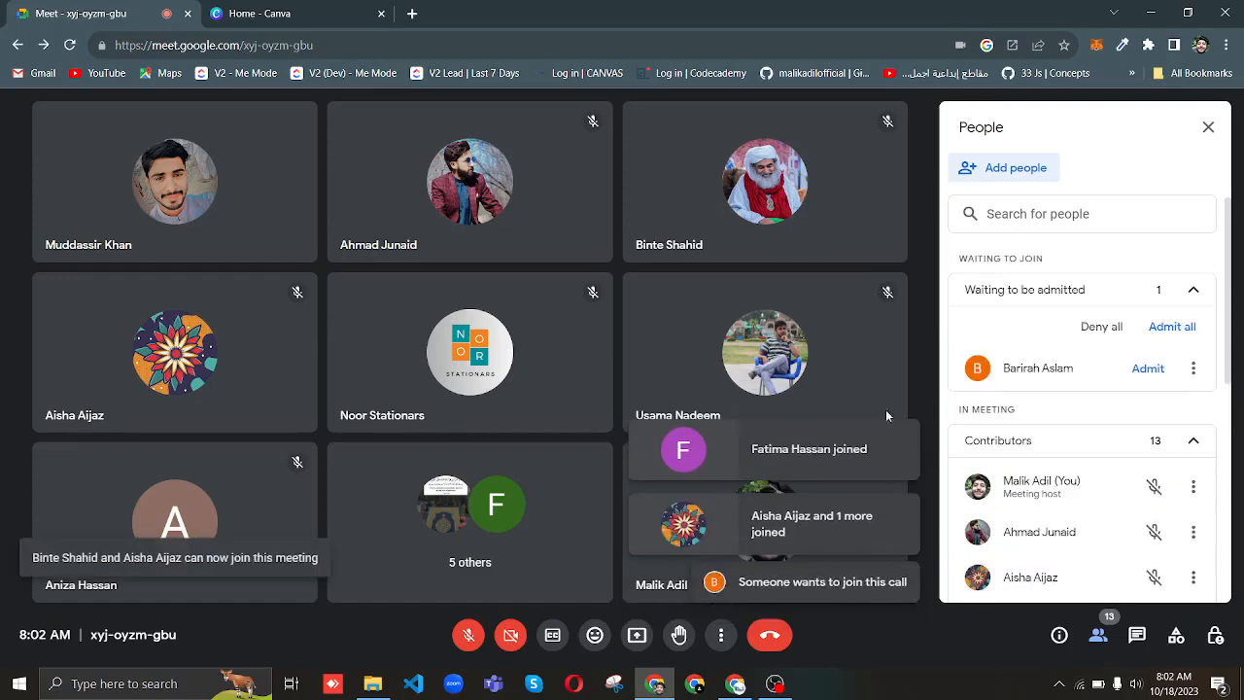
pyautogui.click(1174, 328)
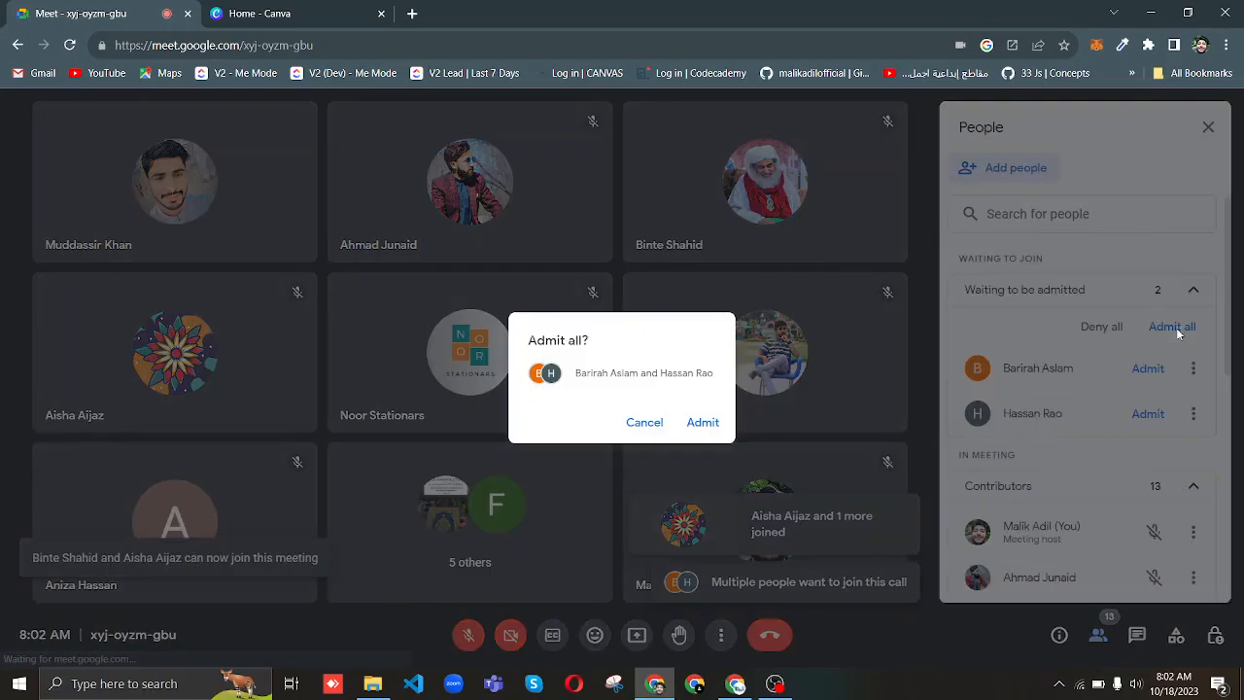
pyautogui.click(703, 424)
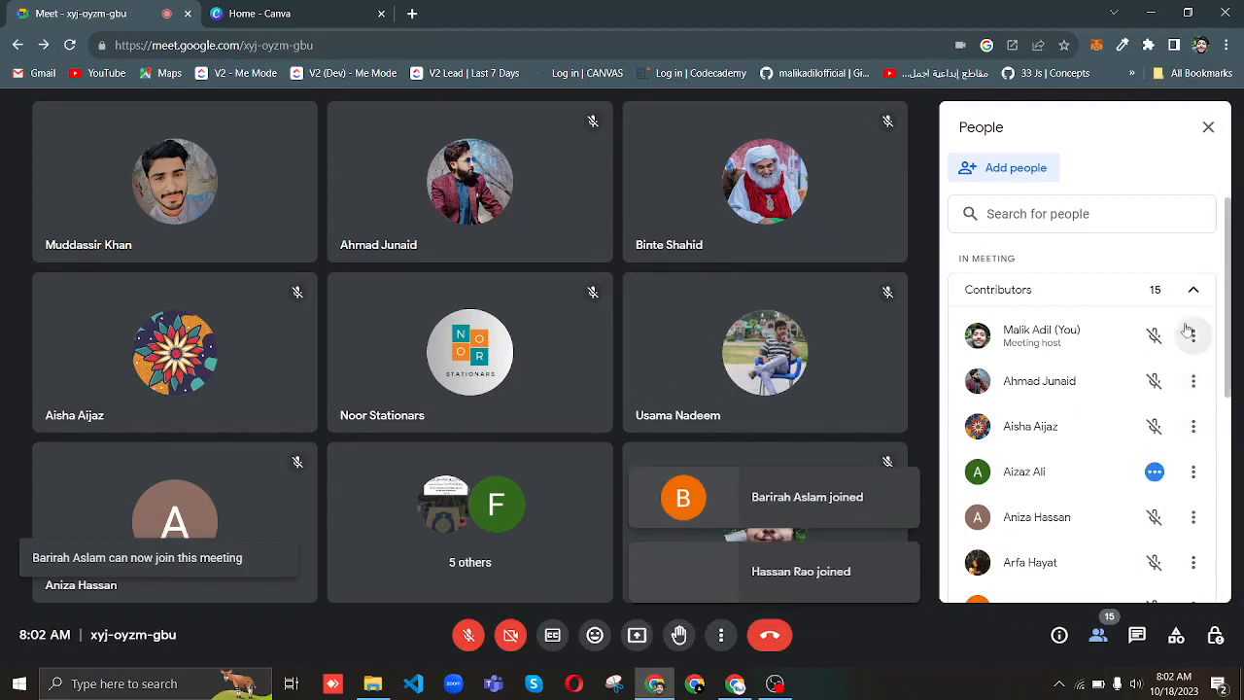
pyautogui.click(1194, 293)
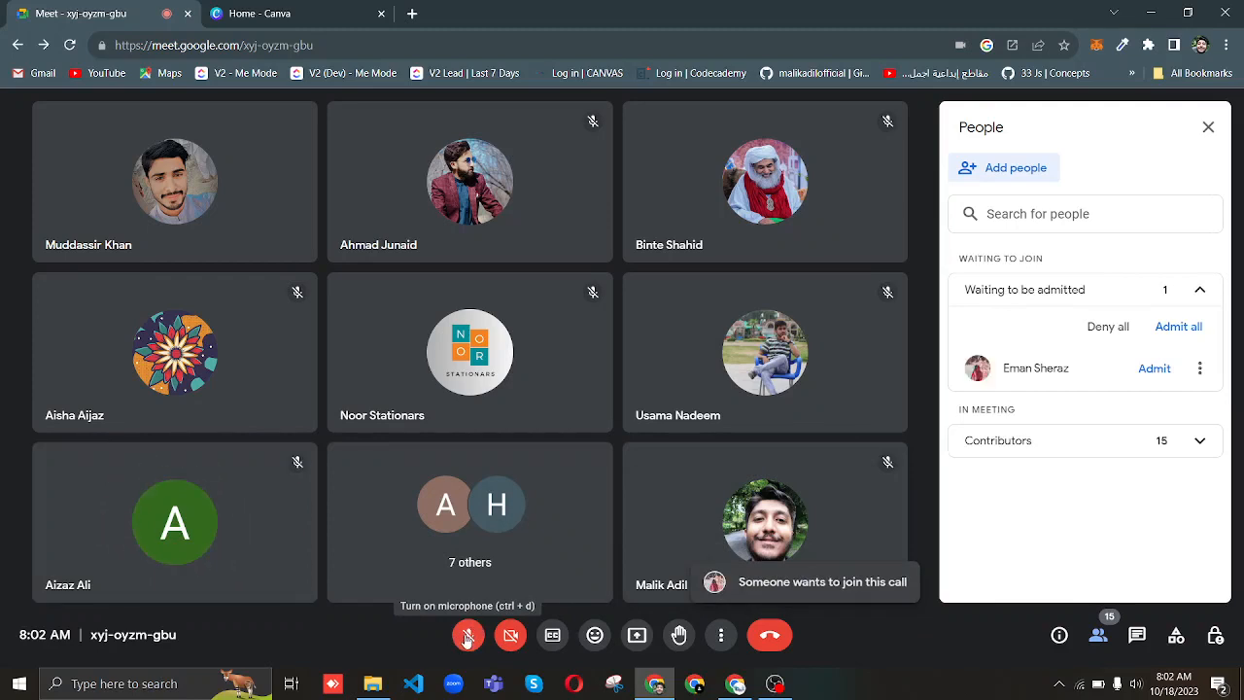
# Unmute briefly to speak, mute the microphone again, and admit the participant waiting to join.
pyautogui.click(467, 636)
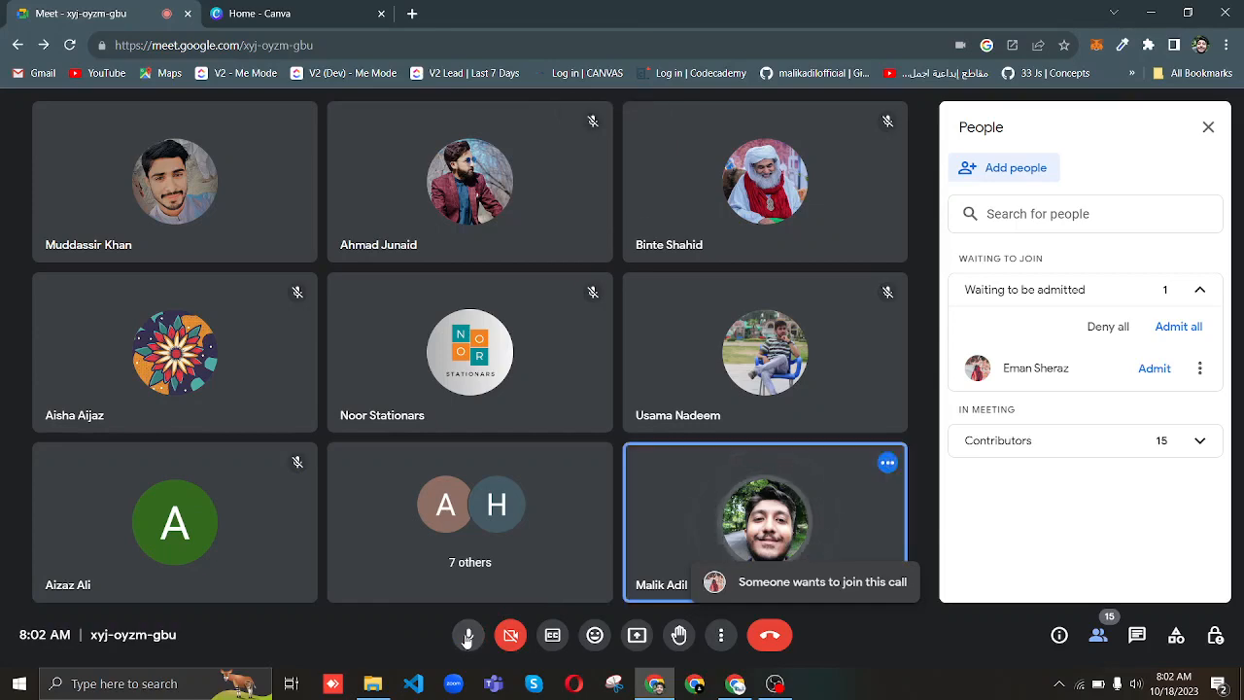
pyautogui.click(467, 637)
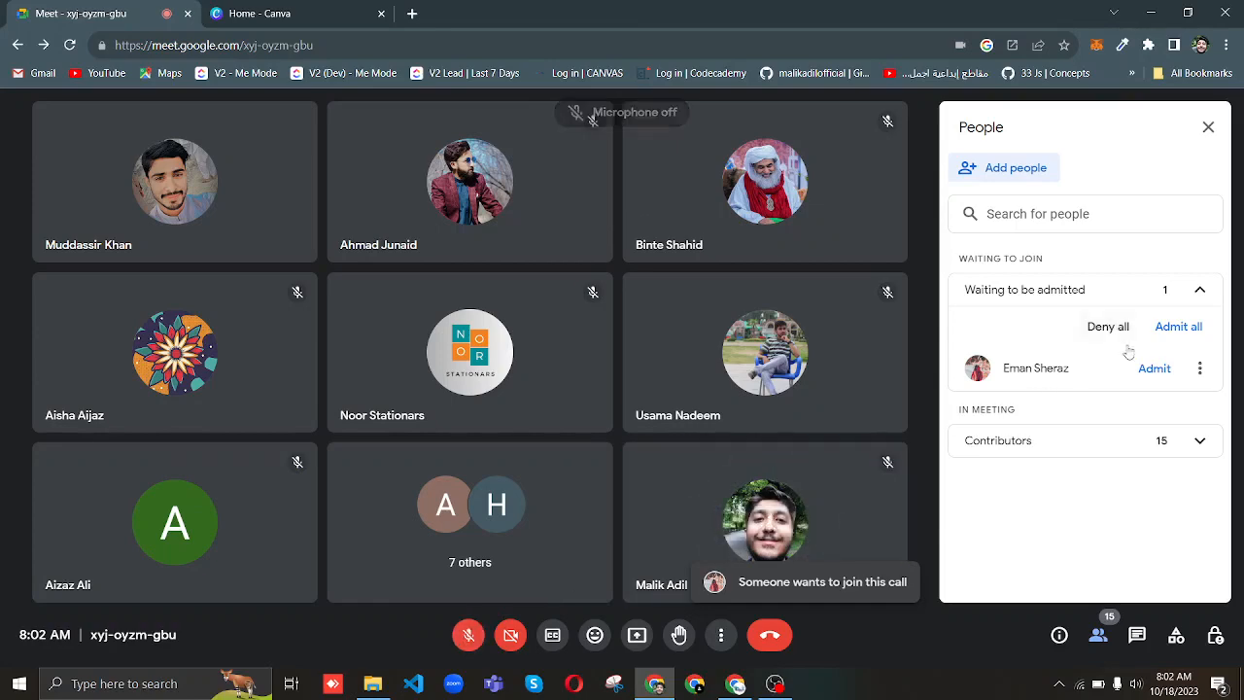
pyautogui.click(1176, 327)
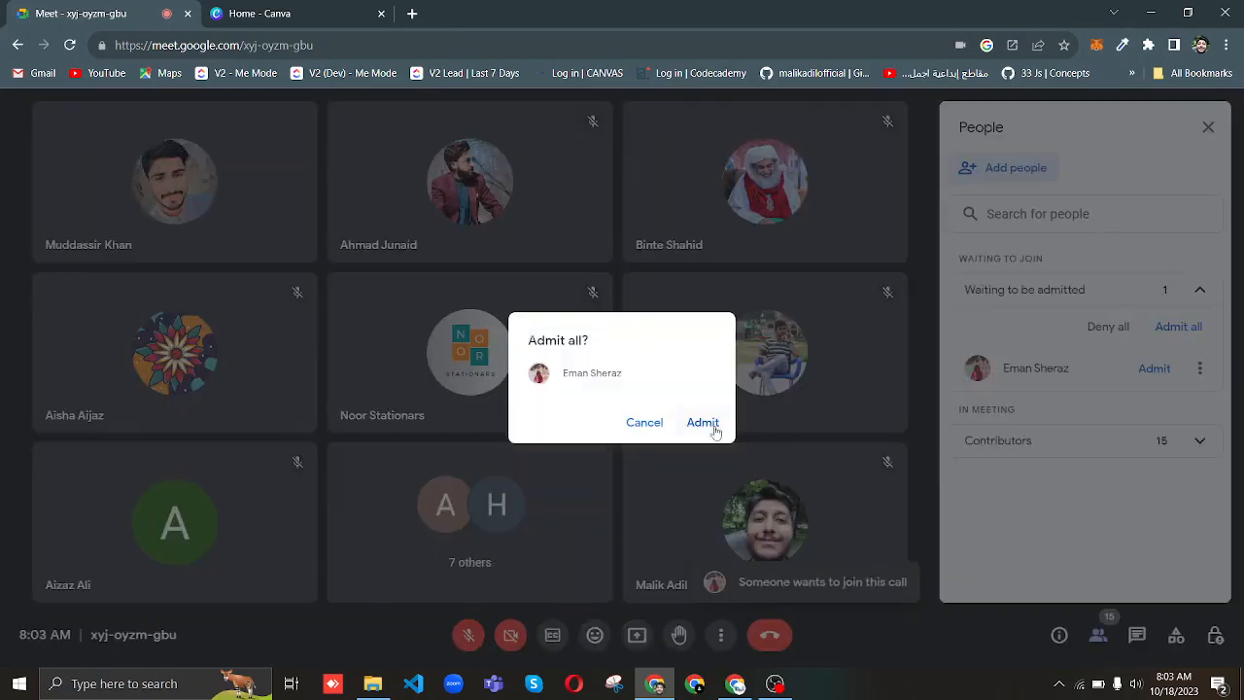
pyautogui.click(703, 424)
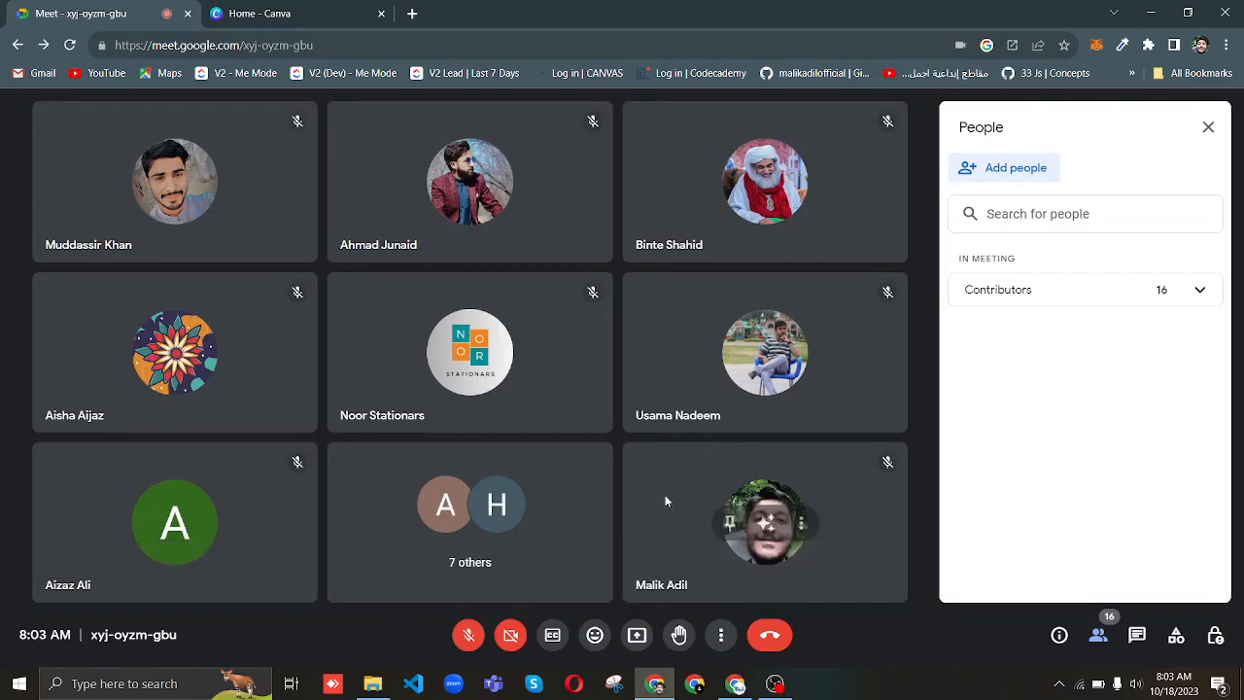
# Show the meeting in full screen and pin the host's own tile as the main view.
pyautogui.press('F11')
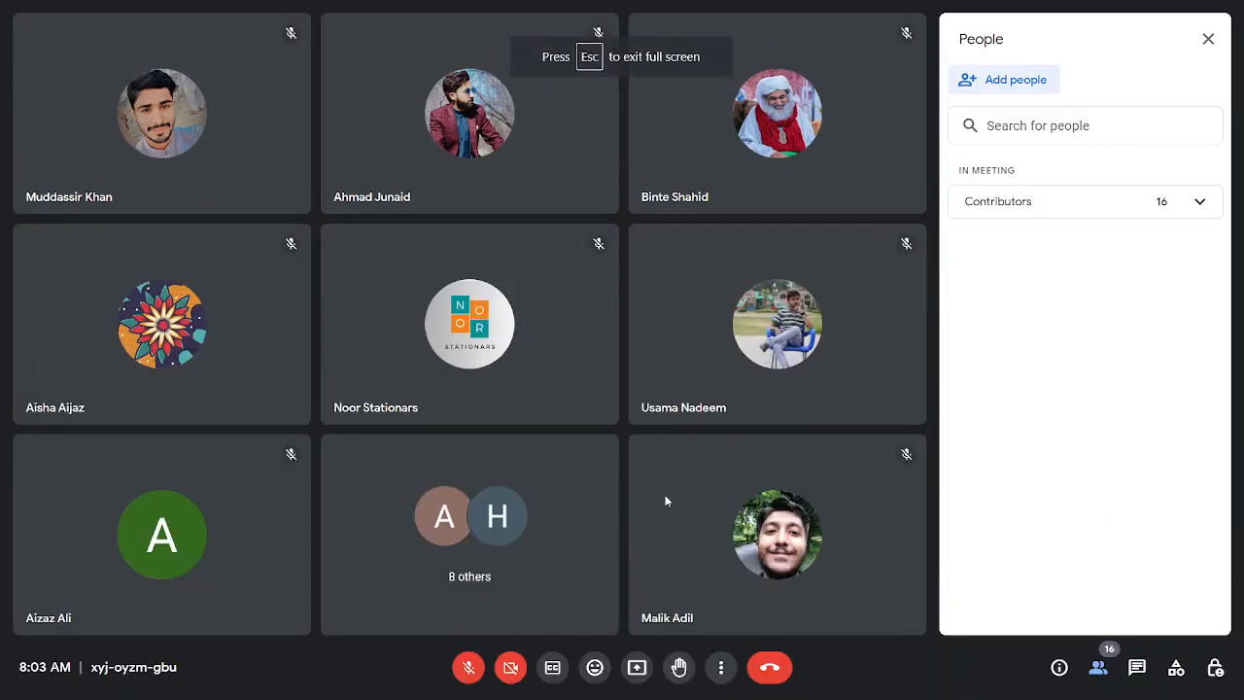
pyautogui.rightClick(665, 494)
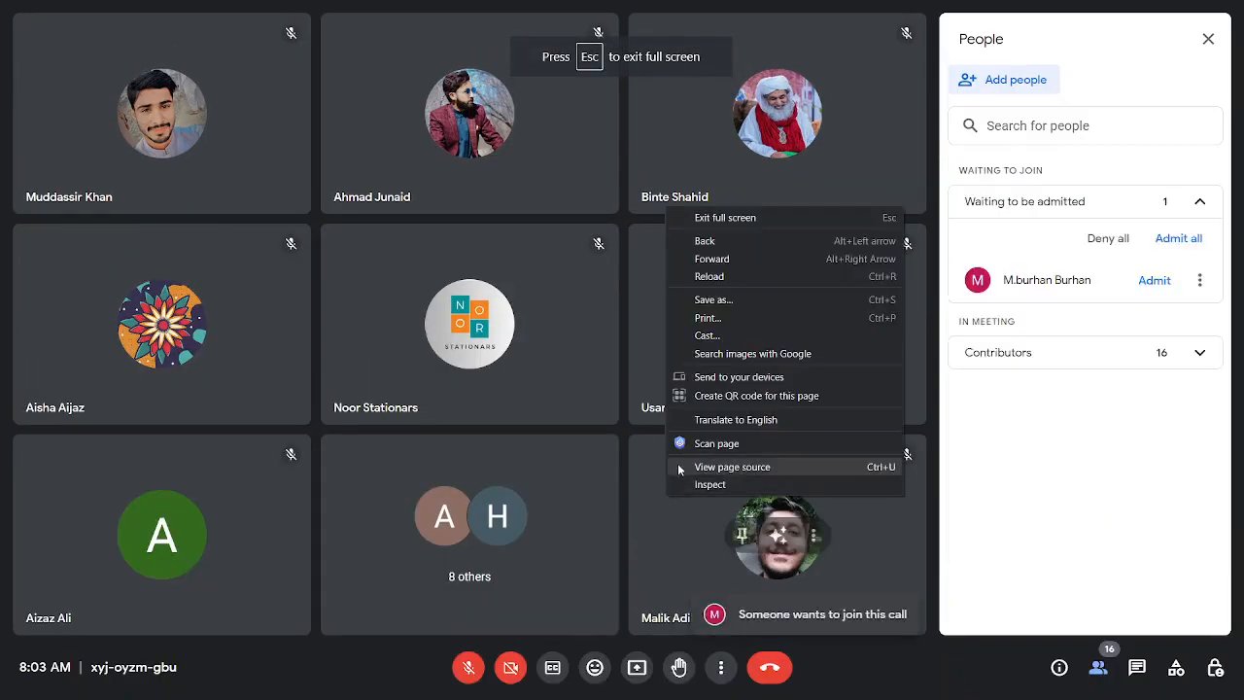
pyautogui.click(654, 510)
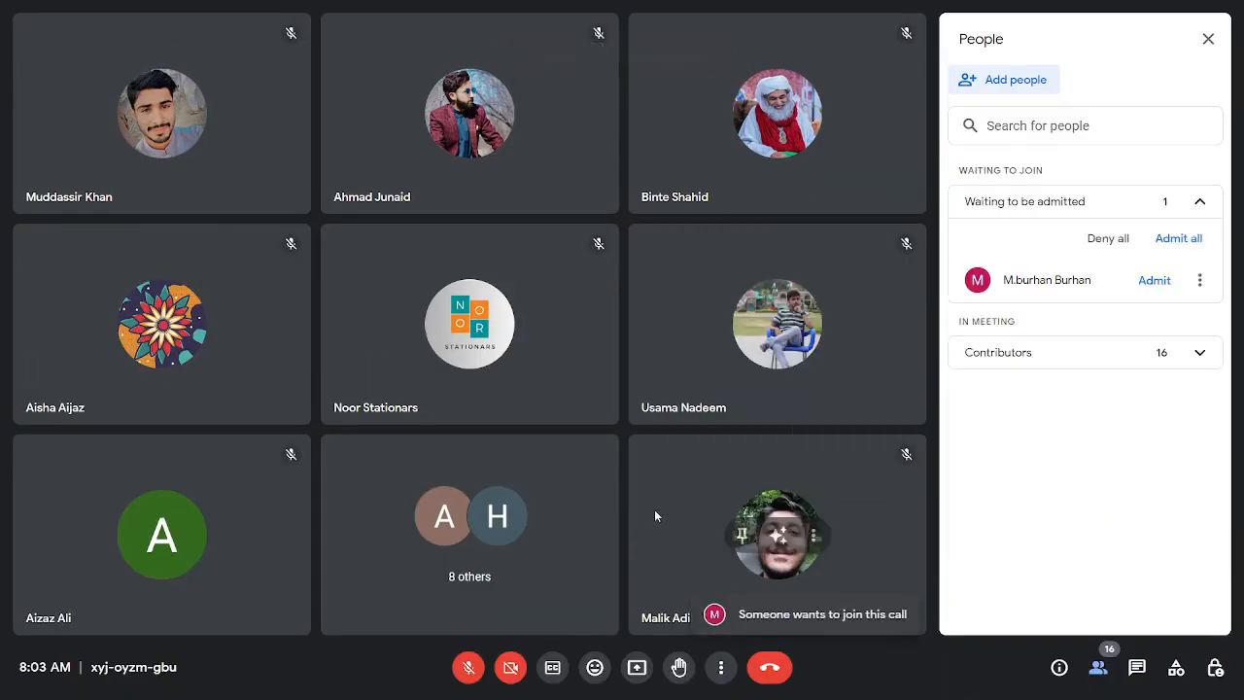
pyautogui.click(743, 538)
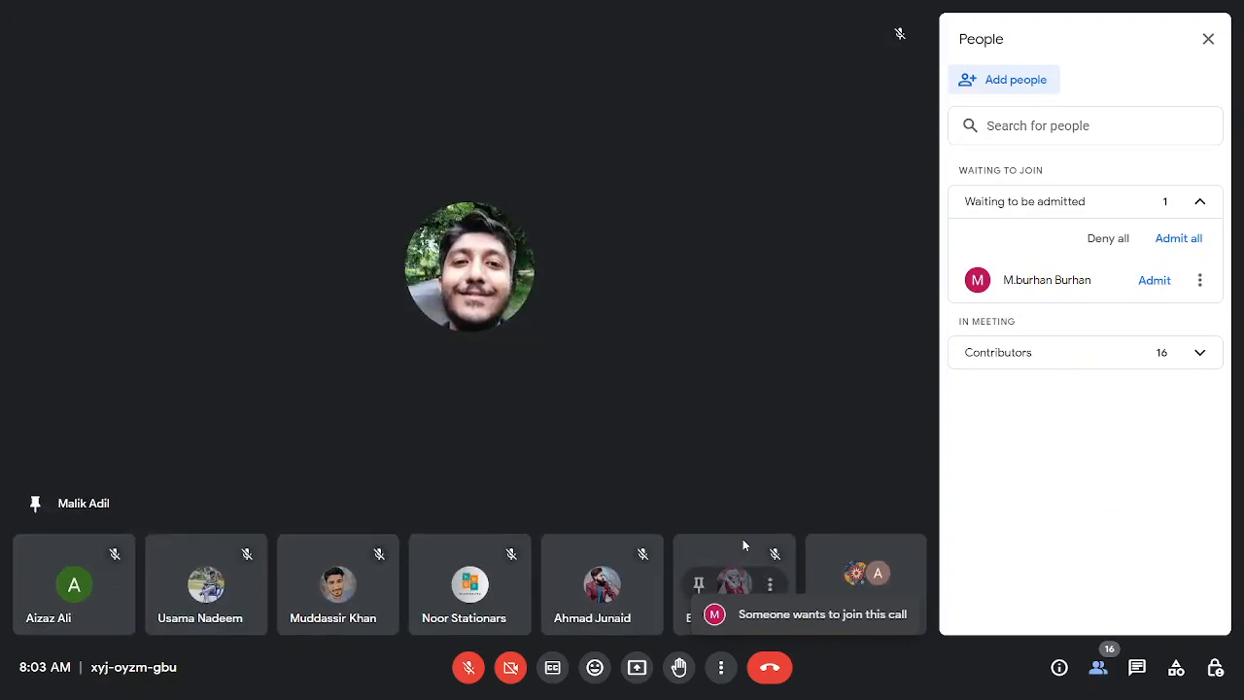
# Admit everyone waiting to join the call in two further rounds of two people each.
pyautogui.click(1184, 240)
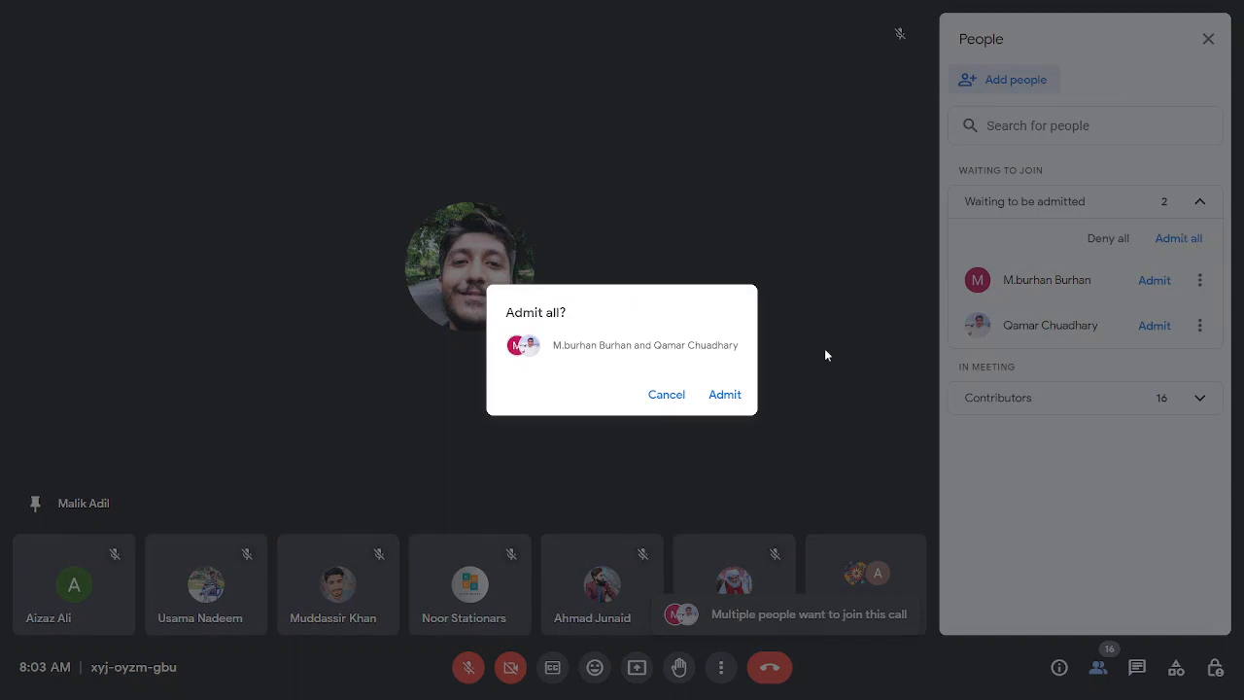
pyautogui.click(726, 393)
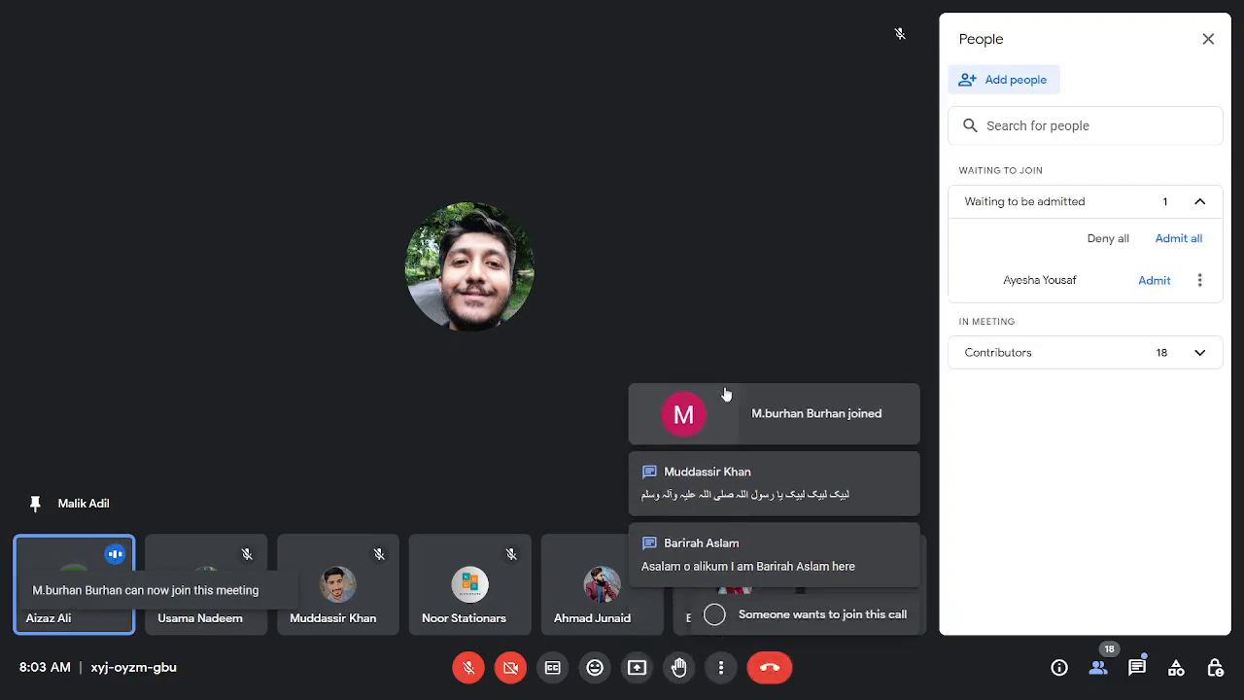
pyautogui.click(1185, 242)
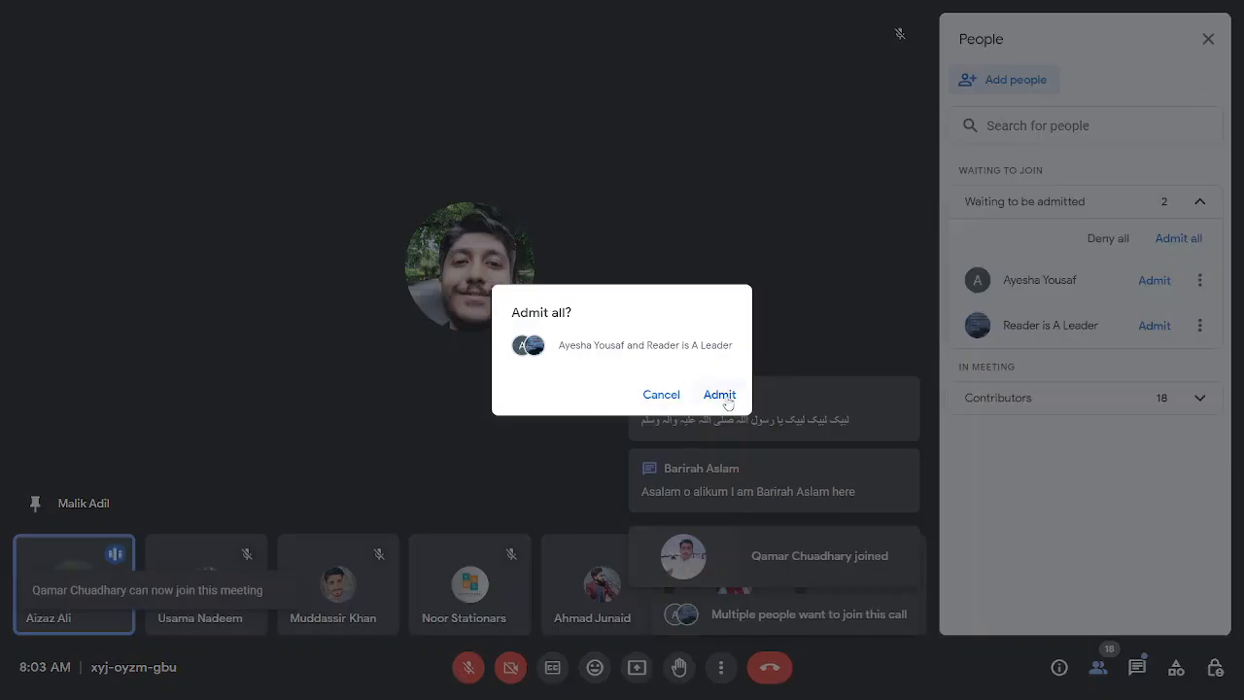
pyautogui.click(724, 395)
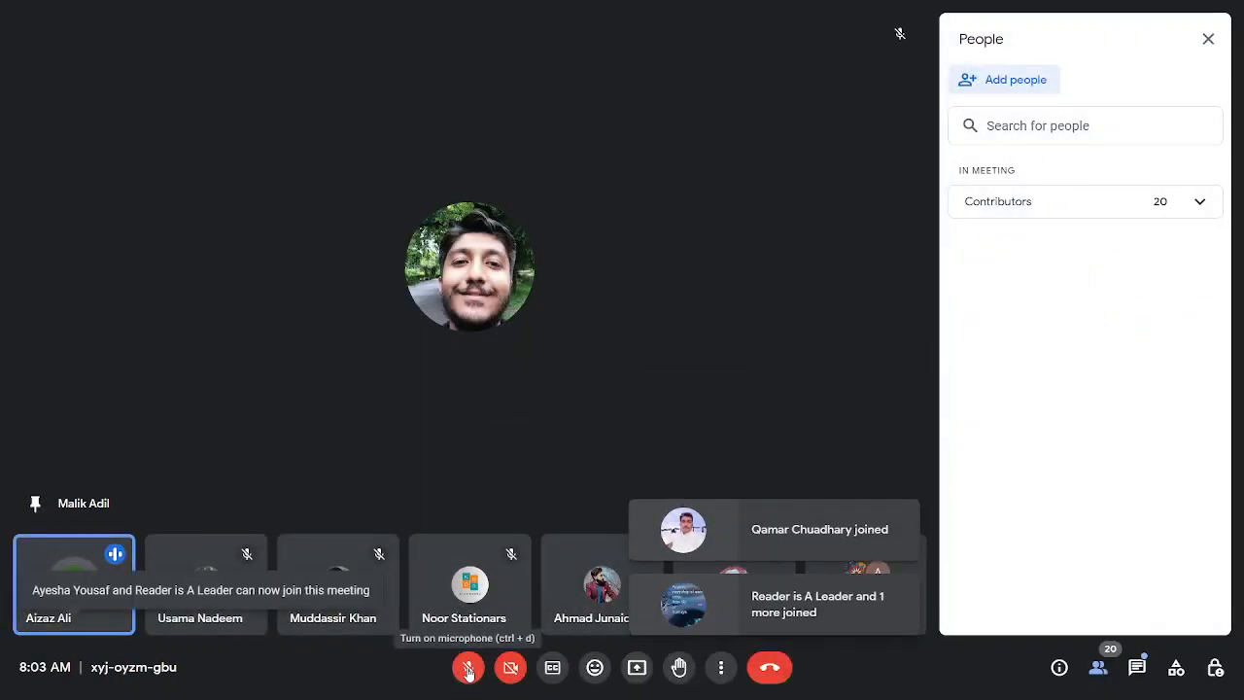
# Unmute the microphone, admit the single waiting participant, and individually admit the second person of the new waiting list.
pyautogui.click(468, 671)
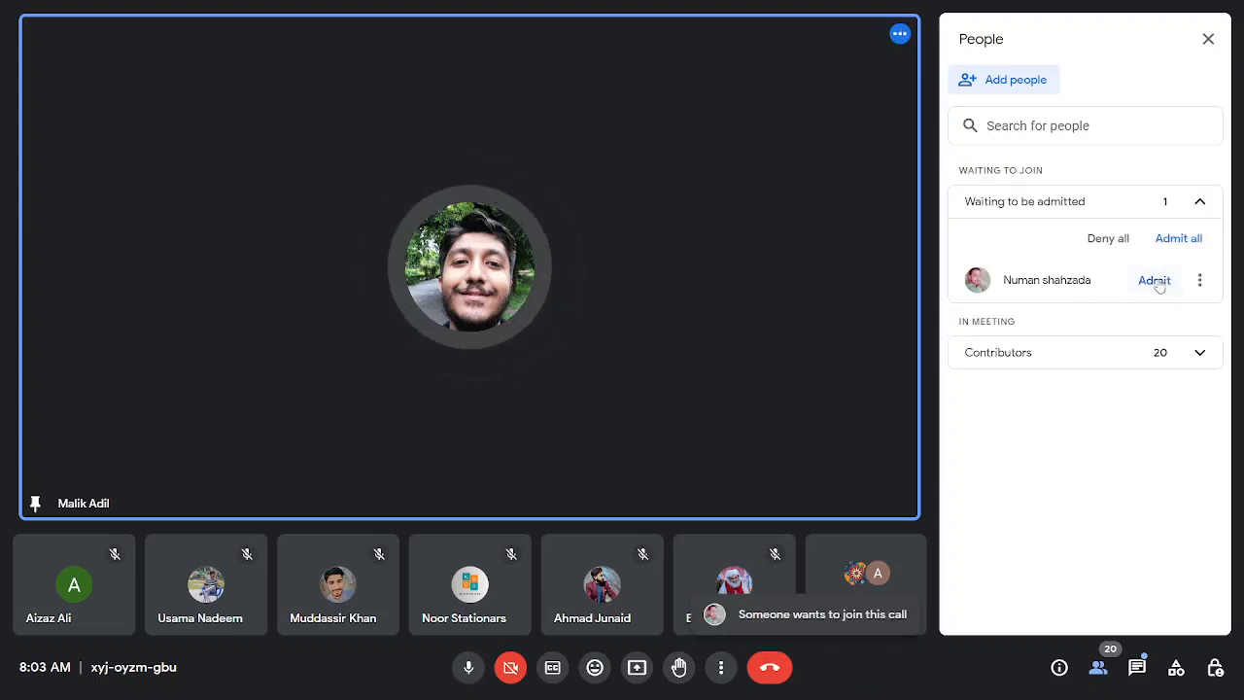
pyautogui.click(1180, 239)
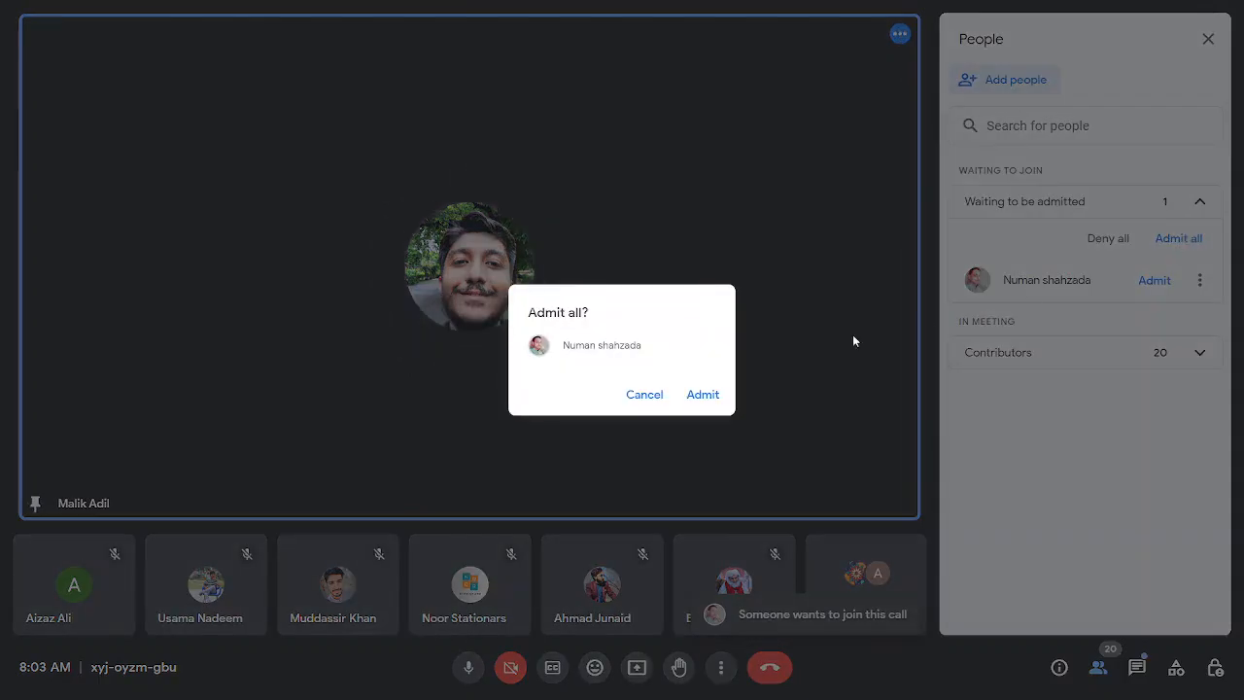
pyautogui.click(703, 394)
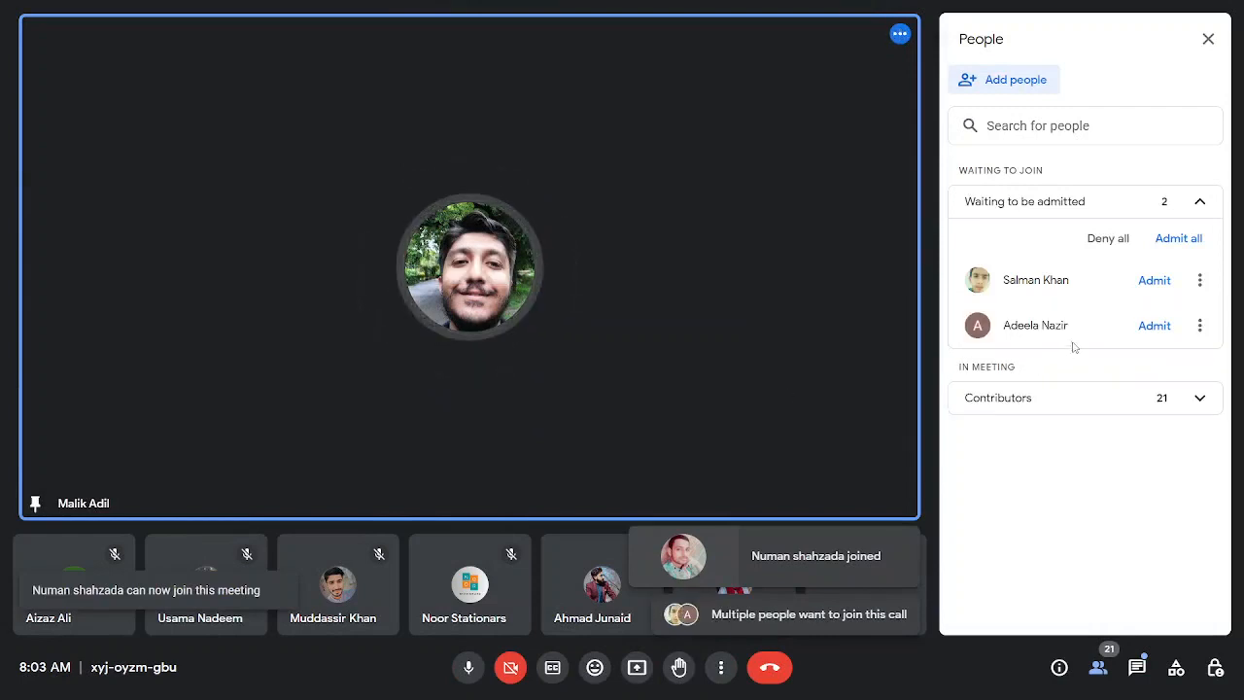
pyautogui.click(1153, 325)
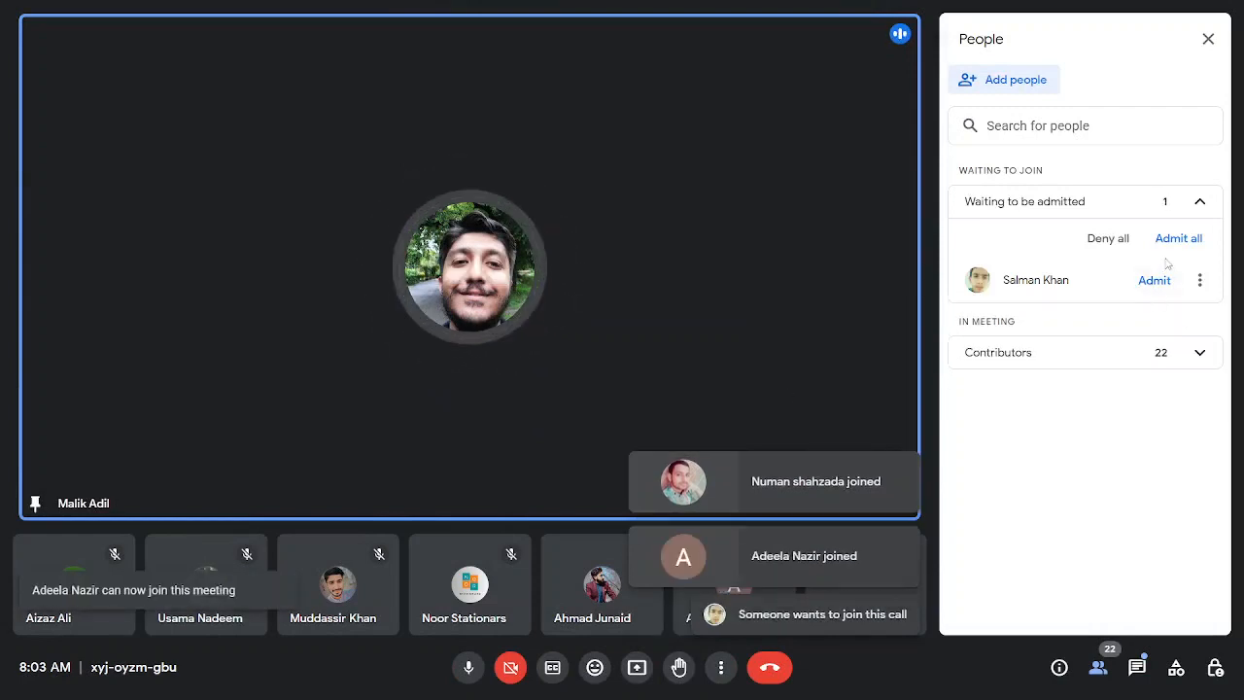
# Admit the two people who ask to join one after the other, and mute the microphone.
pyautogui.click(1152, 284)
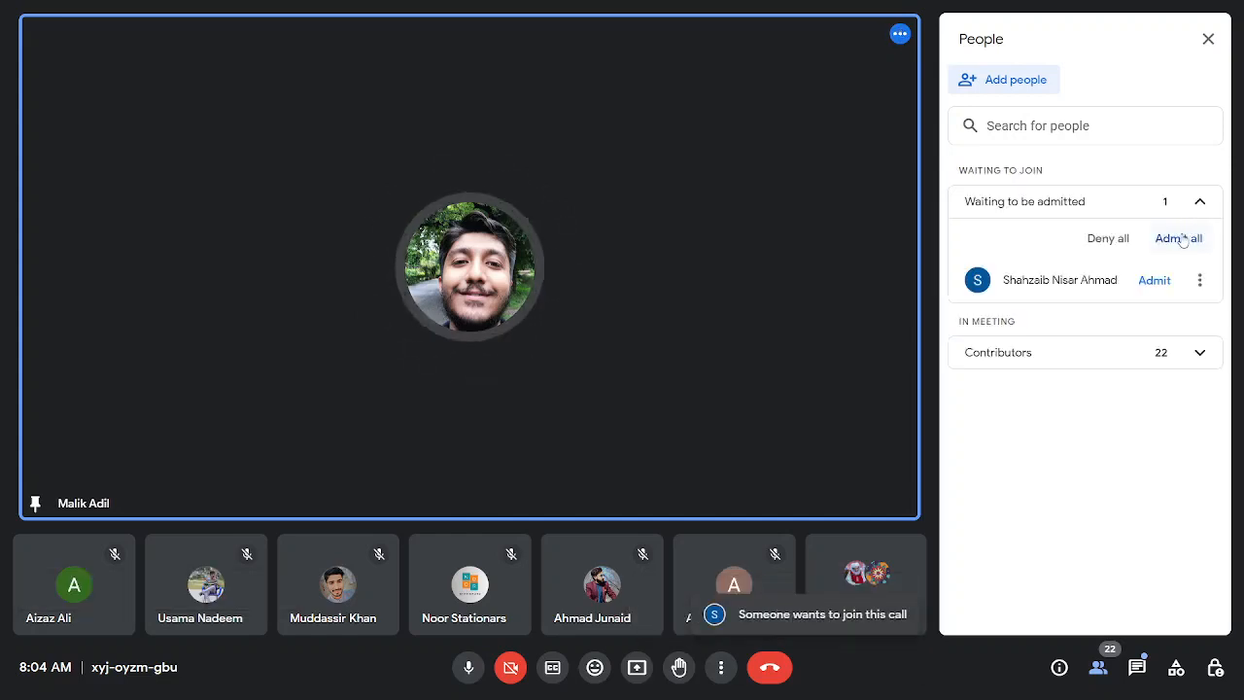
pyautogui.click(1179, 238)
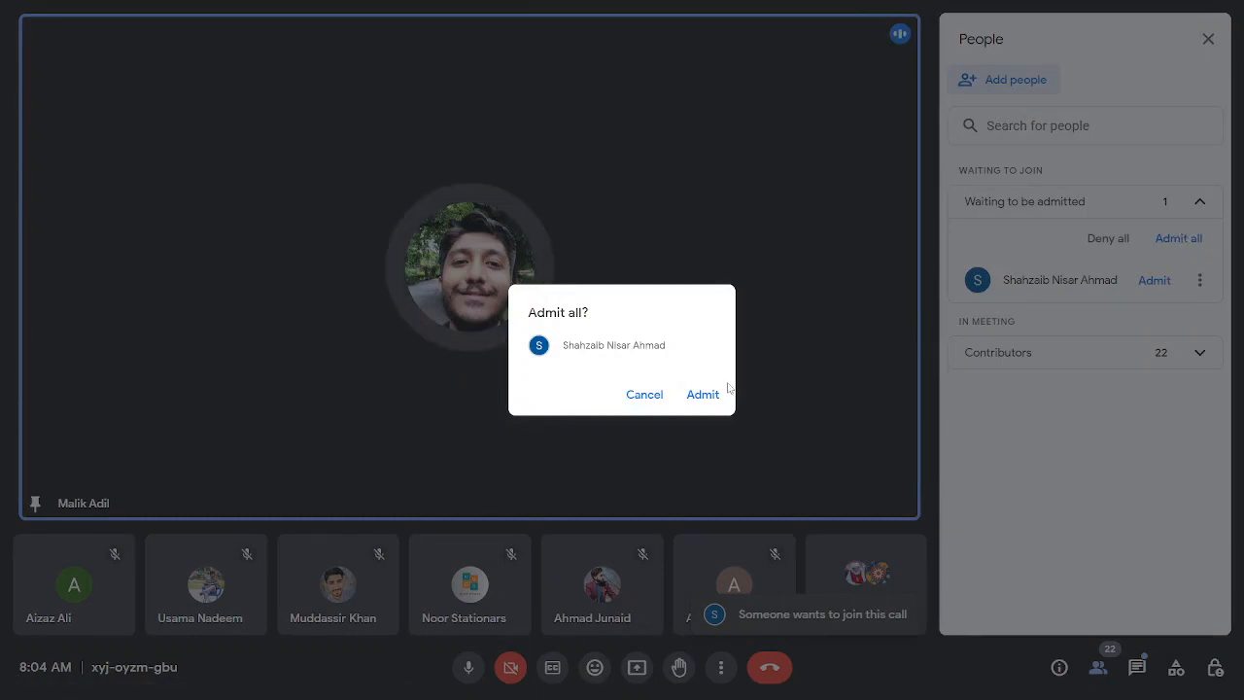
pyautogui.click(720, 391)
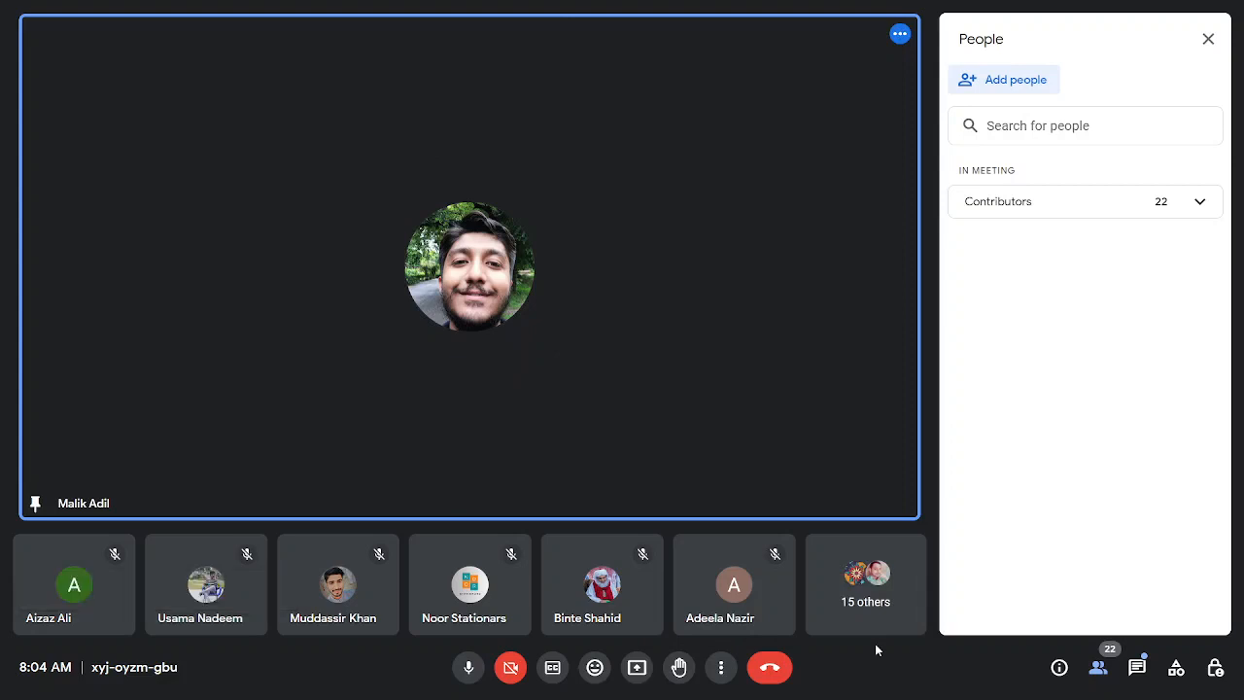
pyautogui.click(470, 671)
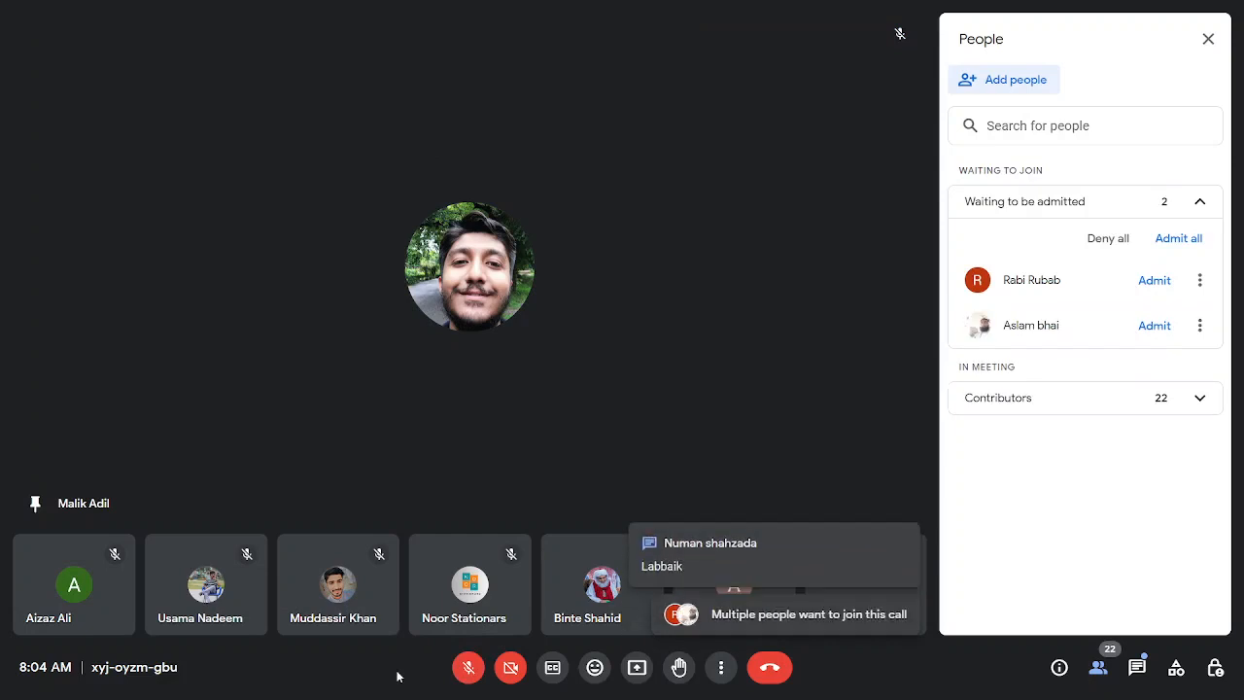
# Admit everyone waiting to join the call in three rounds of three people, two people and one person.
pyautogui.click(1179, 238)
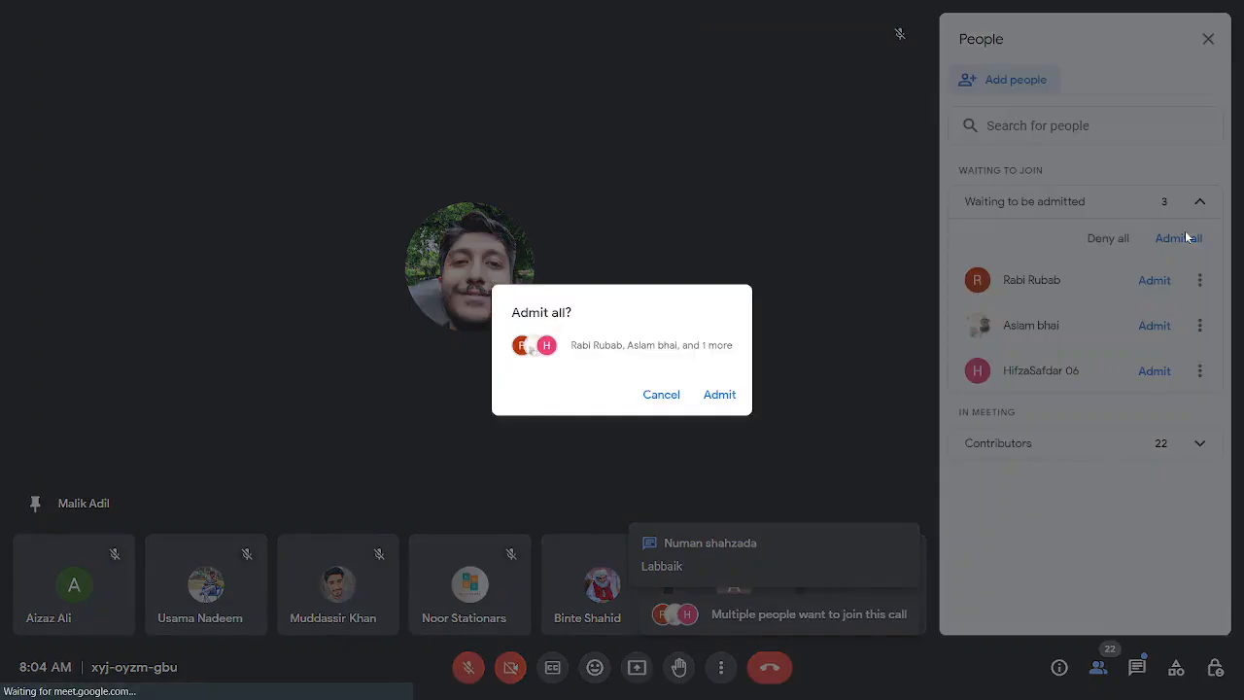
pyautogui.click(720, 394)
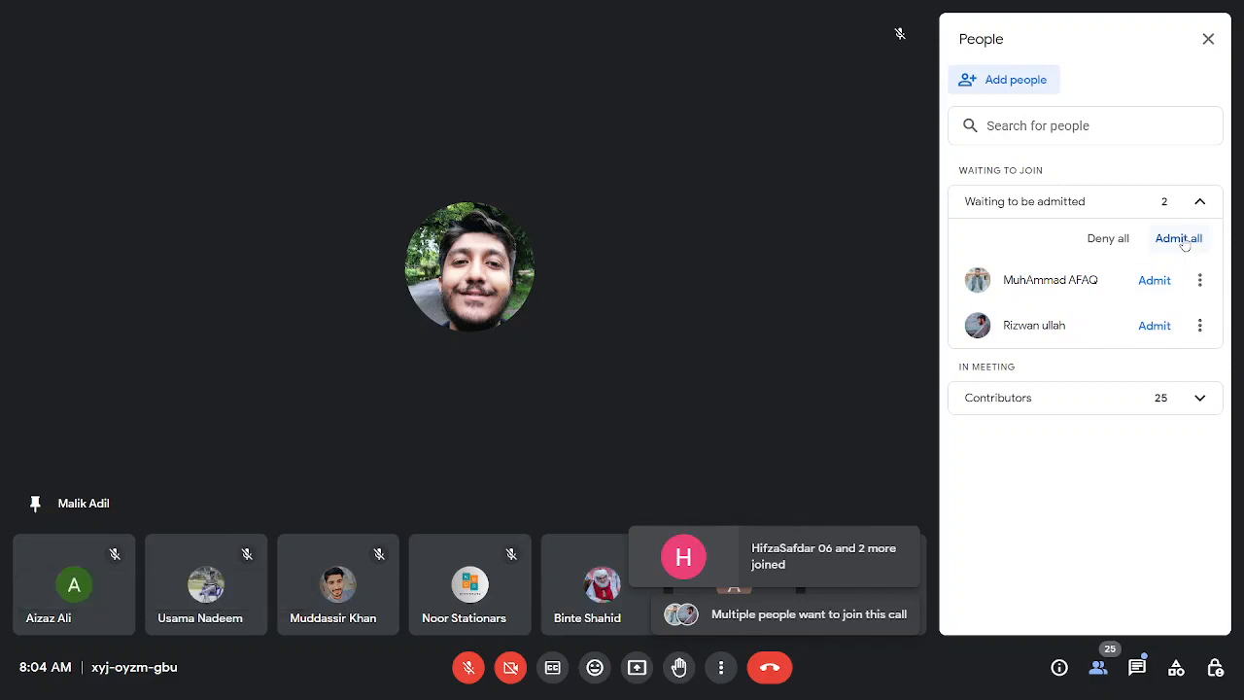
pyautogui.click(1179, 238)
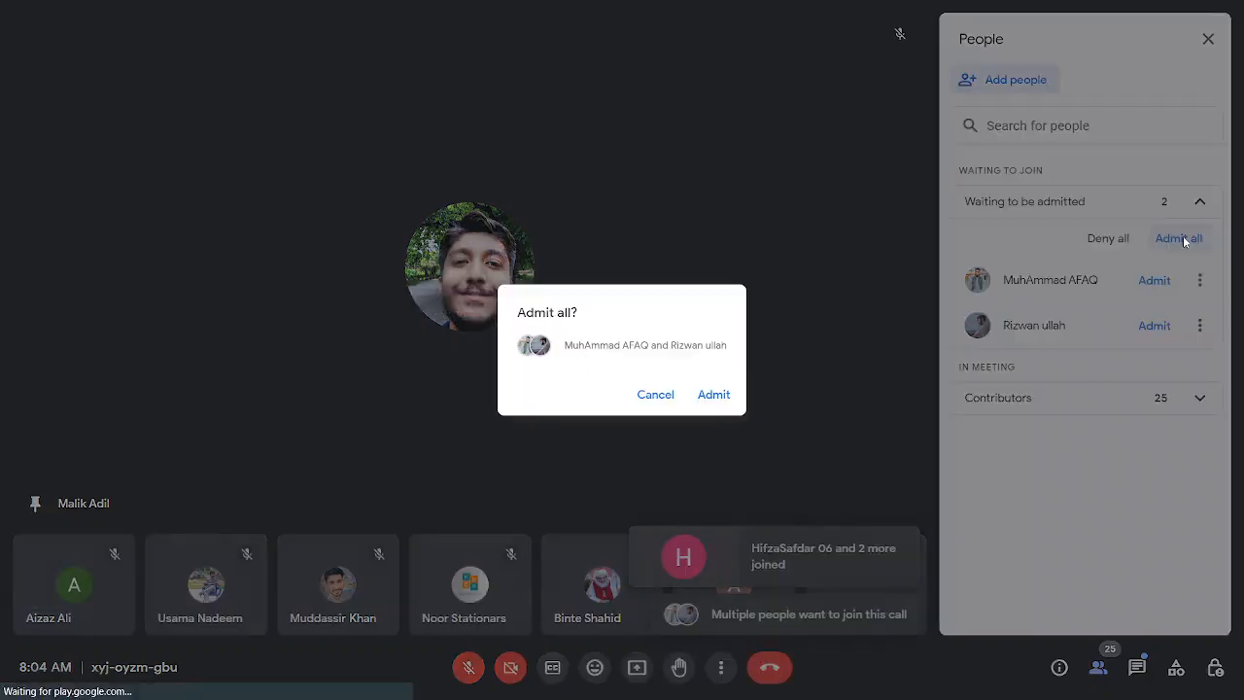
pyautogui.click(721, 397)
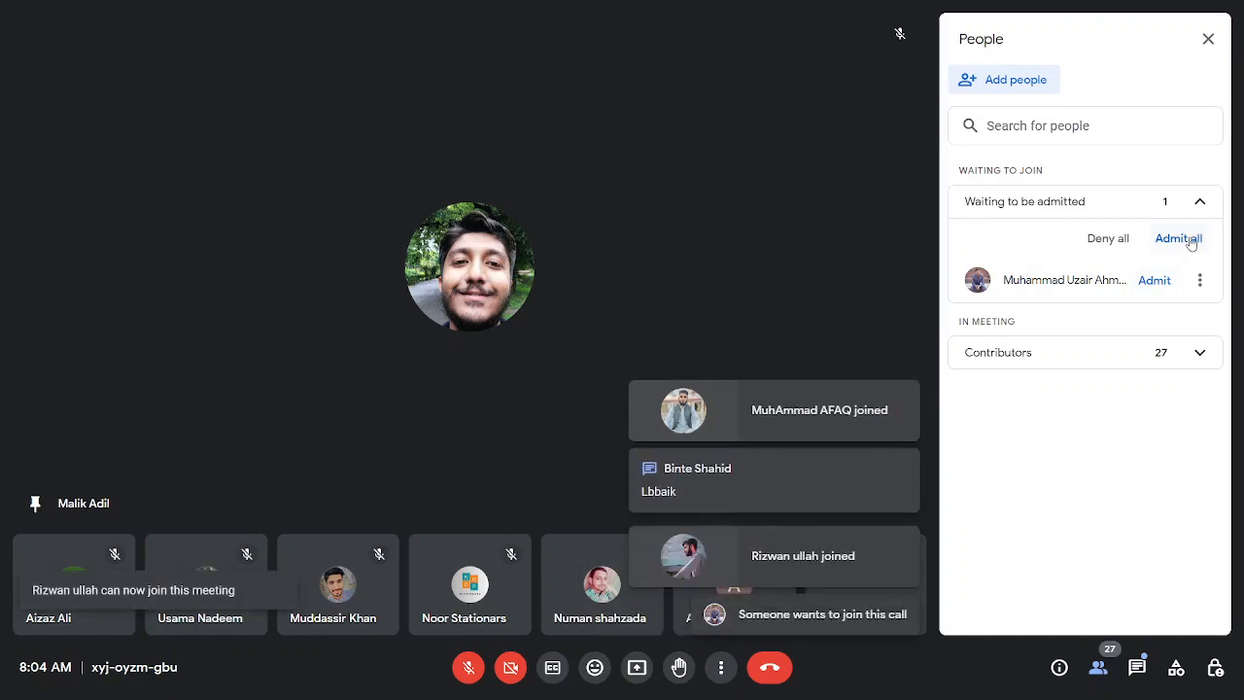
pyautogui.click(1191, 242)
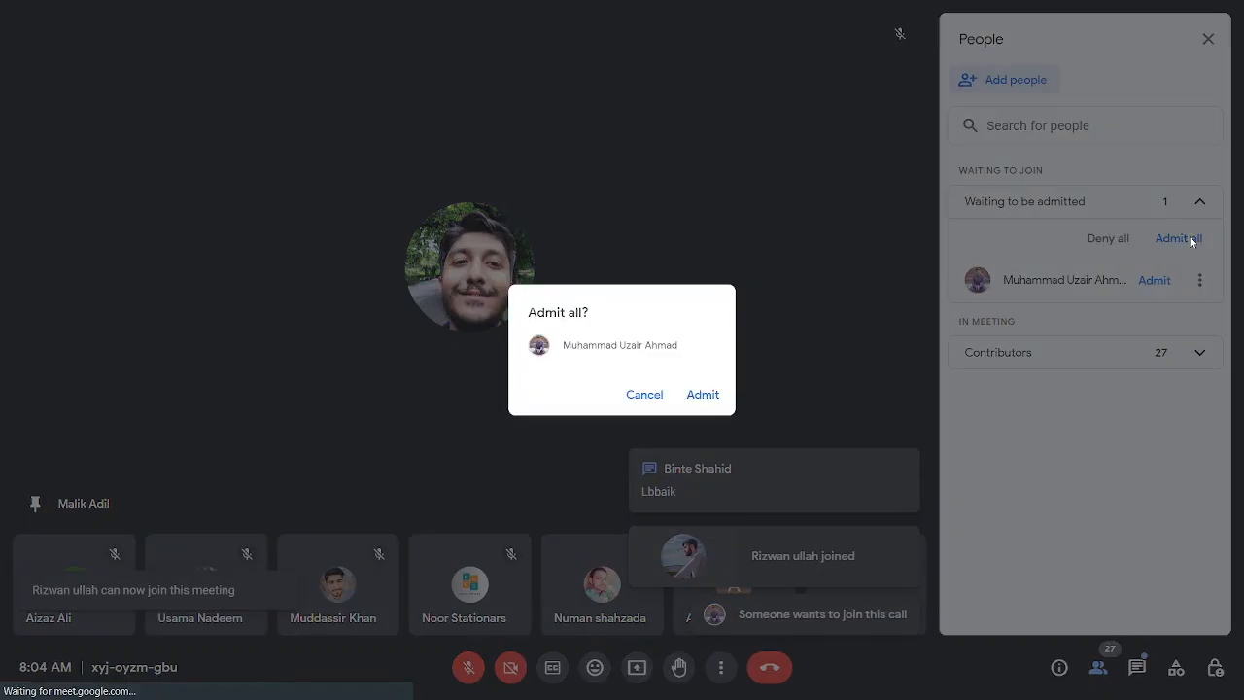
pyautogui.click(705, 395)
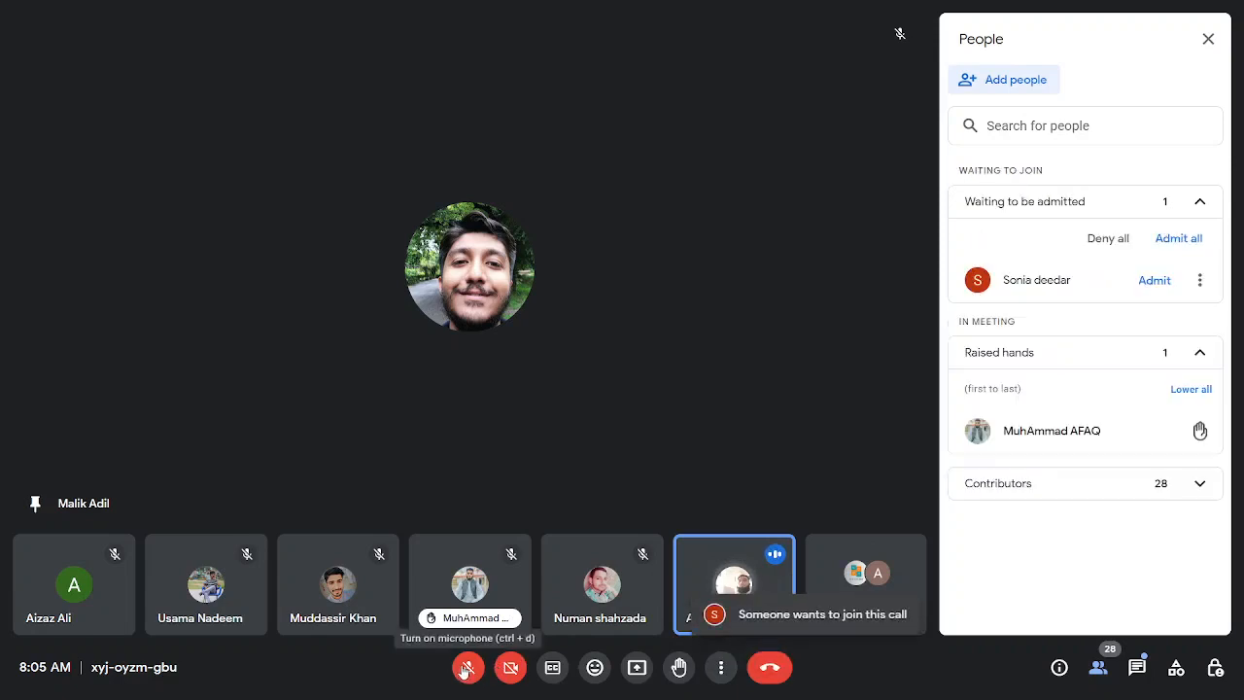
# Admit the single person waiting while the participant's hand is raised, and unmute the microphone.
pyautogui.click(1178, 238)
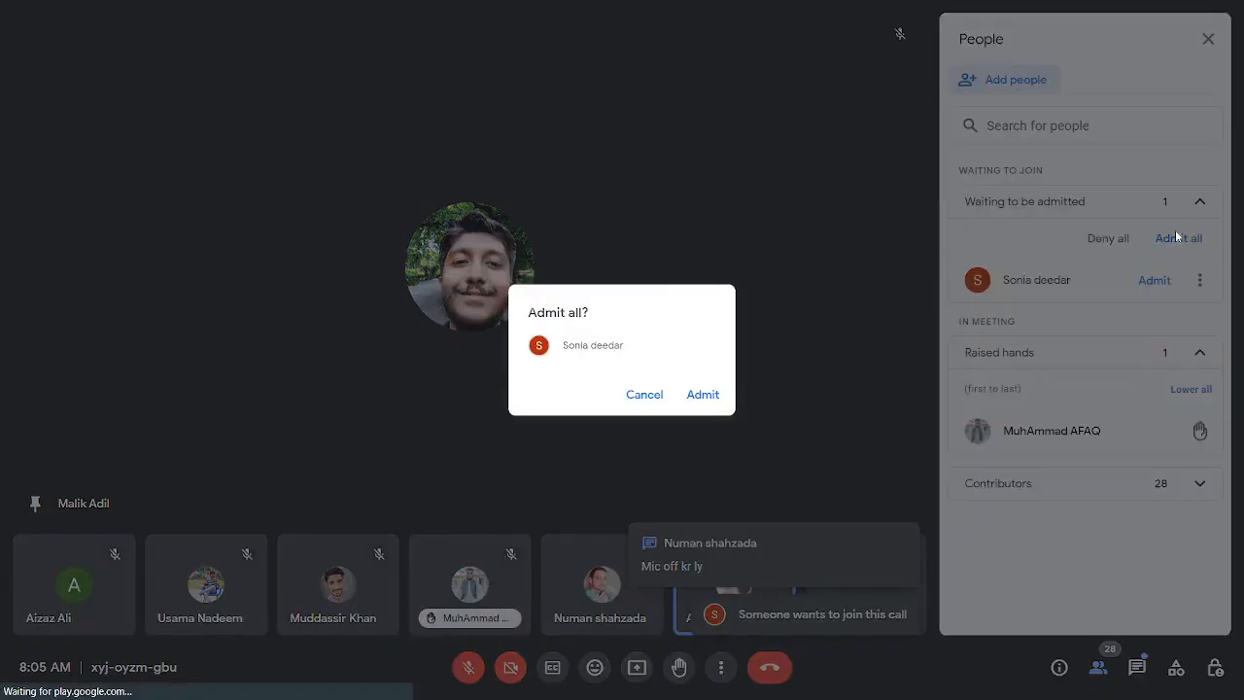
pyautogui.click(703, 395)
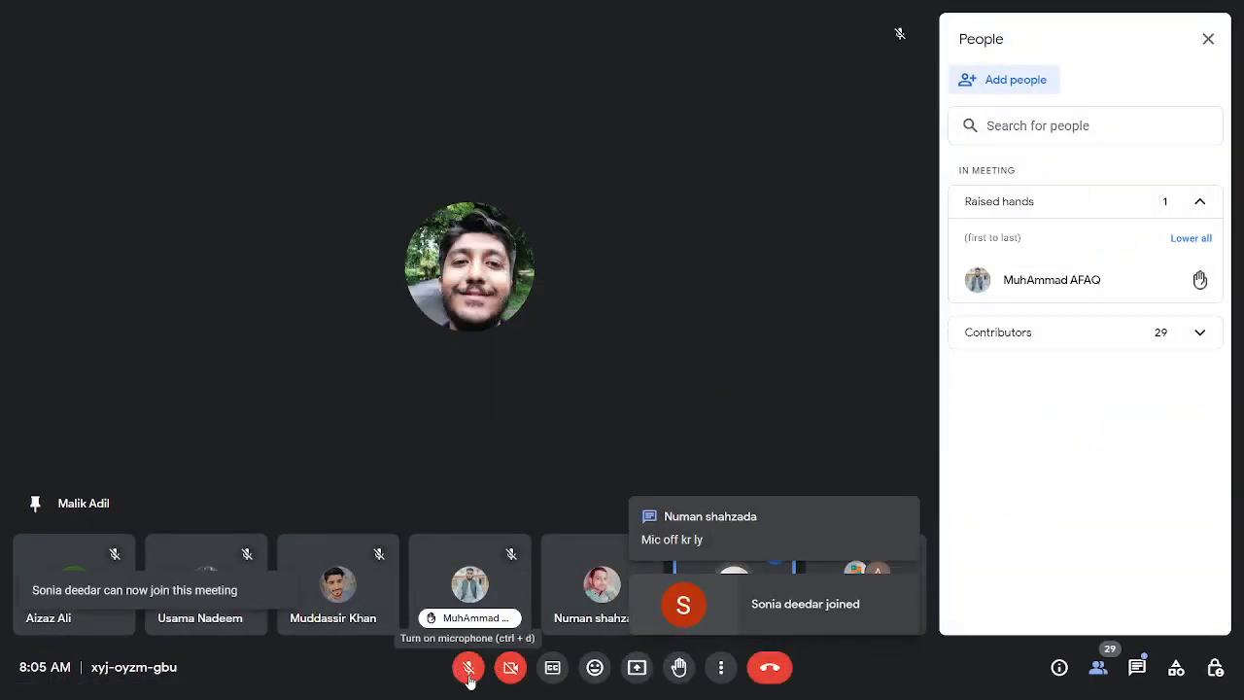
pyautogui.click(469, 669)
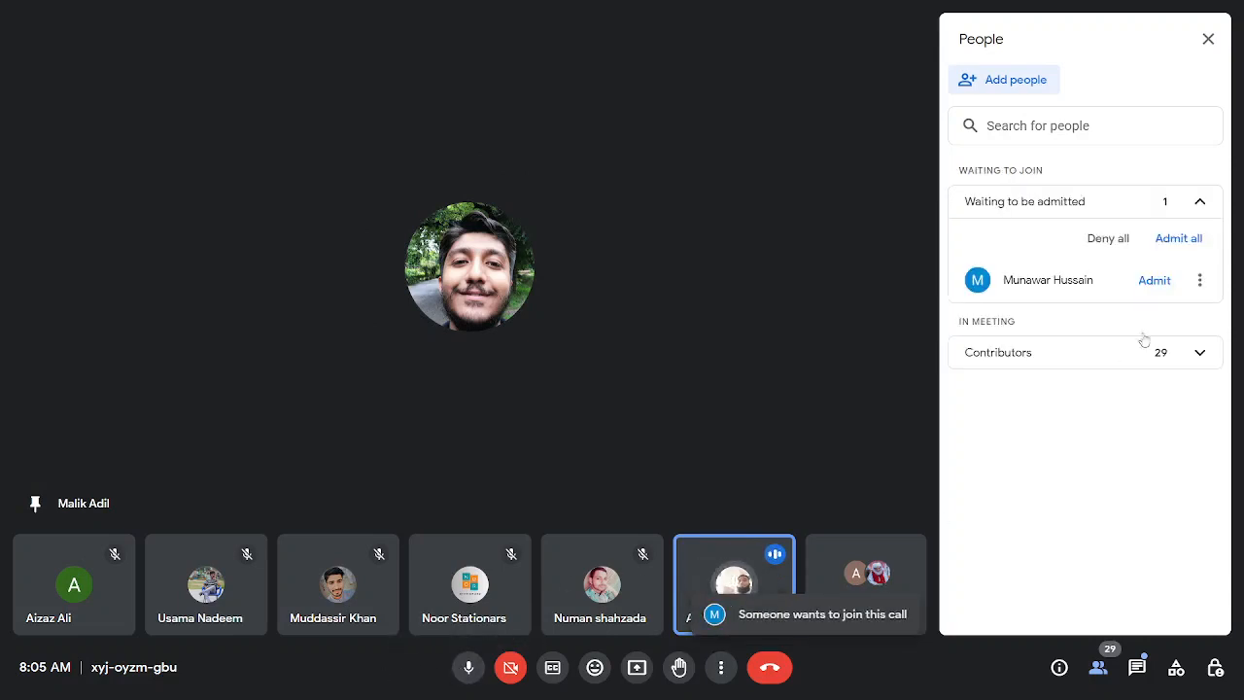
# Admit the newly waiting person to the call and mute the microphone again.
pyautogui.click(1179, 238)
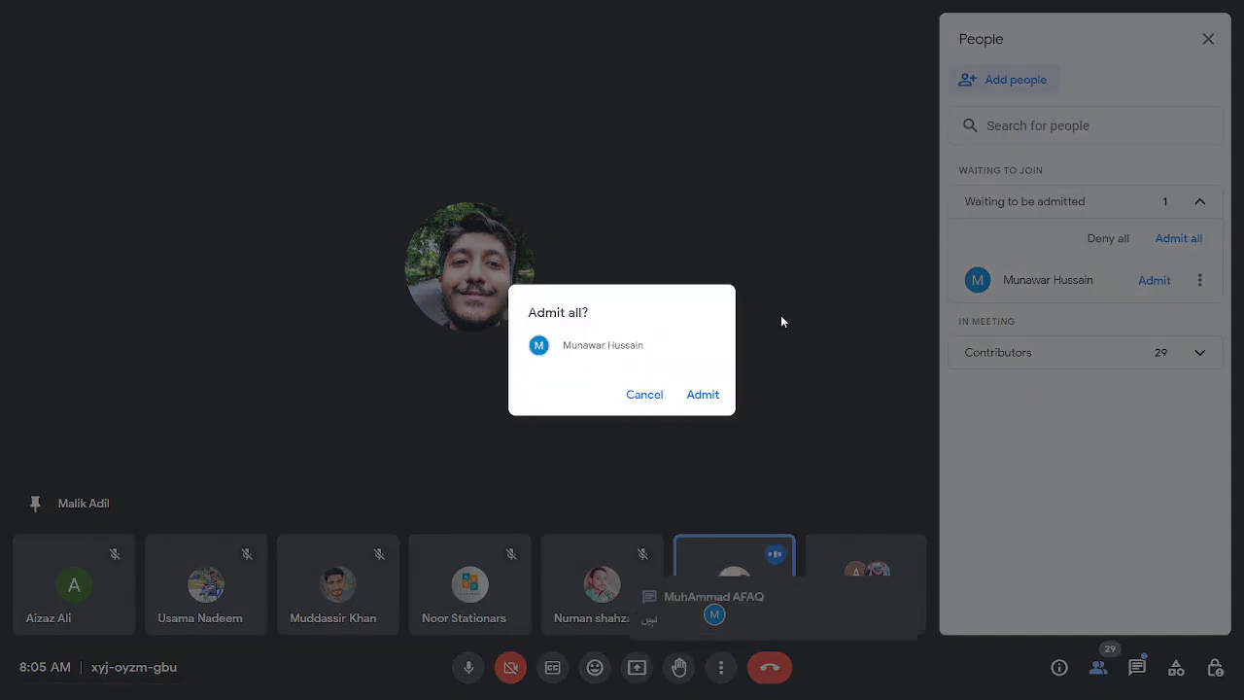
pyautogui.click(703, 394)
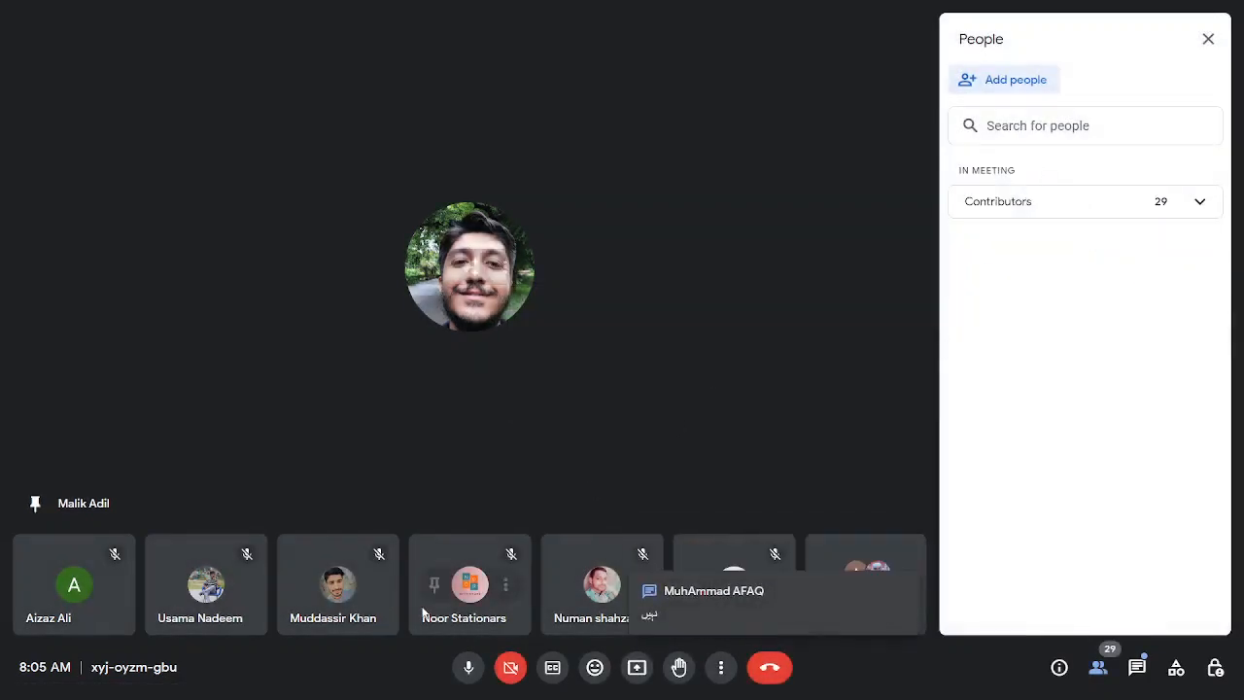
pyautogui.click(465, 669)
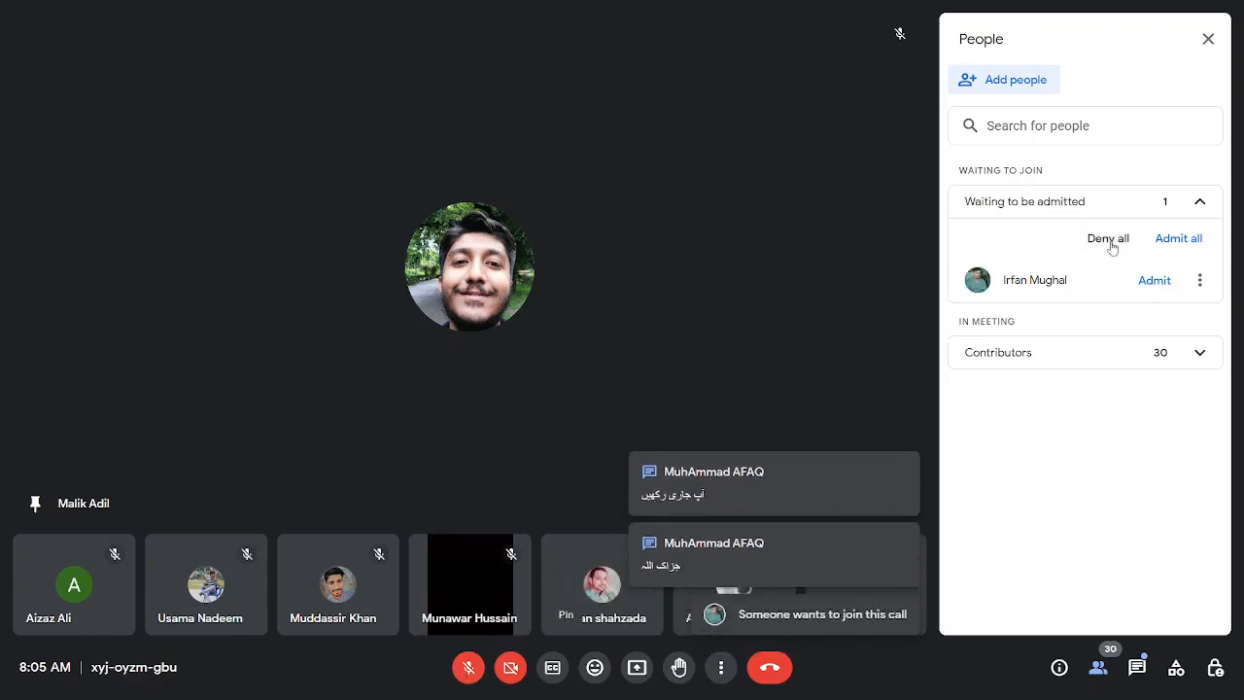
# Admit everyone waiting to join the call in three consecutive rounds of two people each.
pyautogui.click(1173, 243)
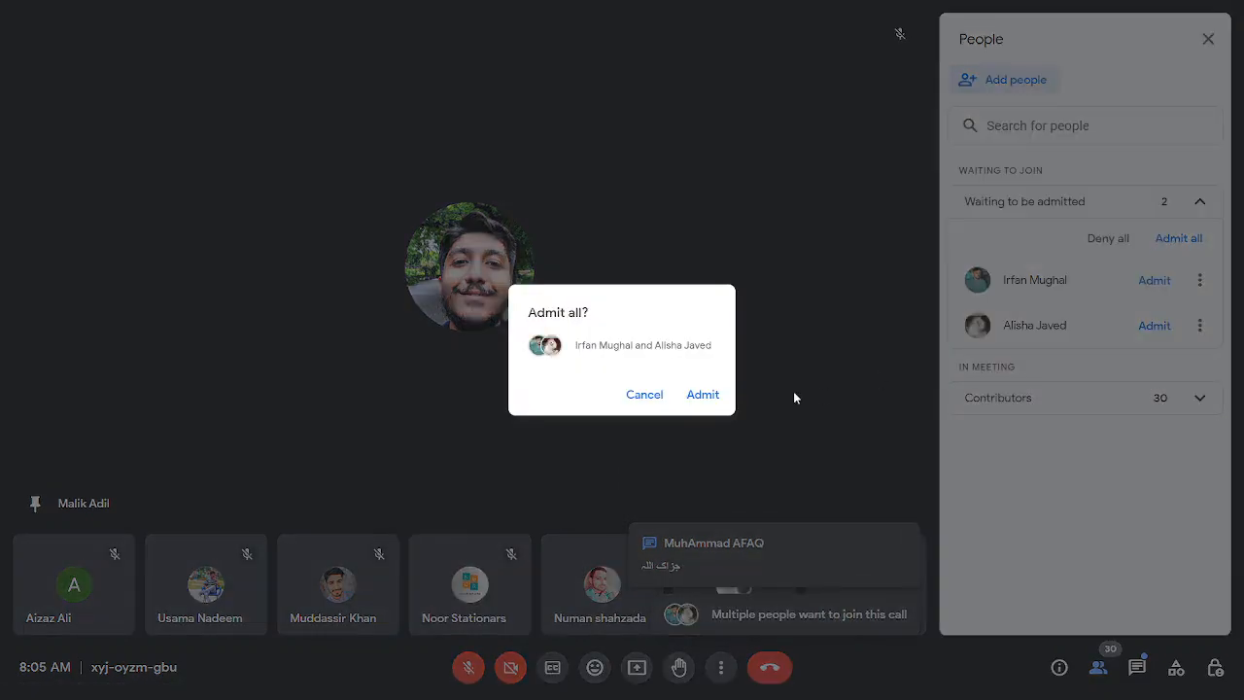
pyautogui.click(703, 396)
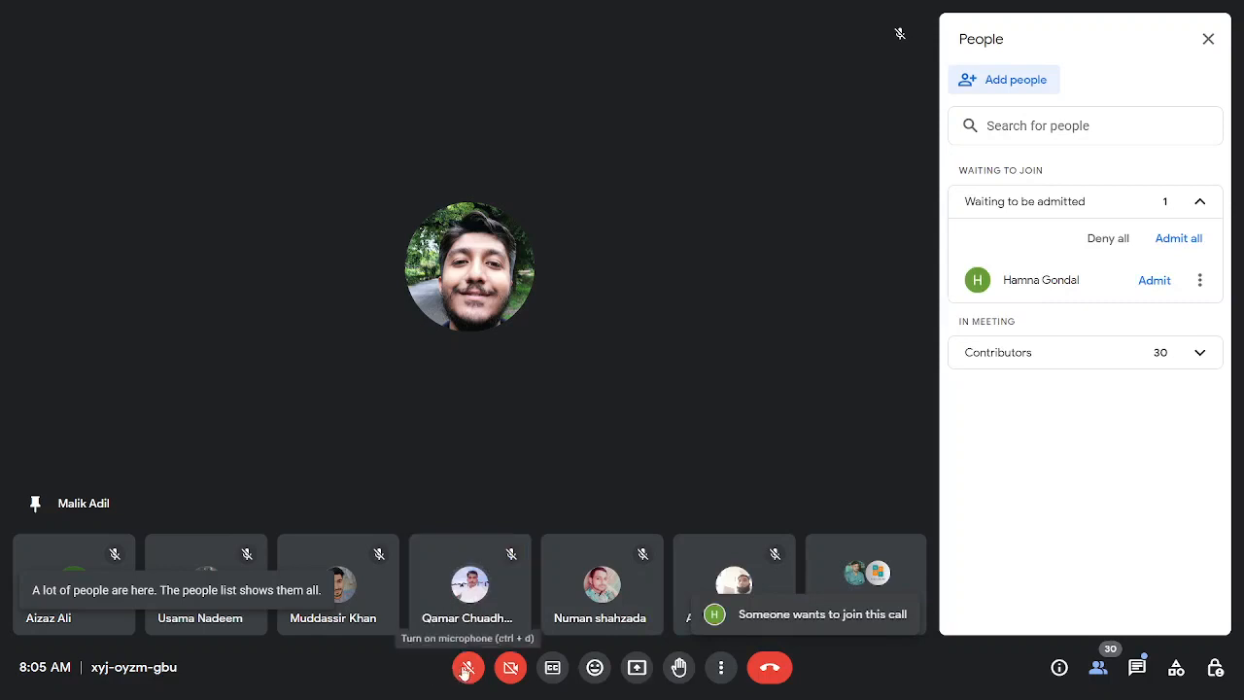
pyautogui.click(1188, 243)
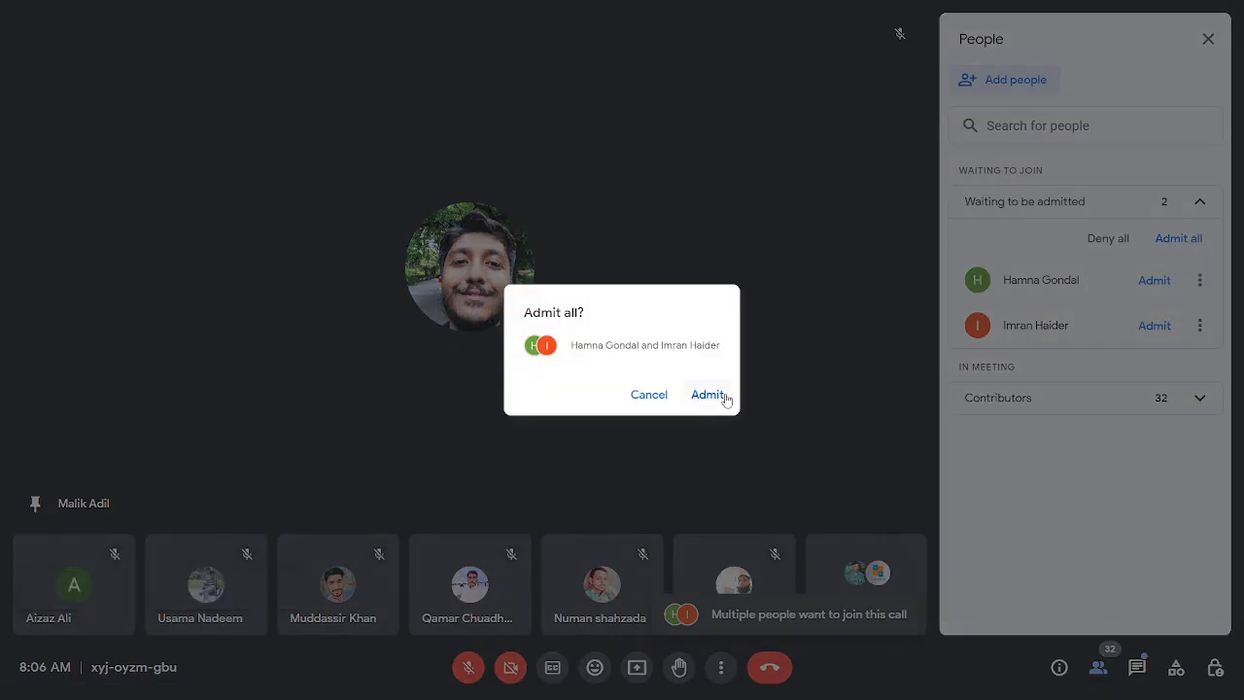
pyautogui.click(708, 395)
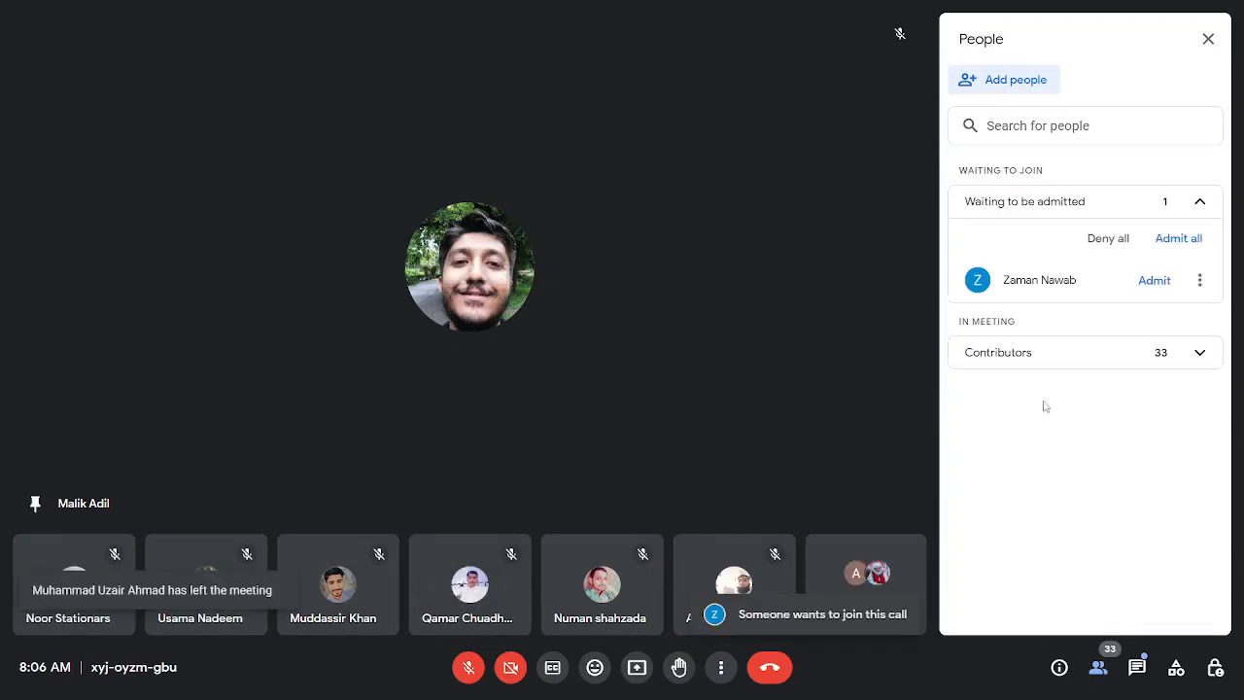
pyautogui.click(1189, 239)
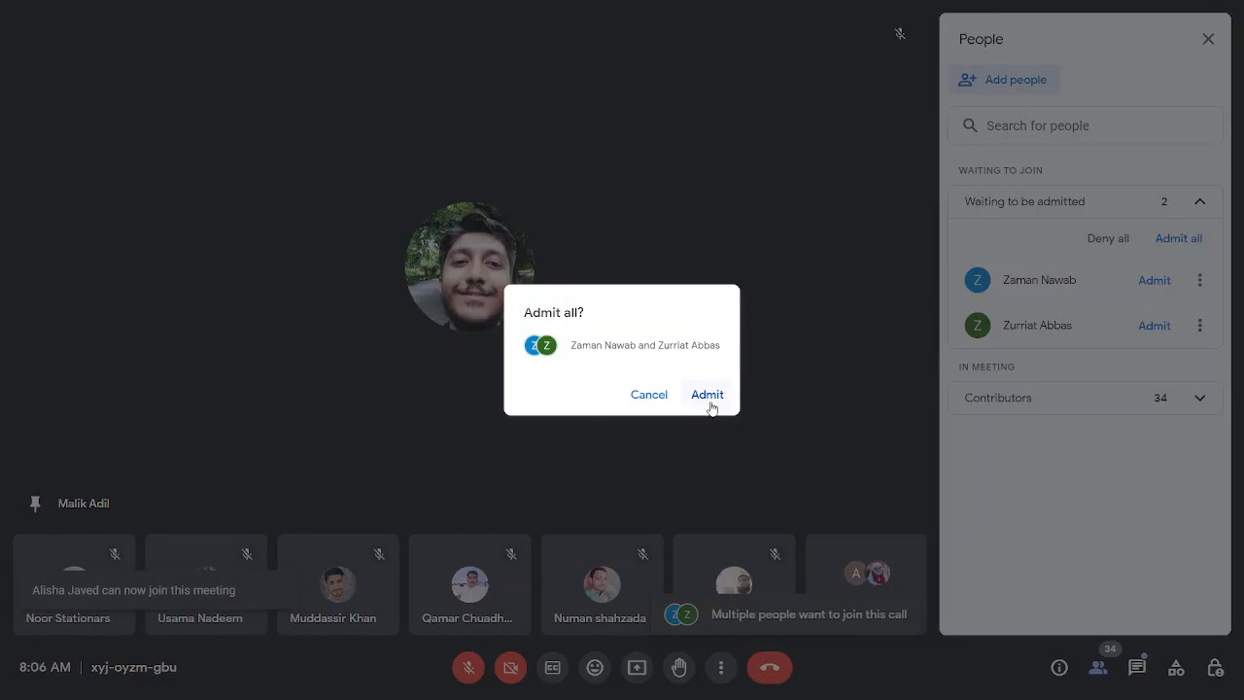
pyautogui.click(708, 396)
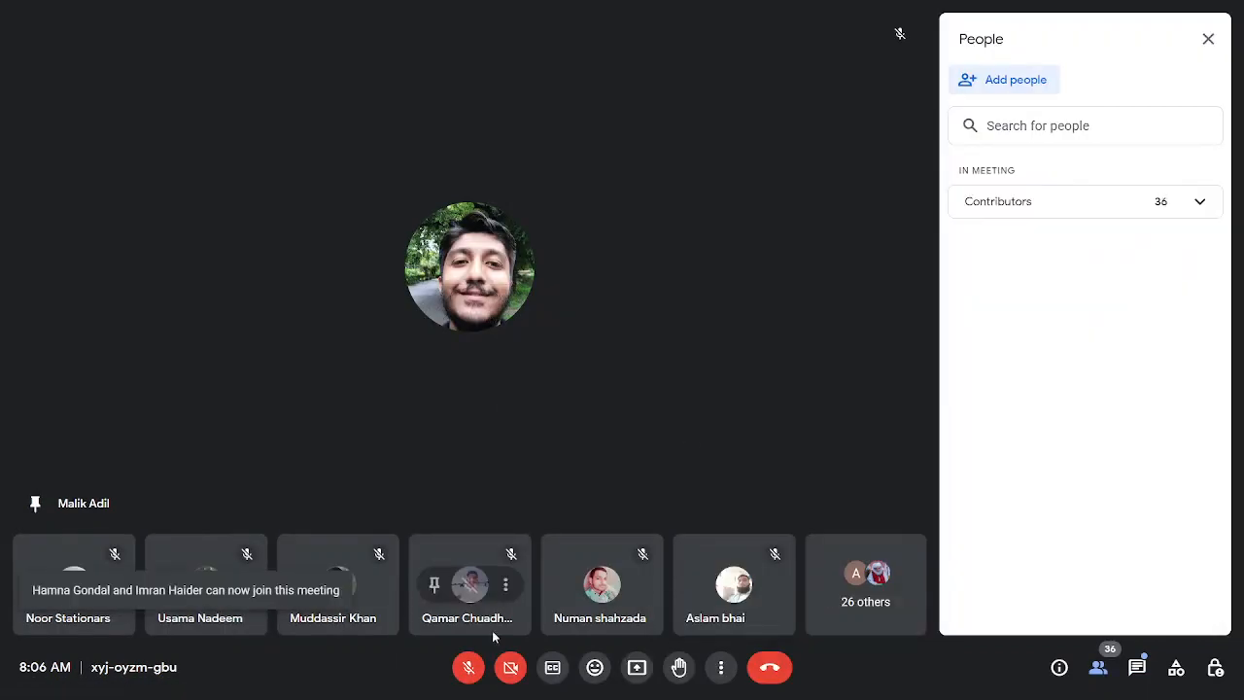
# Unmute the microphone, mute it briefly, and turn it back on for speaking.
pyautogui.click(469, 668)
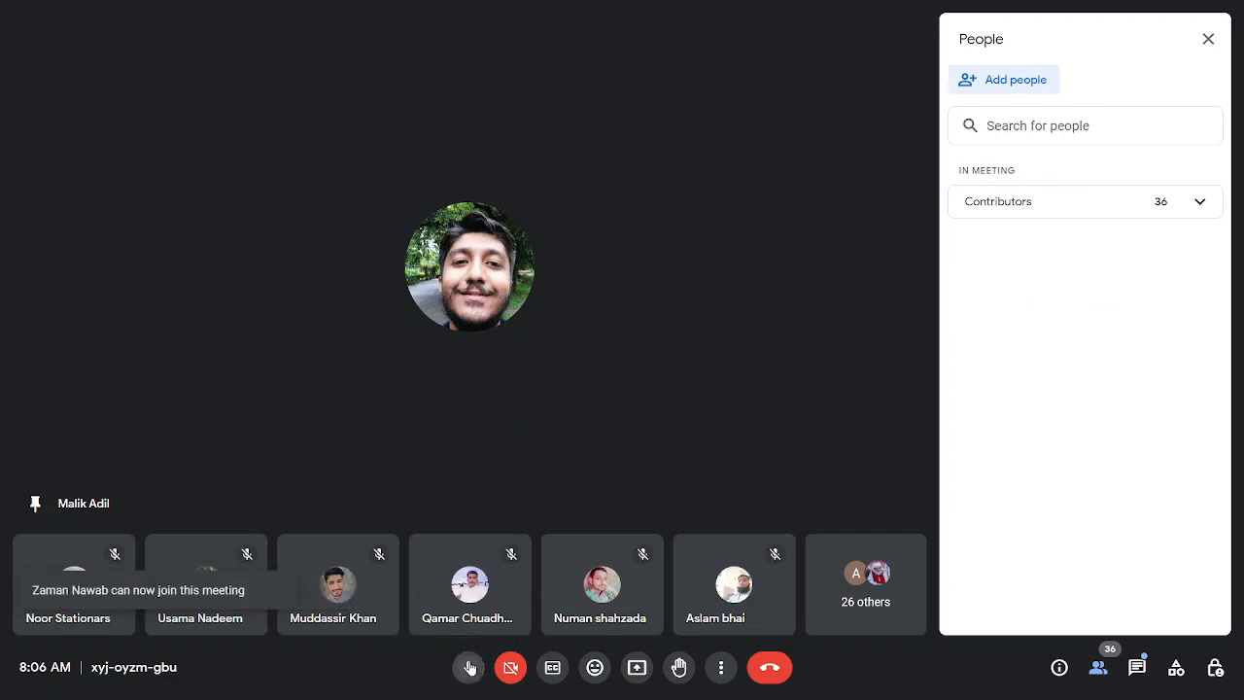
pyautogui.click(469, 668)
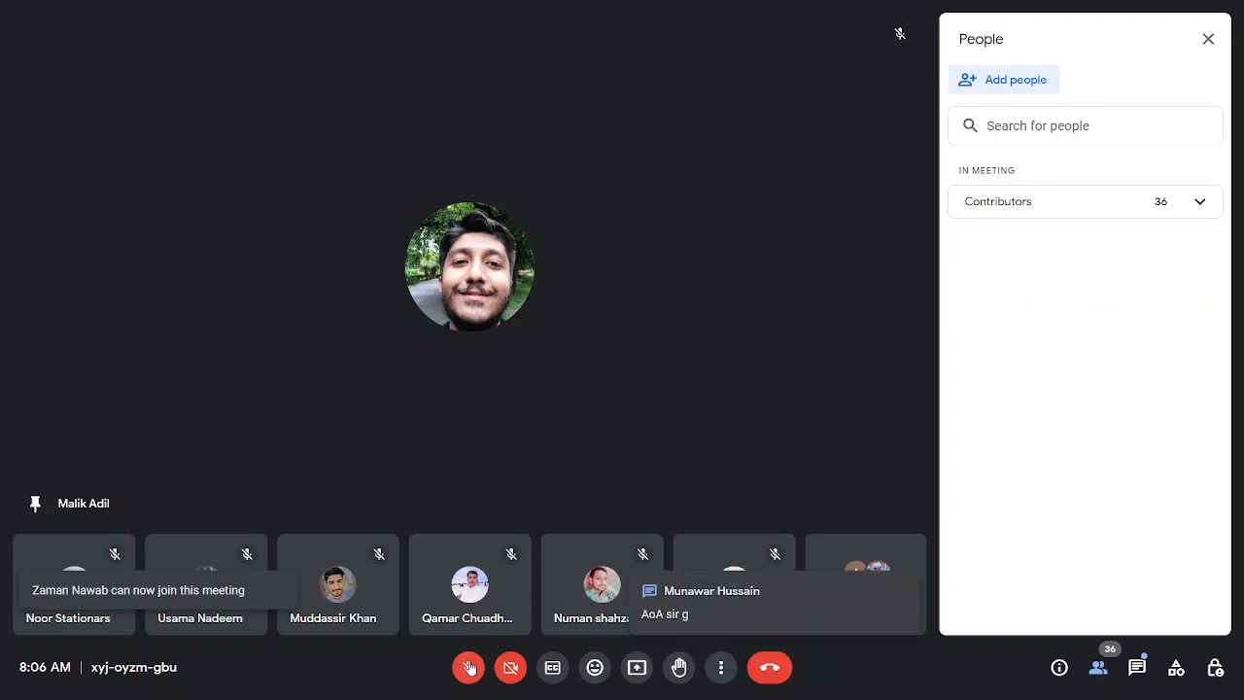
pyautogui.click(470, 668)
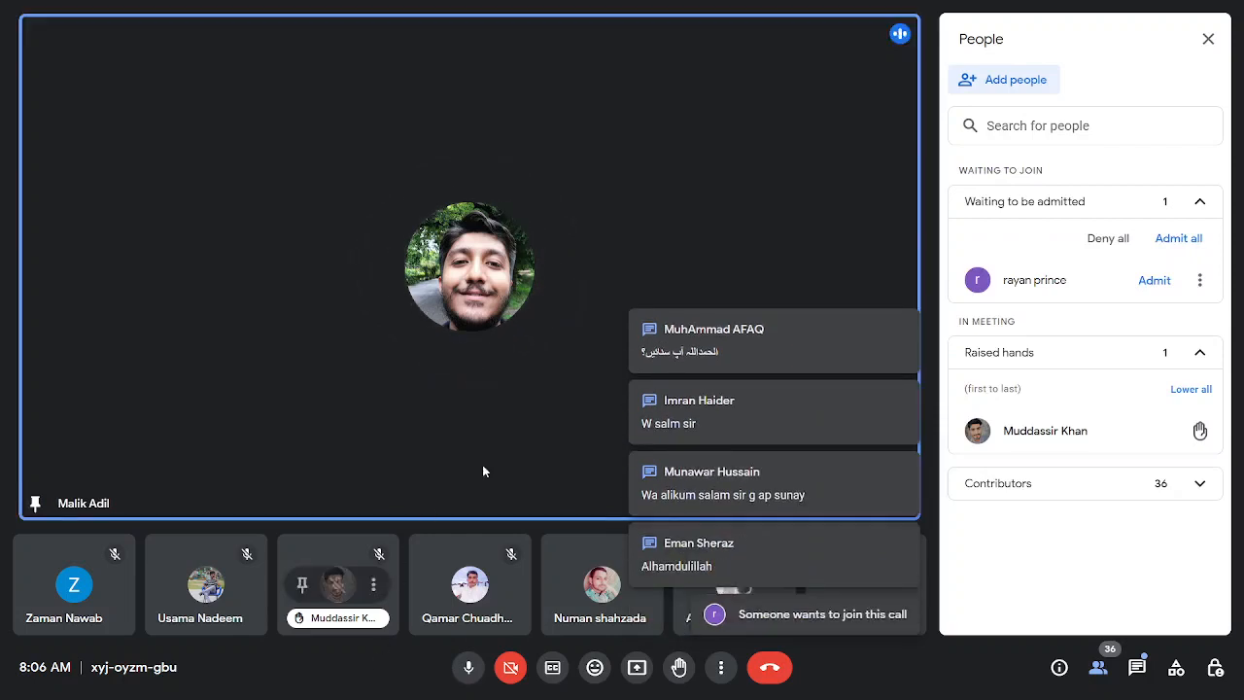
# Admit everyone waiting to join in three rounds: two single participants, and a pair of people together.
pyautogui.click(1175, 239)
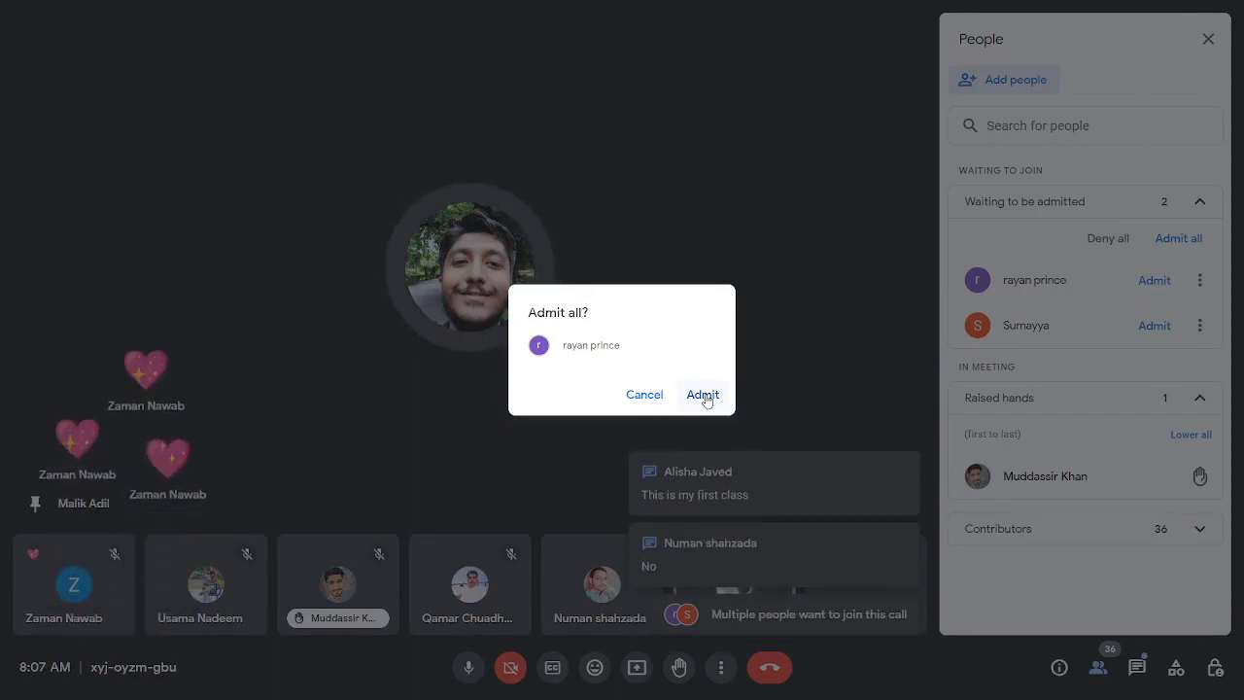
pyautogui.click(703, 395)
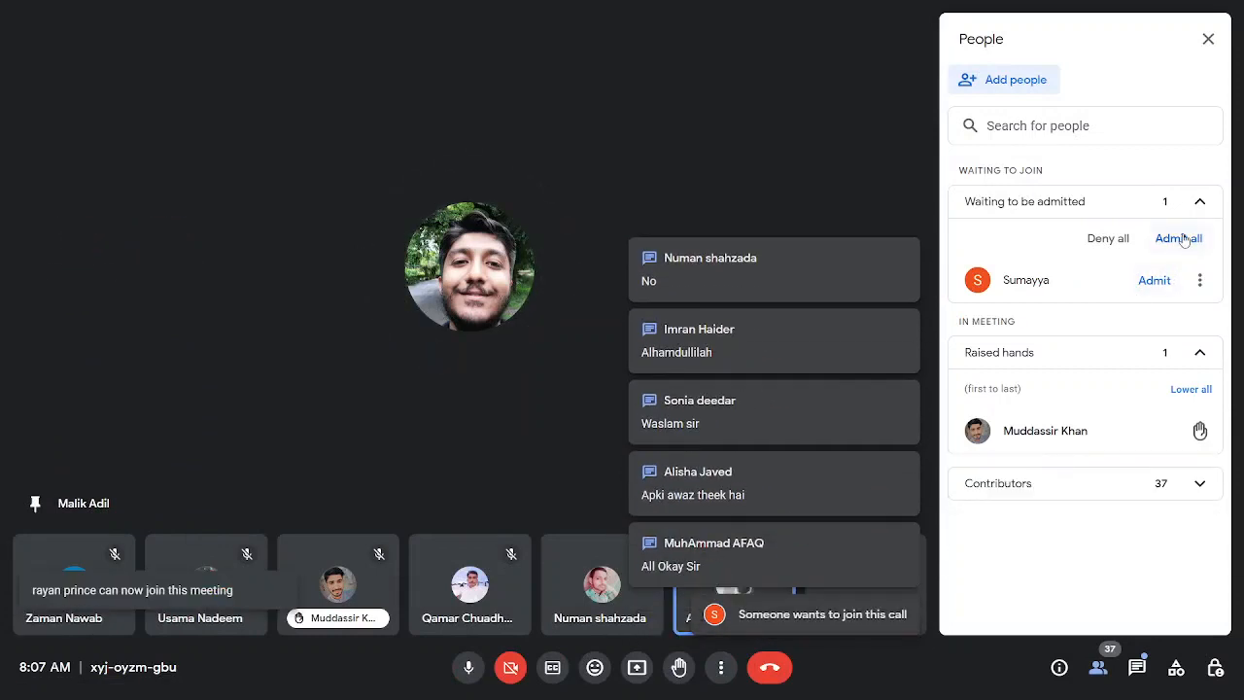
pyautogui.click(1180, 238)
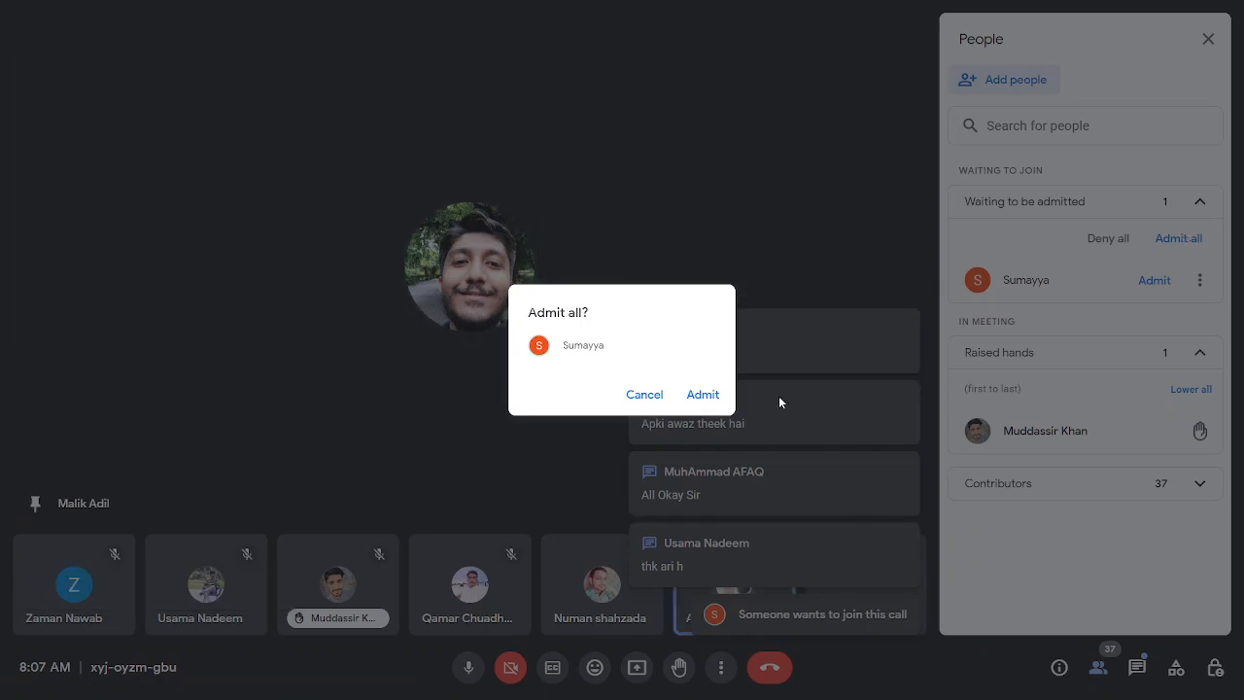
pyautogui.click(703, 395)
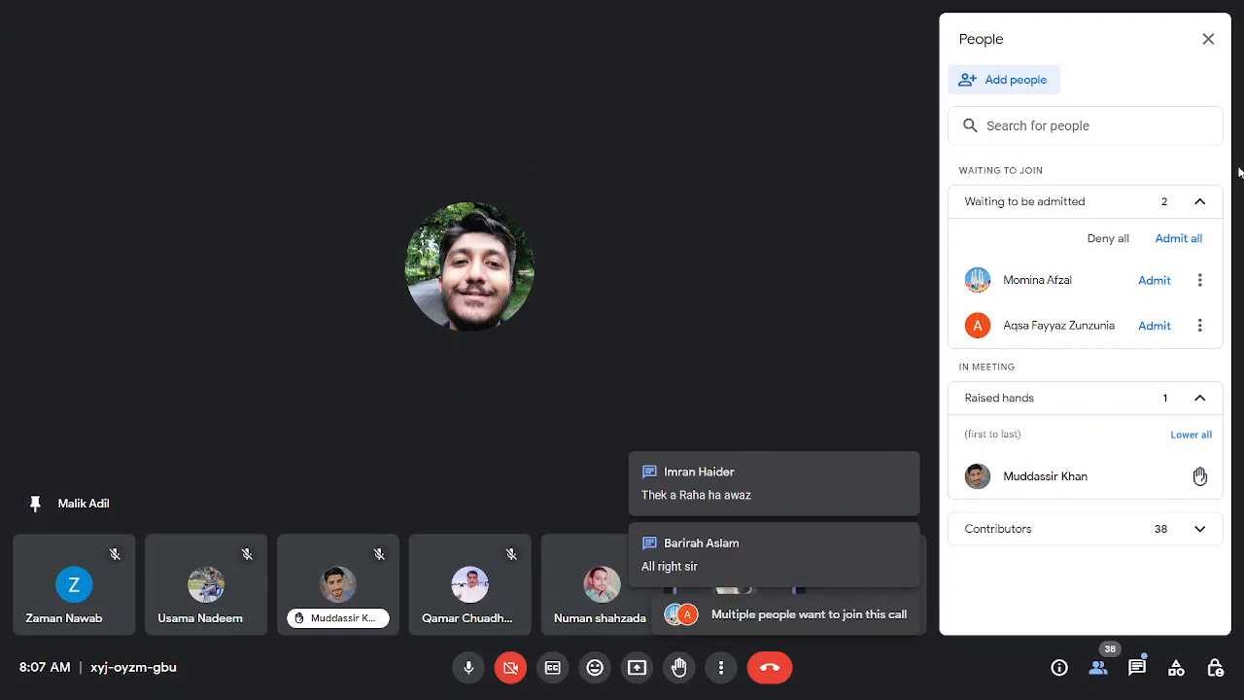
pyautogui.click(1182, 238)
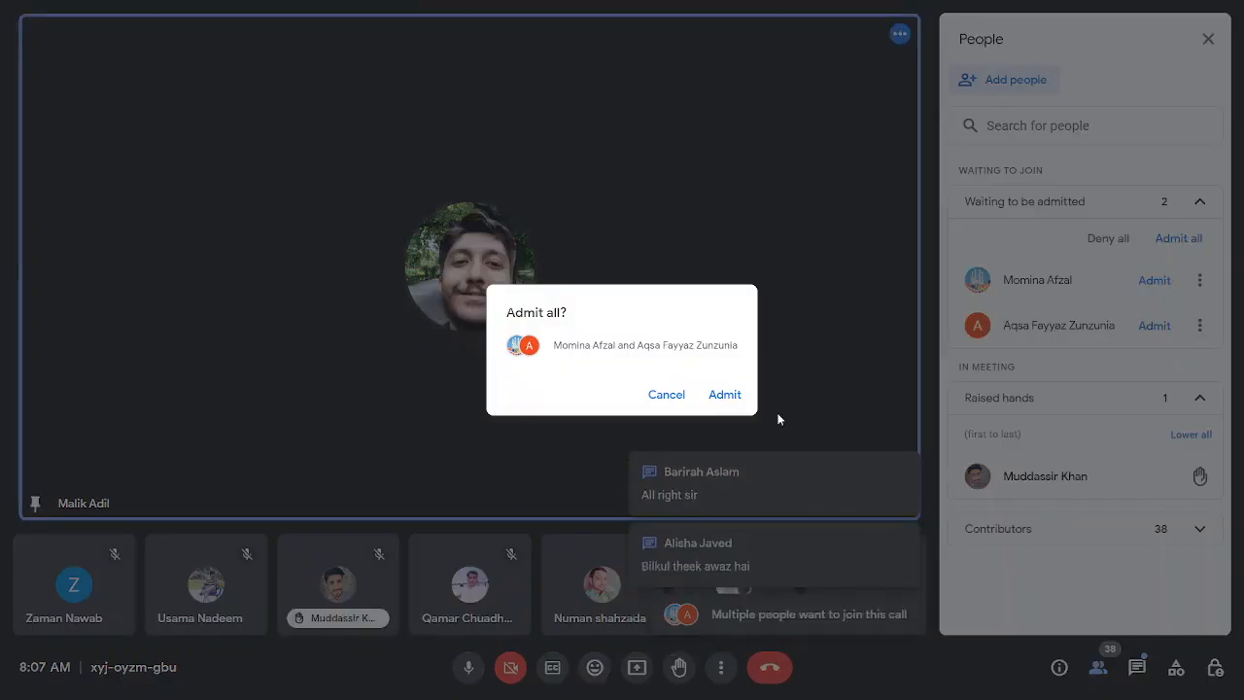
pyautogui.click(725, 395)
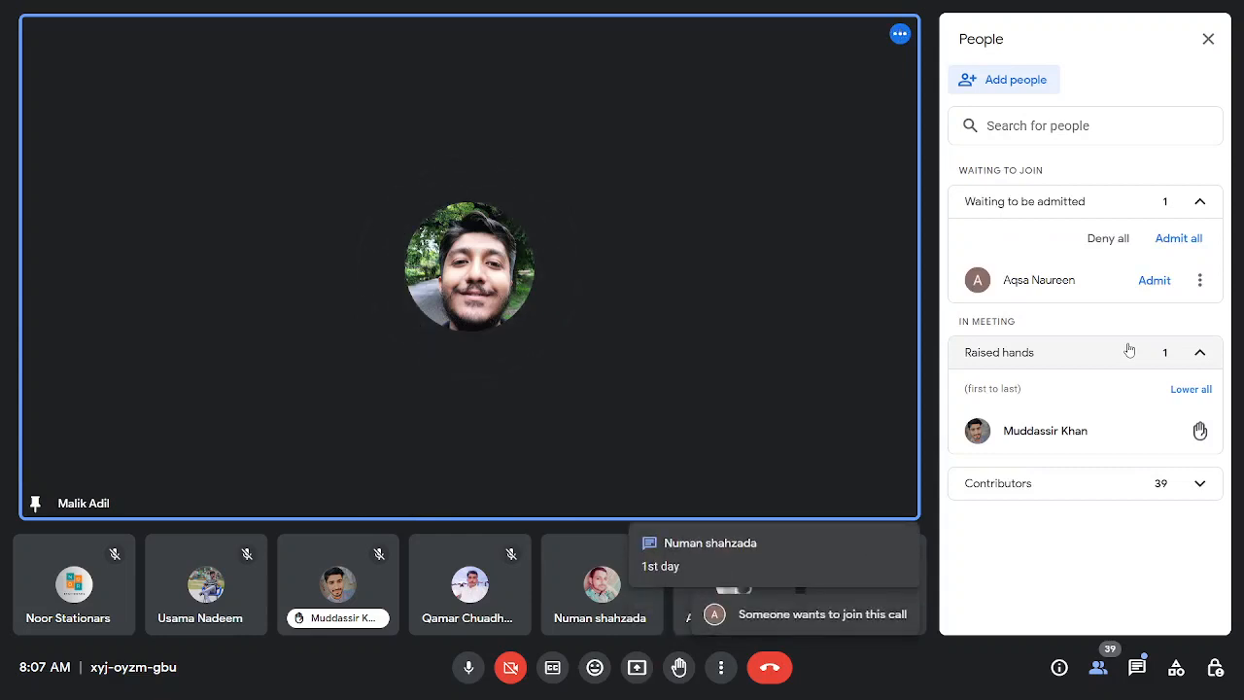
# Admit two more single participants in separate rounds, keeping the microphone on.
pyautogui.click(1179, 241)
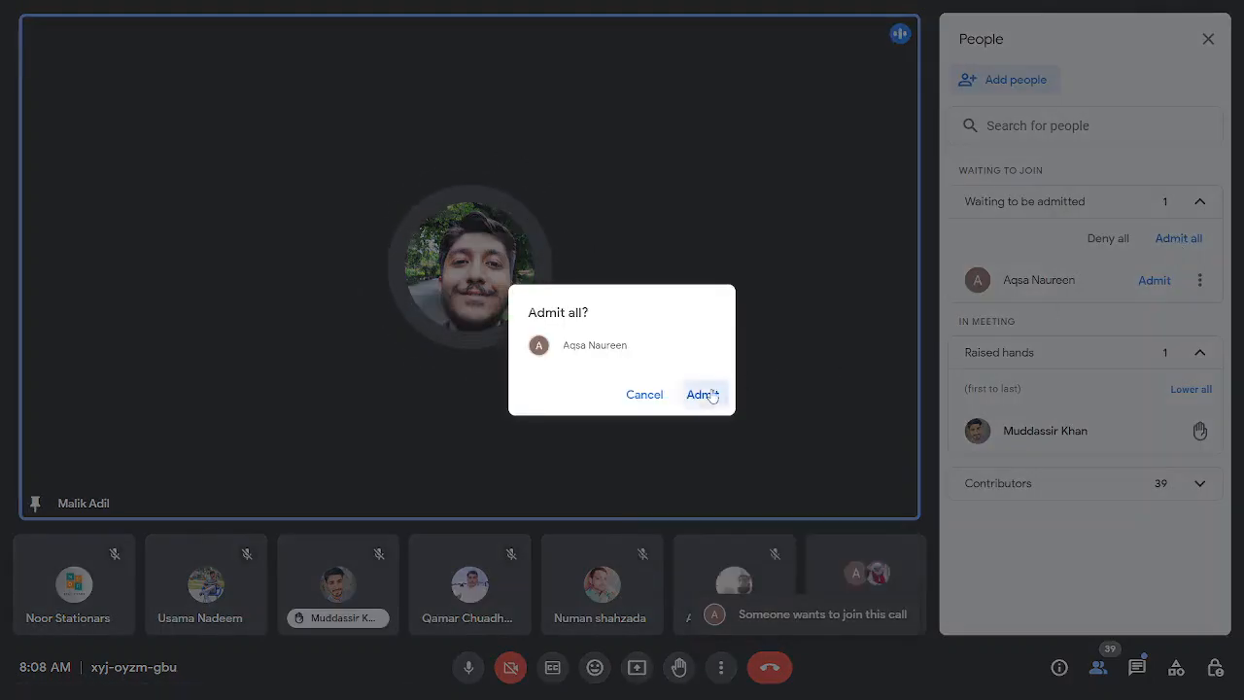
pyautogui.click(711, 393)
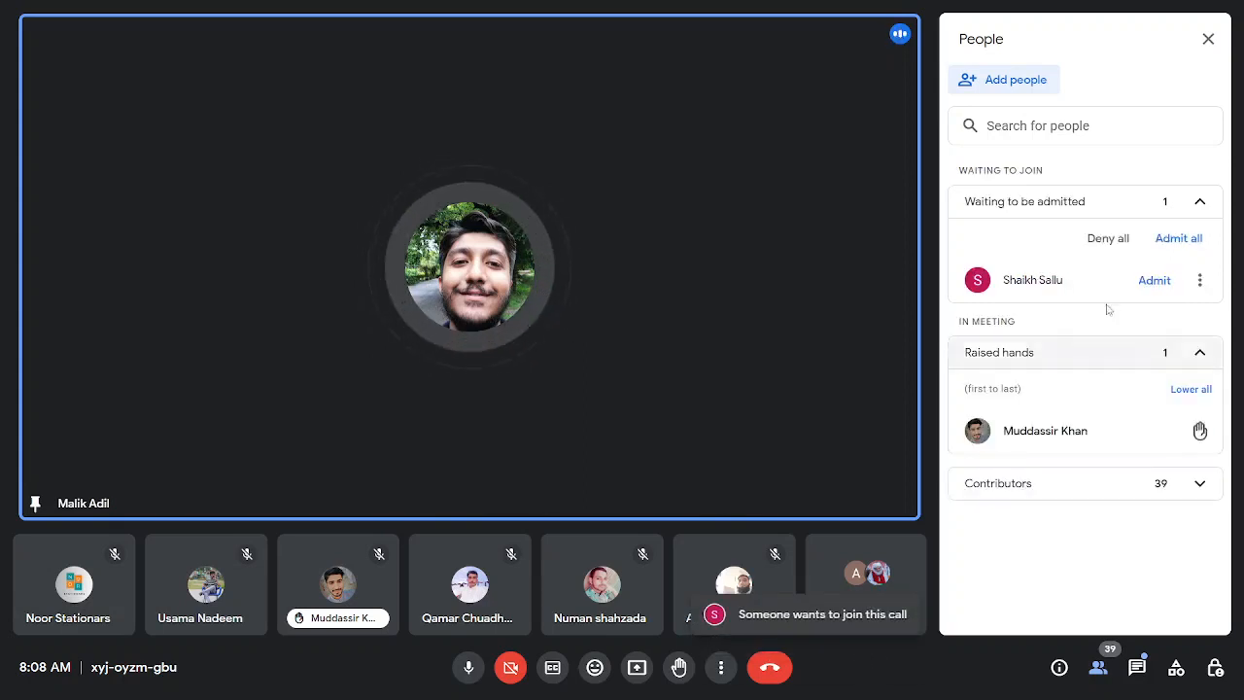
pyautogui.click(1178, 238)
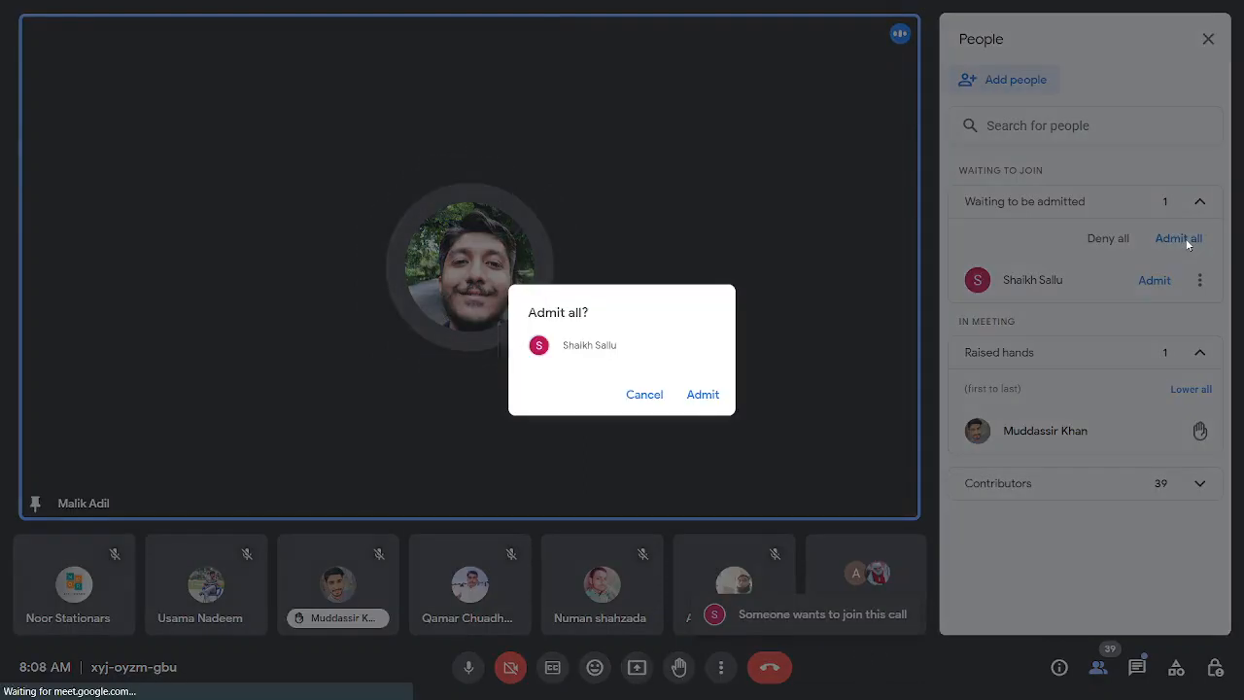
pyautogui.click(701, 396)
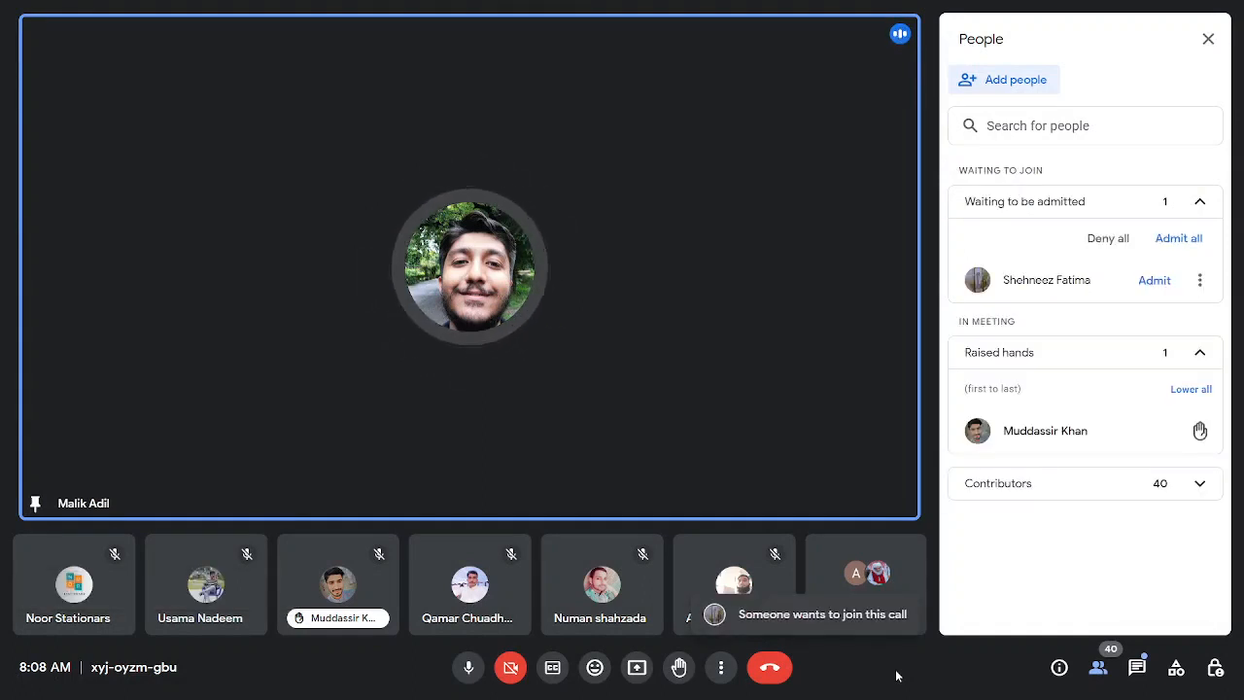
# Admit everyone waiting to join the call in two rounds of two people each.
pyautogui.click(1181, 242)
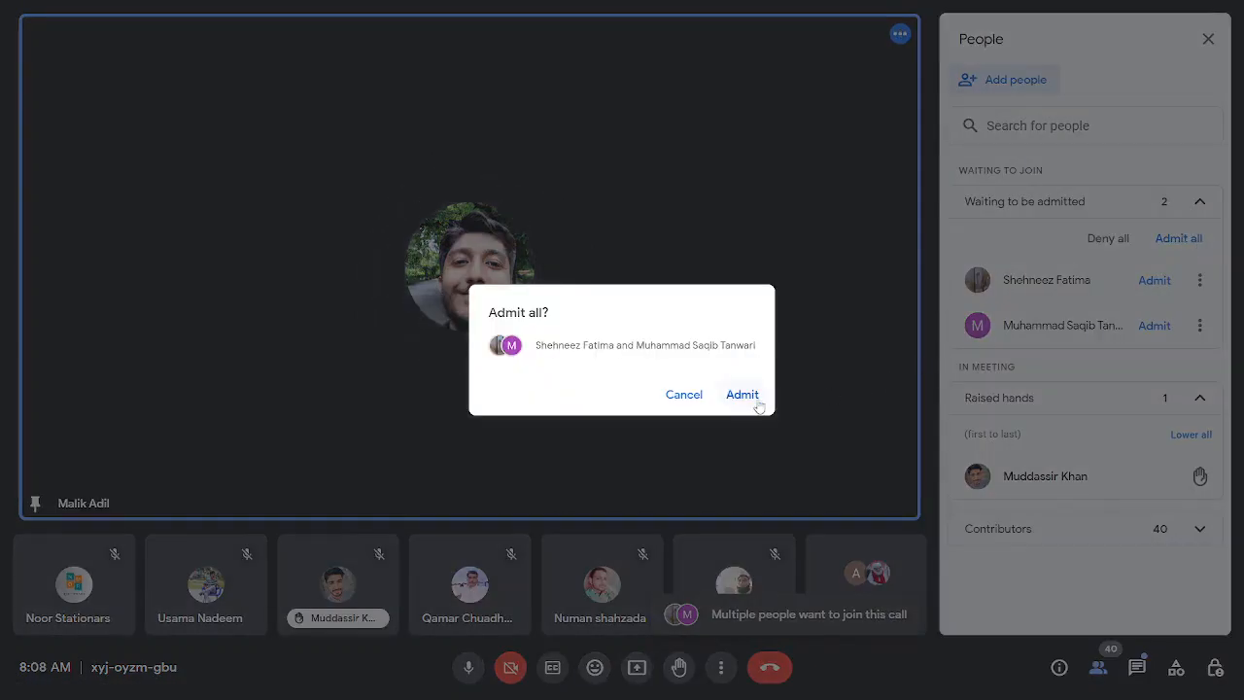
pyautogui.click(755, 399)
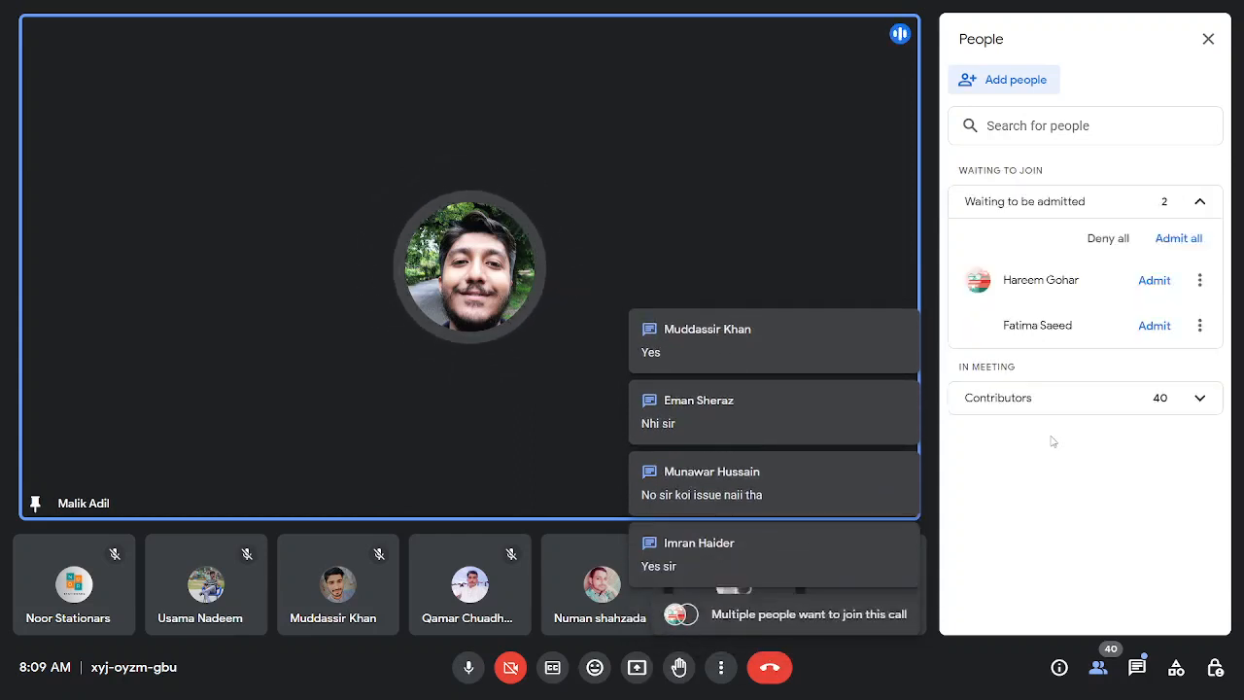
pyautogui.click(1176, 247)
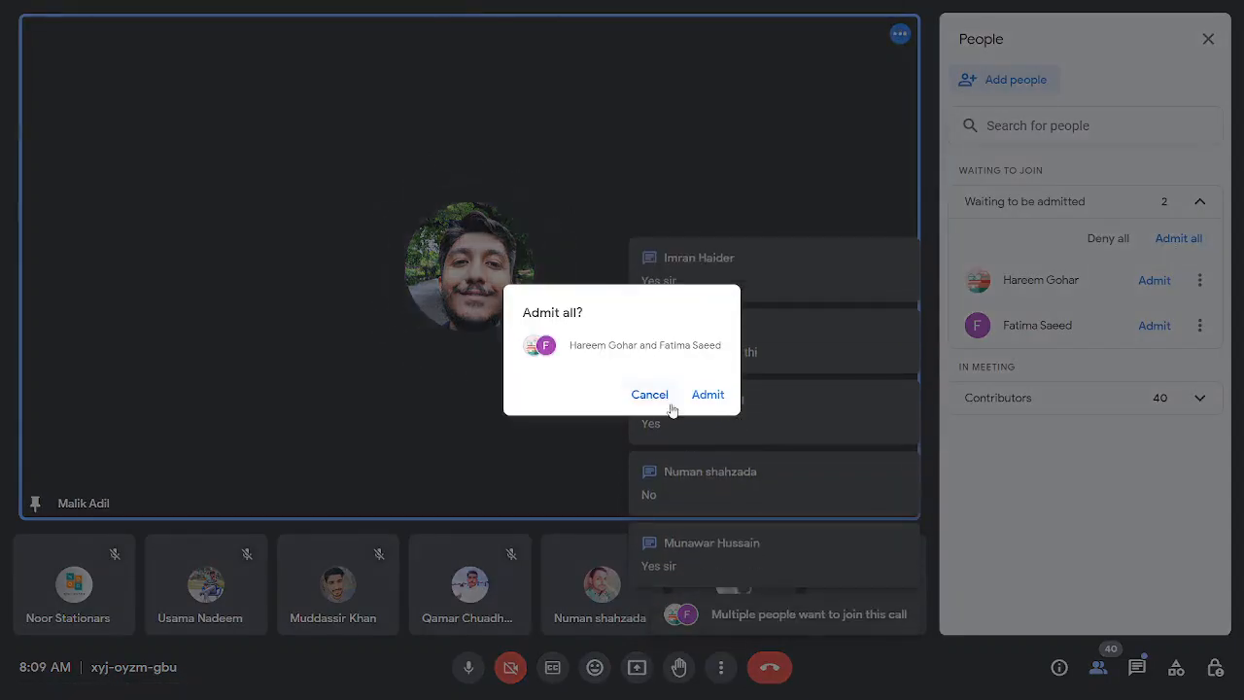
pyautogui.click(708, 394)
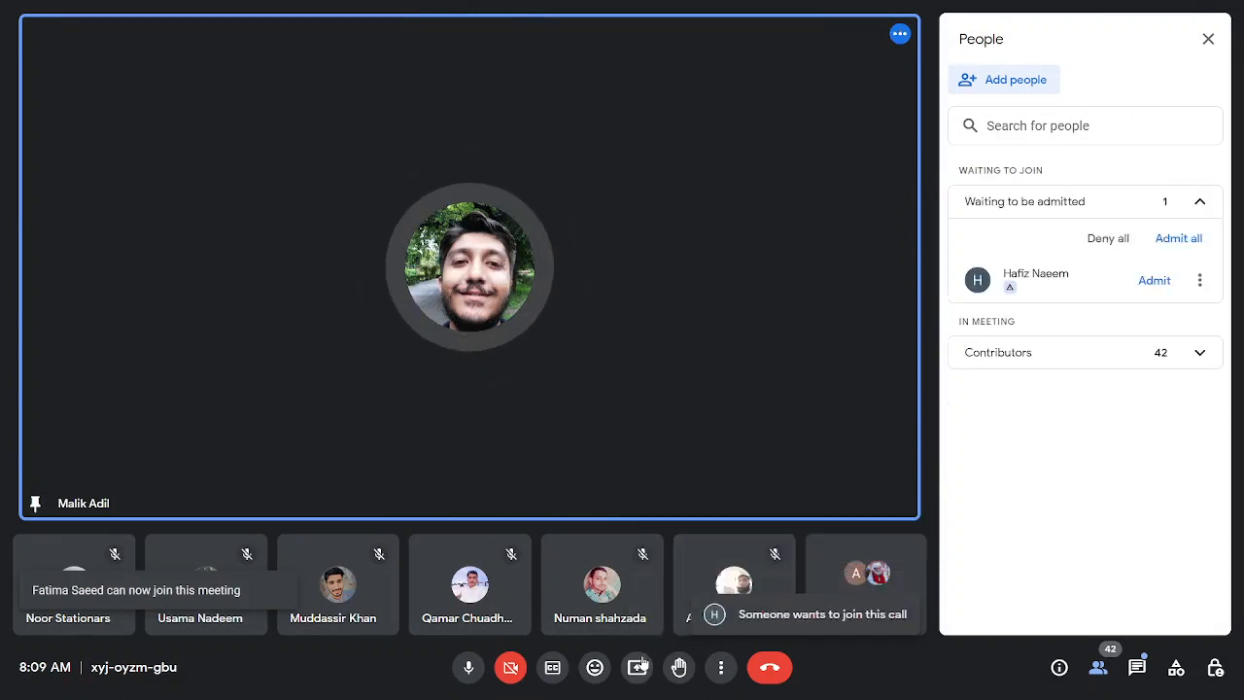
# Exit full-screen mode and admit the single participant waiting to join.
pyautogui.press('Escape')
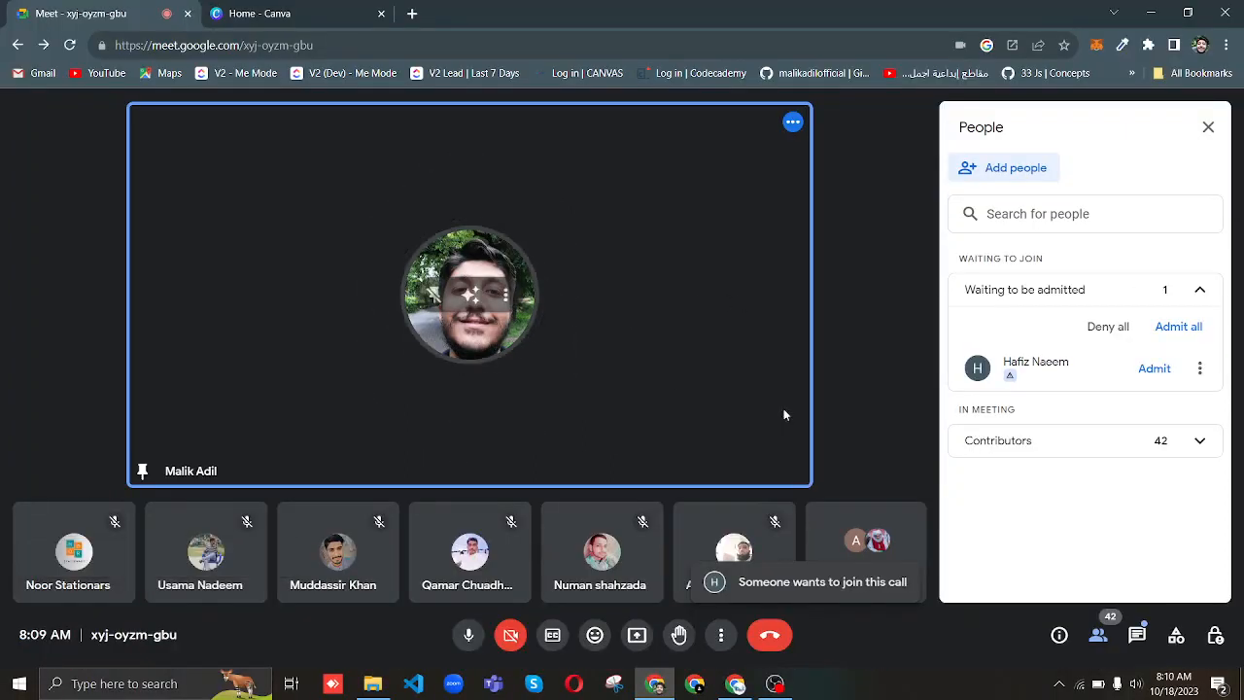
pyautogui.click(1190, 326)
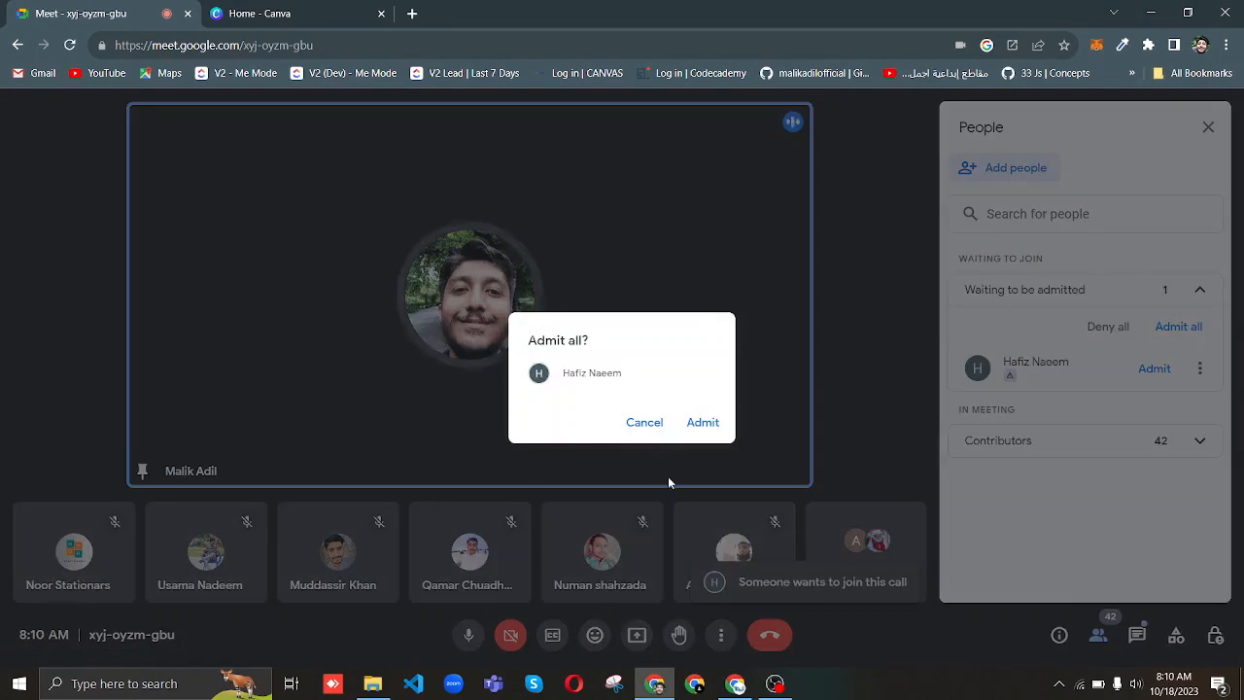
pyautogui.click(703, 425)
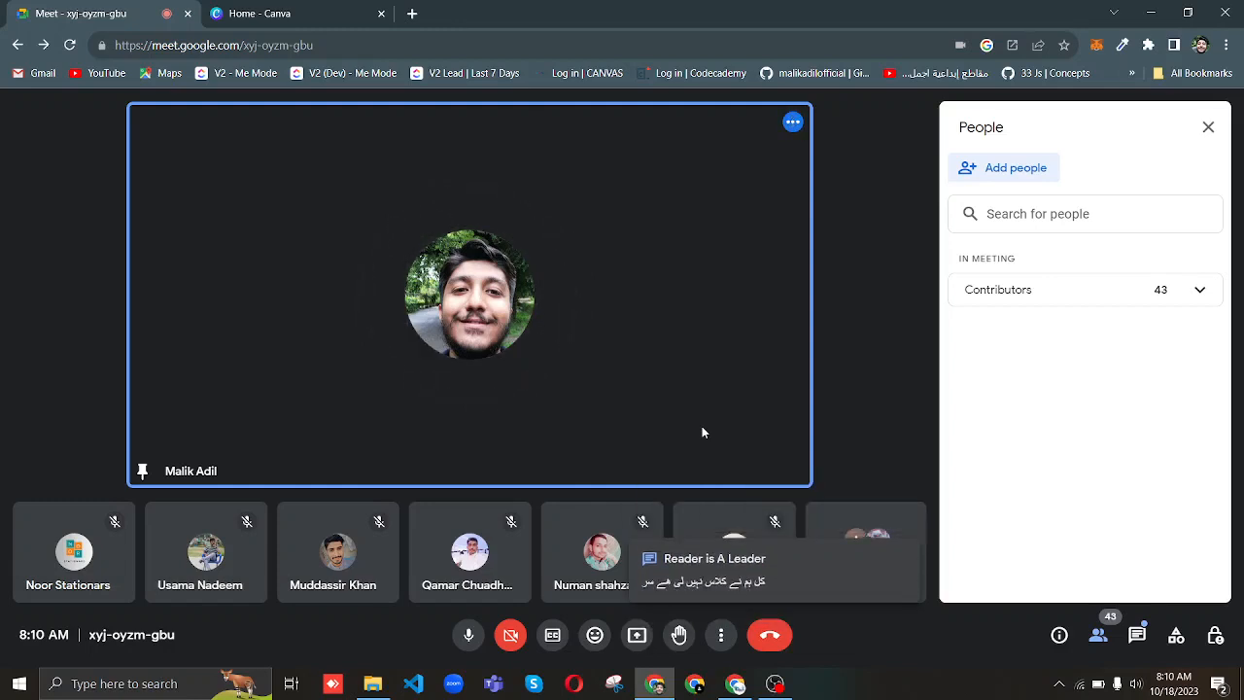
# Present the Home - Canva browser tab to the meeting with its tab audio shared.
pyautogui.click(636, 635)
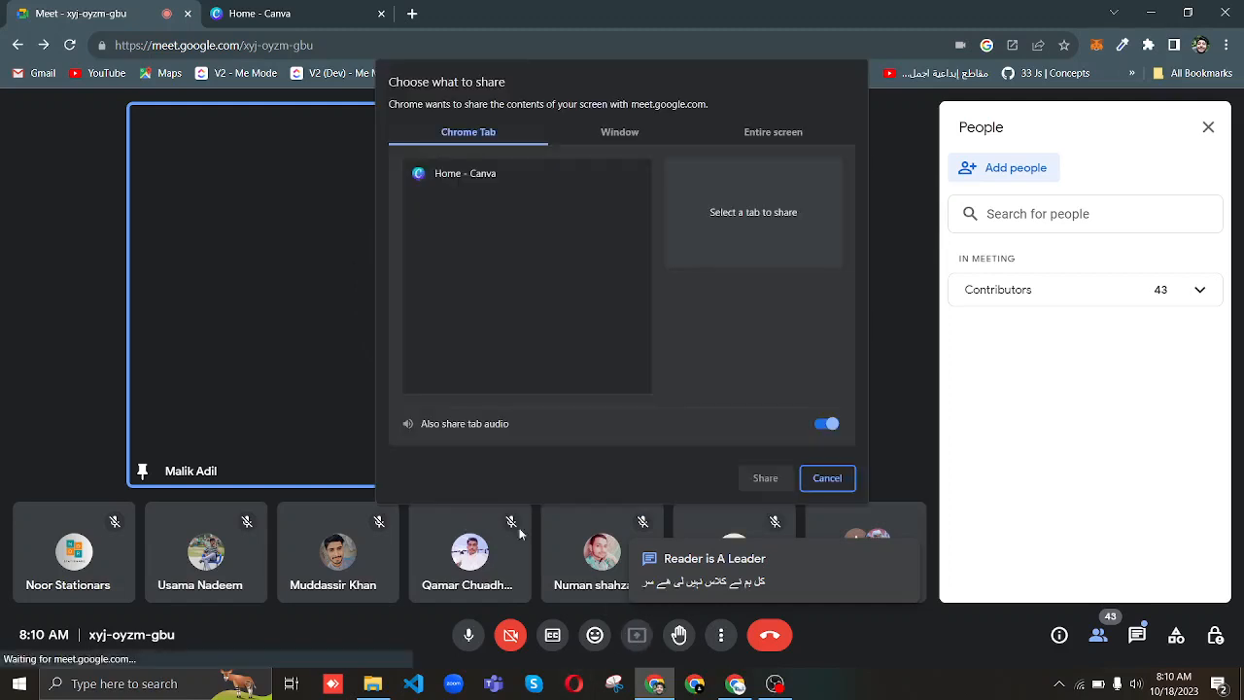
pyautogui.click(474, 172)
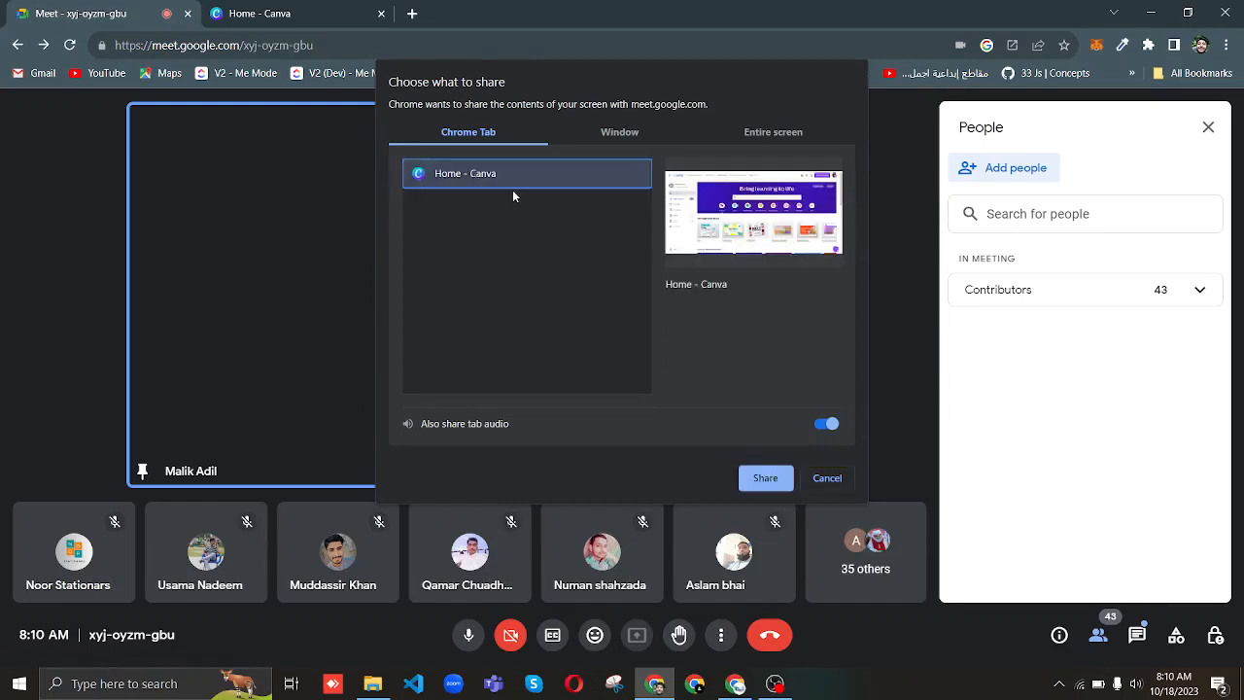
pyautogui.click(765, 478)
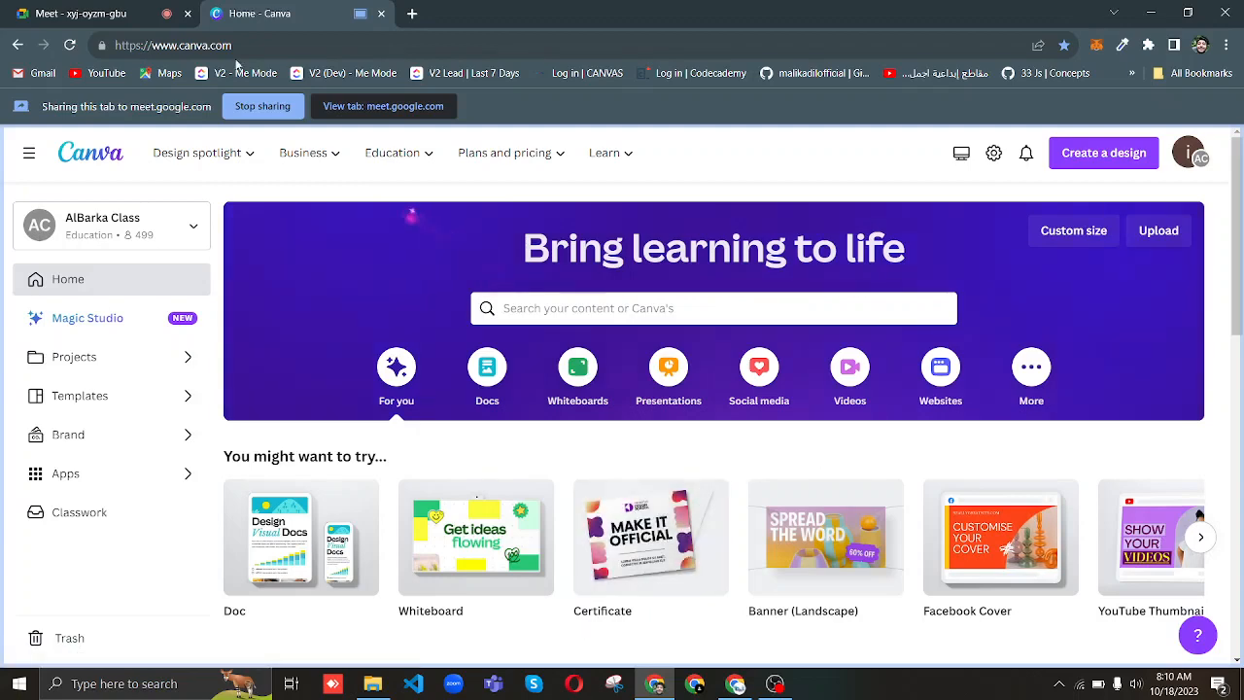
# Return to the Meet call and admit two single waiting participants in separate rounds.
pyautogui.click(107, 14)
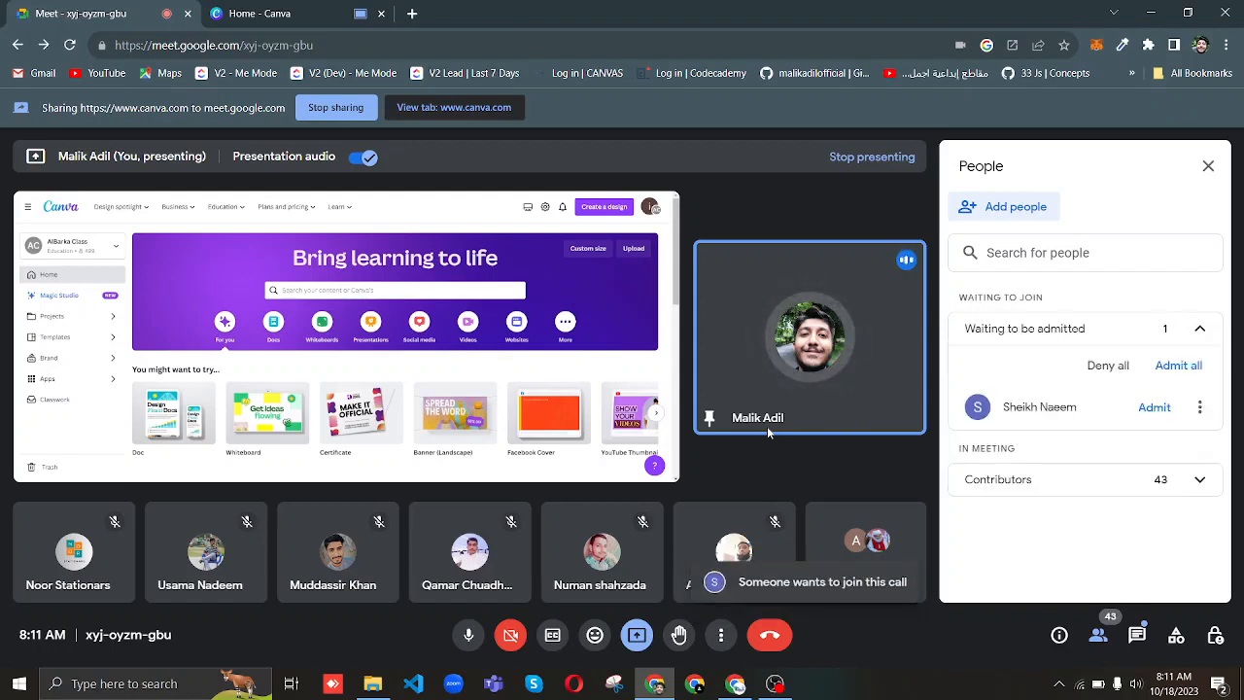
pyautogui.click(1156, 408)
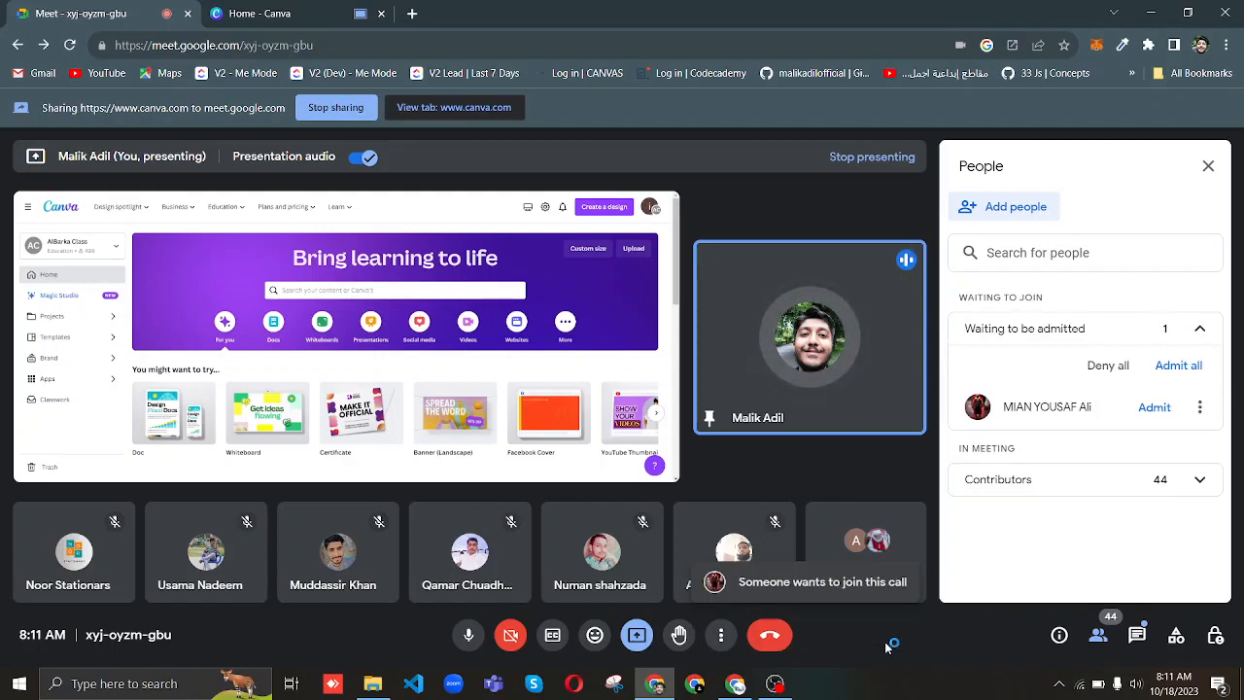
pyautogui.click(1177, 366)
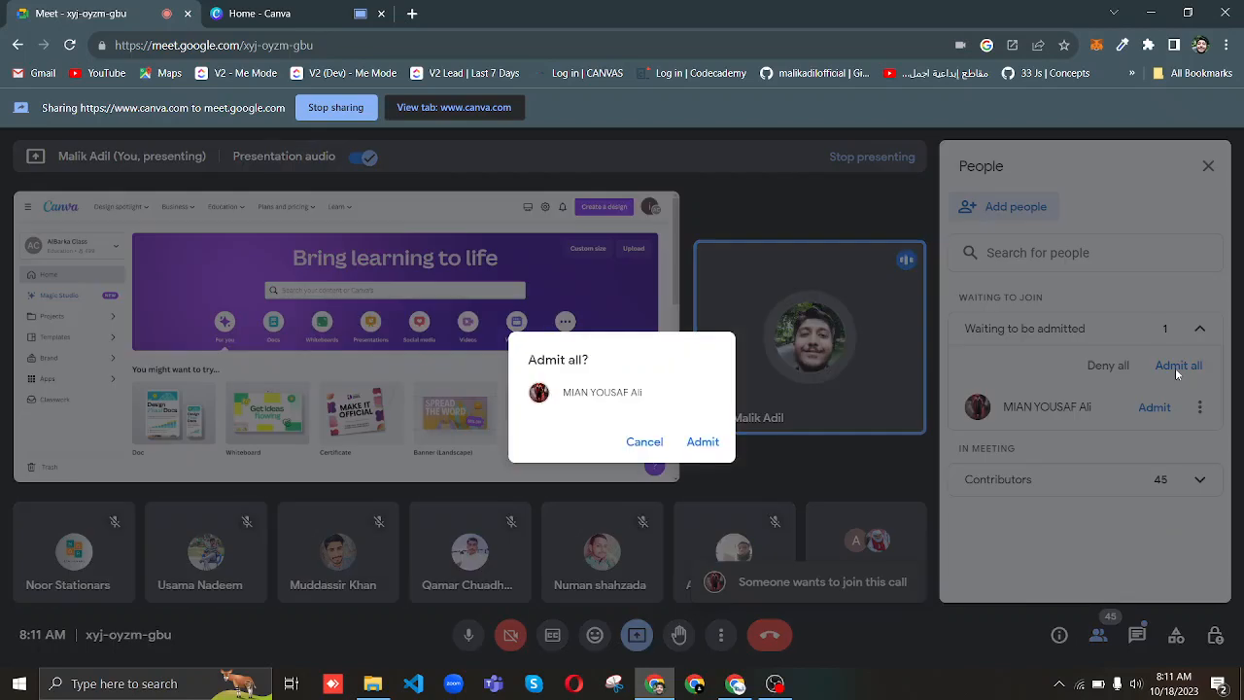
pyautogui.click(705, 442)
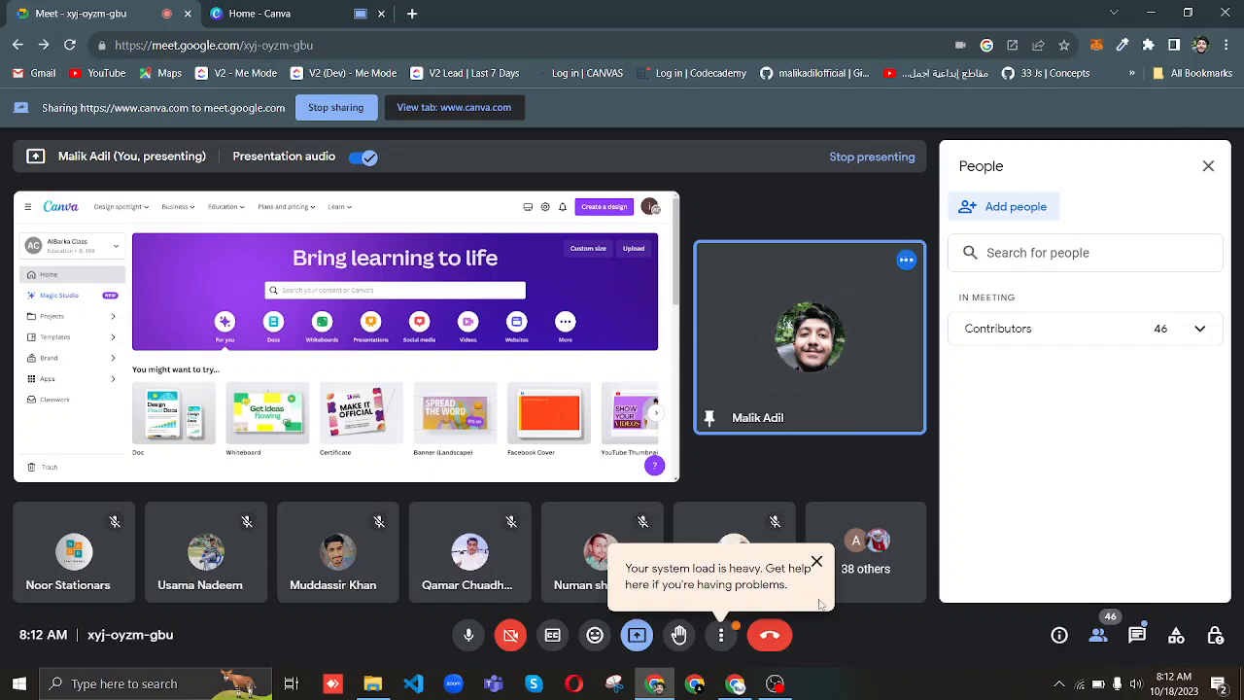
# Dismiss the system load notice and admit the two people waiting to join together.
pyautogui.click(815, 563)
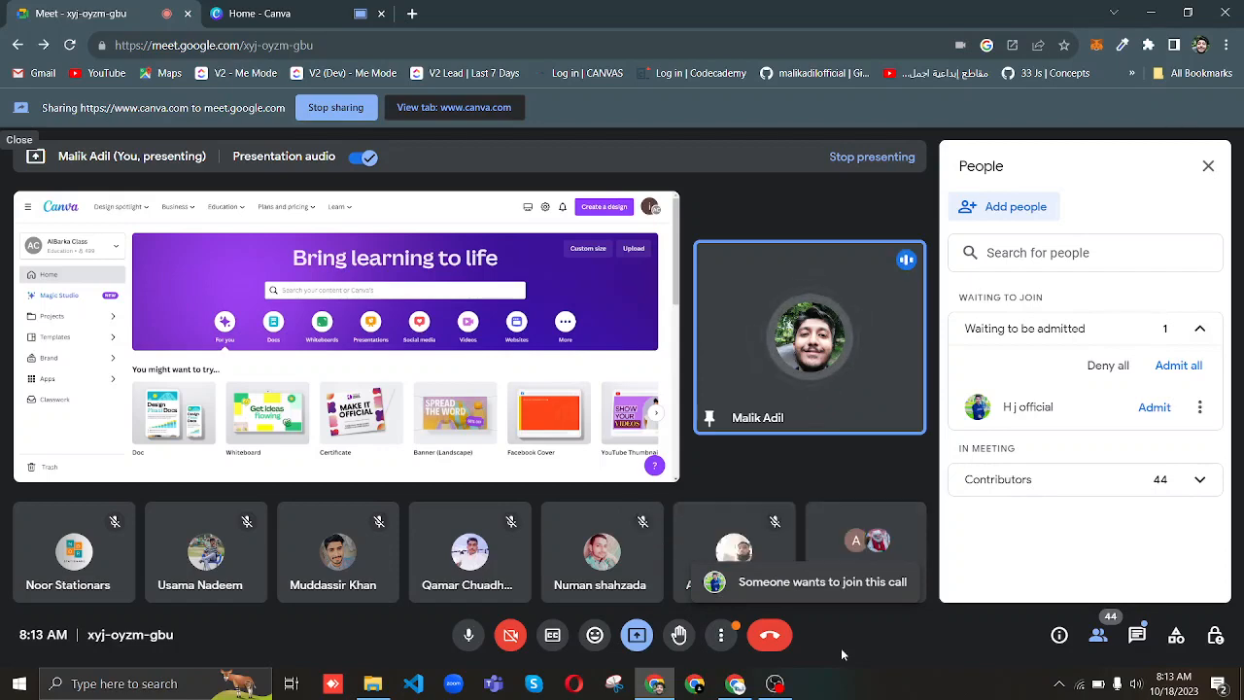
pyautogui.click(1176, 366)
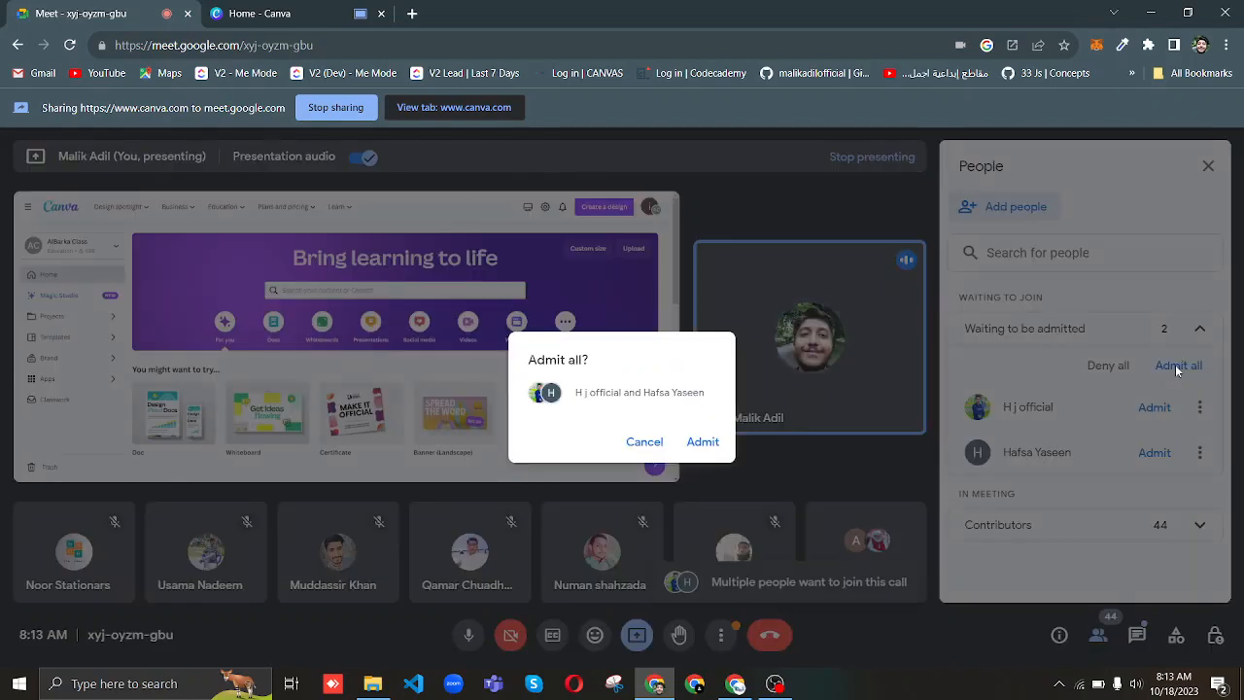
pyautogui.click(704, 443)
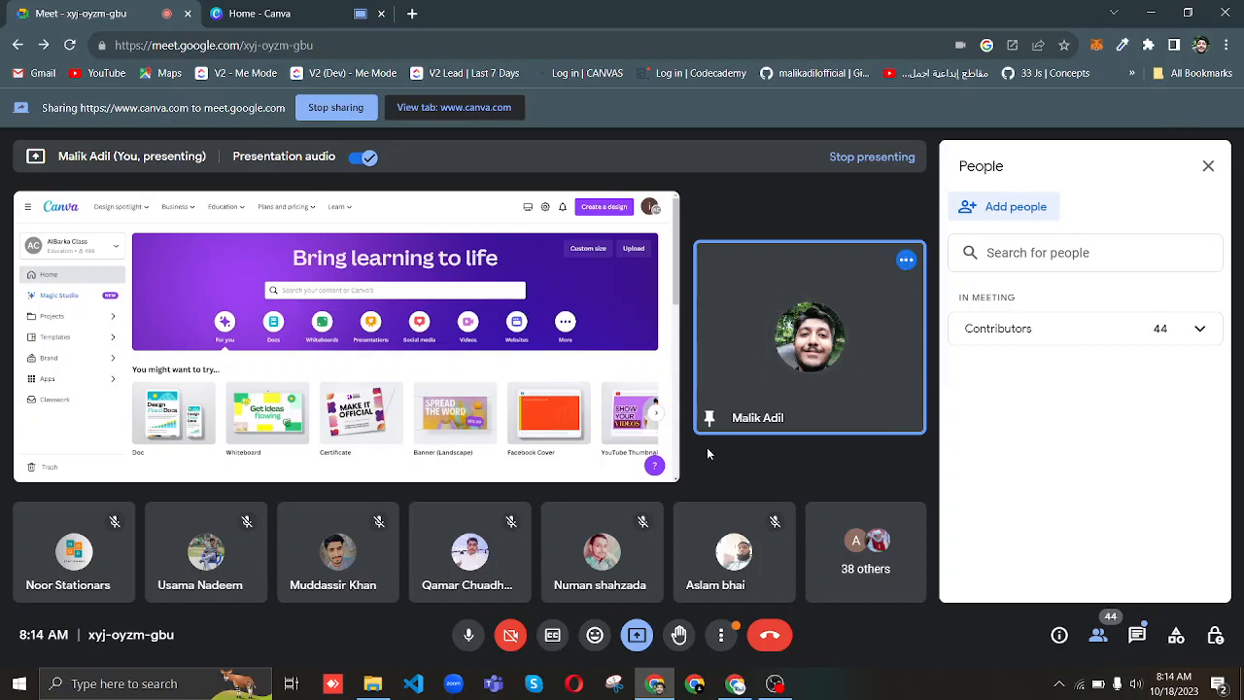
# Switch from the meeting to the shared Canva home page.
pyautogui.moveTo(725, 399)
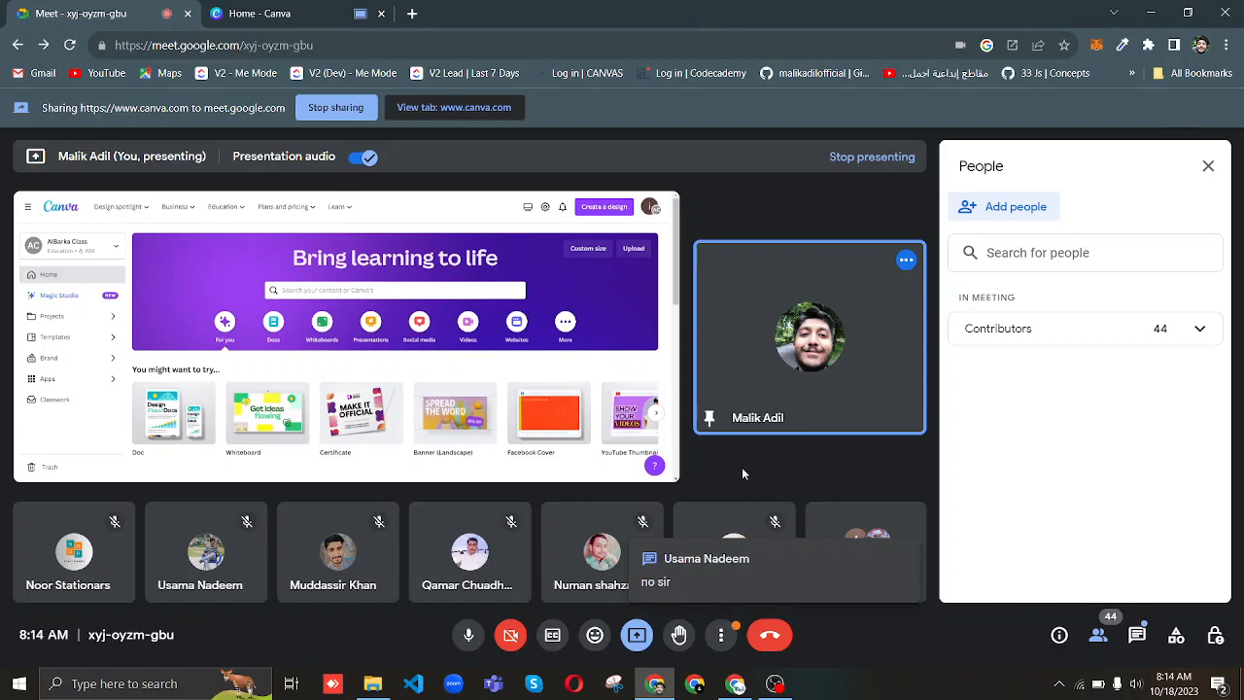
pyautogui.click(450, 108)
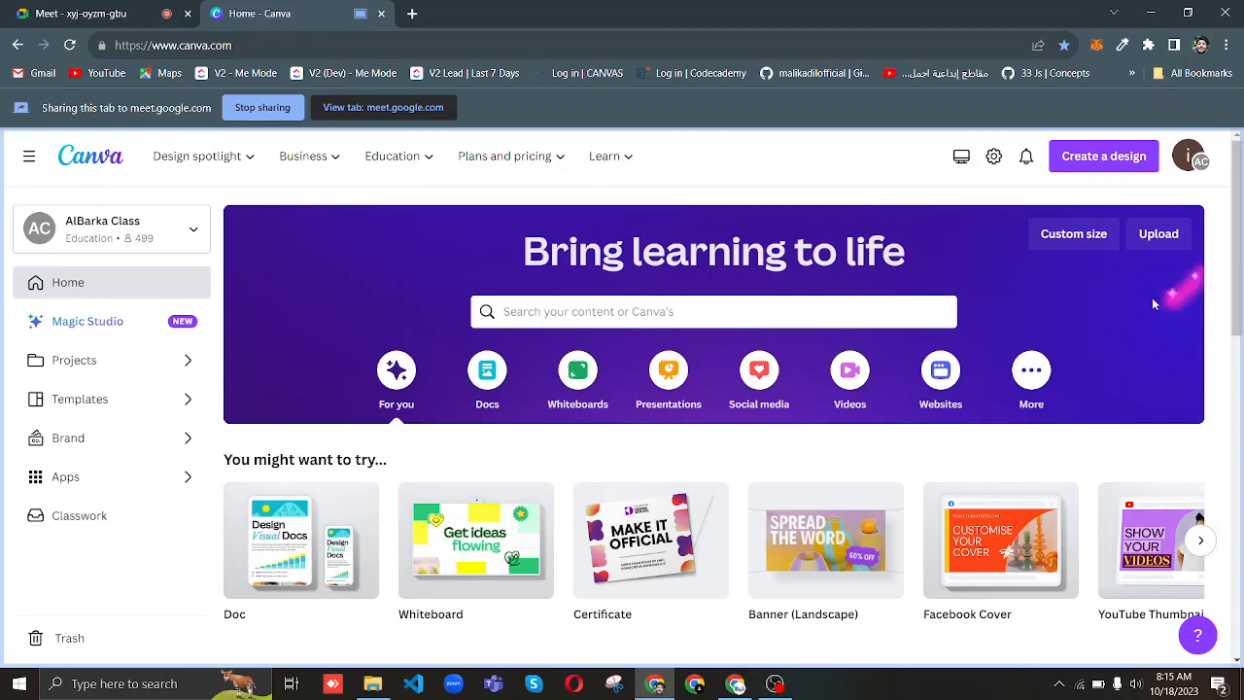
pyautogui.click(652, 688)
pyautogui.click(654, 688)
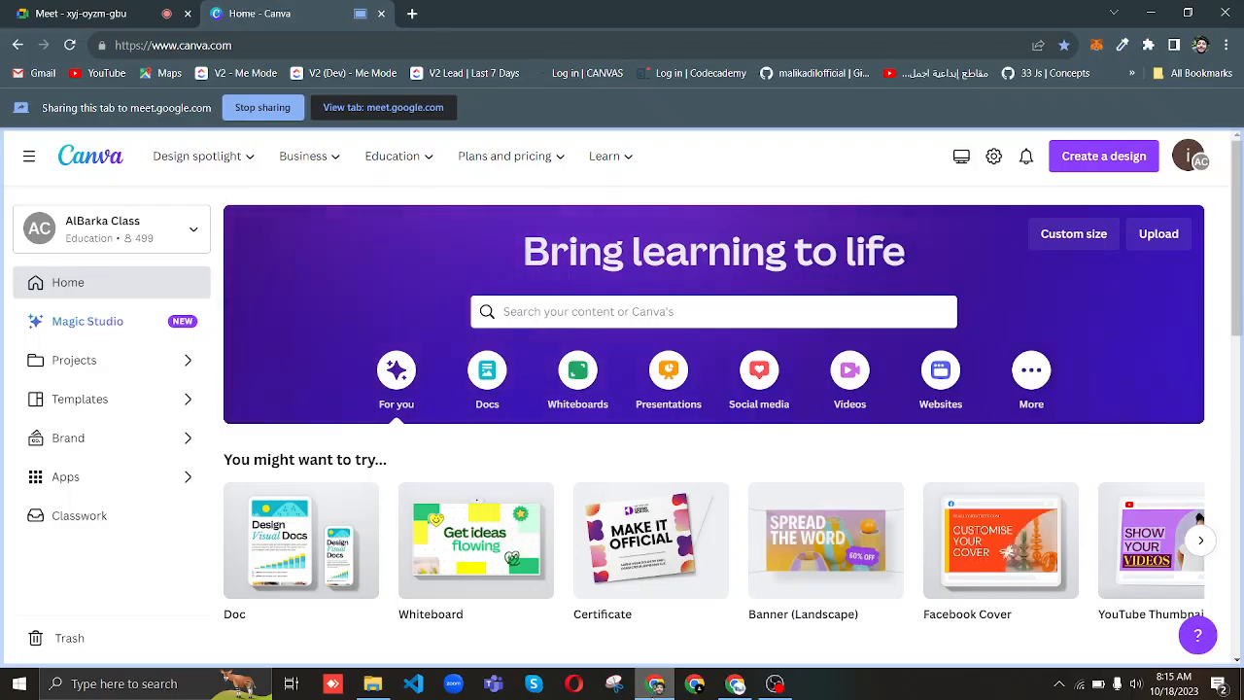
# Switch back to the Meet call and admit a waiting pair together, followed by one single participant.
pyautogui.click(104, 10)
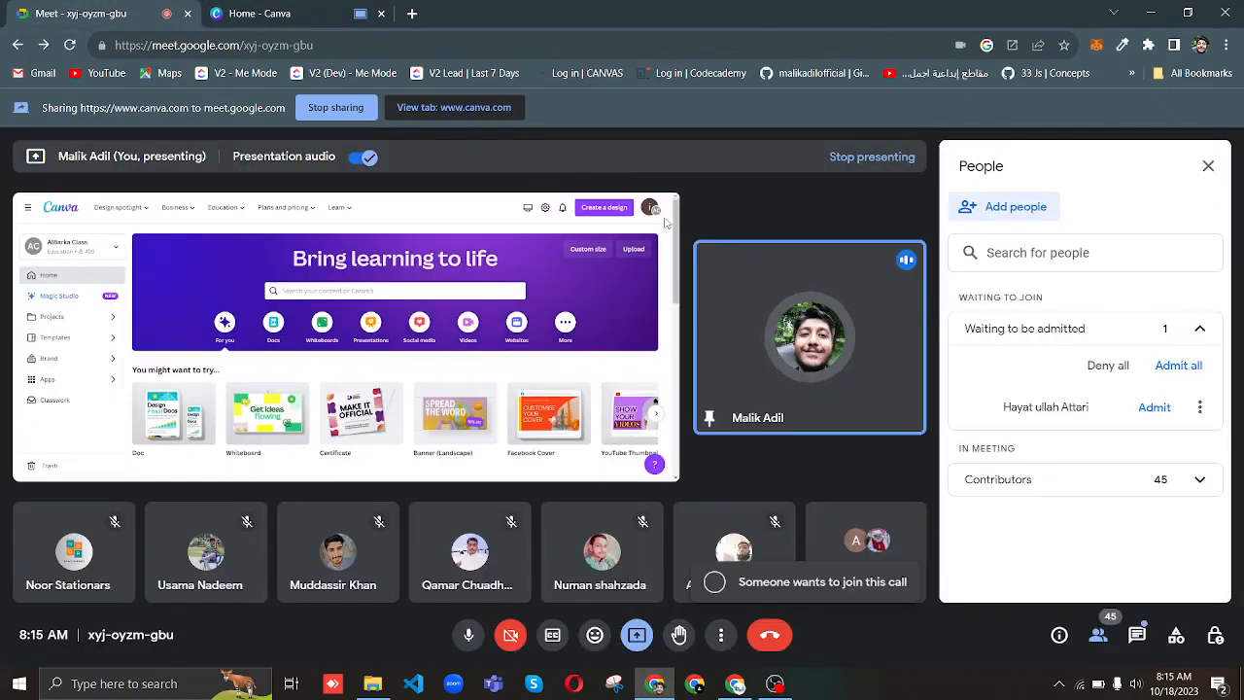
pyautogui.click(1180, 366)
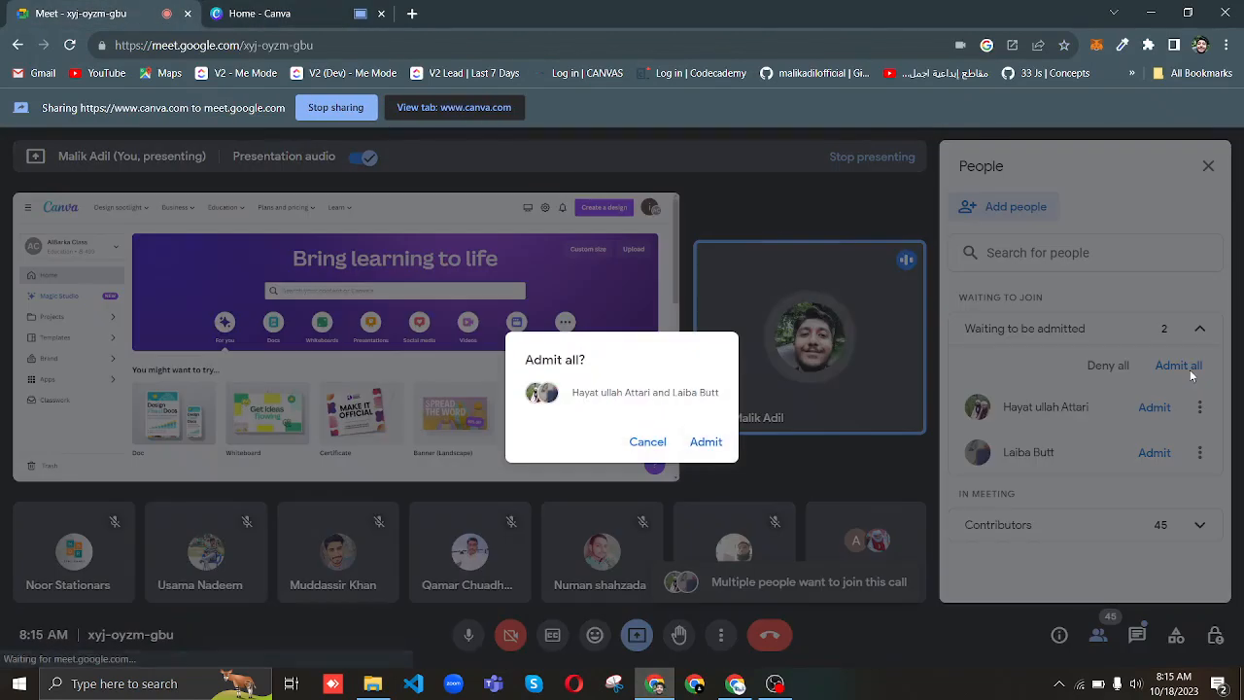
pyautogui.click(716, 442)
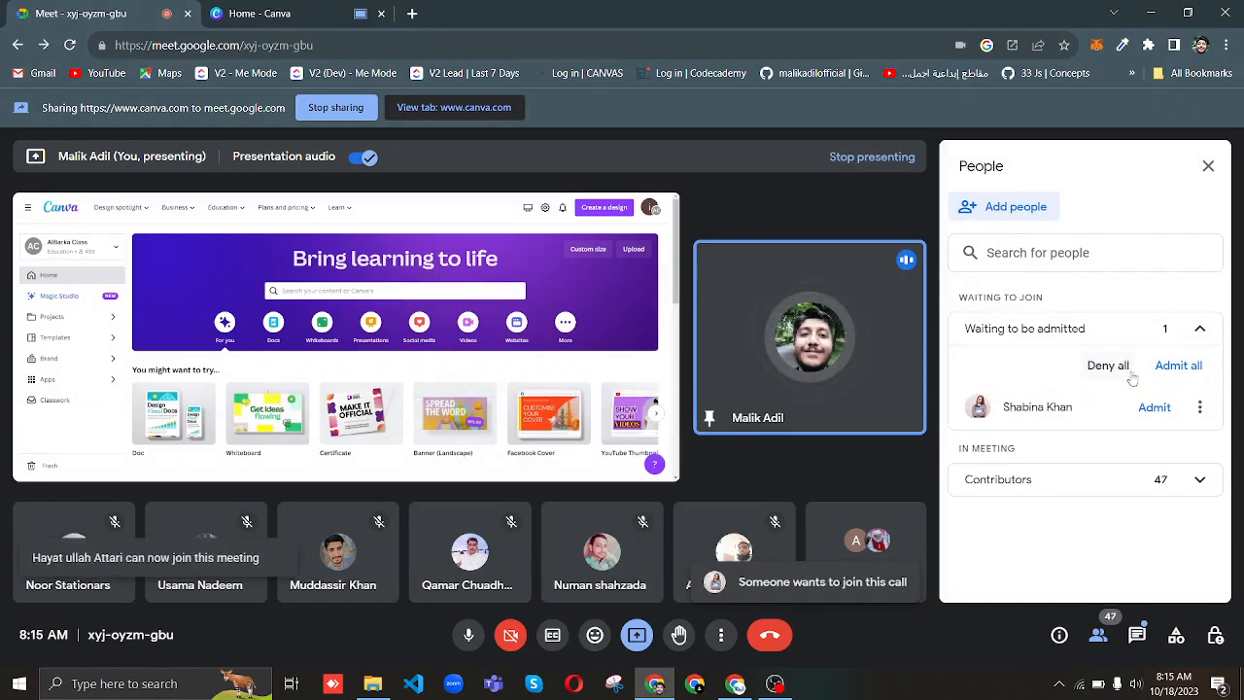
pyautogui.click(1157, 419)
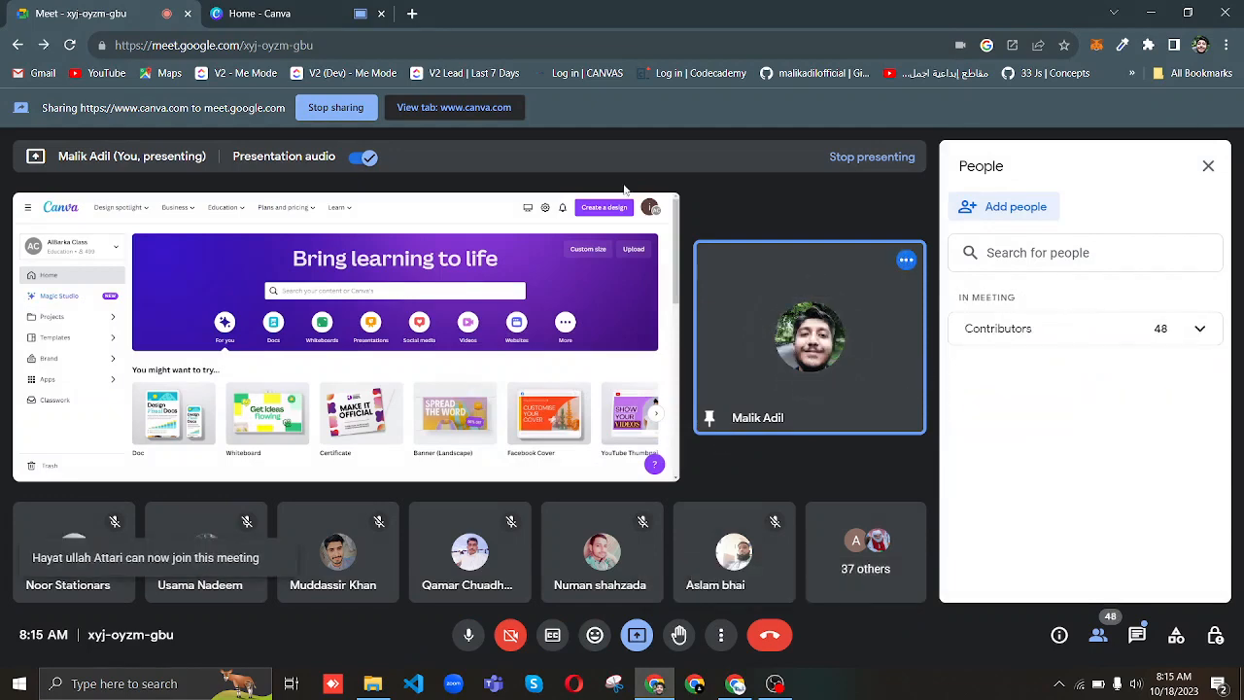
# Switch to the shared Canva home page and create a new Instagram Post (Square) design.
pyautogui.click(277, 7)
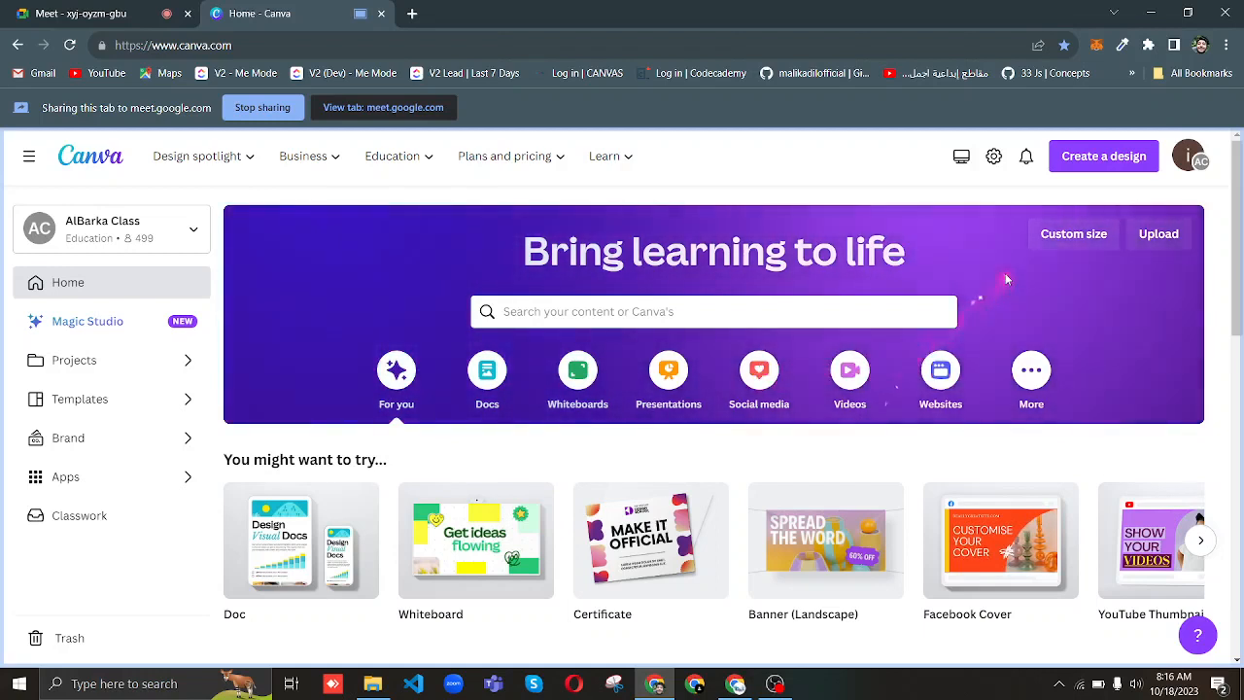
pyautogui.click(1093, 161)
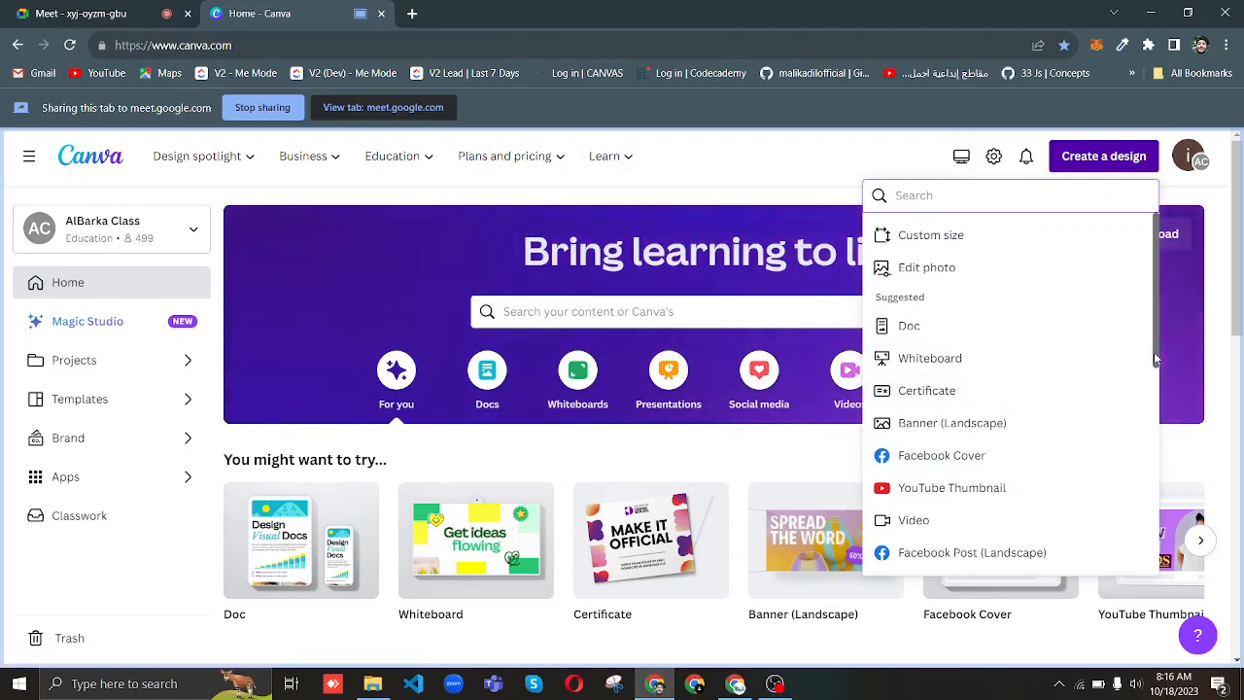
pyautogui.moveTo(1154, 356); pyautogui.dragTo(1139, 540)
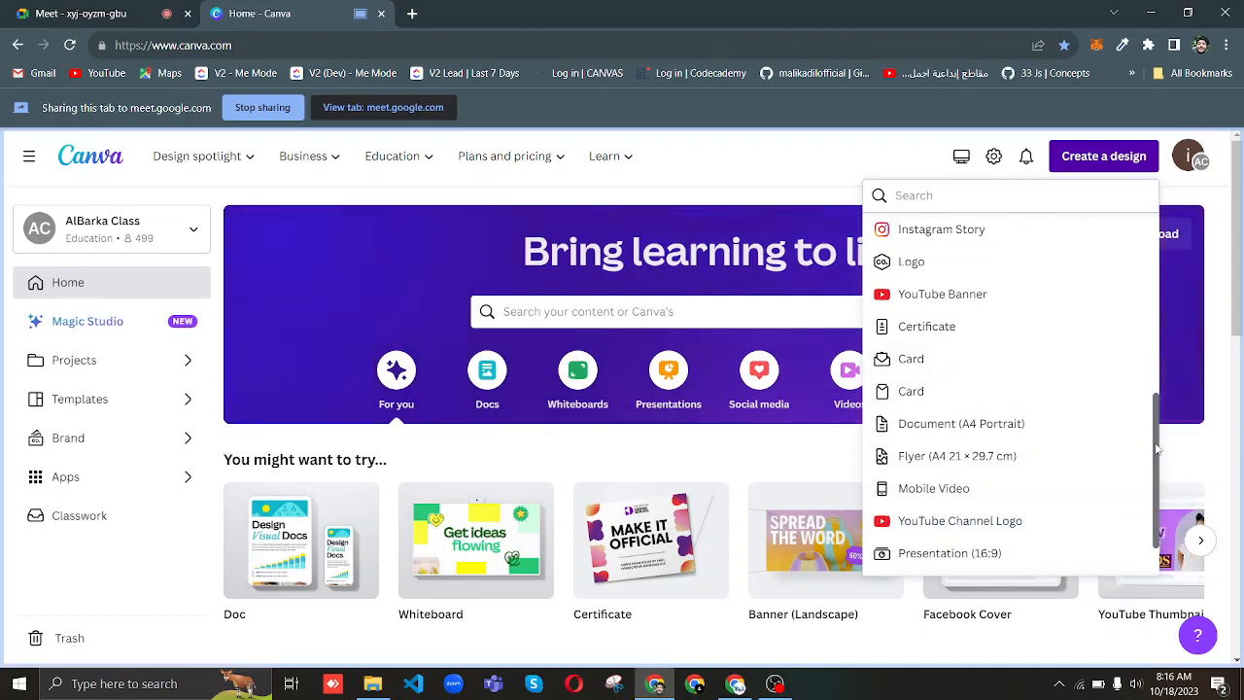
pyautogui.moveTo(1157, 450); pyautogui.dragTo(1138, 359)
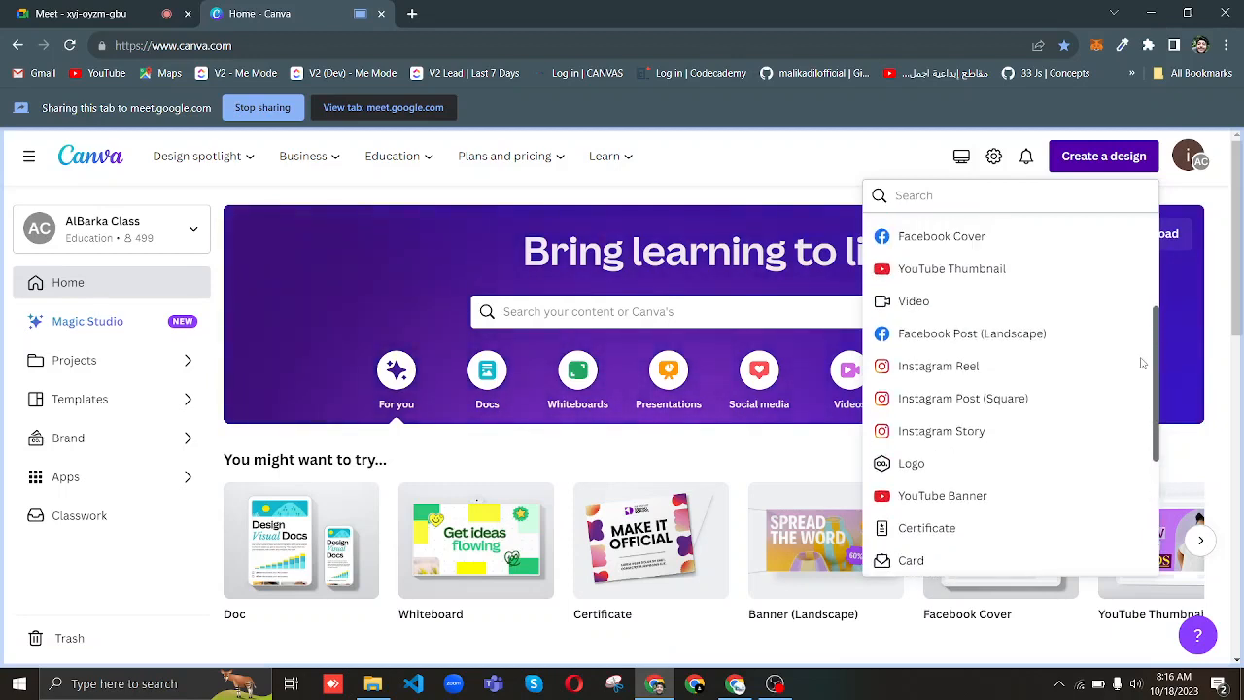
pyautogui.click(923, 408)
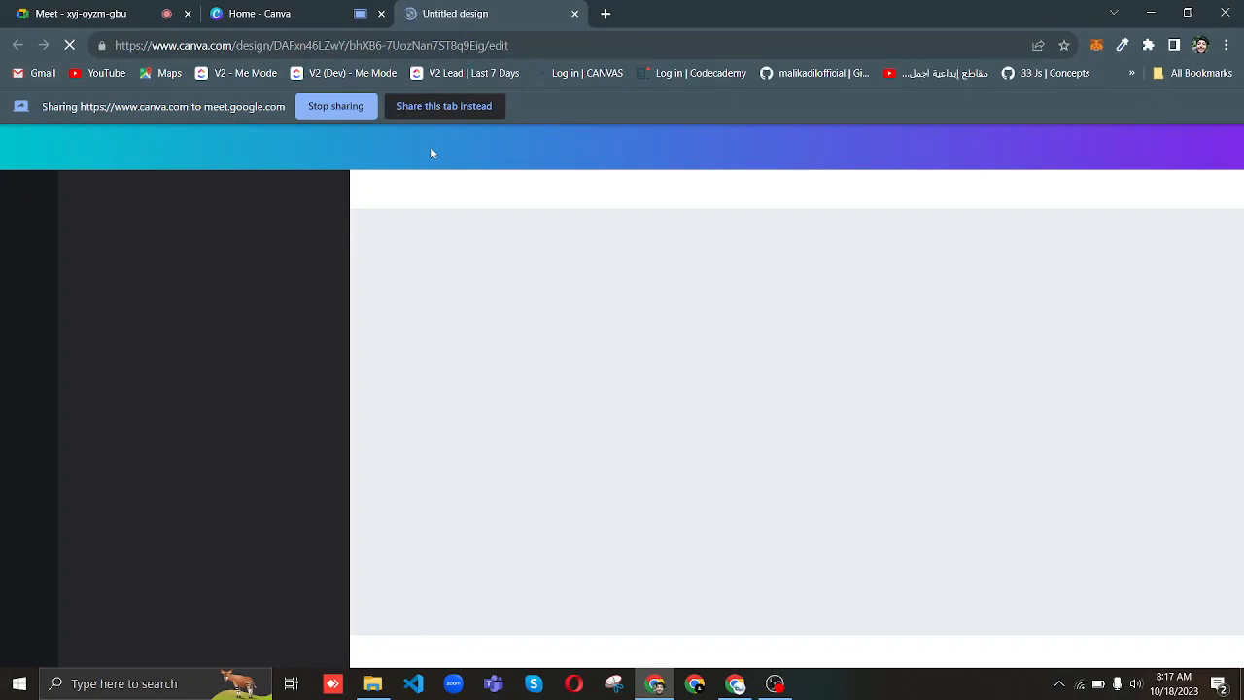
# Go back to the Meet call and admit the one participant waiting to join.
pyautogui.click(667, 687)
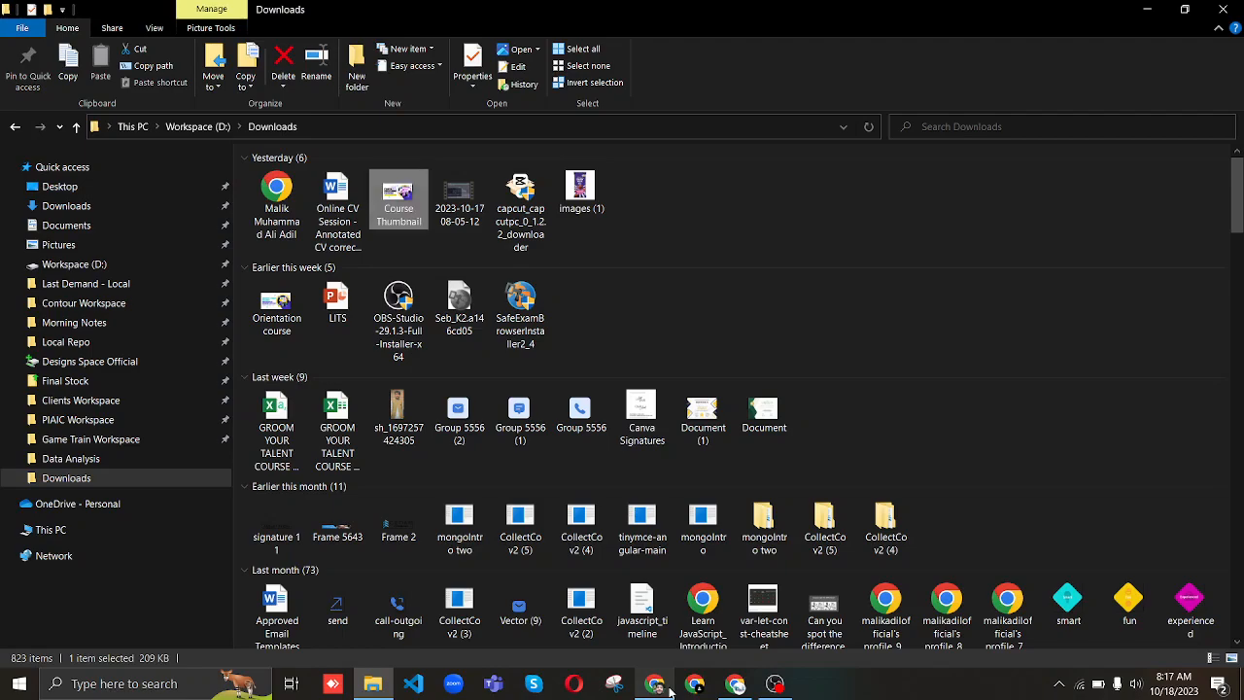
pyautogui.click(659, 688)
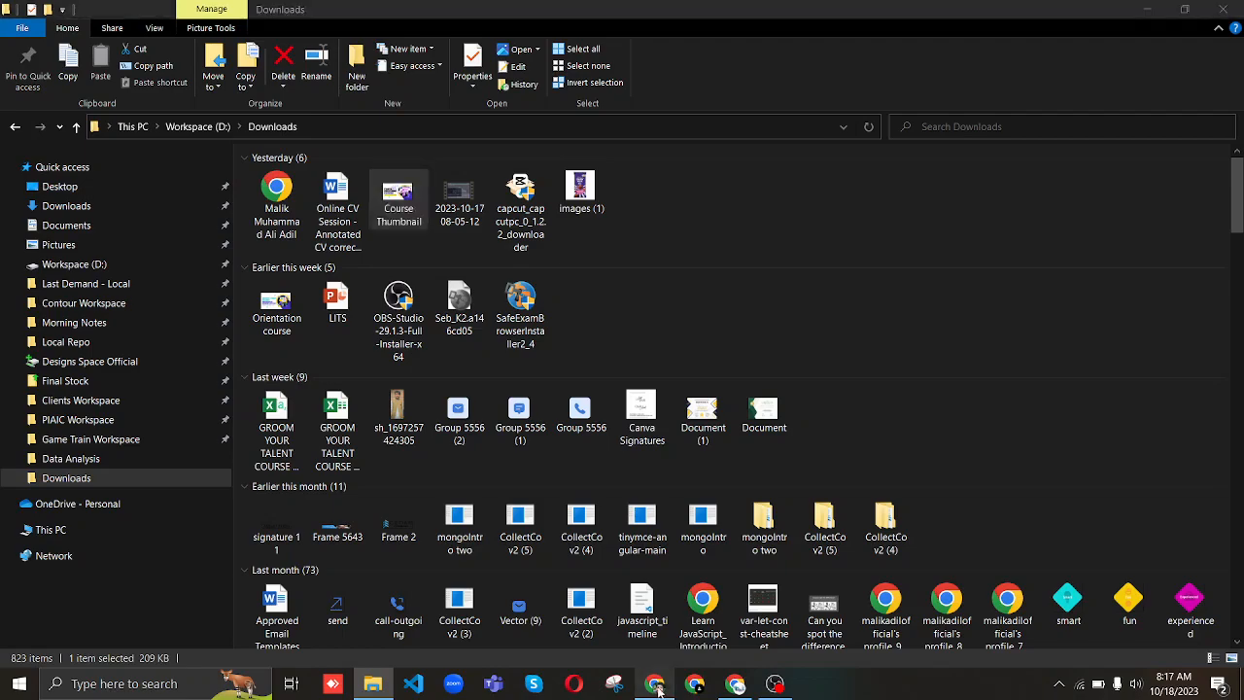
pyautogui.click(98, 10)
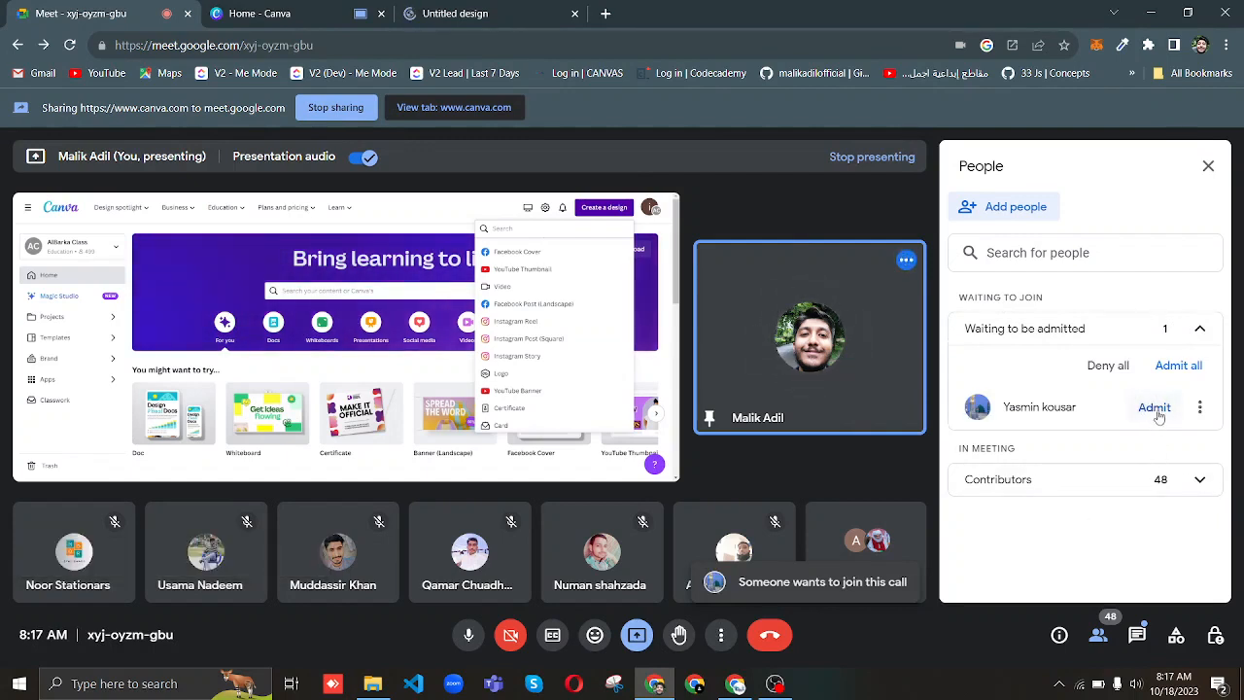
pyautogui.click(1155, 408)
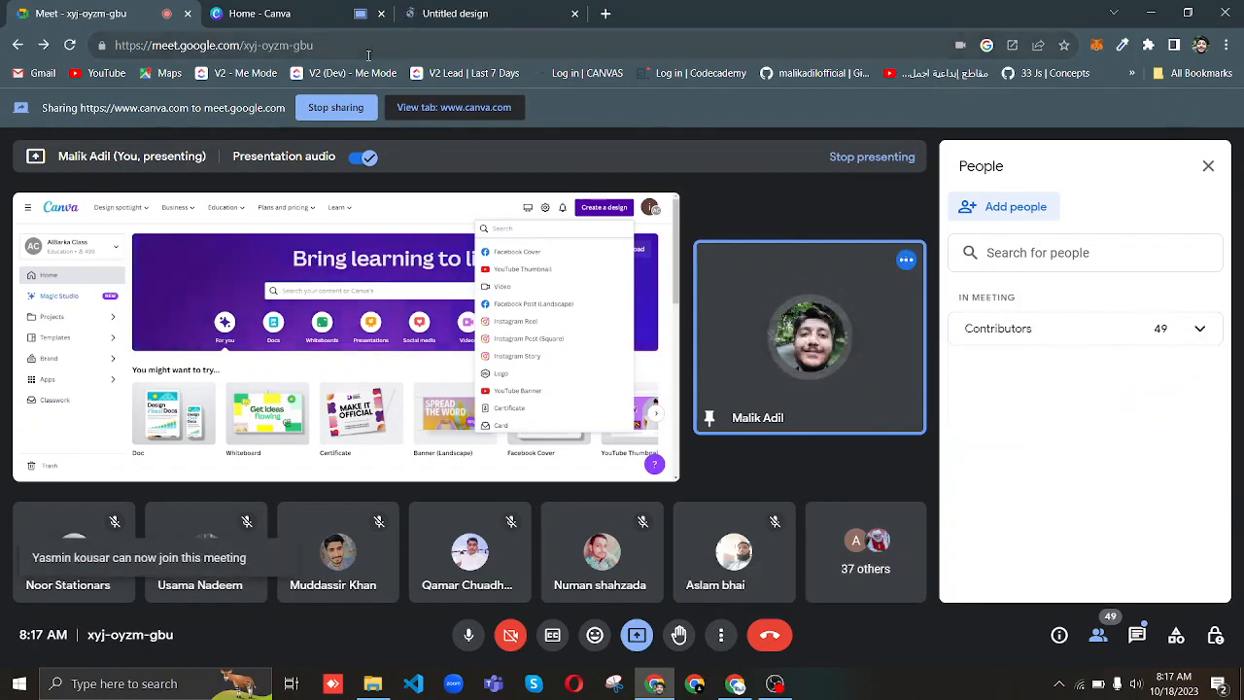
# Check the untitled Canva design's loading in its browser tab and return to the Meet call.
pyautogui.click(502, 8)
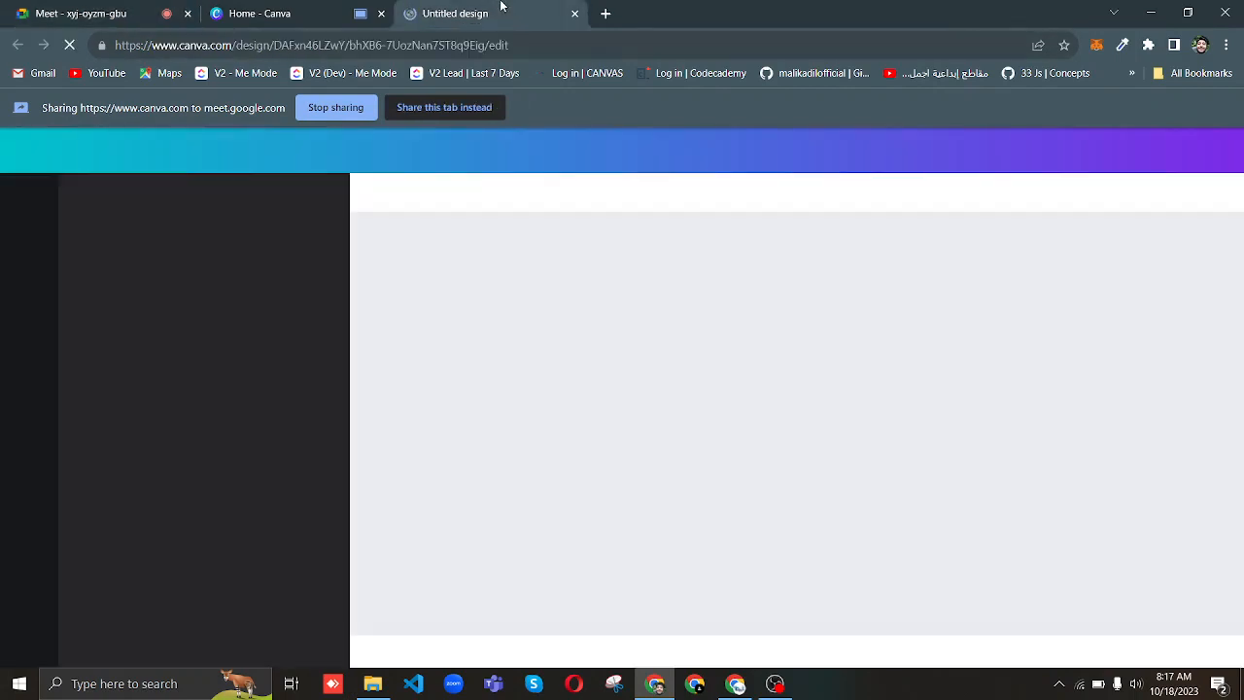
pyautogui.click(161, 8)
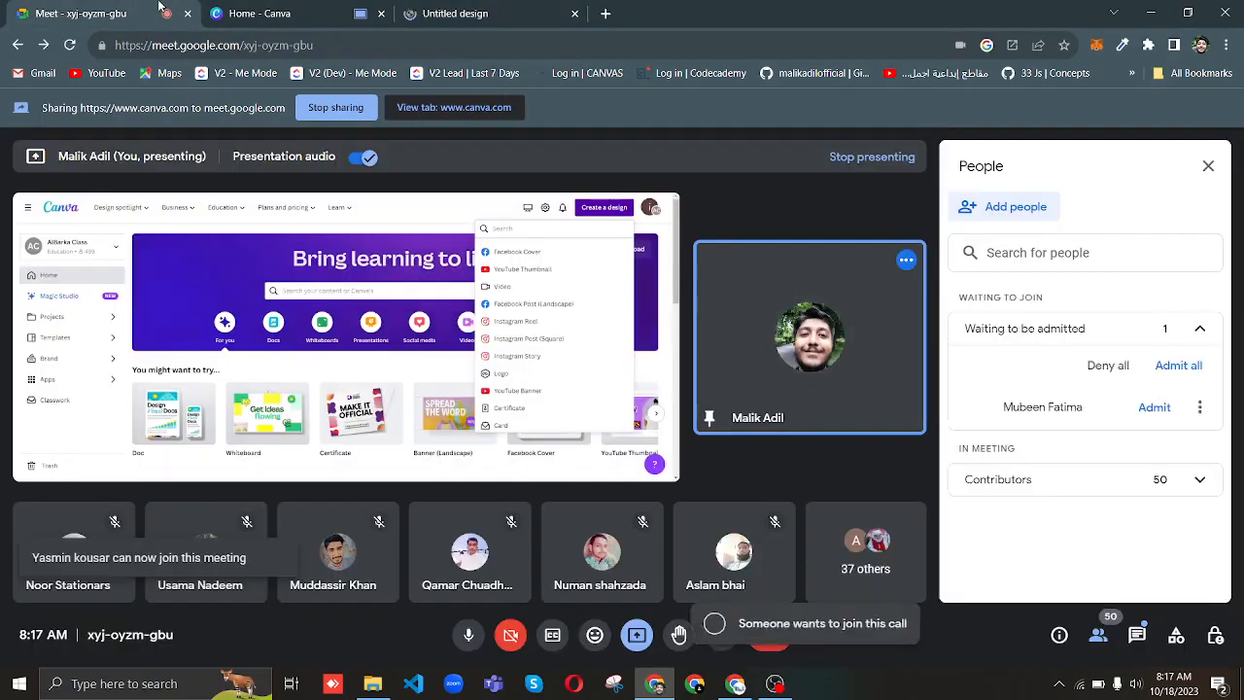
# Admit the one participant waiting to join the call, and check the untitled Canva design's loading in its browser tab.
pyautogui.click(1157, 410)
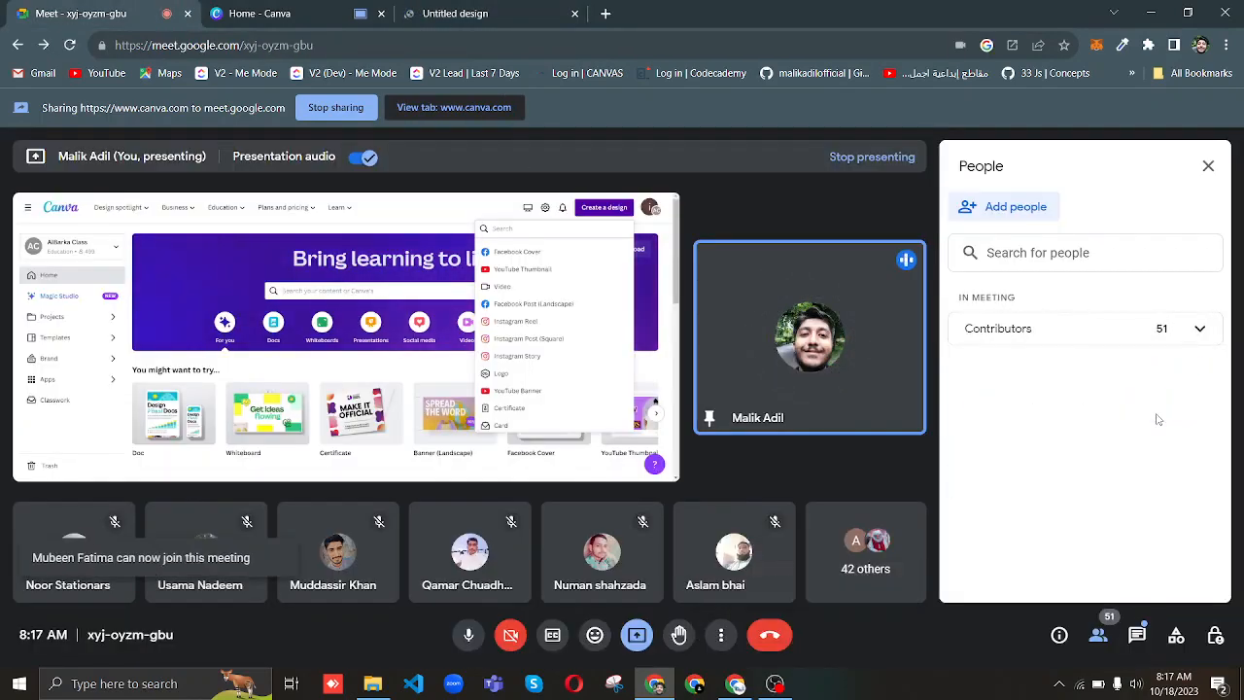
pyautogui.click(431, 11)
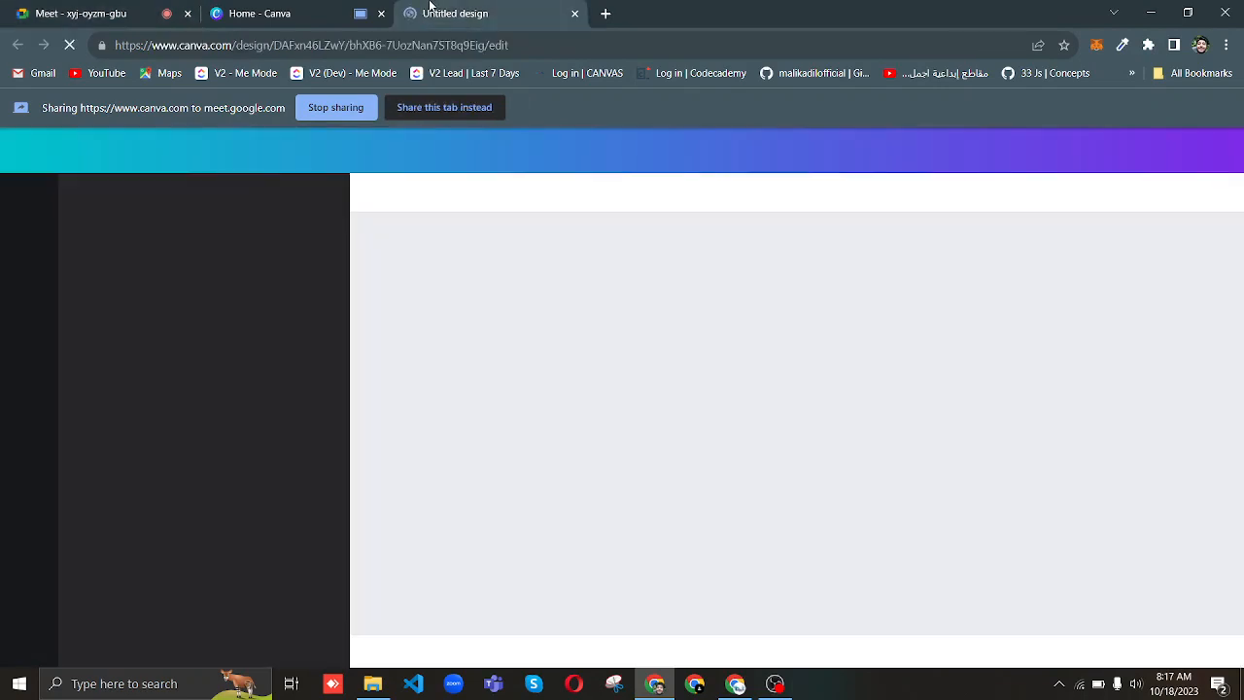
pyautogui.click(328, 12)
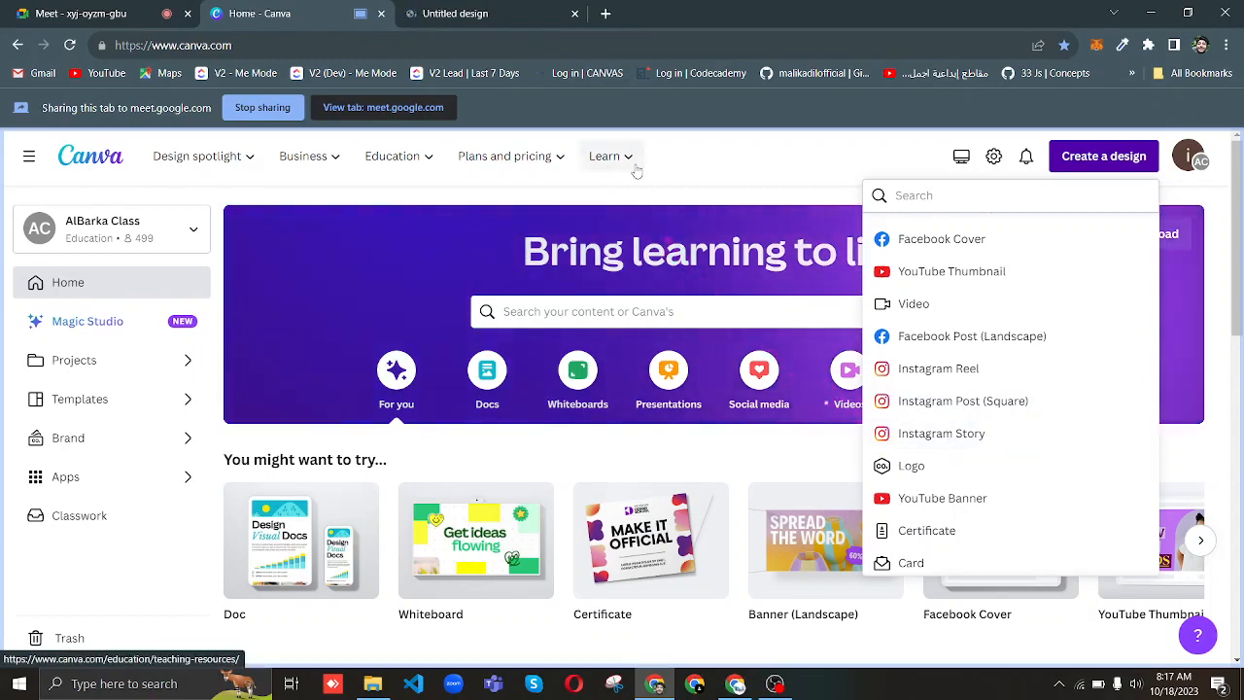
pyautogui.click(433, 6)
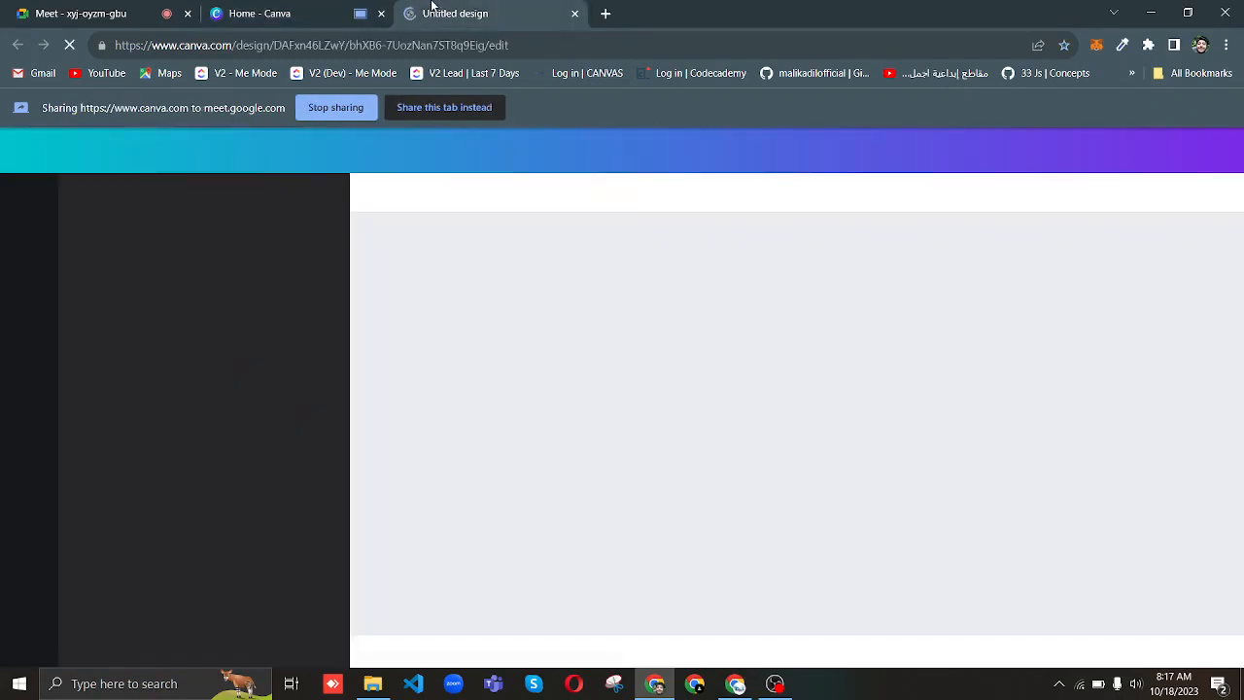
pyautogui.click(596, 48)
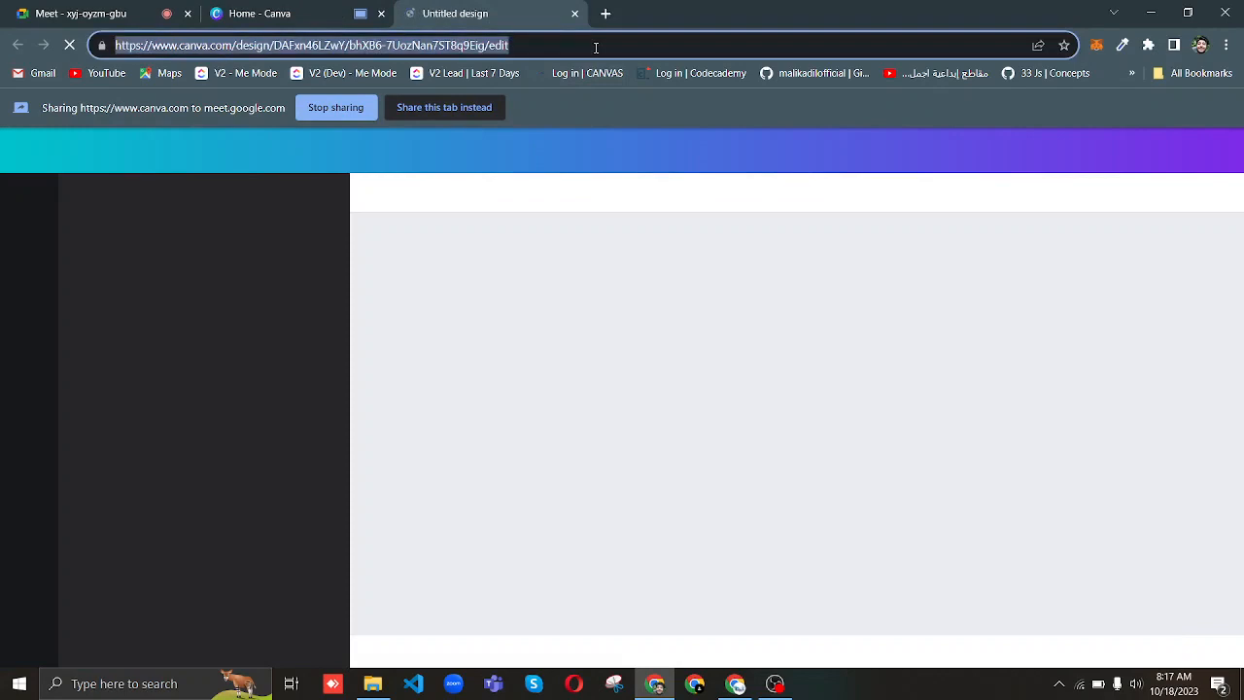
pyautogui.click(596, 47)
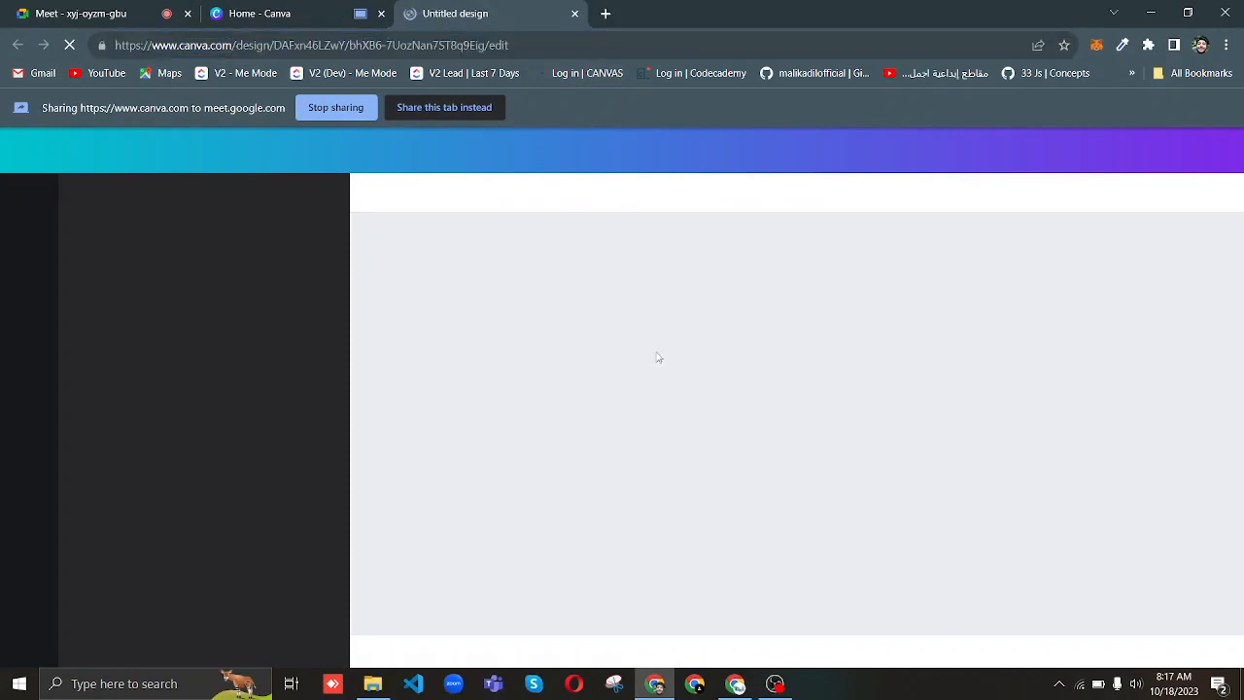
pyautogui.click(370, 7)
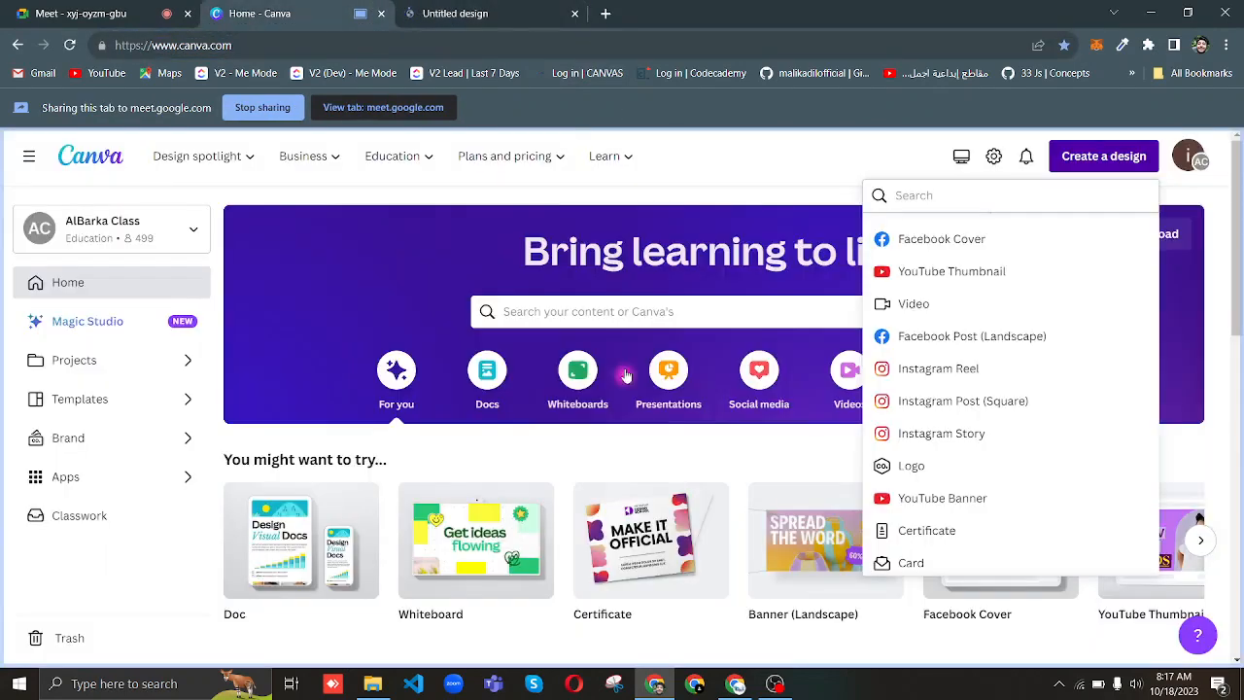
# Close the extra Chrome window, recheck the untitled design's tab and return to the shared Canva home page.
pyautogui.click(736, 684)
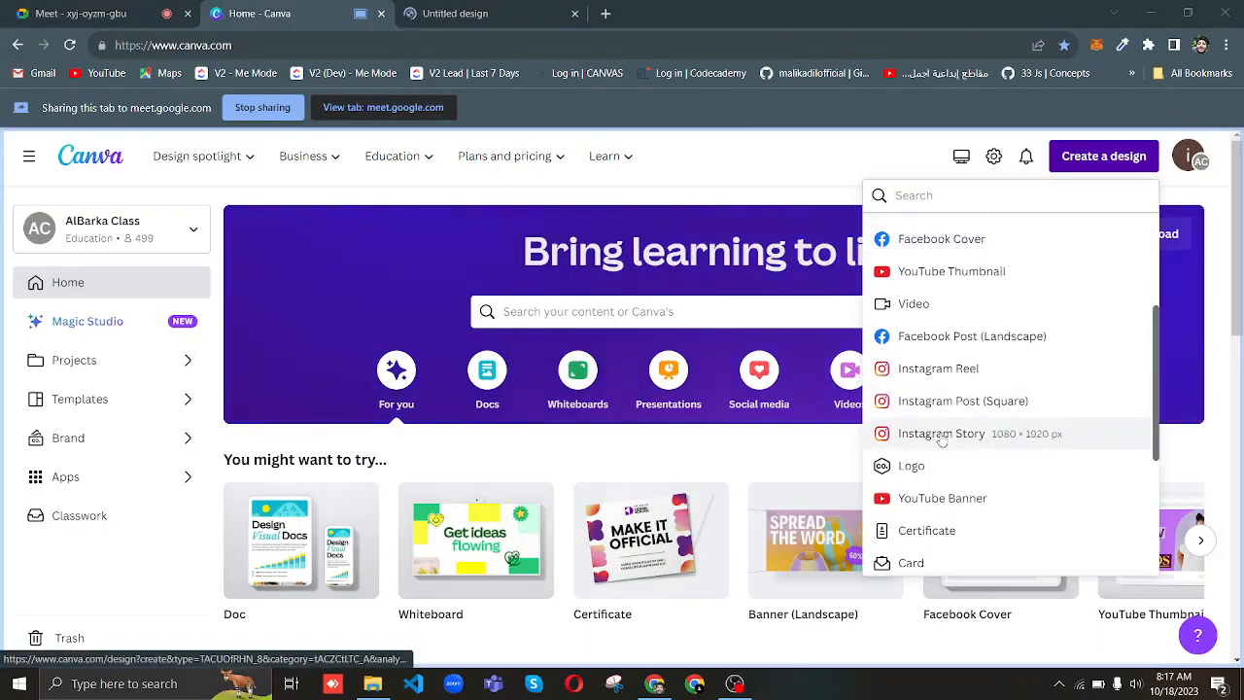
pyautogui.click(493, 5)
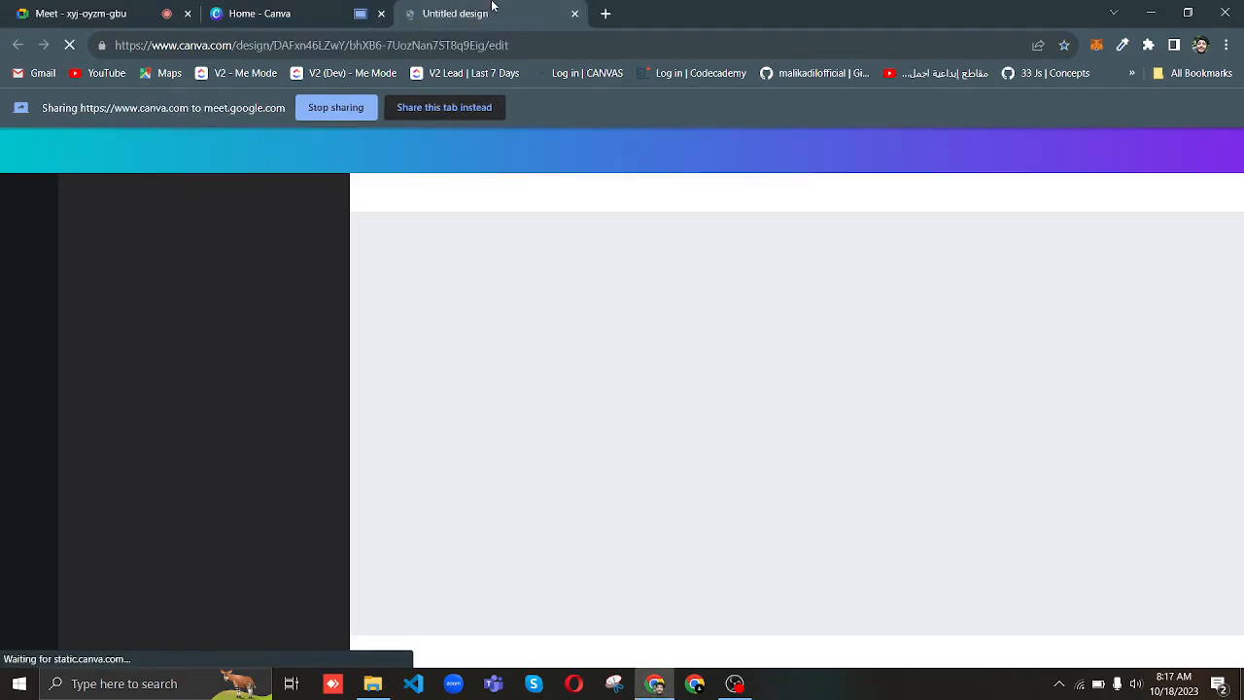
pyautogui.click(335, 6)
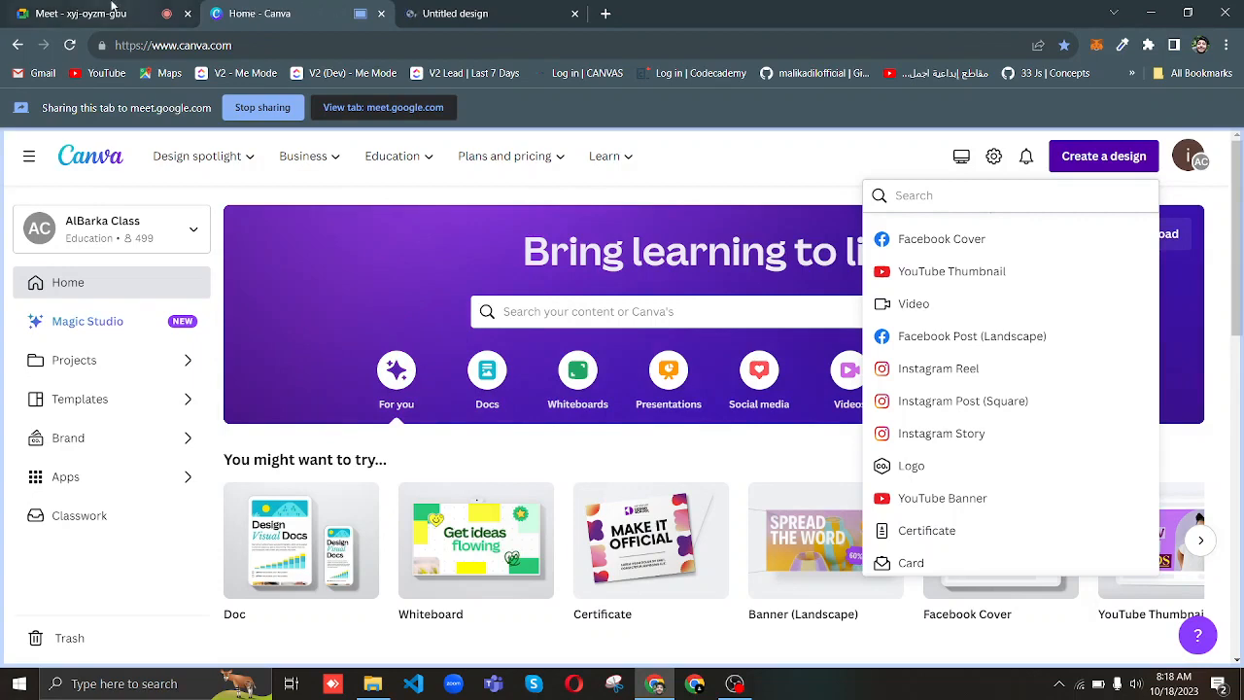
# Check the Meet call, the untitled design's tab and the Wi-Fi connection from the Canva home page.
pyautogui.click(113, 10)
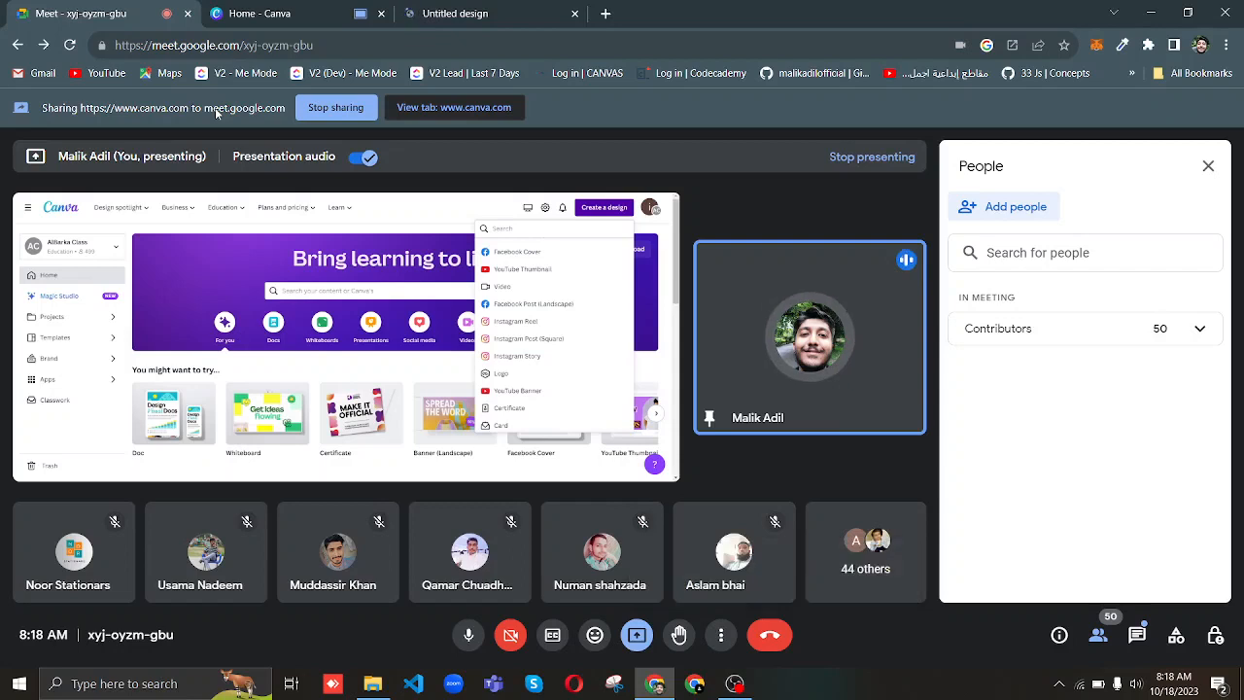
pyautogui.click(467, 10)
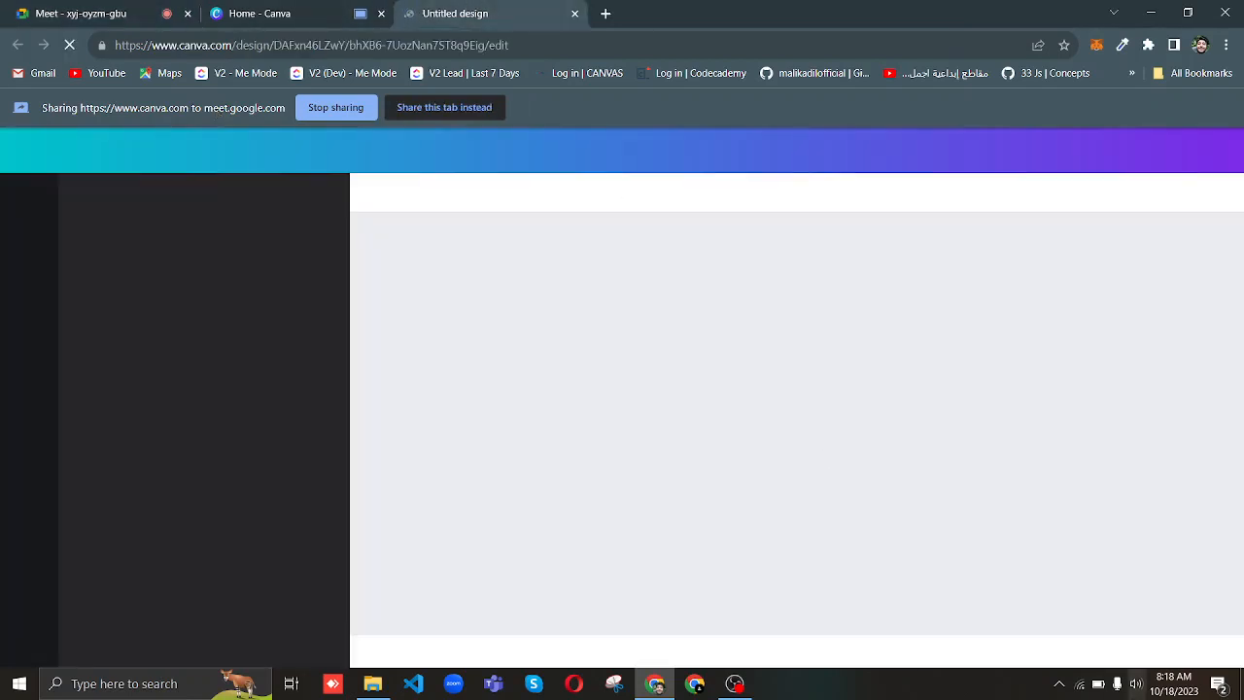
pyautogui.click(1082, 687)
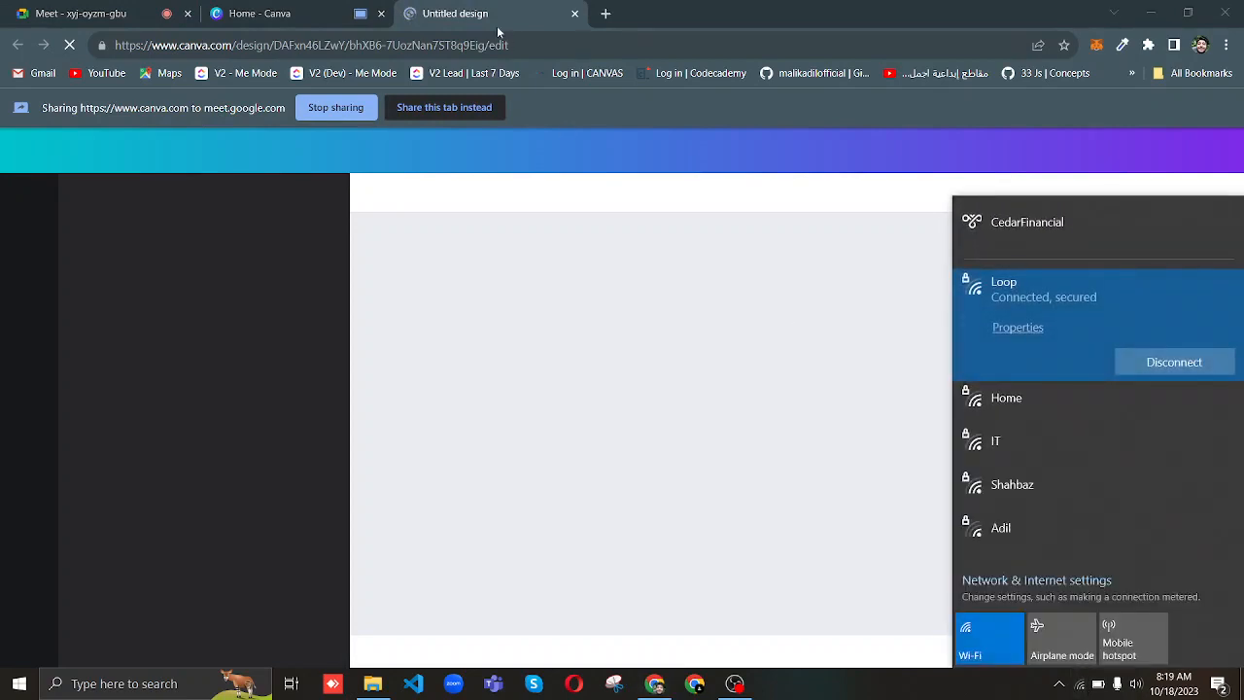
pyautogui.click(248, 9)
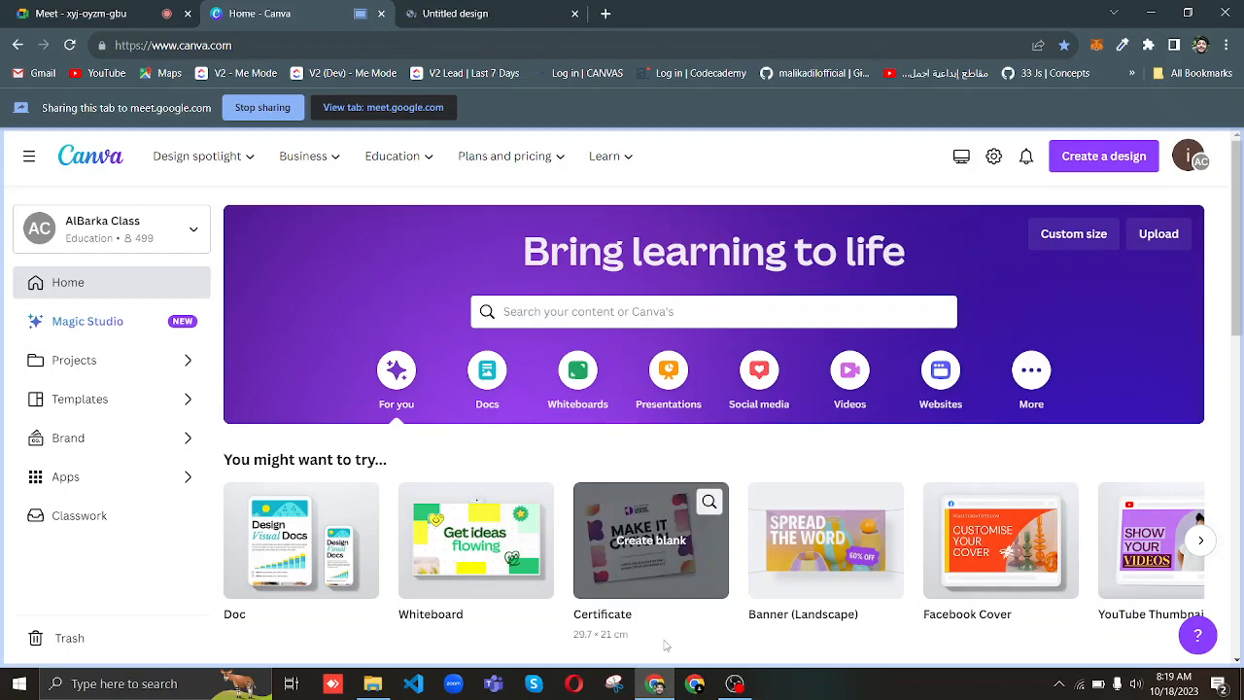
# Go back to the Meet call and admit three waiting participants one after another.
pyautogui.click(81, 13)
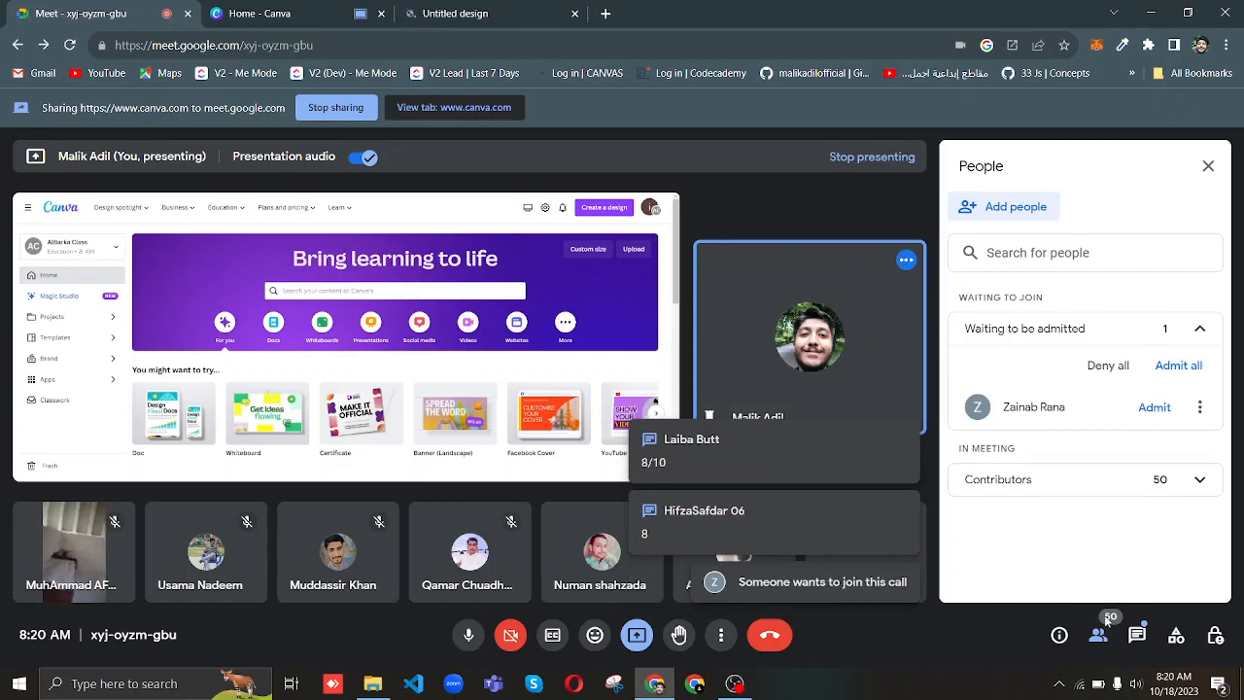
pyautogui.click(1155, 408)
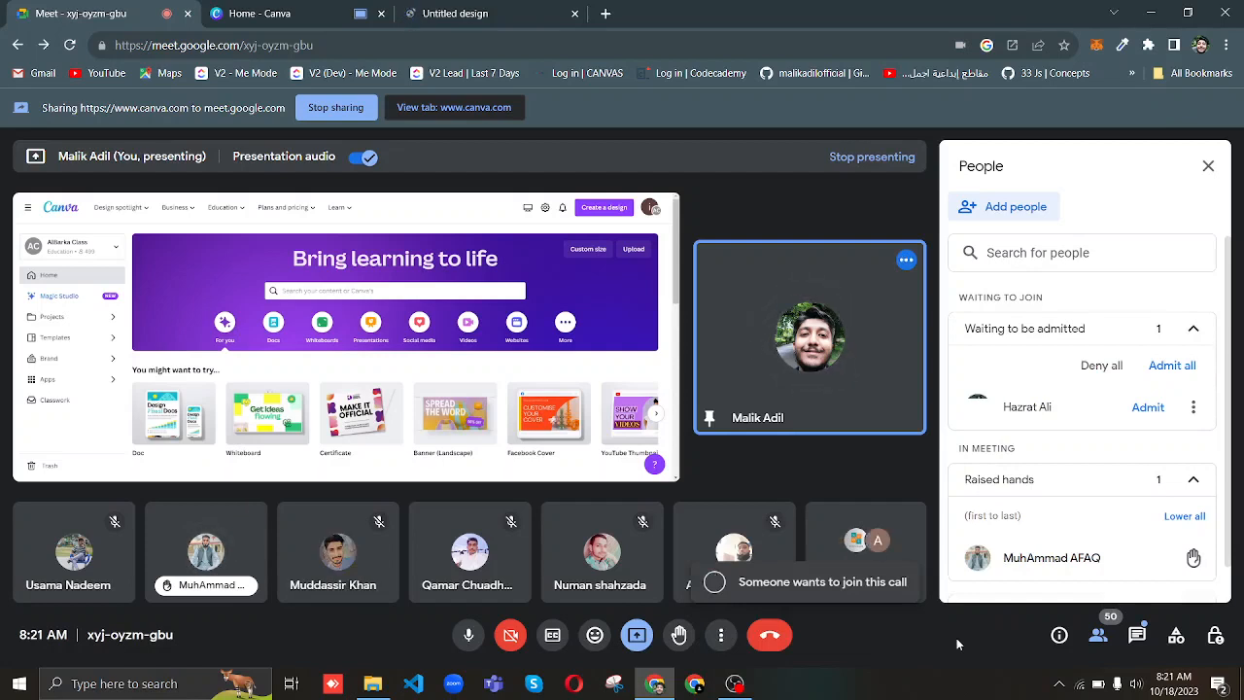
pyautogui.click(1152, 411)
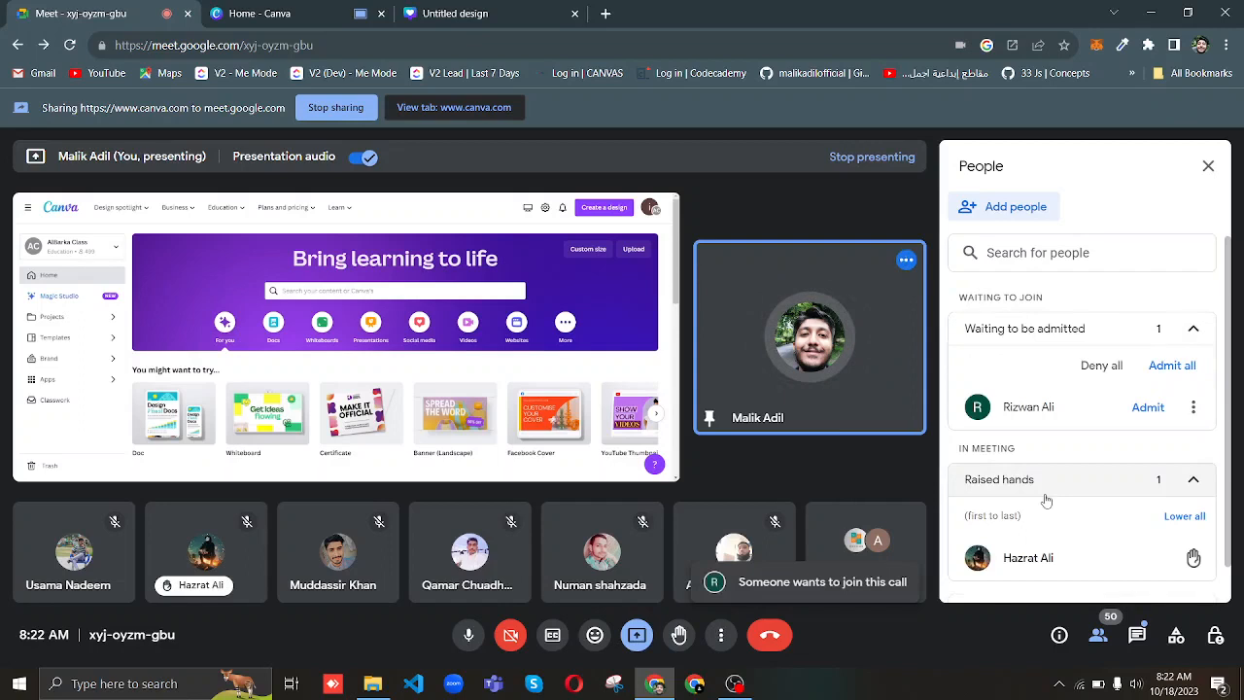
pyautogui.click(1147, 407)
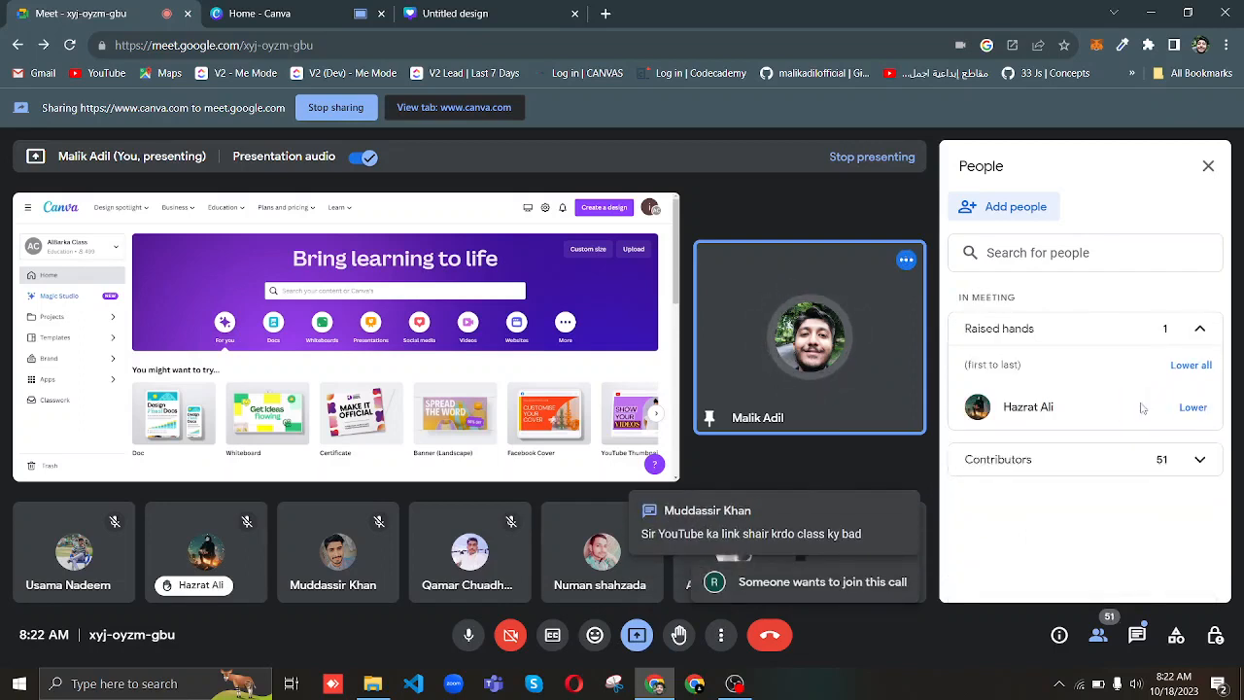
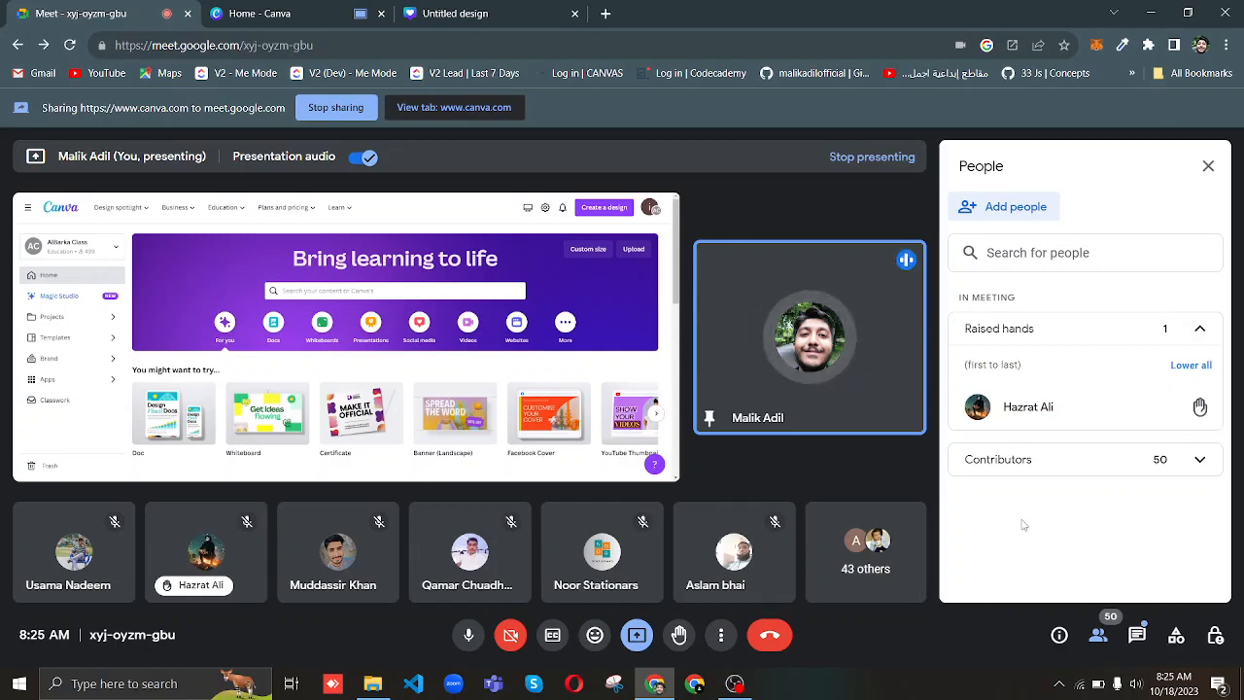
# Collapse the list of raised hands and admit two more waiting participants individually.
pyautogui.click(1199, 331)
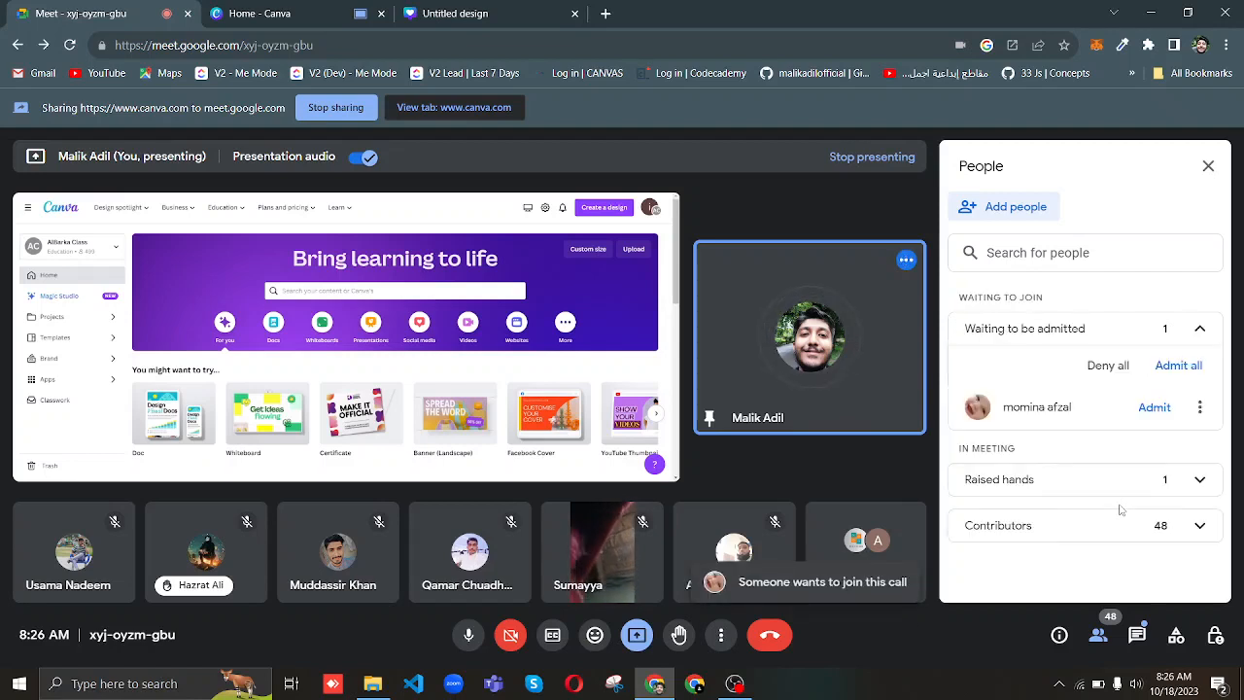
pyautogui.click(1153, 407)
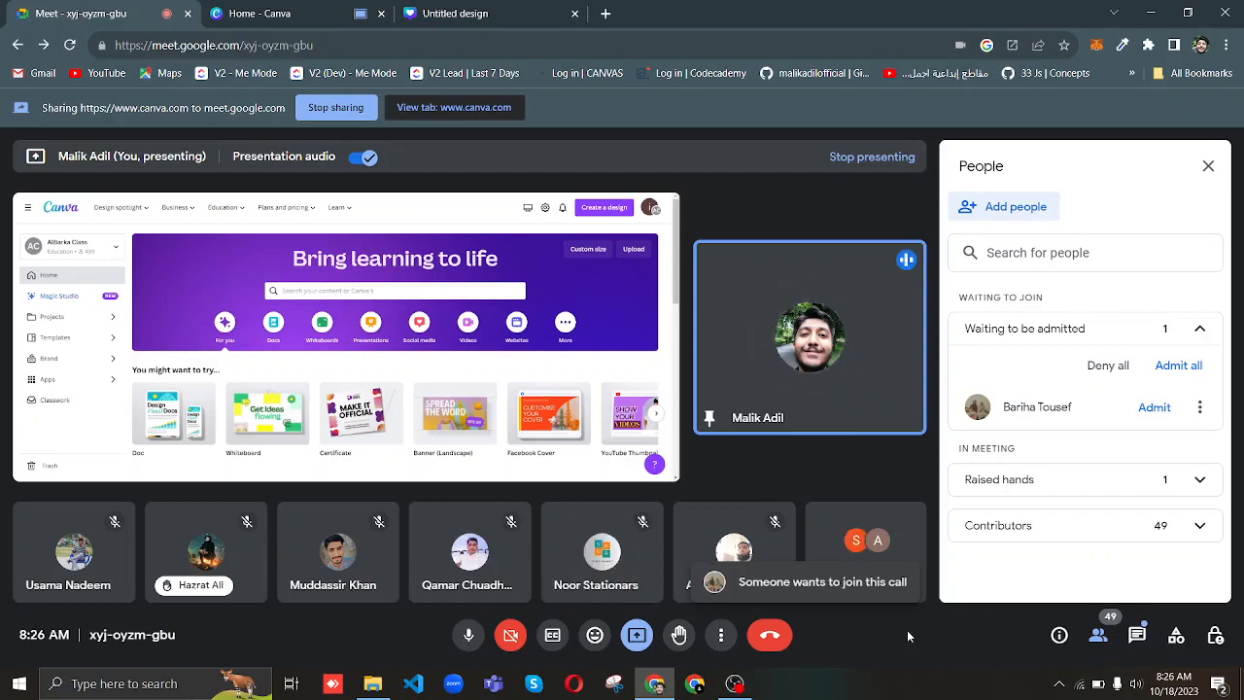
pyautogui.click(1156, 408)
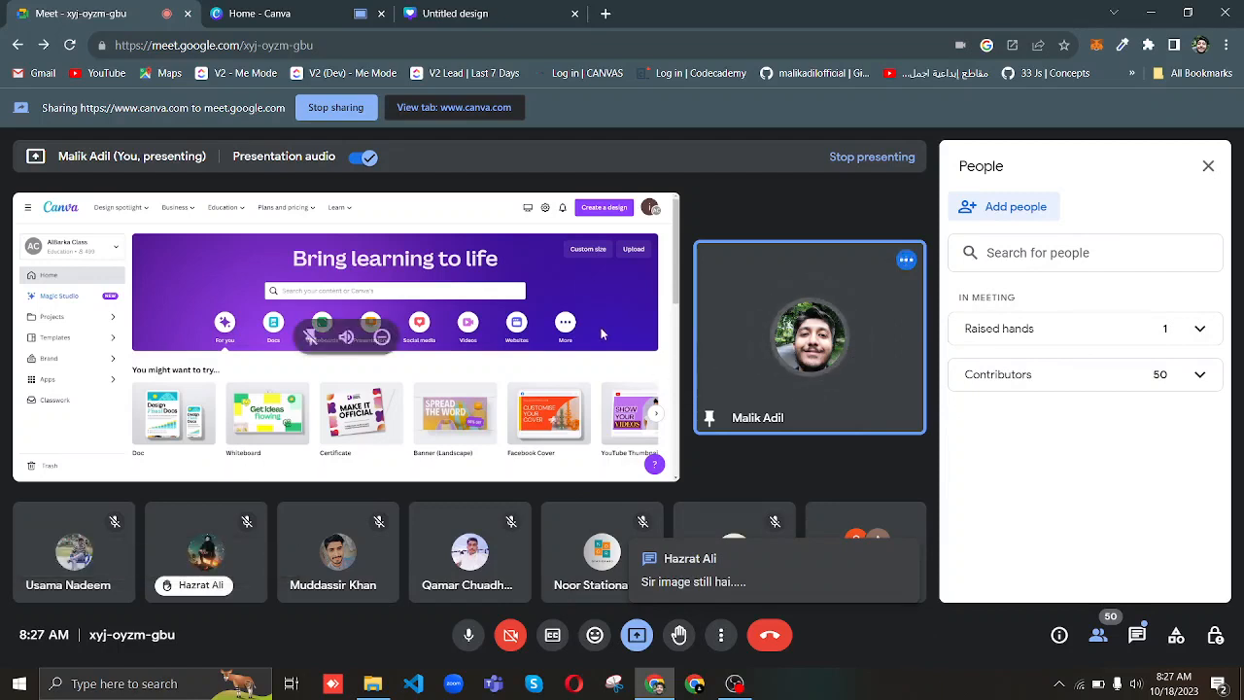
# Reload the untitled Canva design's page and check the computer's Wi-Fi connection.
pyautogui.click(469, 15)
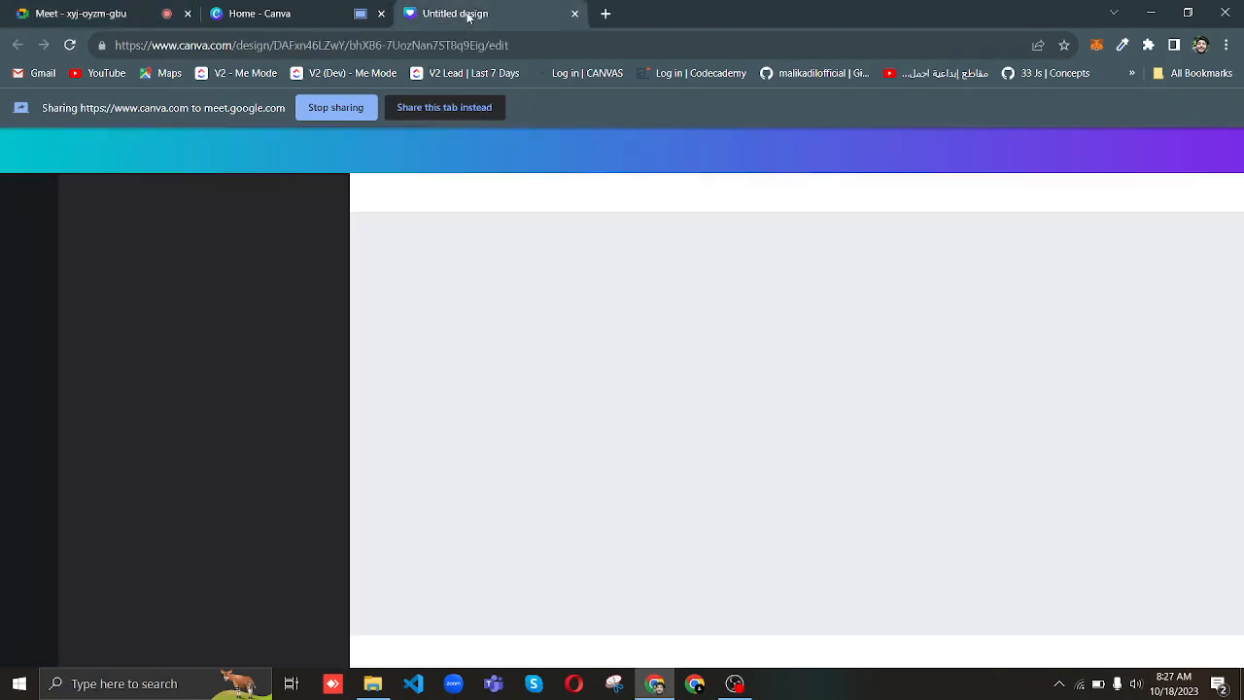
pyautogui.click(562, 45)
pyautogui.press('Return')
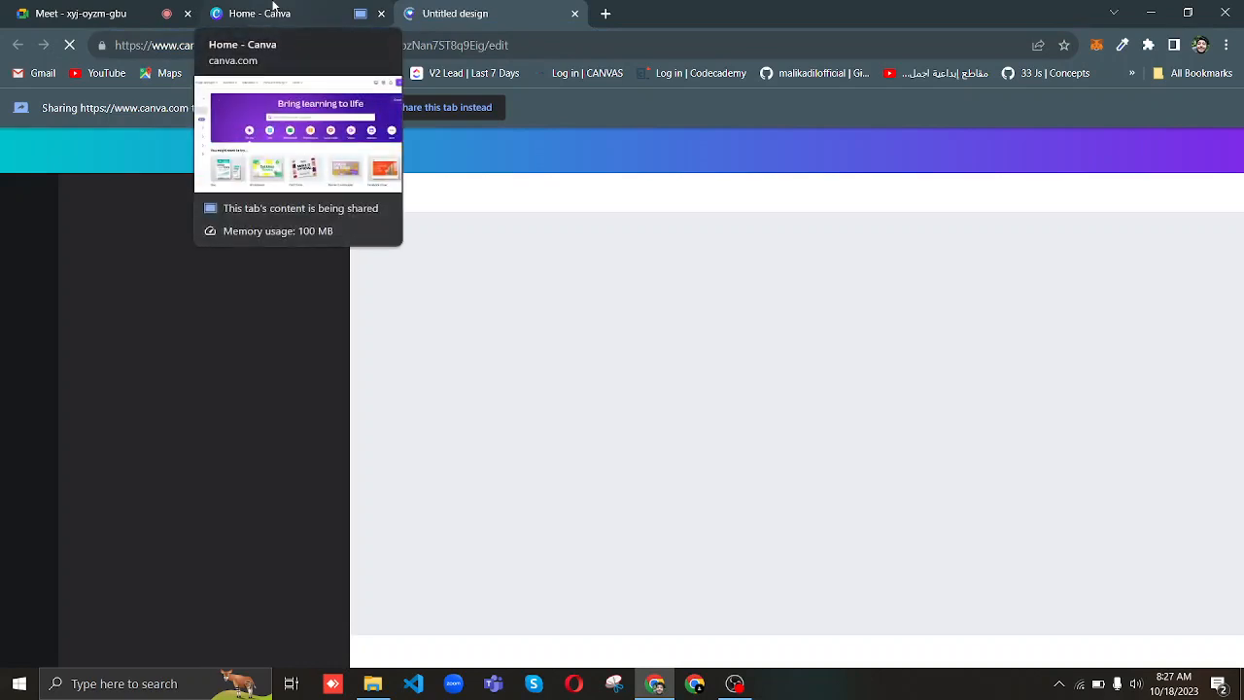
pyautogui.click(1082, 684)
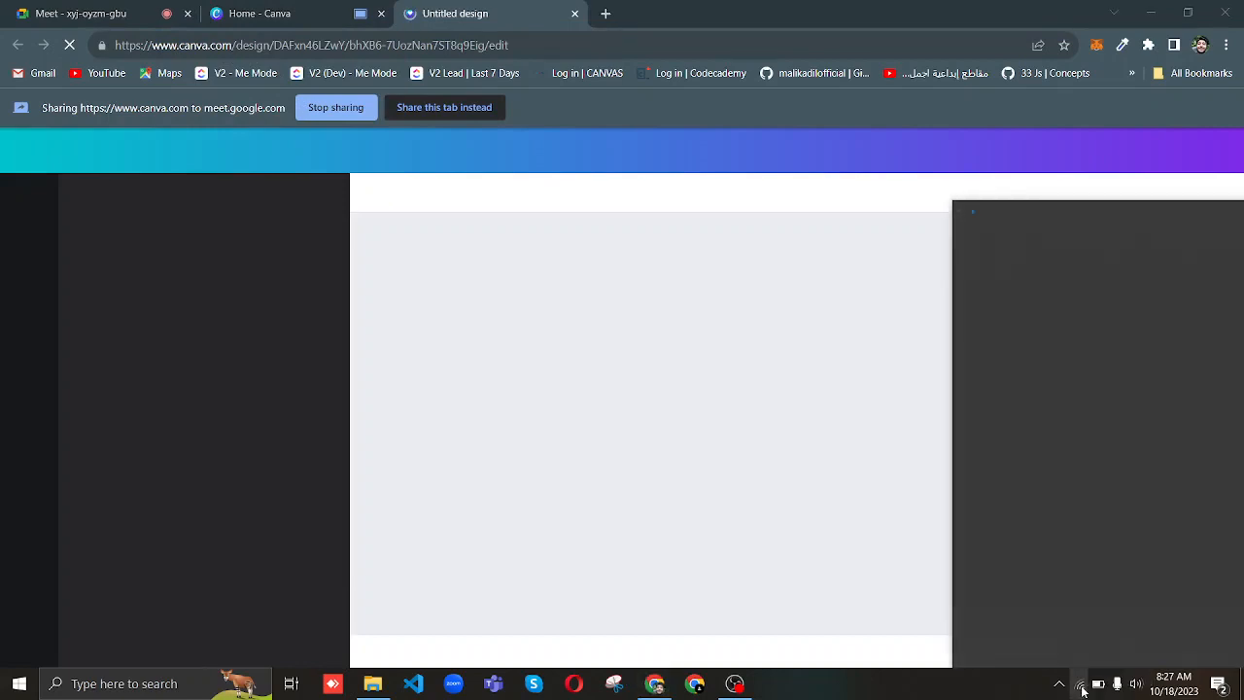
pyautogui.click(981, 693)
# Return to the shared Canva home page and examine the suggested design types and their sizes under "You might want to try".
pyautogui.click(318, 8)
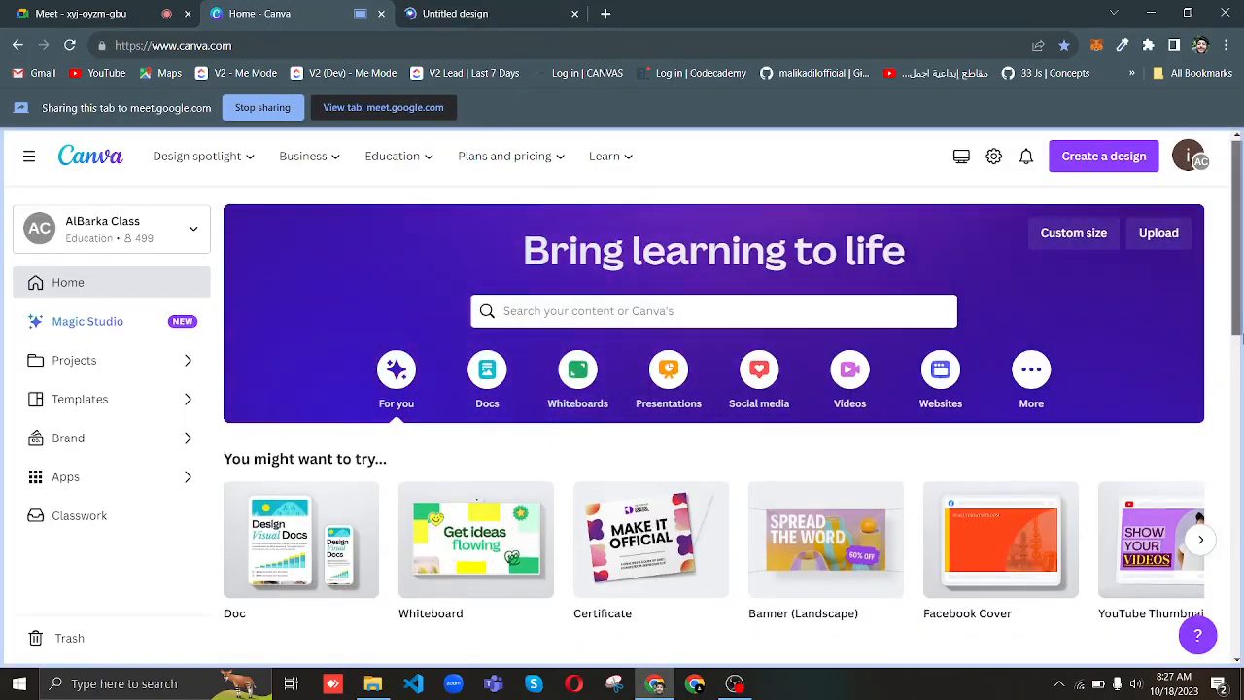
pyautogui.scroll(-2, 1237, 336)
pyautogui.moveTo(1242, 411); pyautogui.dragTo(1242, 420)
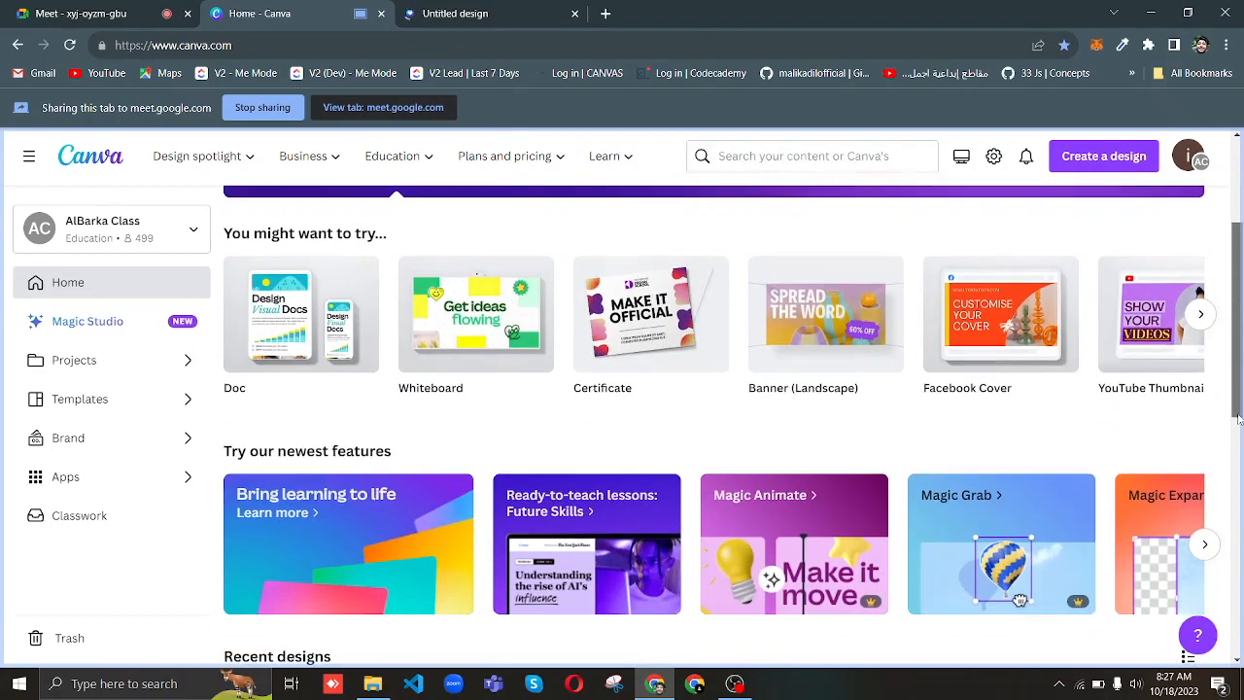
pyautogui.click(1202, 315)
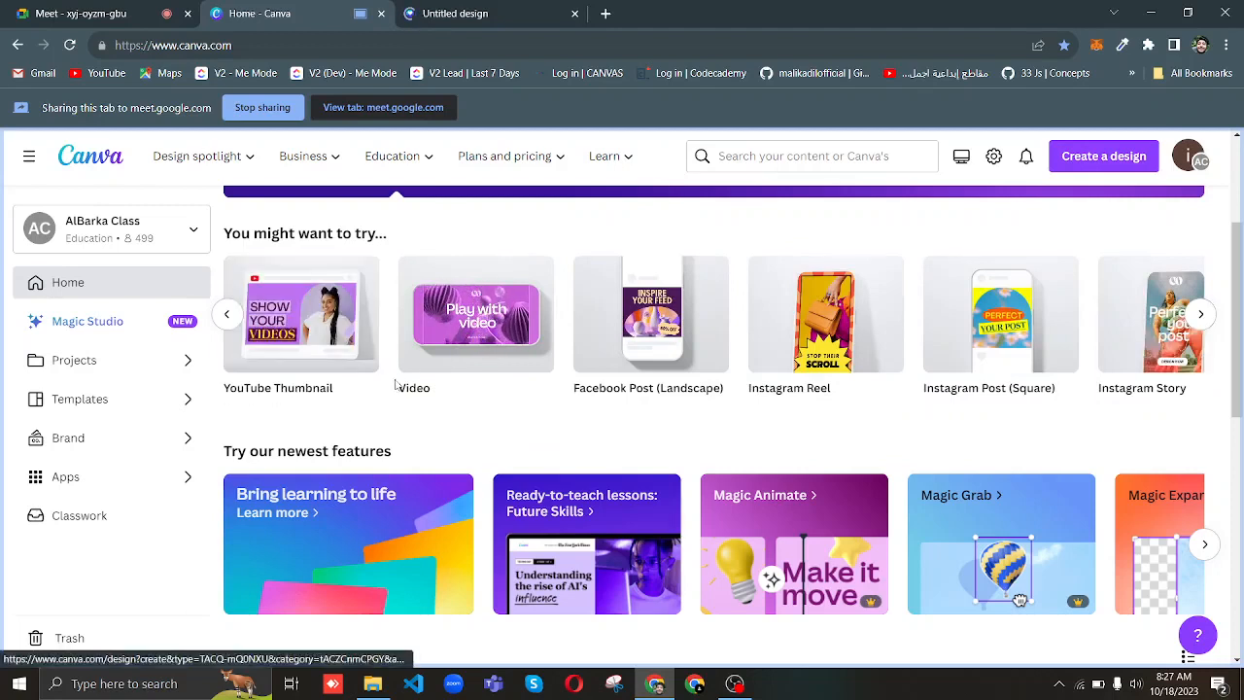
pyautogui.moveTo(354, 370)
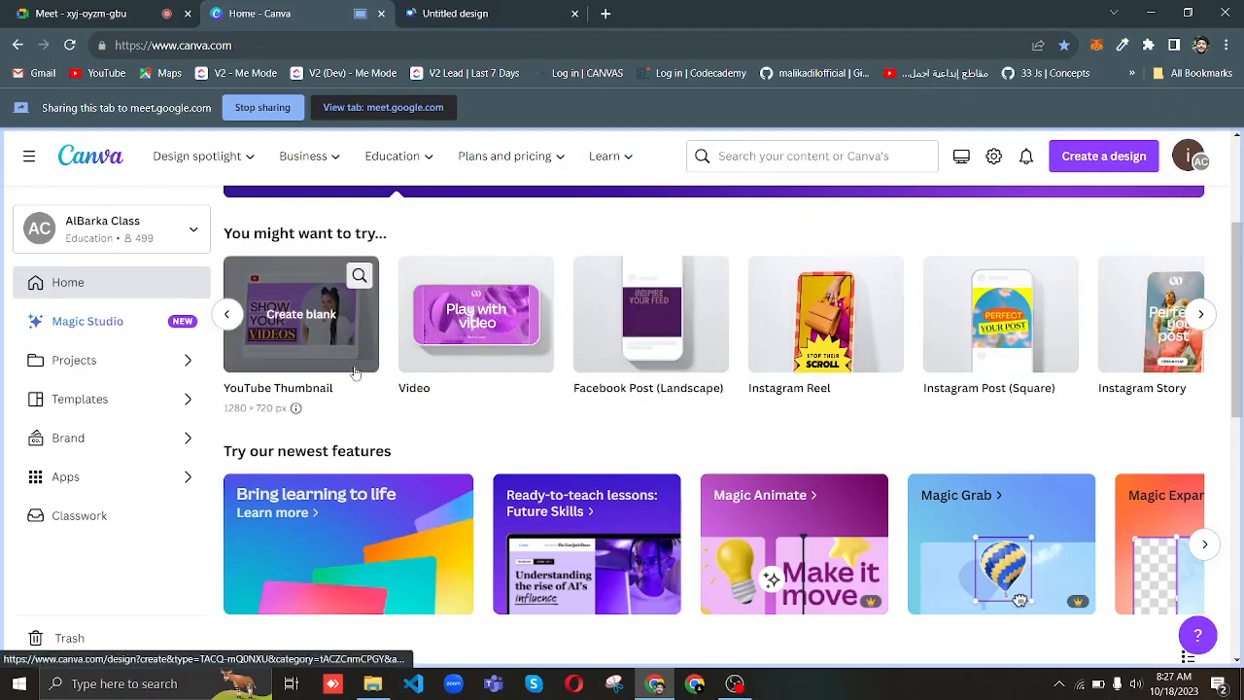
pyautogui.moveTo(479, 326)
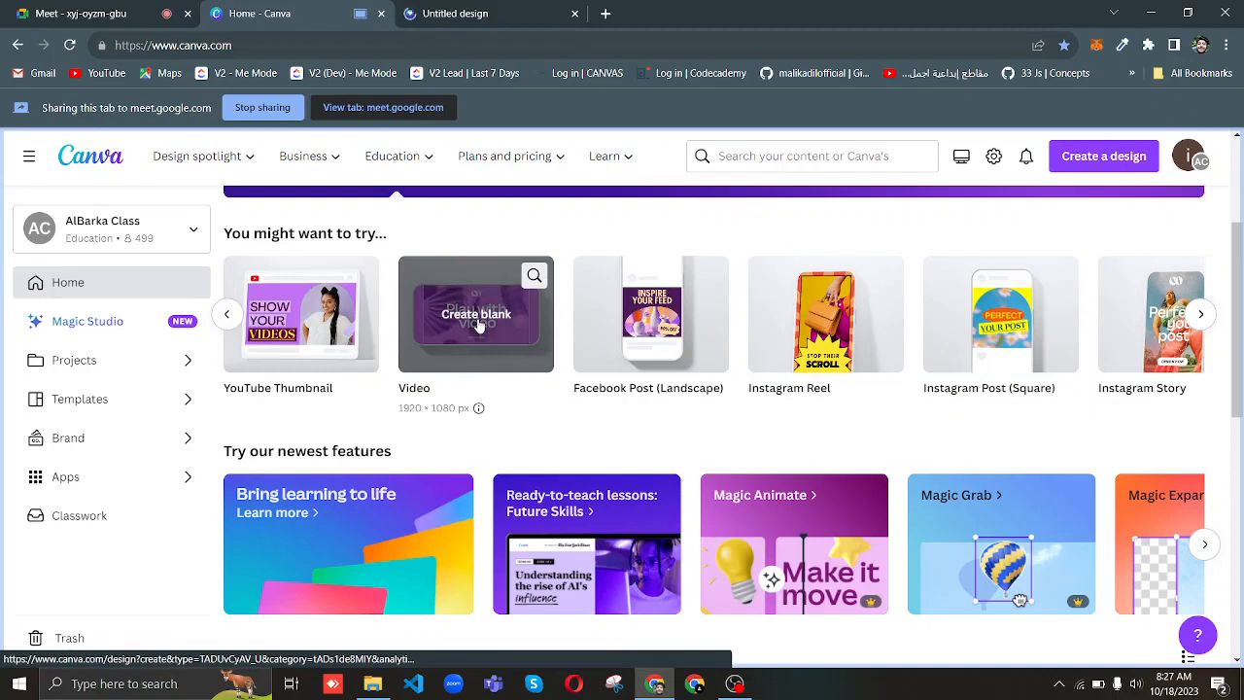
pyautogui.moveTo(667, 342)
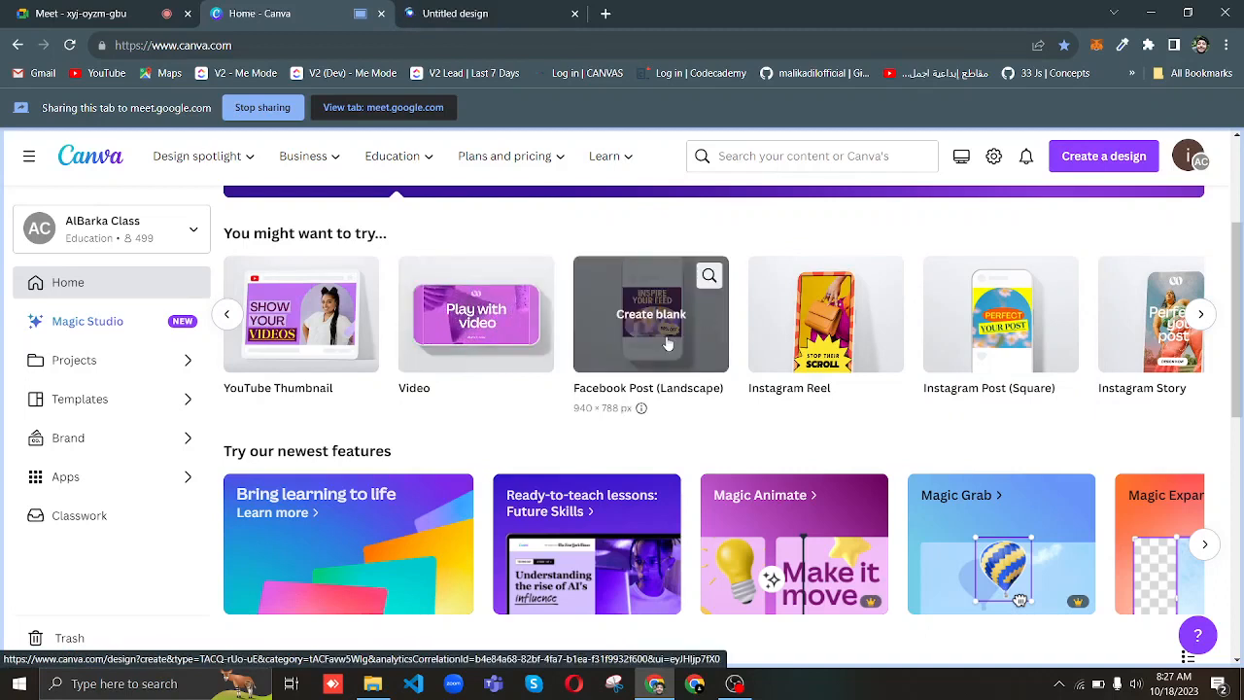
pyautogui.moveTo(856, 336)
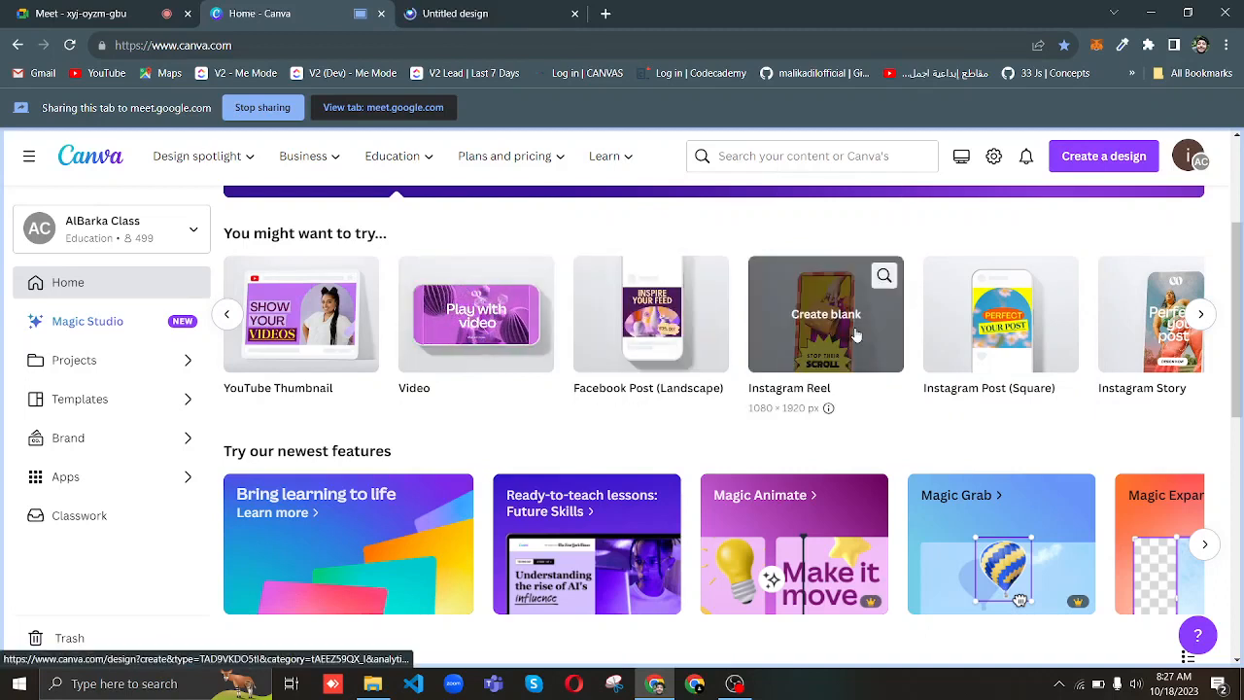
pyautogui.click(1203, 314)
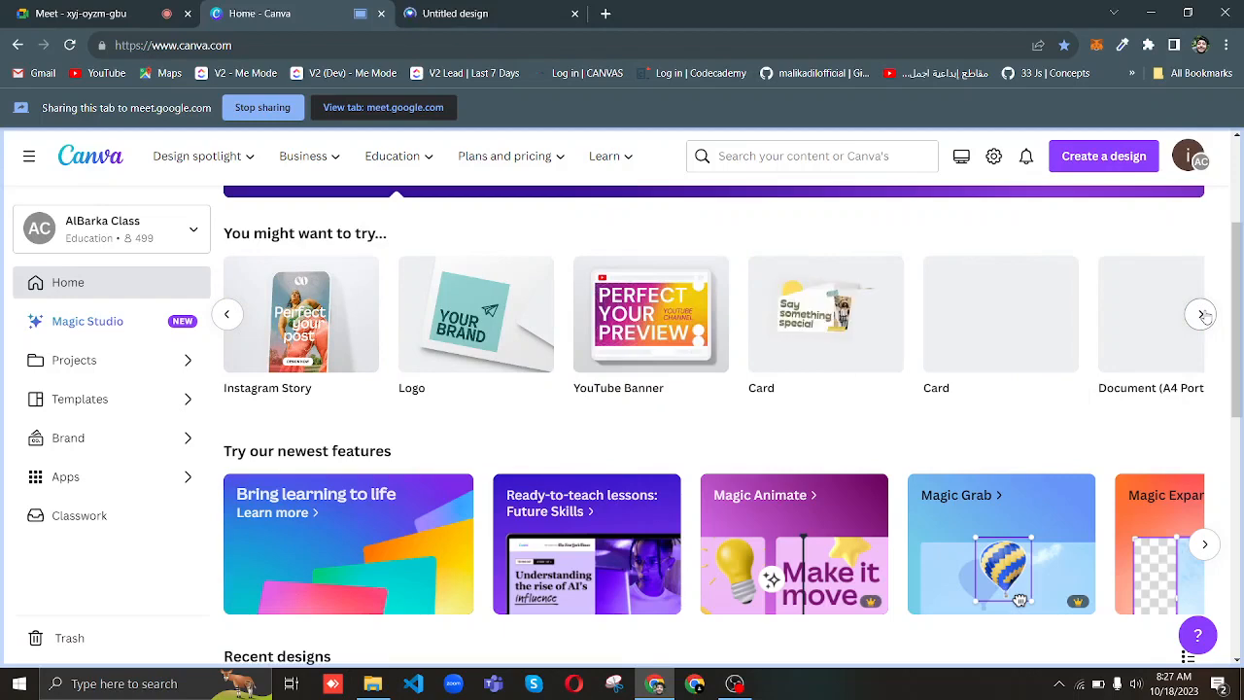
pyautogui.scroll(-5, 1240, 445)
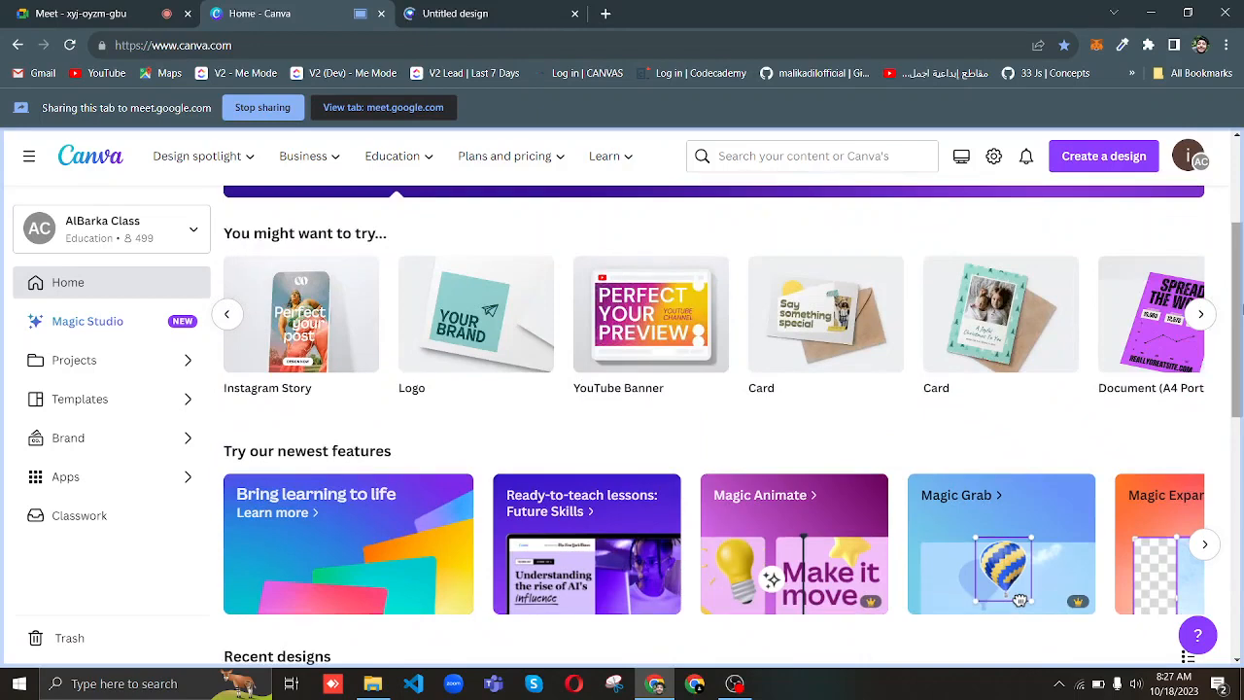
pyautogui.moveTo(1243, 262); pyautogui.dragTo(1242, 198)
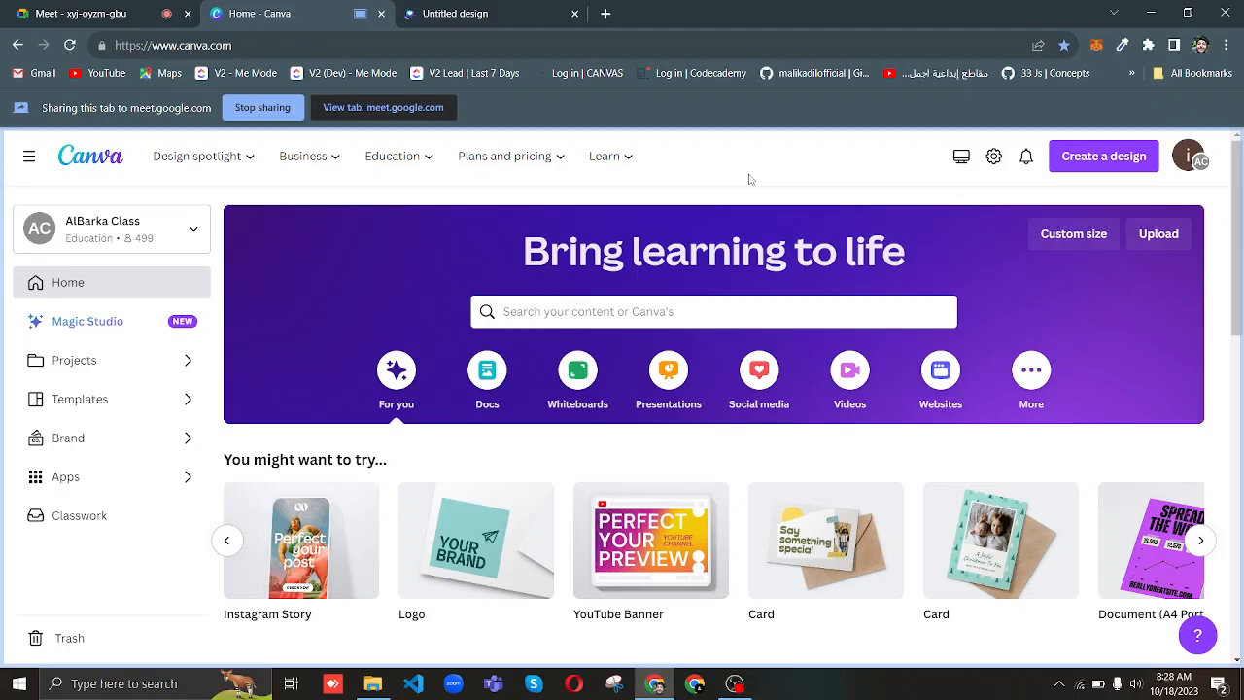
# Present the untitled Instagram Post design in the Meet call instead of the Canva home page.
pyautogui.click(169, 7)
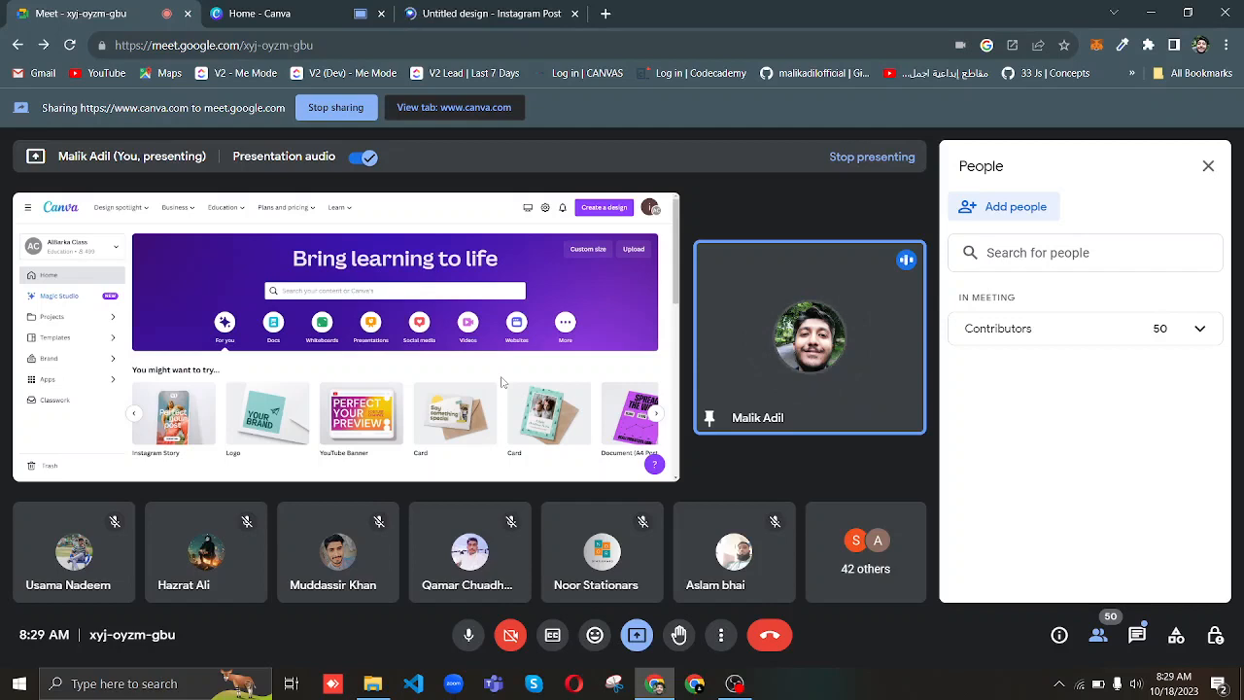
pyautogui.click(467, 12)
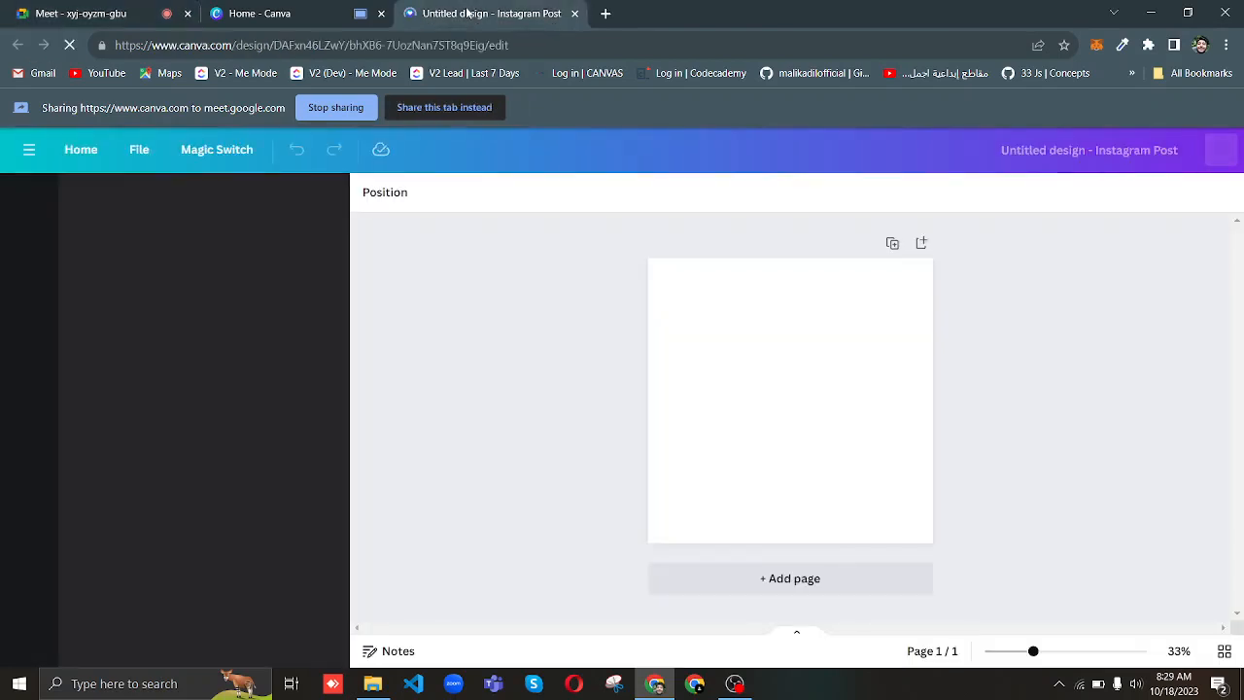
pyautogui.click(321, 9)
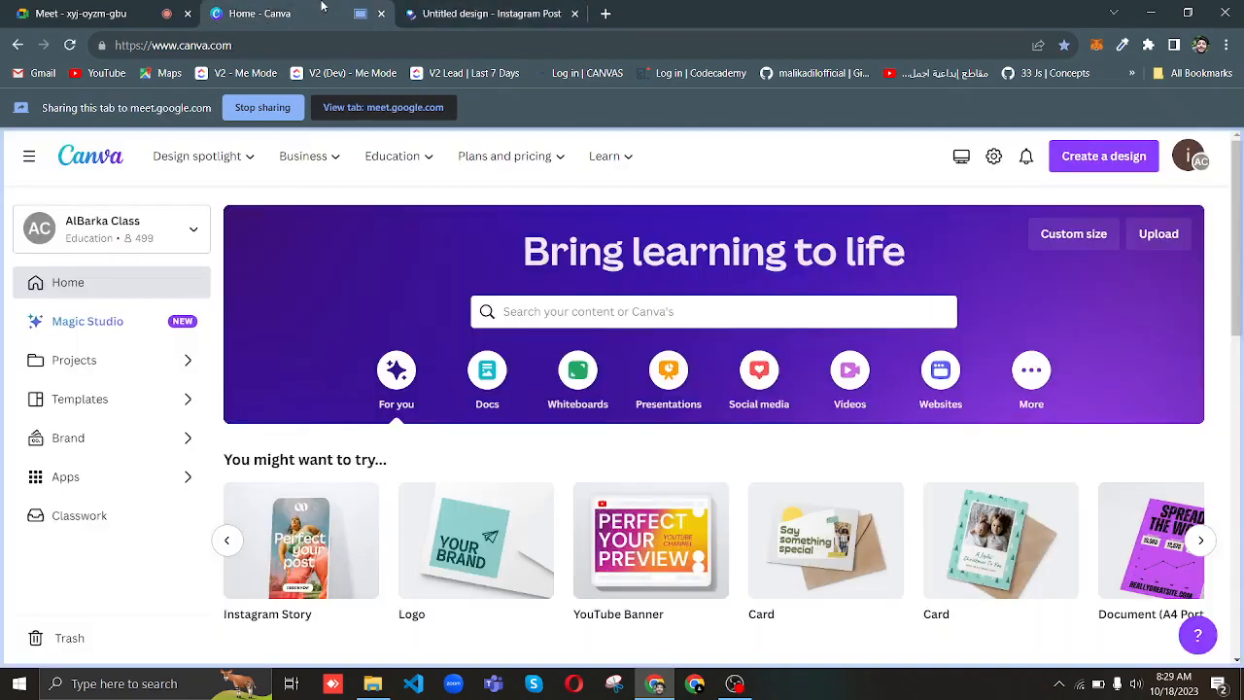
pyautogui.click(123, 9)
pyautogui.moveTo(622, 533)
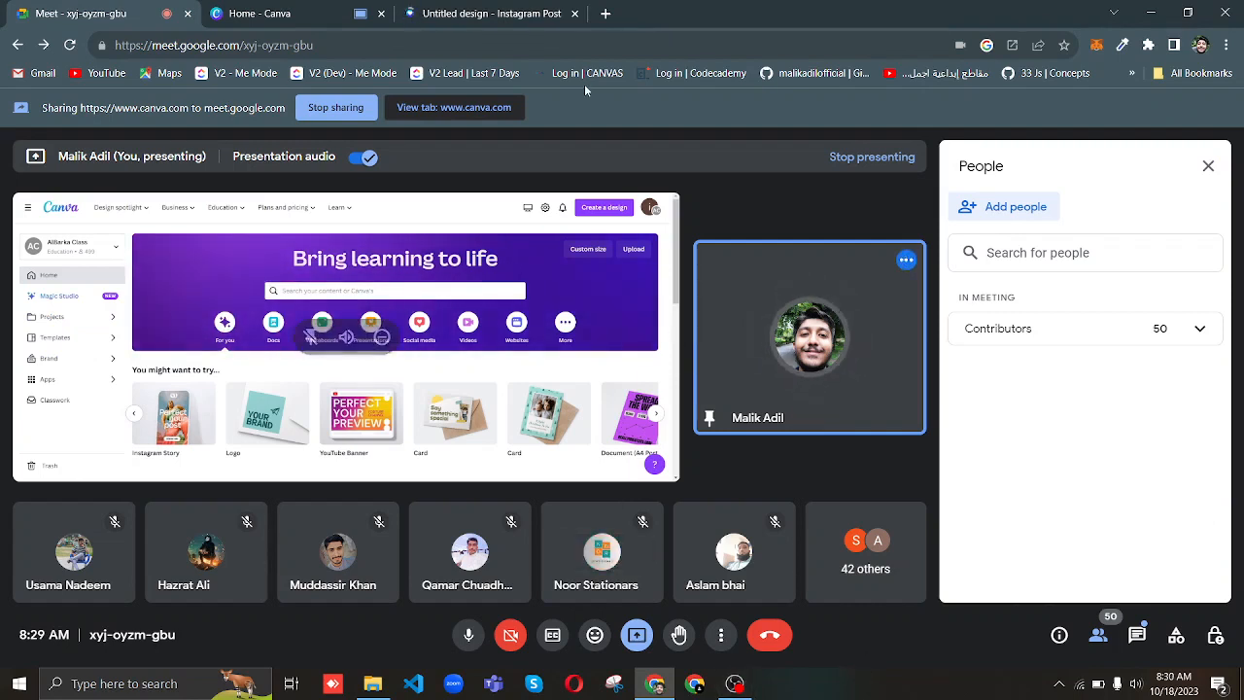
pyautogui.click(509, 7)
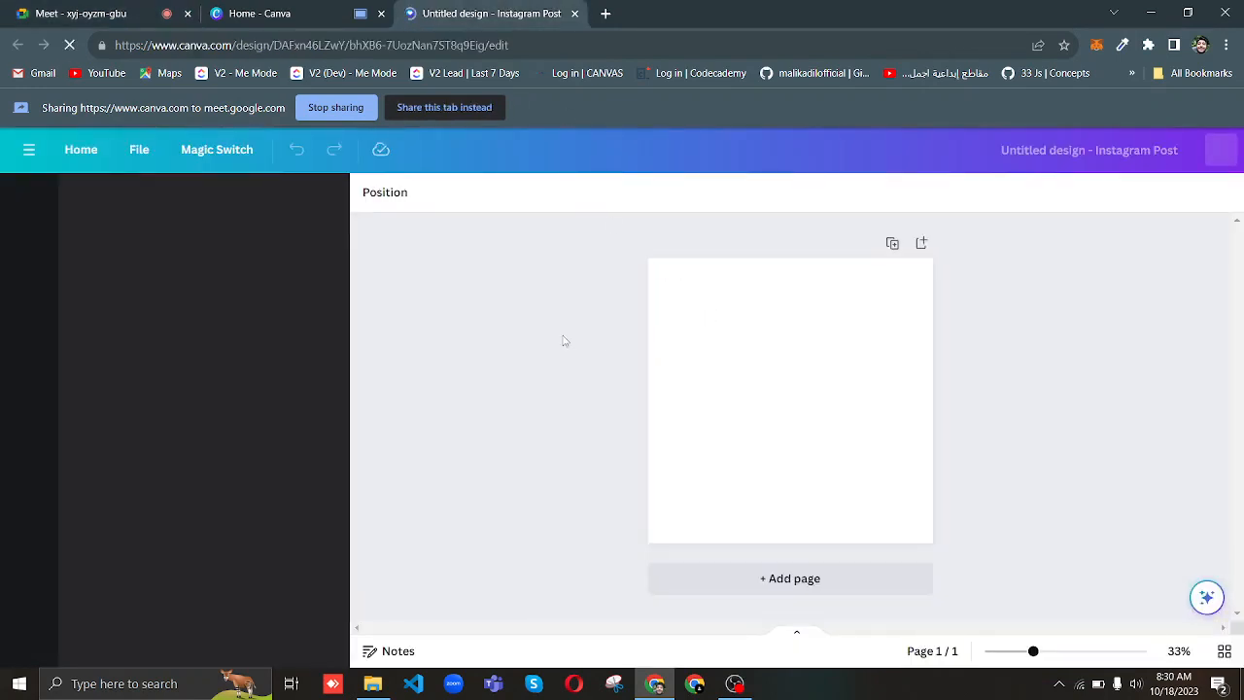
pyautogui.click(455, 109)
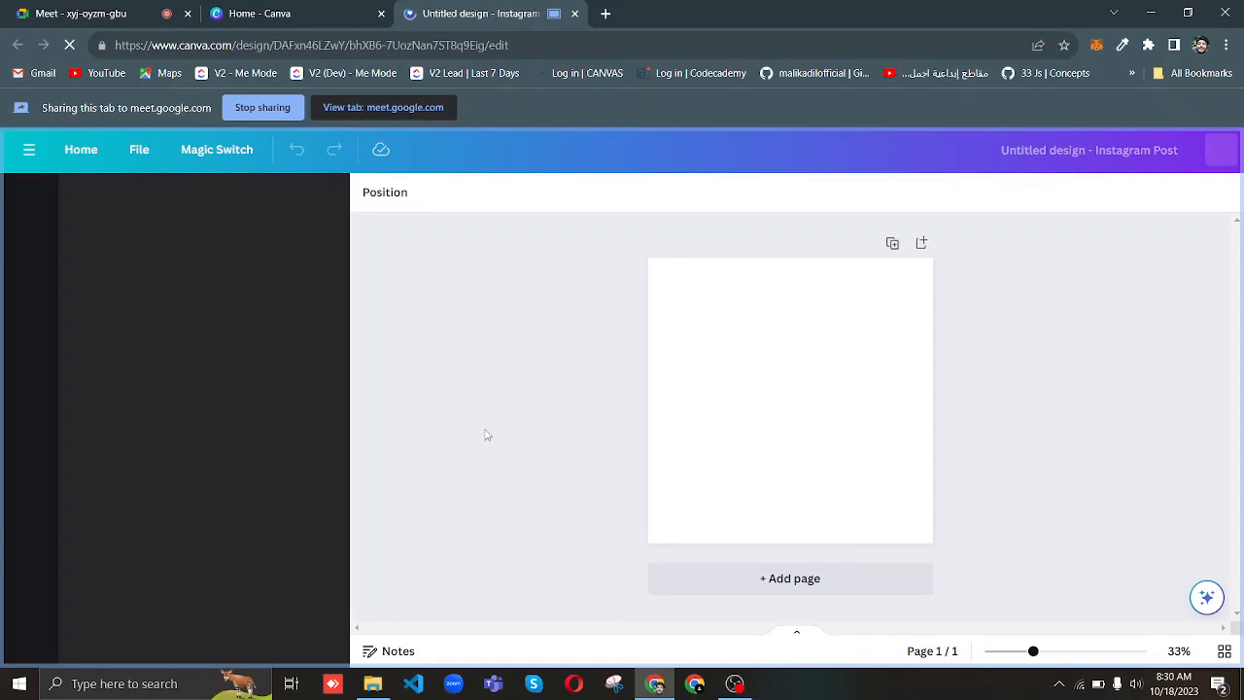
# Return to the Meet call and admit everyone waiting to join, confirming the admission.
pyautogui.click(111, 12)
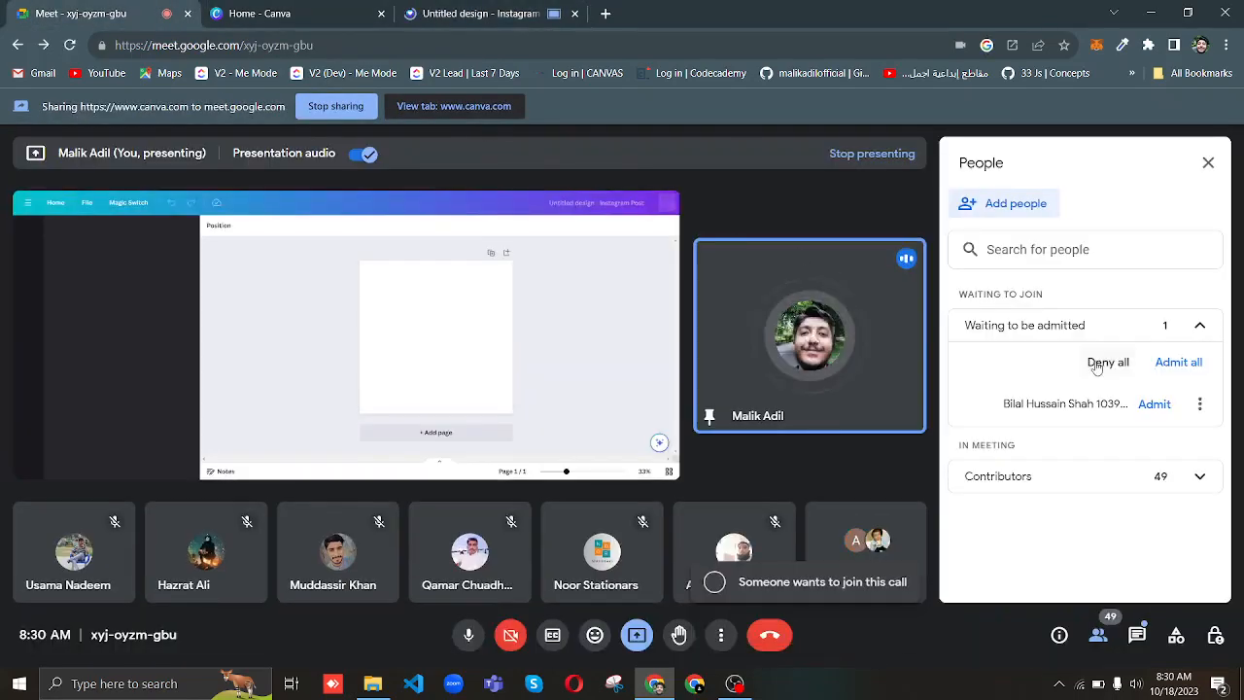
pyautogui.click(1172, 361)
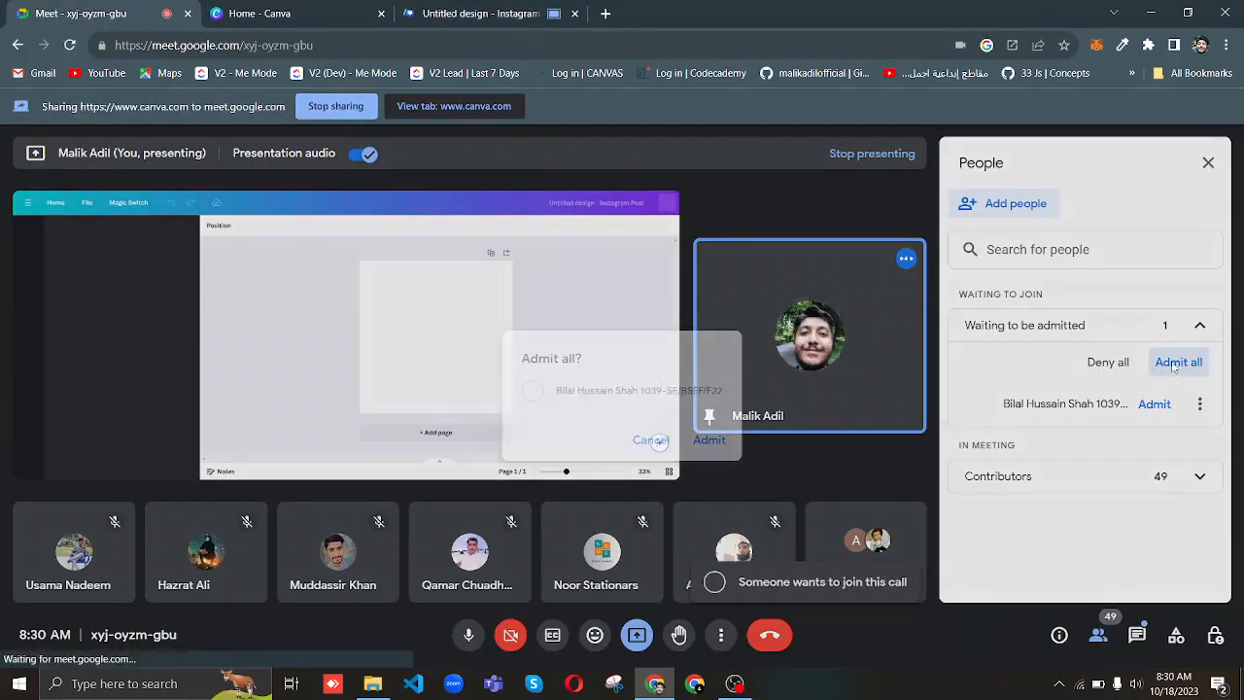
pyautogui.click(710, 439)
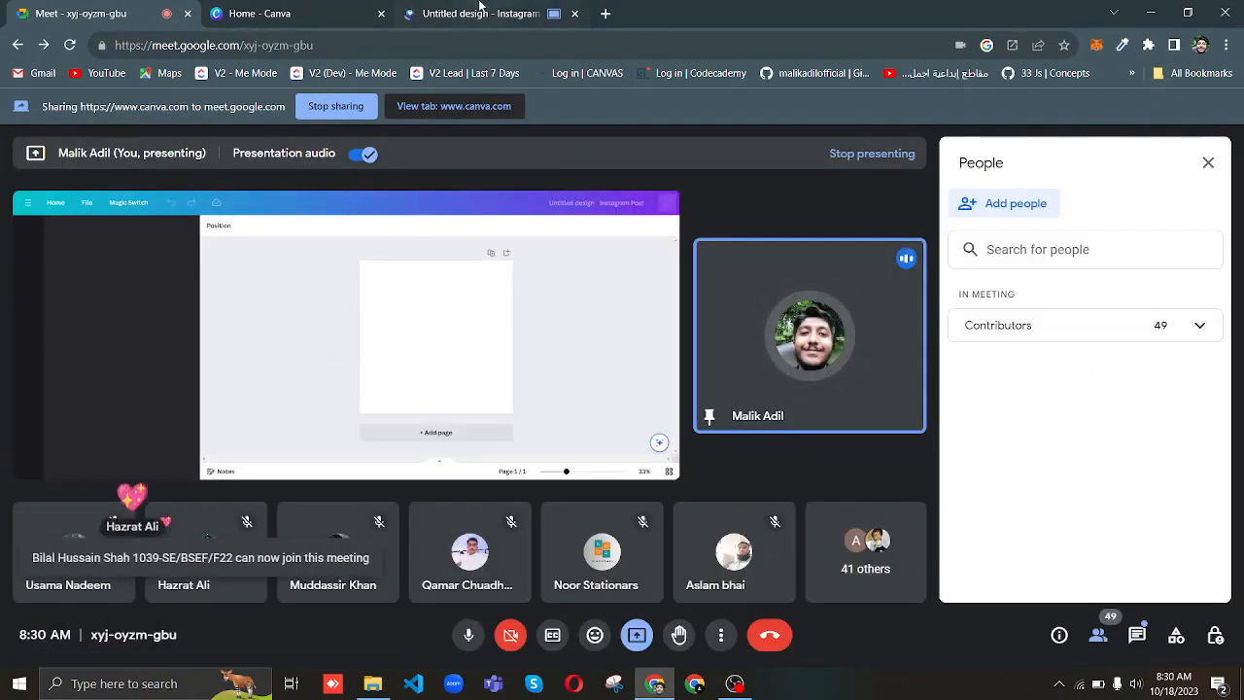
# Go back to the shared Instagram Post design and decline opening it in the Canva app.
pyautogui.moveTo(479, 6)
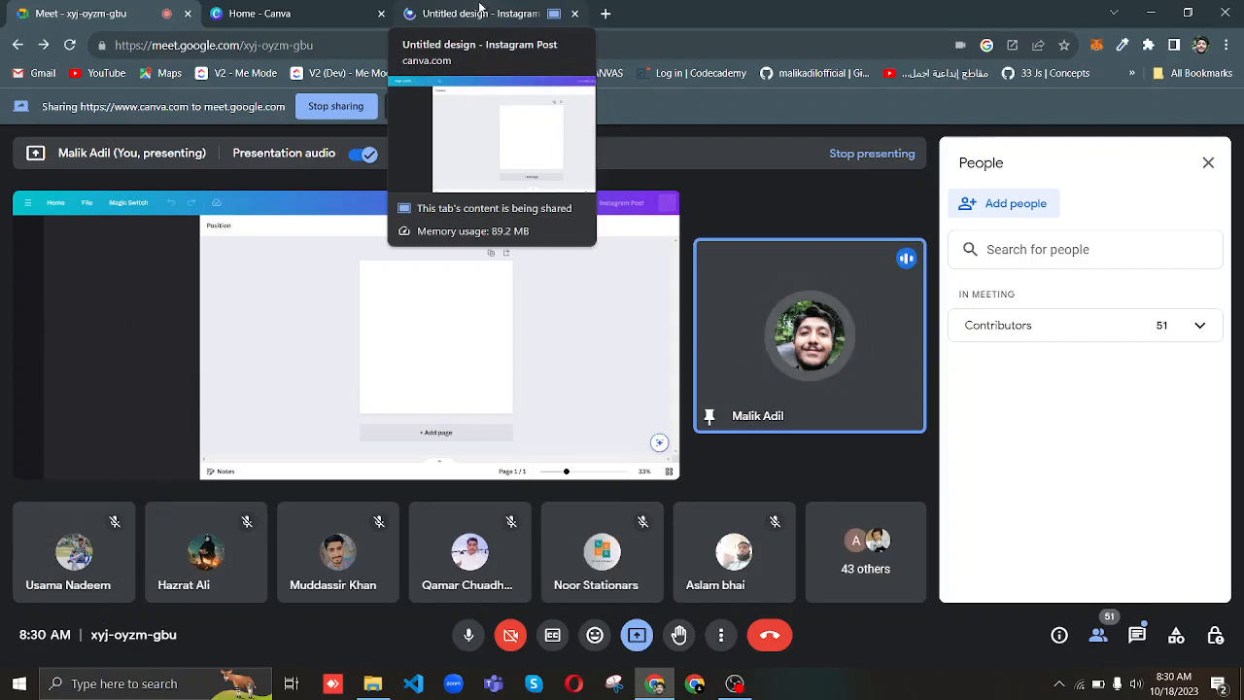
pyautogui.click(479, 10)
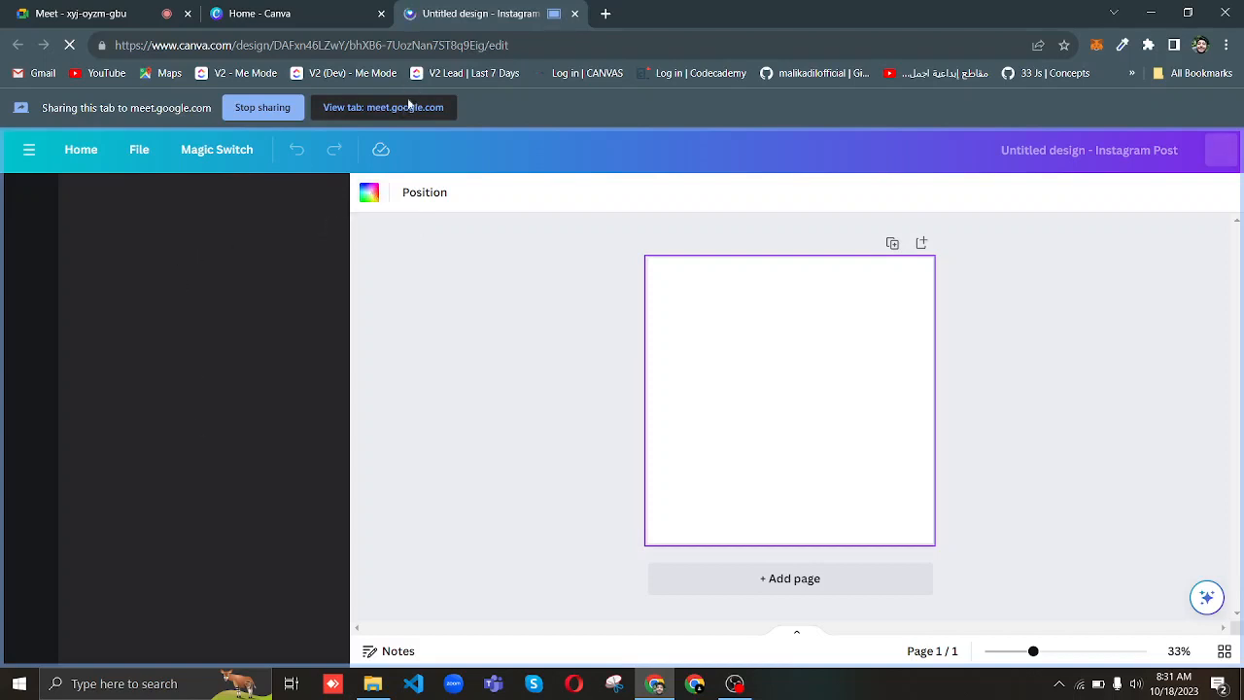
pyautogui.click(370, 194)
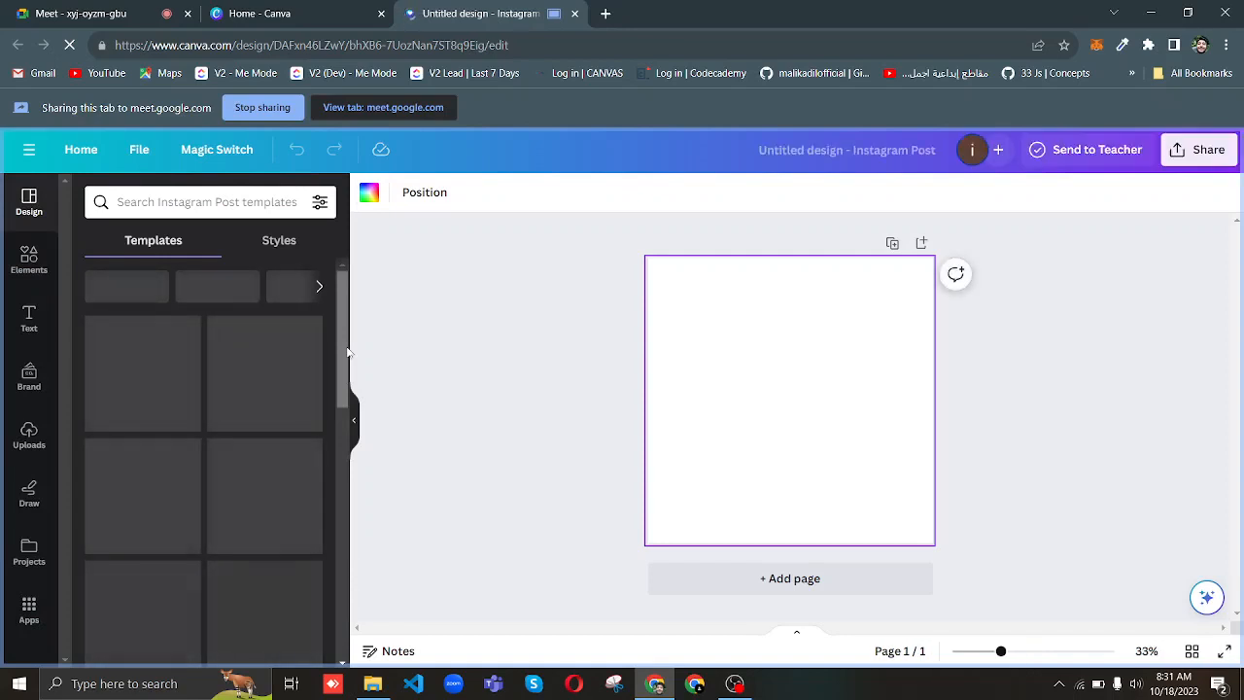
pyautogui.click(283, 8)
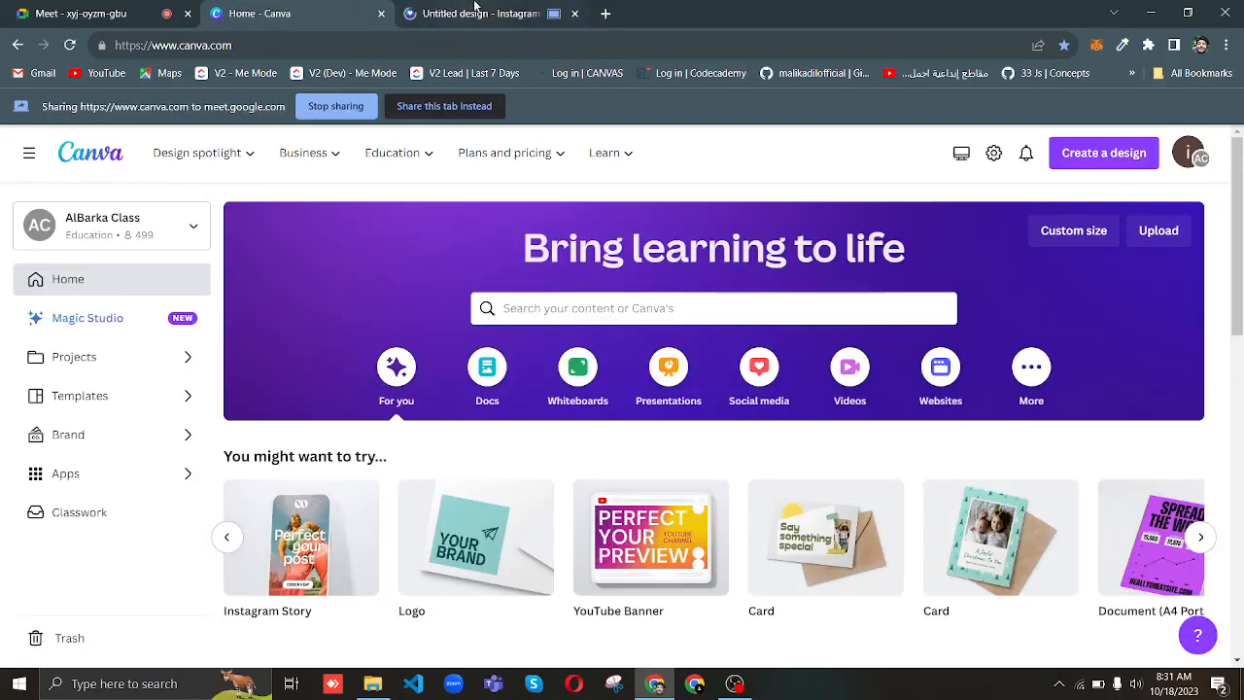
pyautogui.click(474, 12)
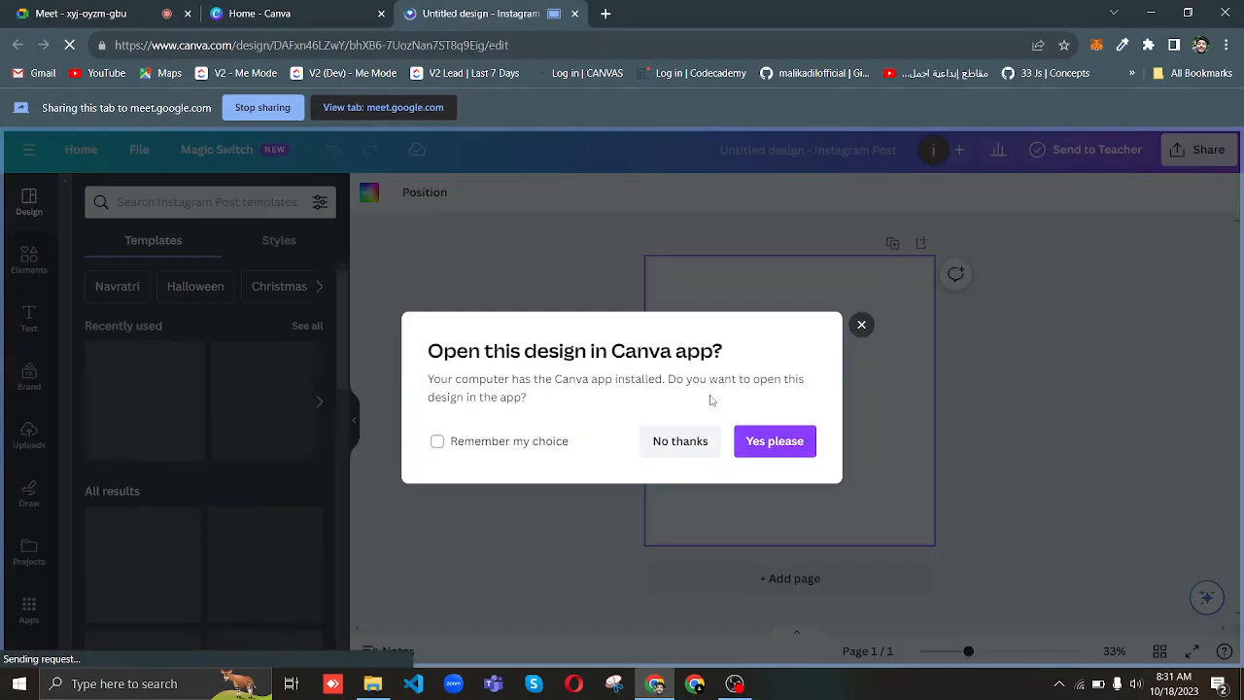
pyautogui.click(693, 439)
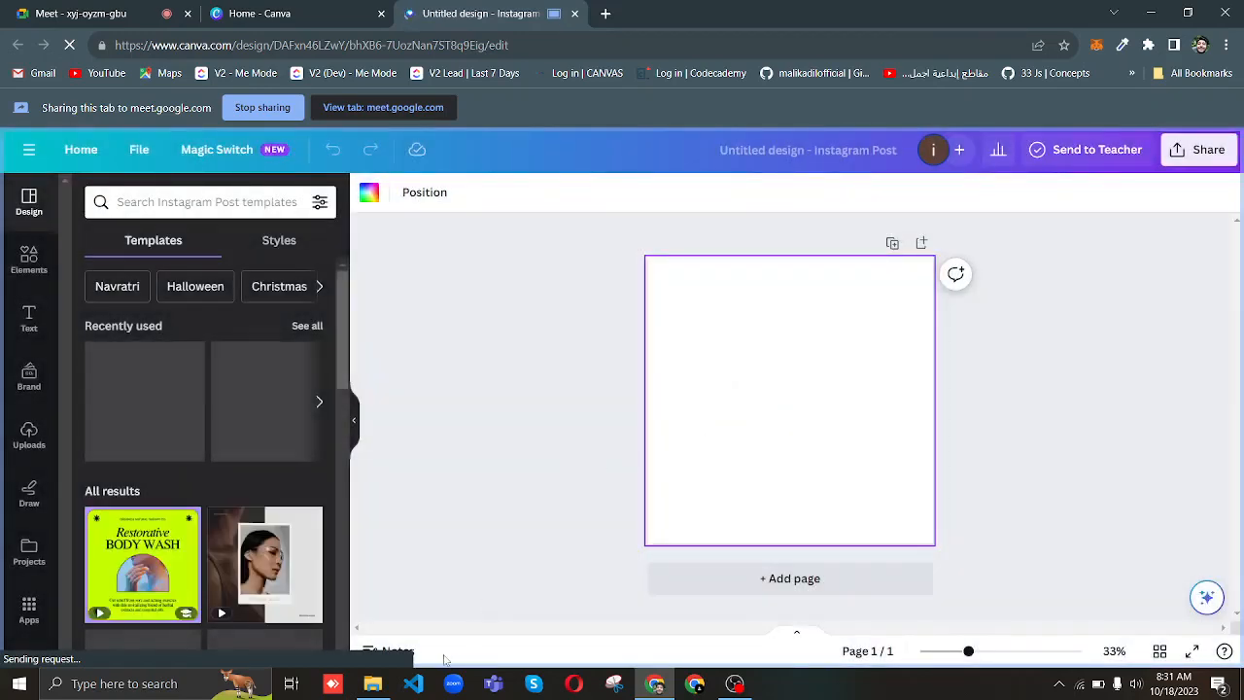
# Admit the waiting participant in the Meet call and return to the Instagram Post design.
pyautogui.click(82, 12)
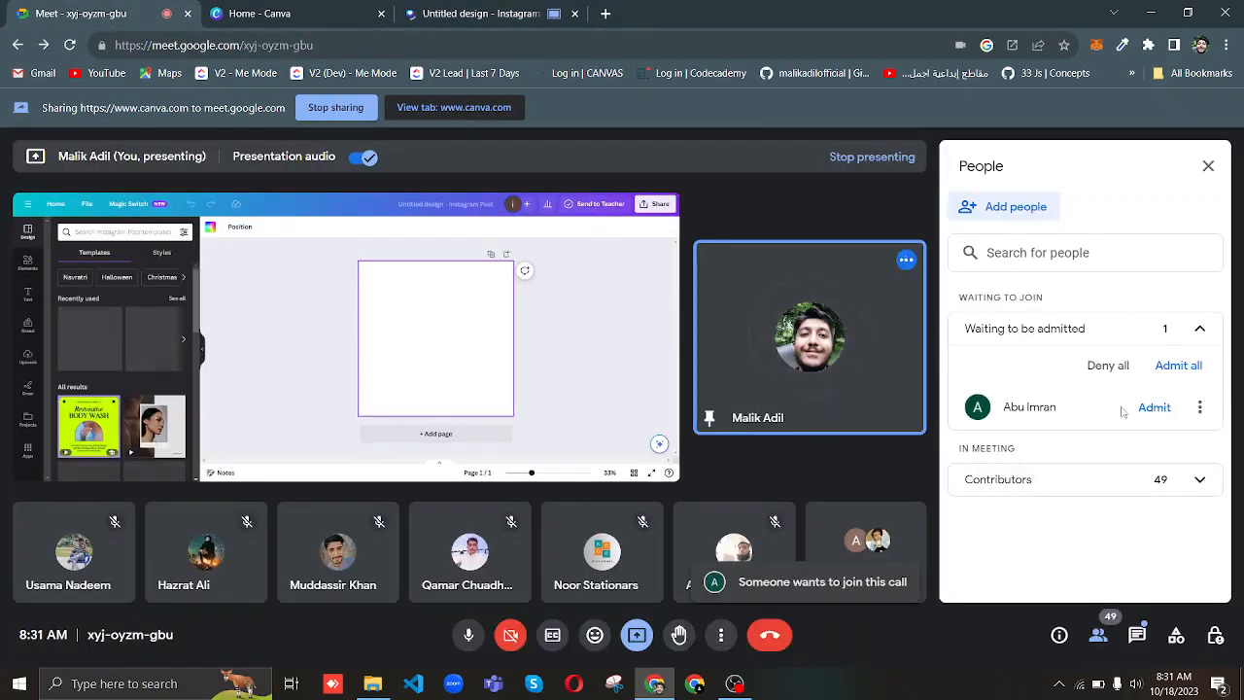
pyautogui.click(1149, 416)
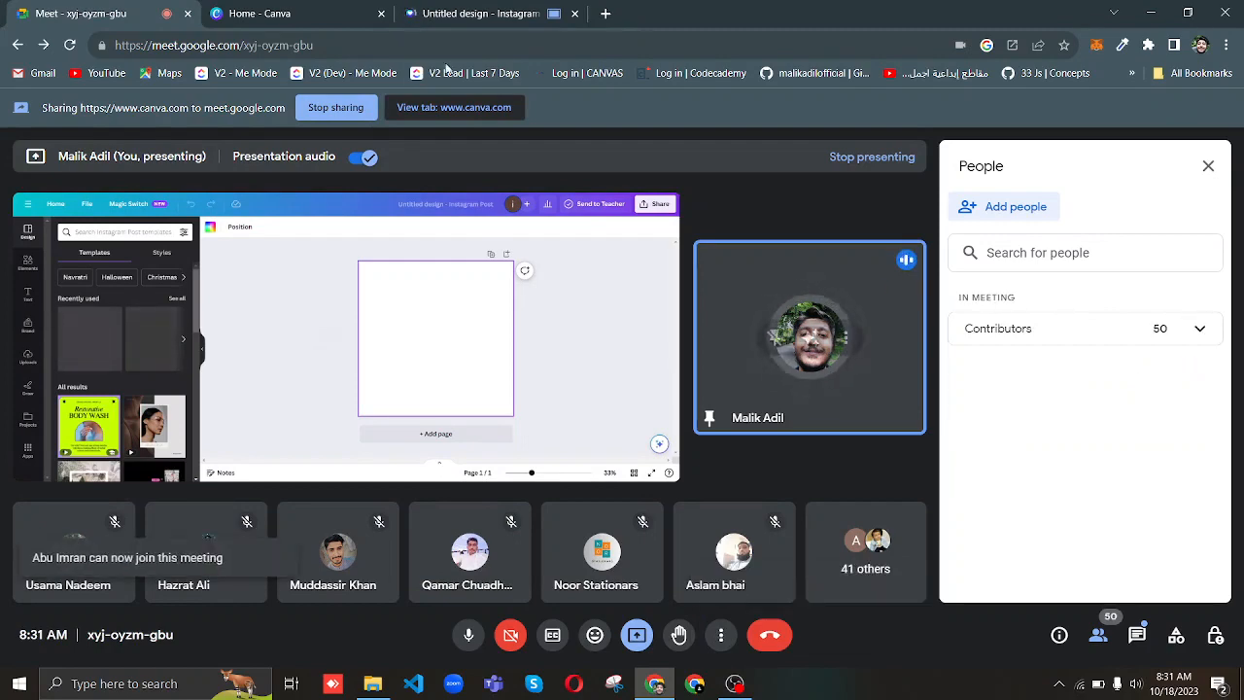
pyautogui.click(222, 9)
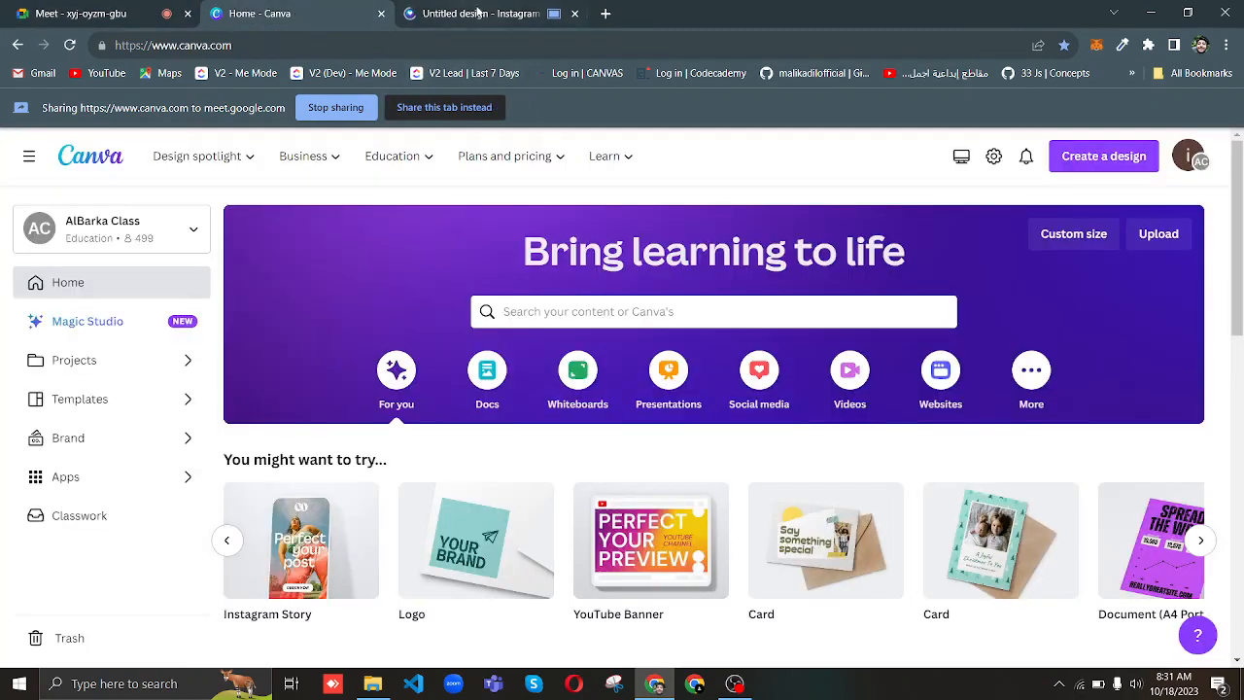
pyautogui.click(476, 12)
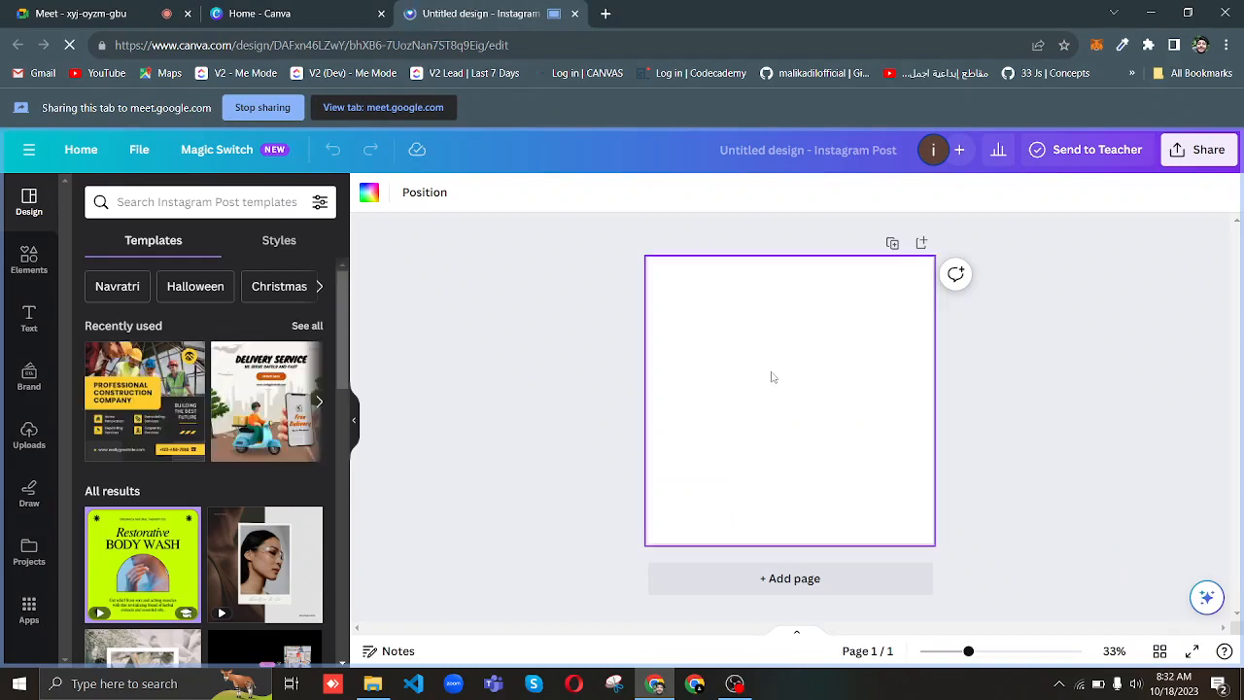
# Show the colour options for the blank page and try dark violet, purple, light blue #38b6ff, lime, light green and green #00bf63 as its background.
pyautogui.click(369, 195)
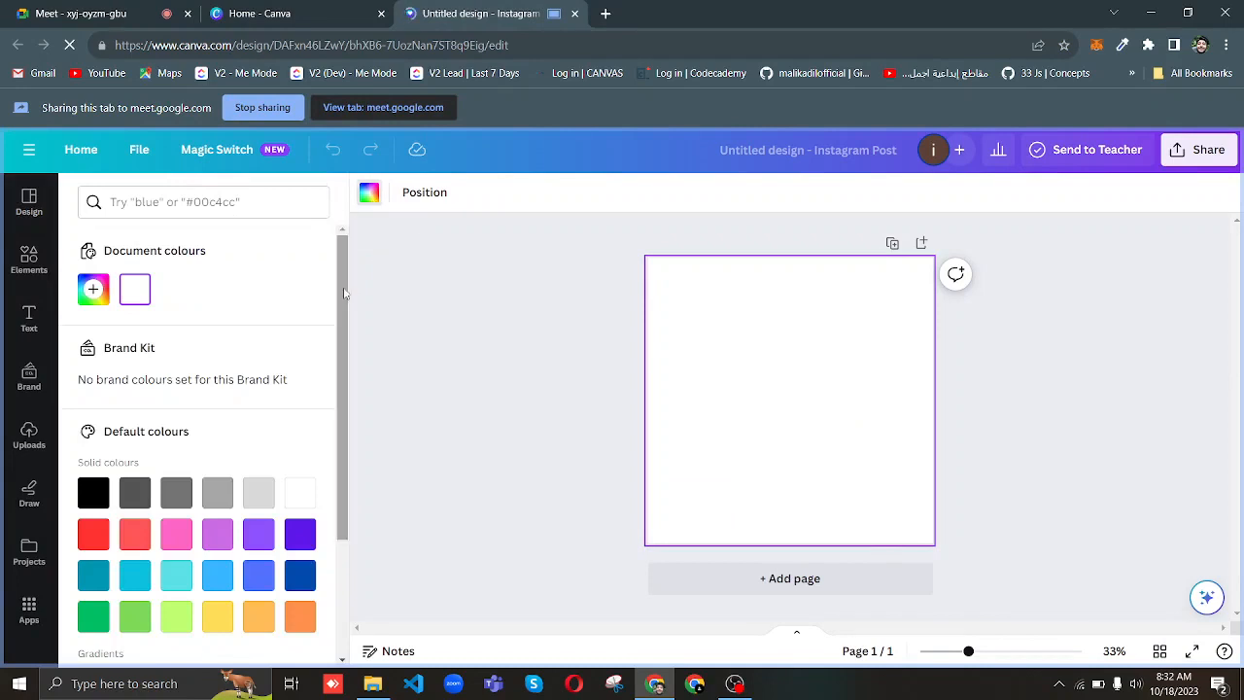
pyautogui.moveTo(345, 295); pyautogui.dragTo(348, 351)
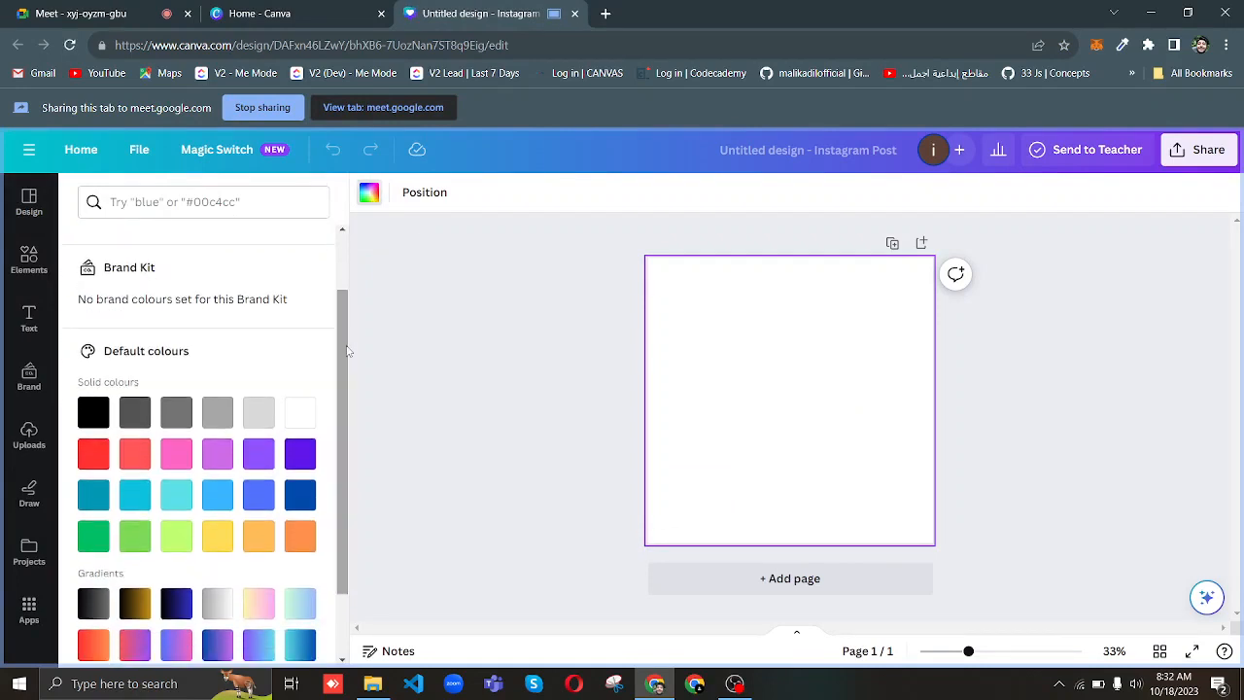
pyautogui.click(301, 454)
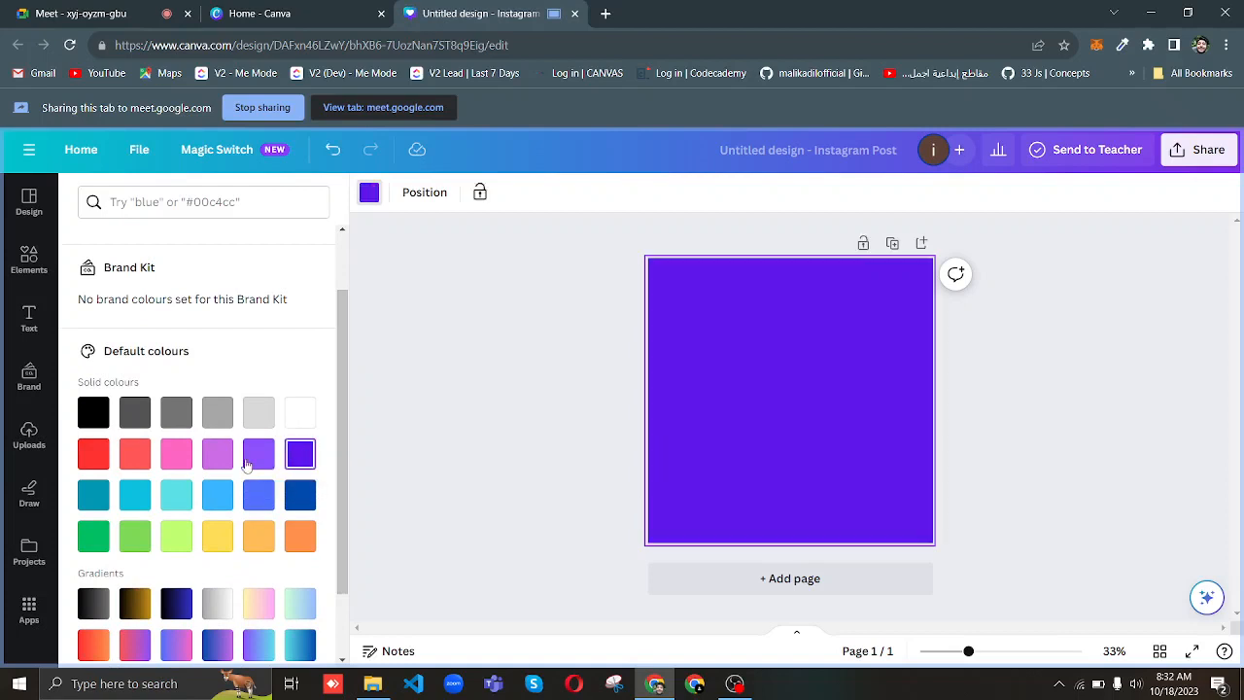
pyautogui.click(259, 454)
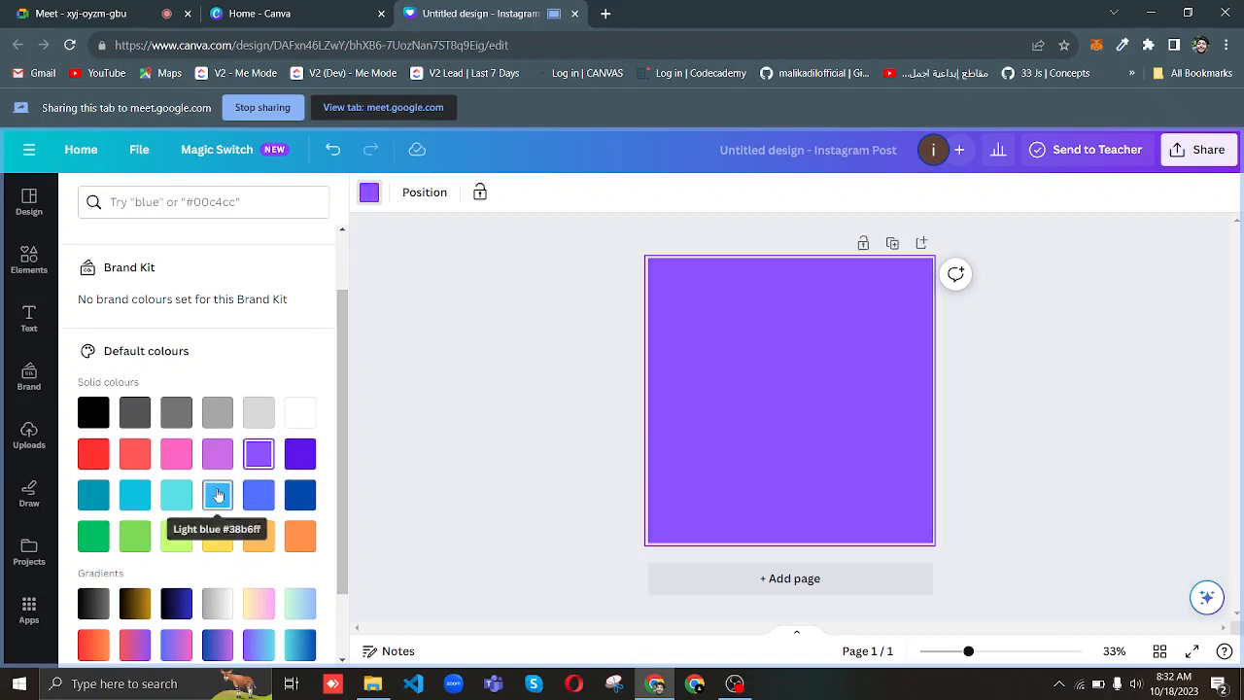
pyautogui.click(221, 493)
pyautogui.click(177, 539)
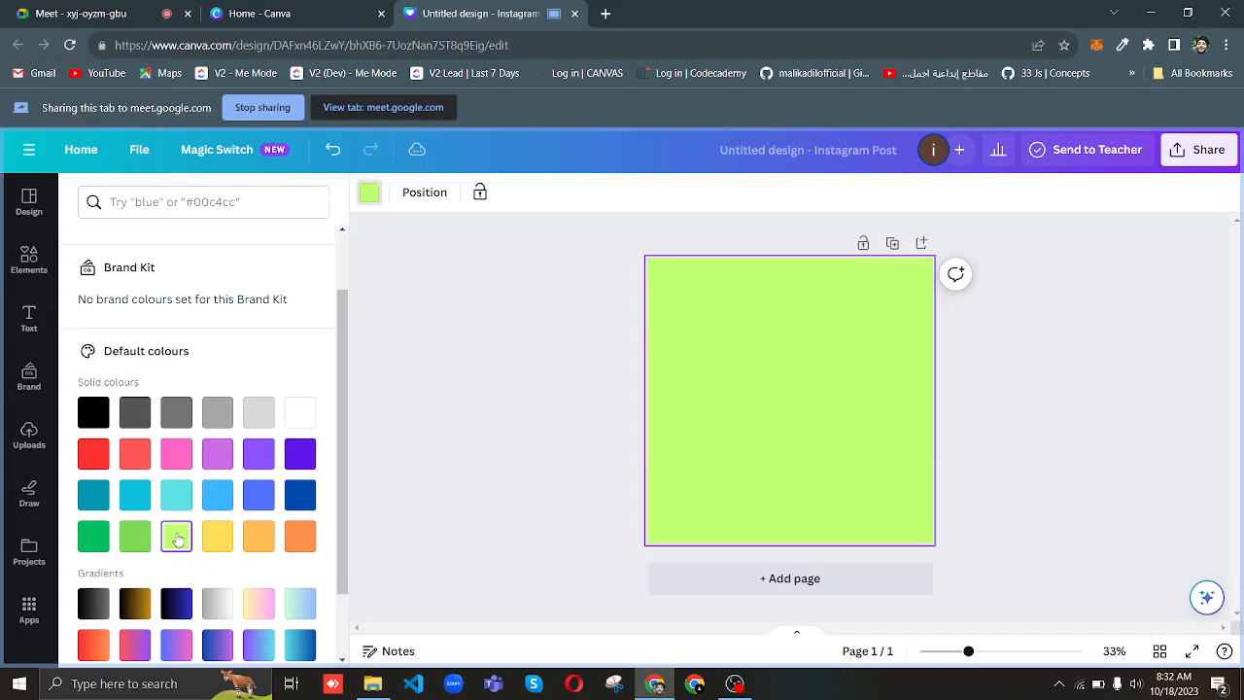
pyautogui.click(122, 539)
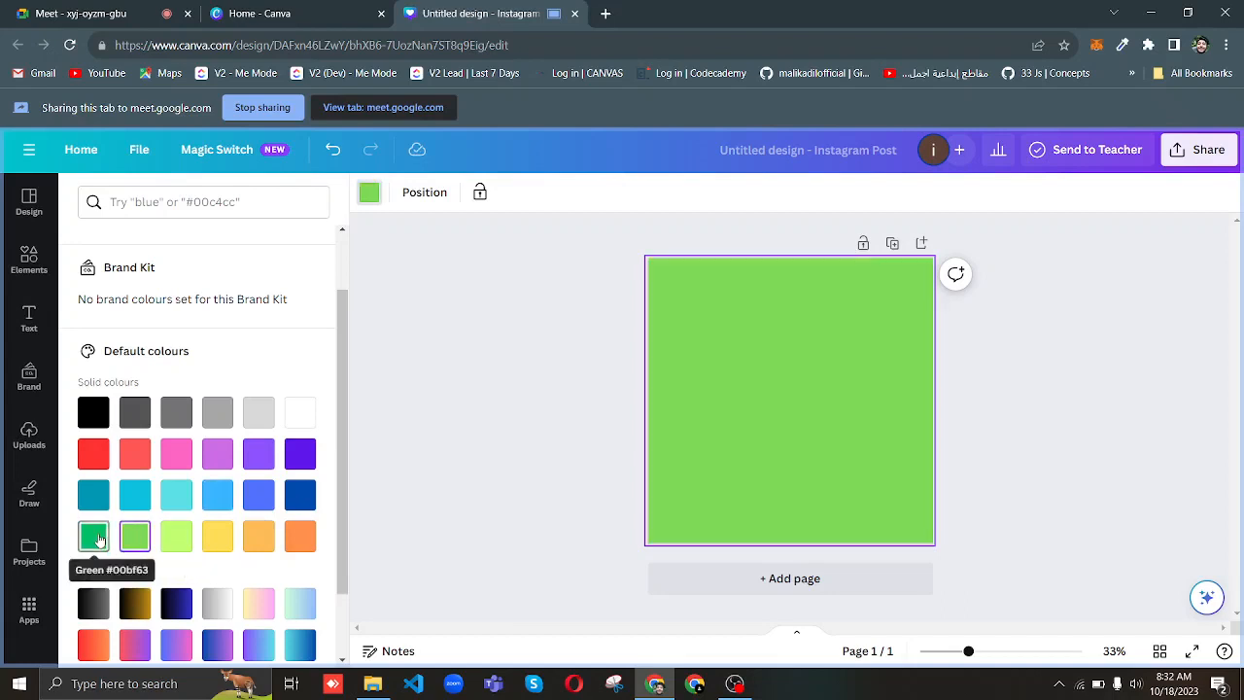
pyautogui.click(93, 535)
# Try the default greys, white, coral, pink and purple #8C52FF as the page background.
pyautogui.click(178, 427)
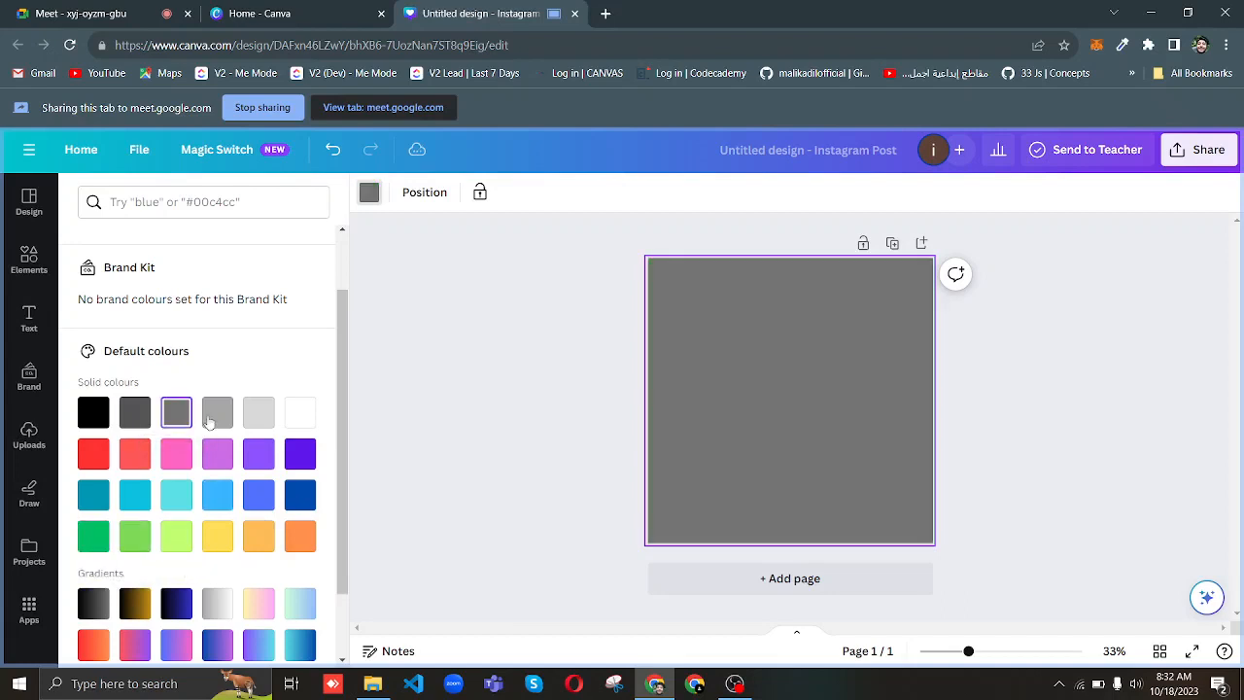
pyautogui.click(301, 416)
pyautogui.click(265, 416)
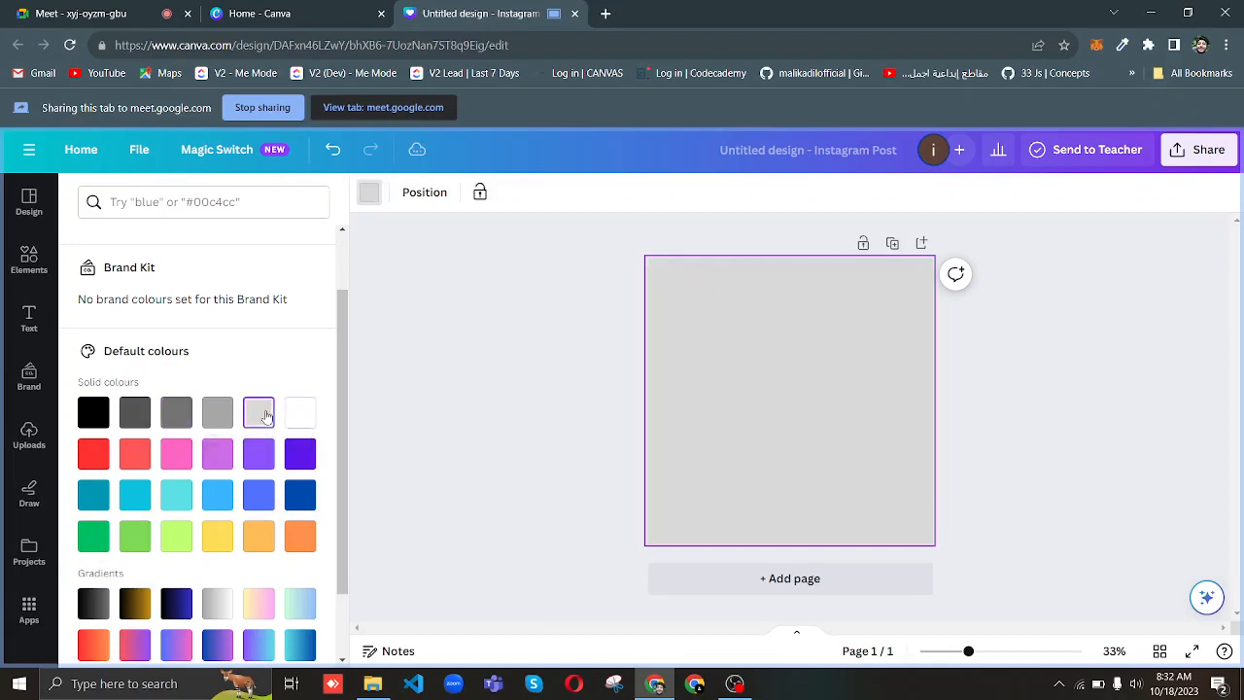
pyautogui.click(220, 416)
pyautogui.click(144, 465)
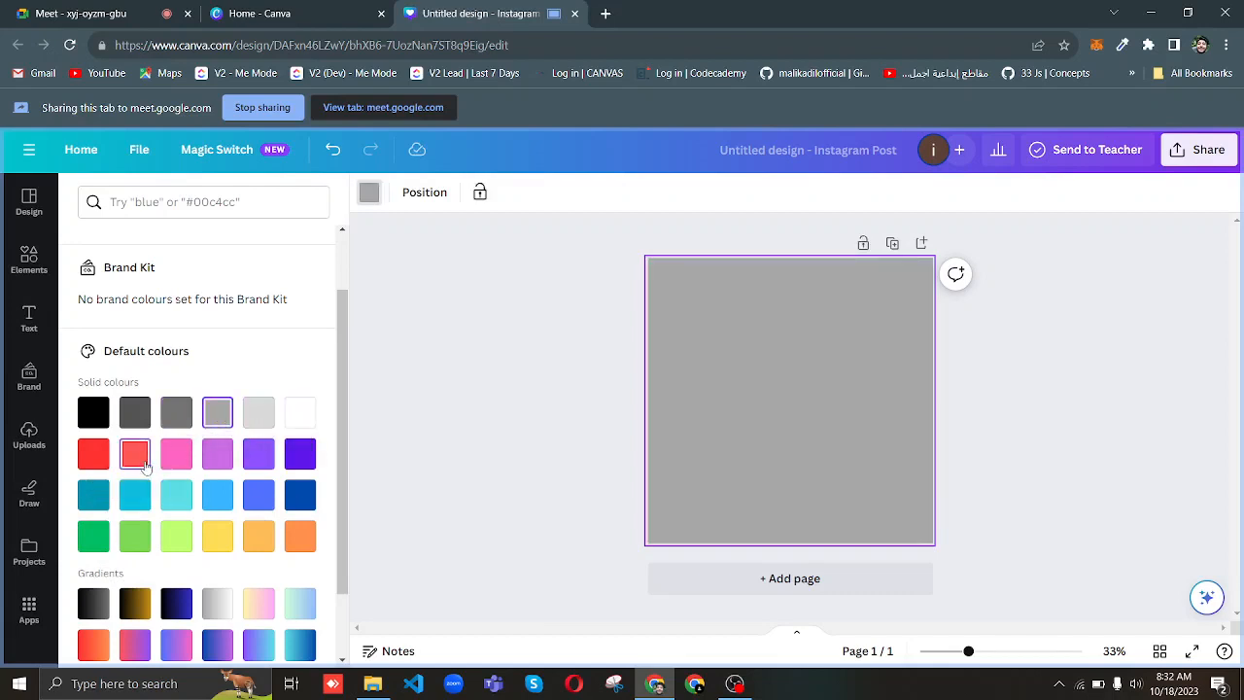
pyautogui.click(181, 465)
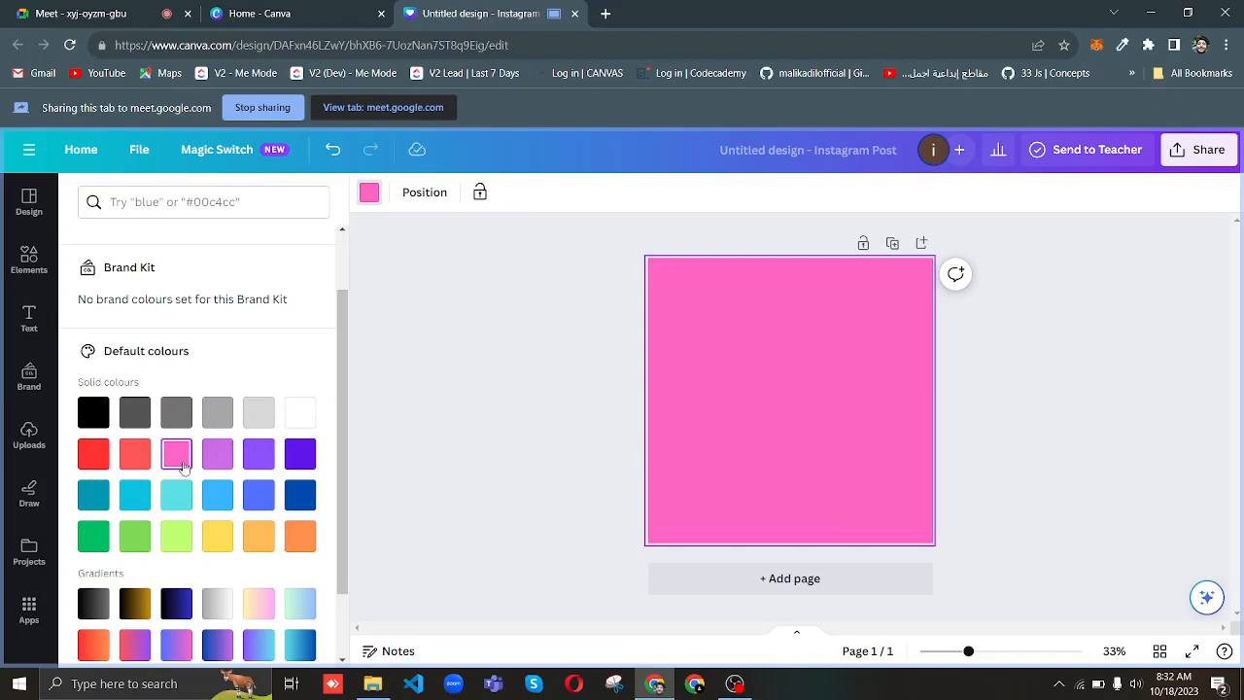
pyautogui.click(260, 457)
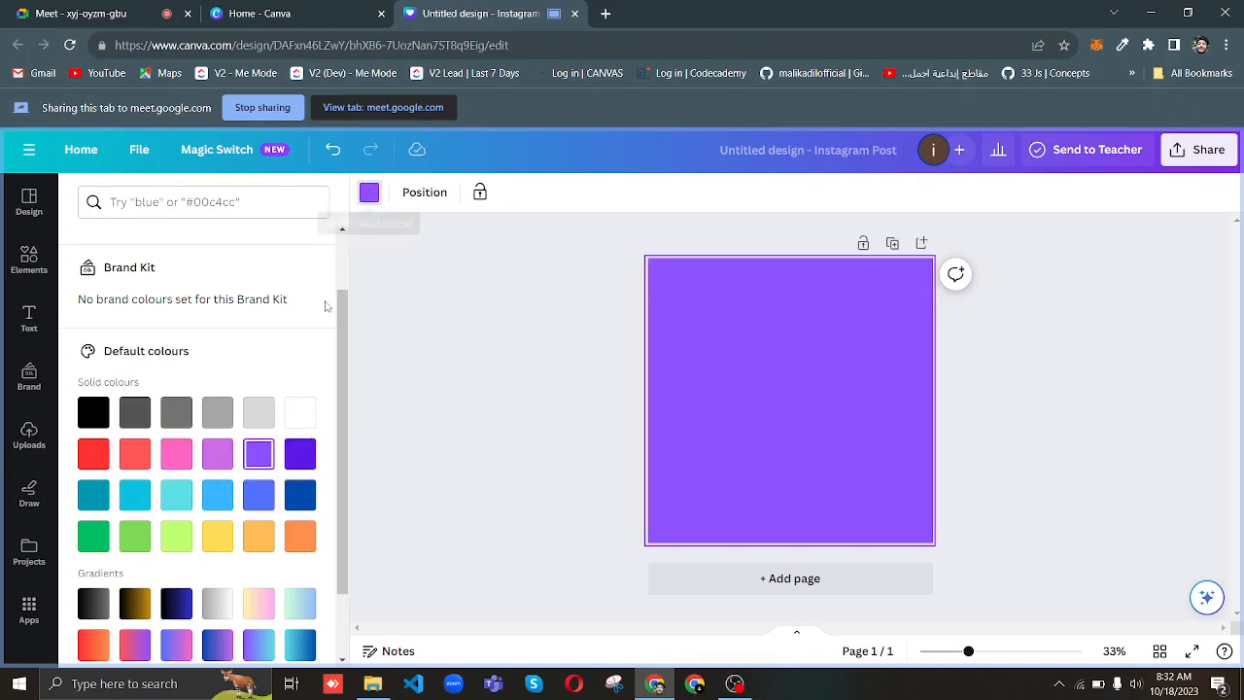
# Add a new solid document colour for the page background, adjusting its hue and shade to the pinkish purple #BE4DC4.
pyautogui.scroll(2, 343, 273)
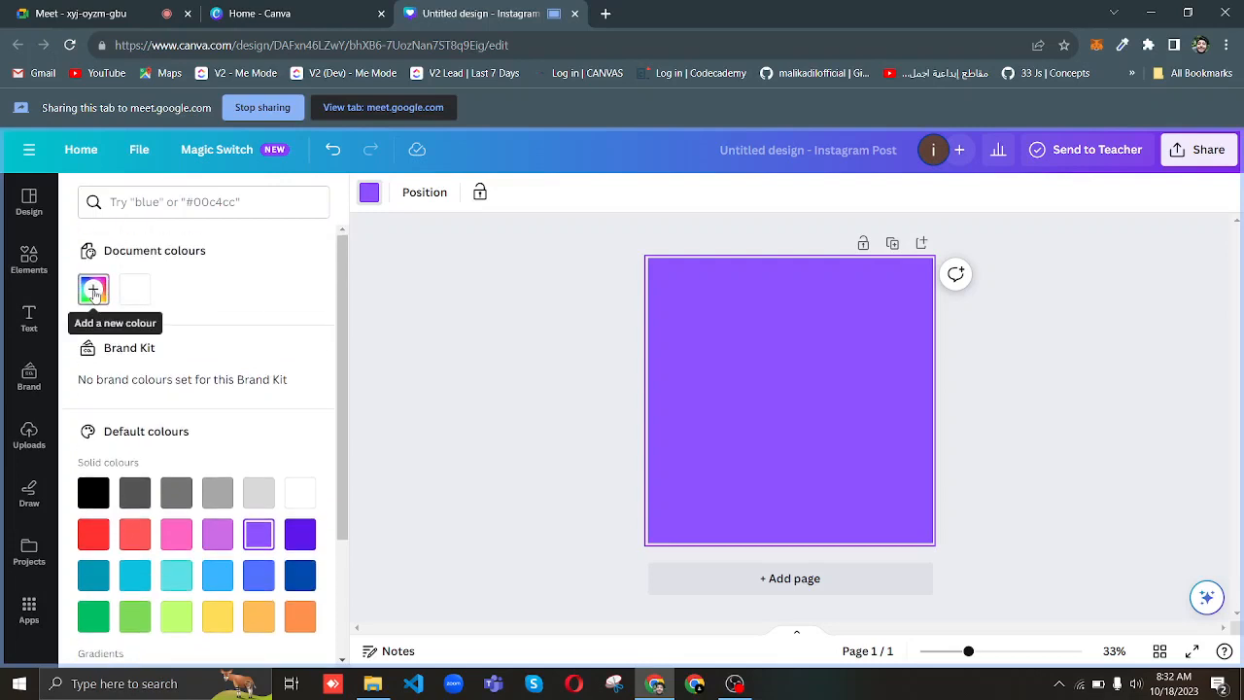
pyautogui.click(94, 292)
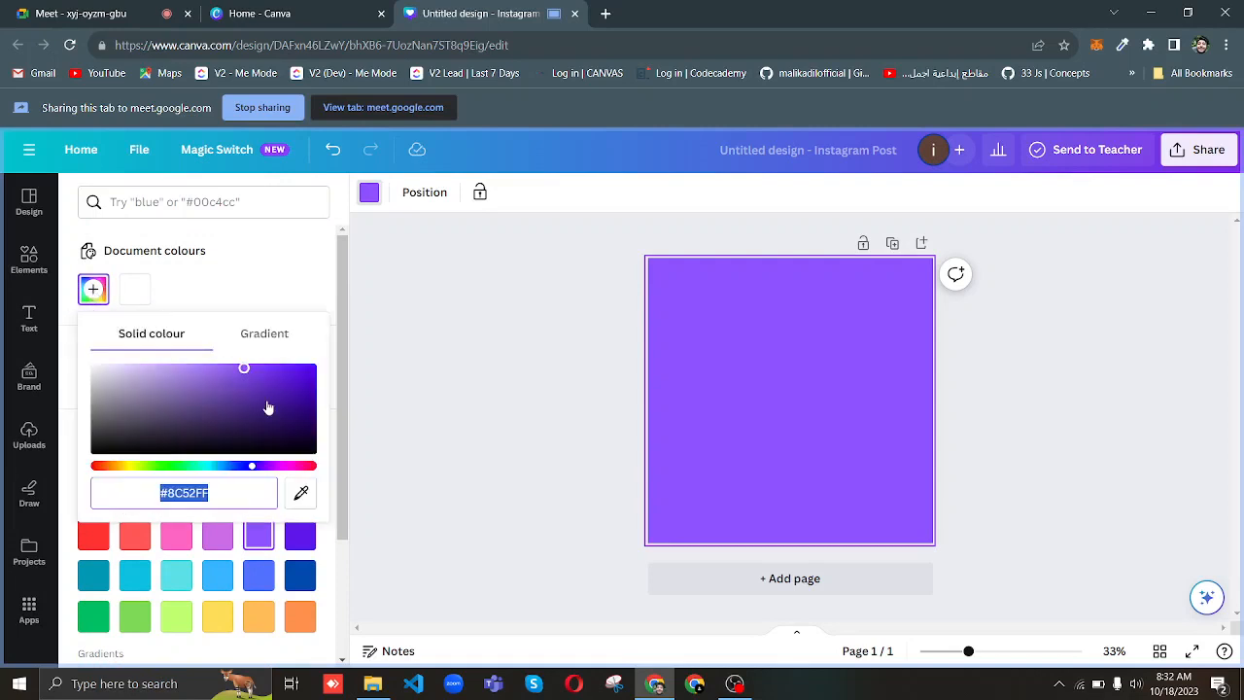
pyautogui.moveTo(244, 369); pyautogui.dragTo(271, 396)
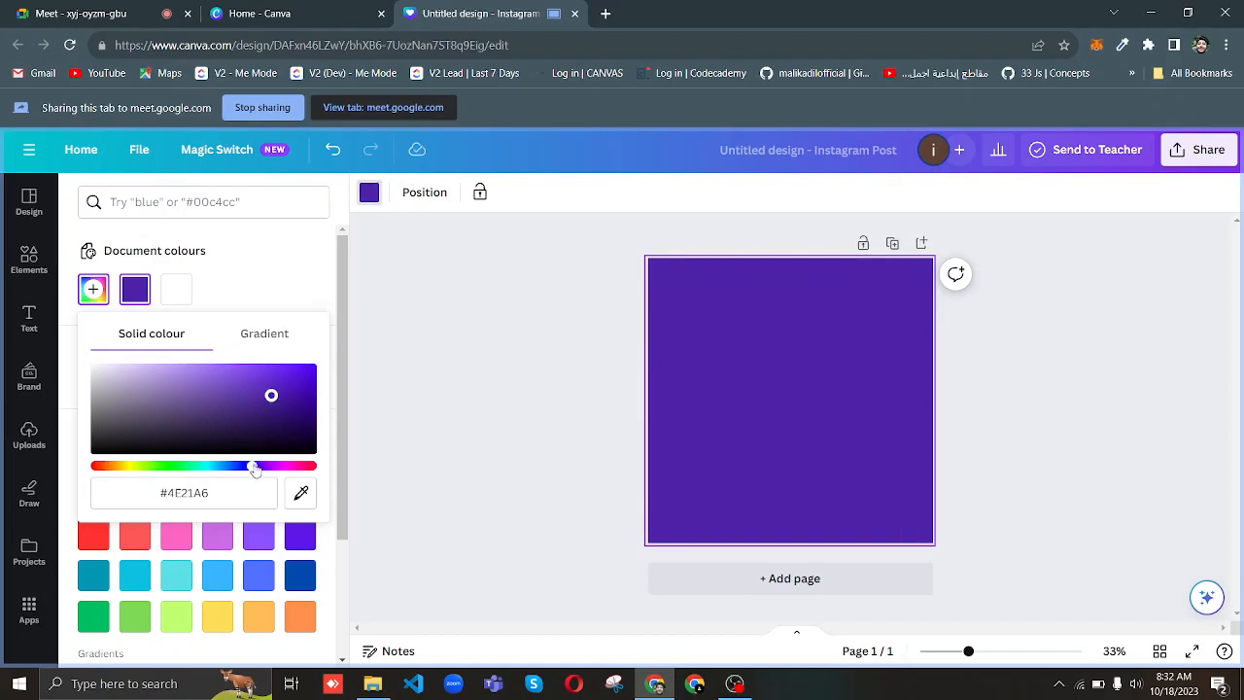
pyautogui.moveTo(249, 465)
pyautogui.mouseDown()
pyautogui.moveTo(98, 478)
pyautogui.moveTo(274, 466)
pyautogui.mouseUp()
pyautogui.click(292, 411)
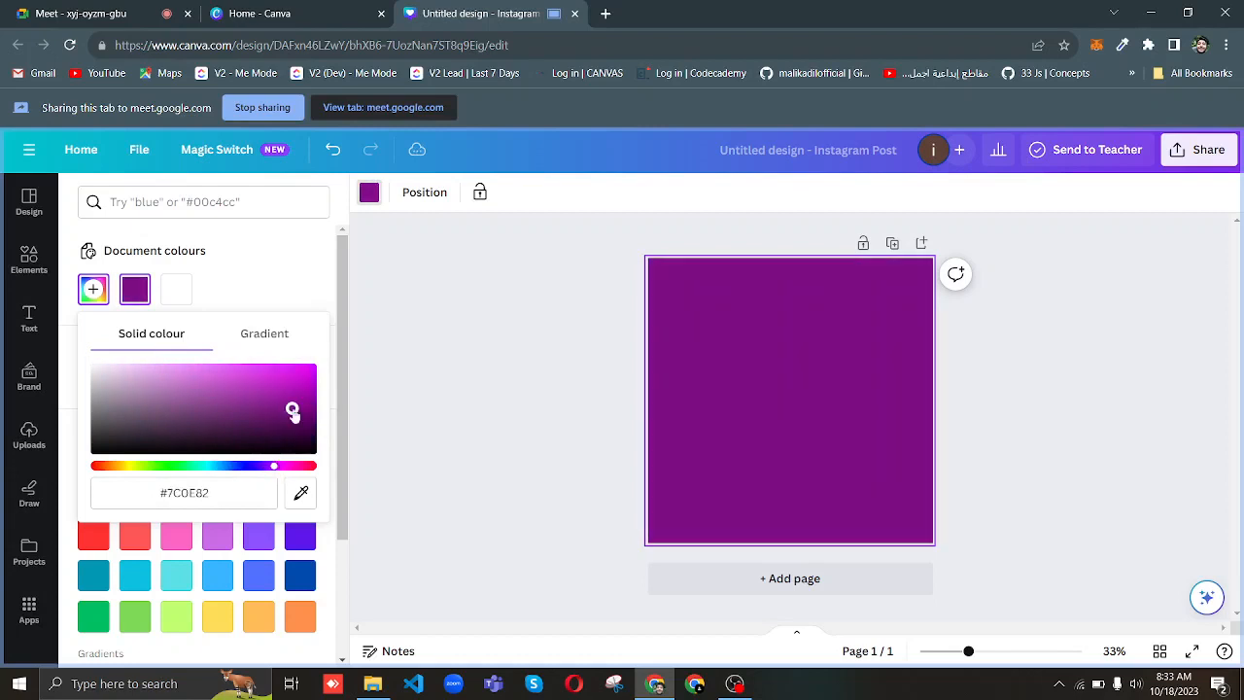
pyautogui.moveTo(293, 410); pyautogui.dragTo(227, 386)
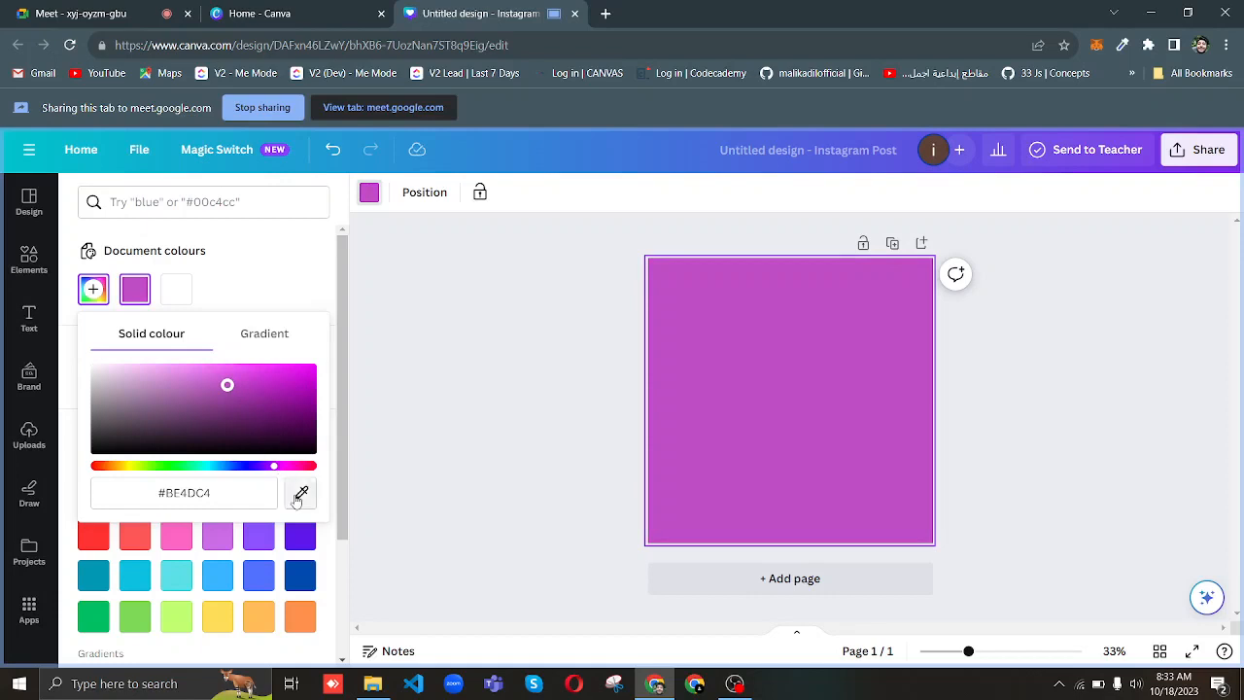
# Vary the custom solid colour's shade for the page background, trying #662E69 and #B82DBF before settling on #991D9F.
pyautogui.click(268, 390)
pyautogui.moveTo(259, 439); pyautogui.dragTo(217, 417)
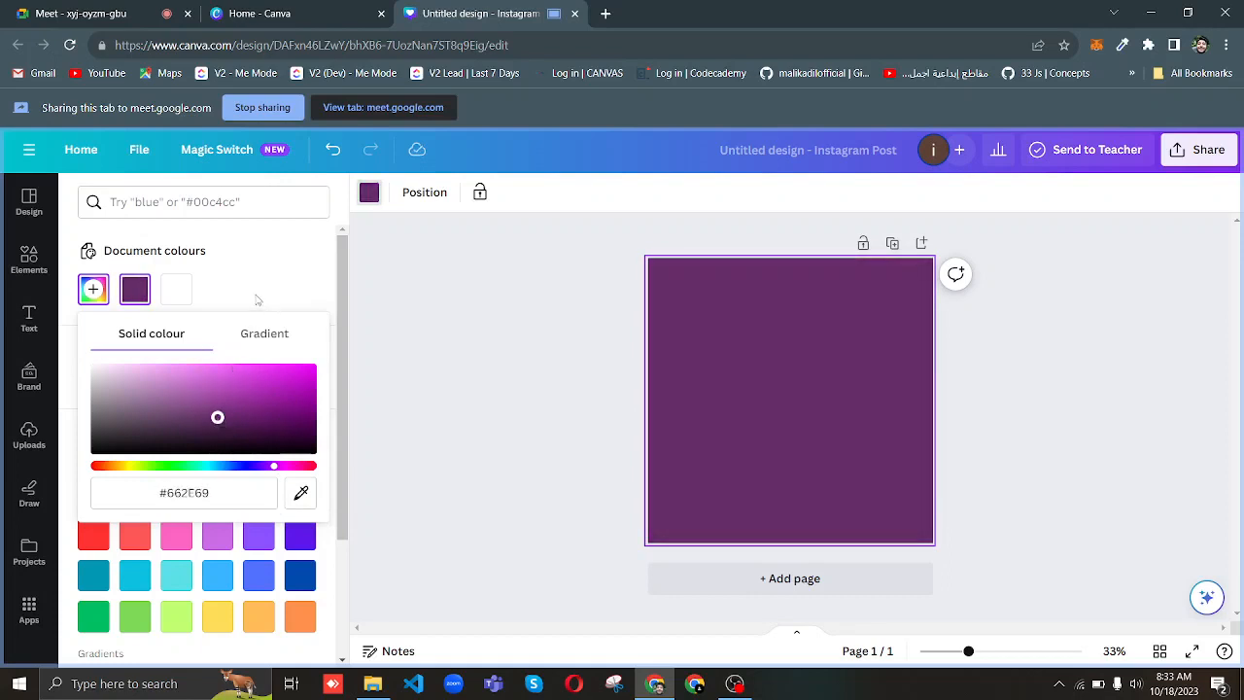
pyautogui.click(264, 389)
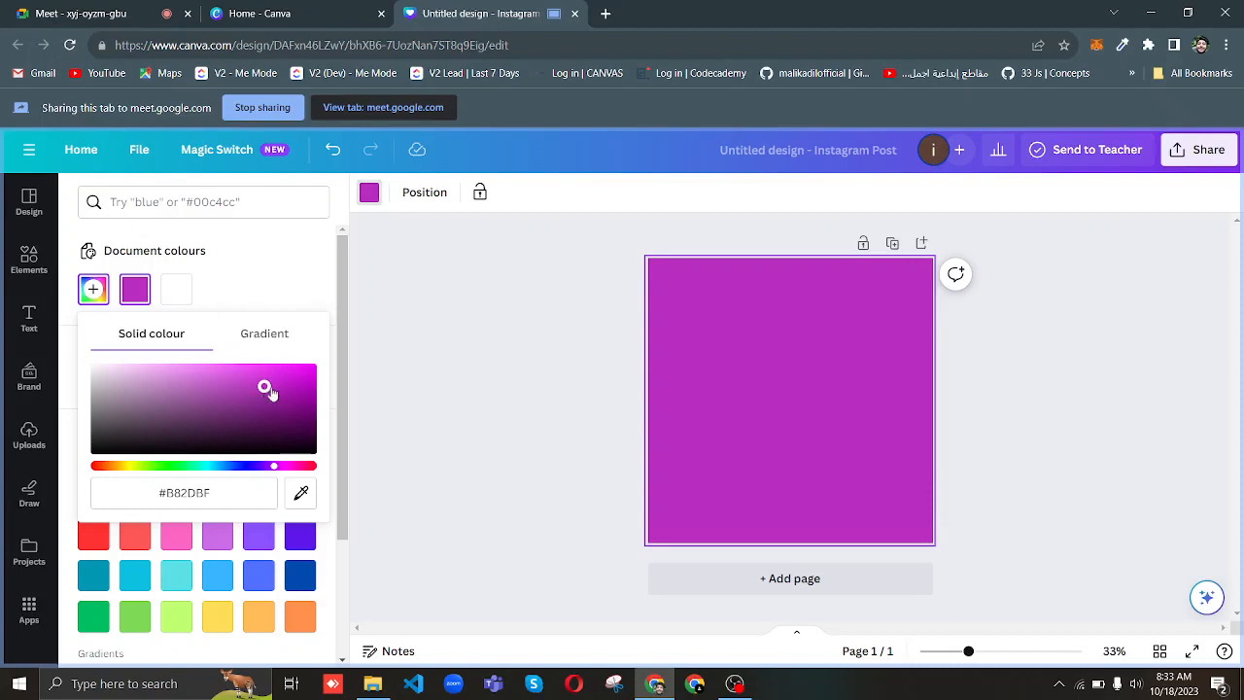
pyautogui.click(275, 400)
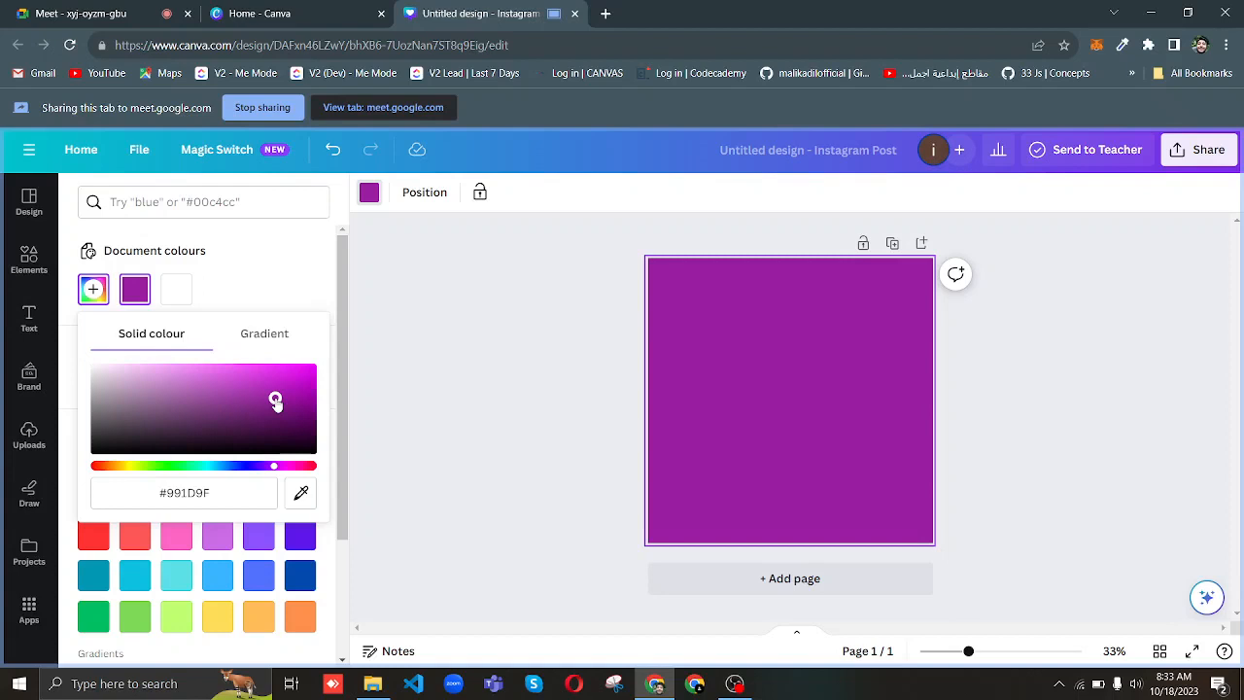
# Turn the custom background into a gradient, try the vertical, diagonal and circular styles, and finish with the 90° linear style.
pyautogui.click(264, 335)
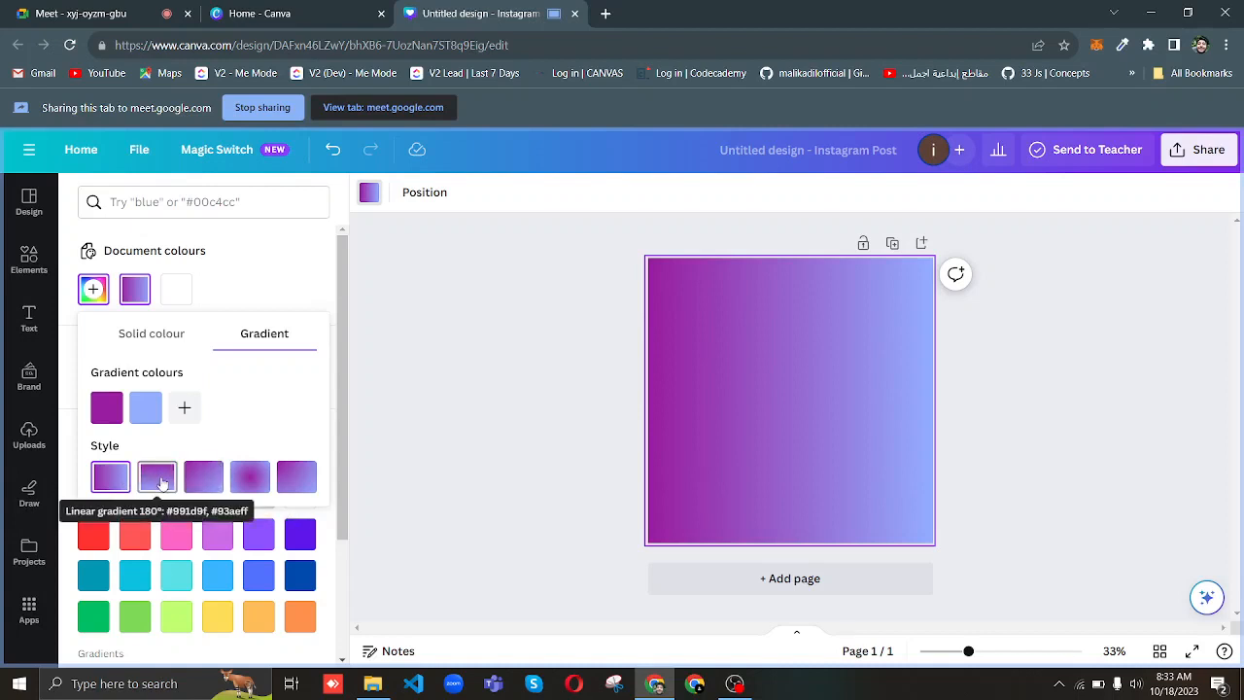
pyautogui.click(162, 483)
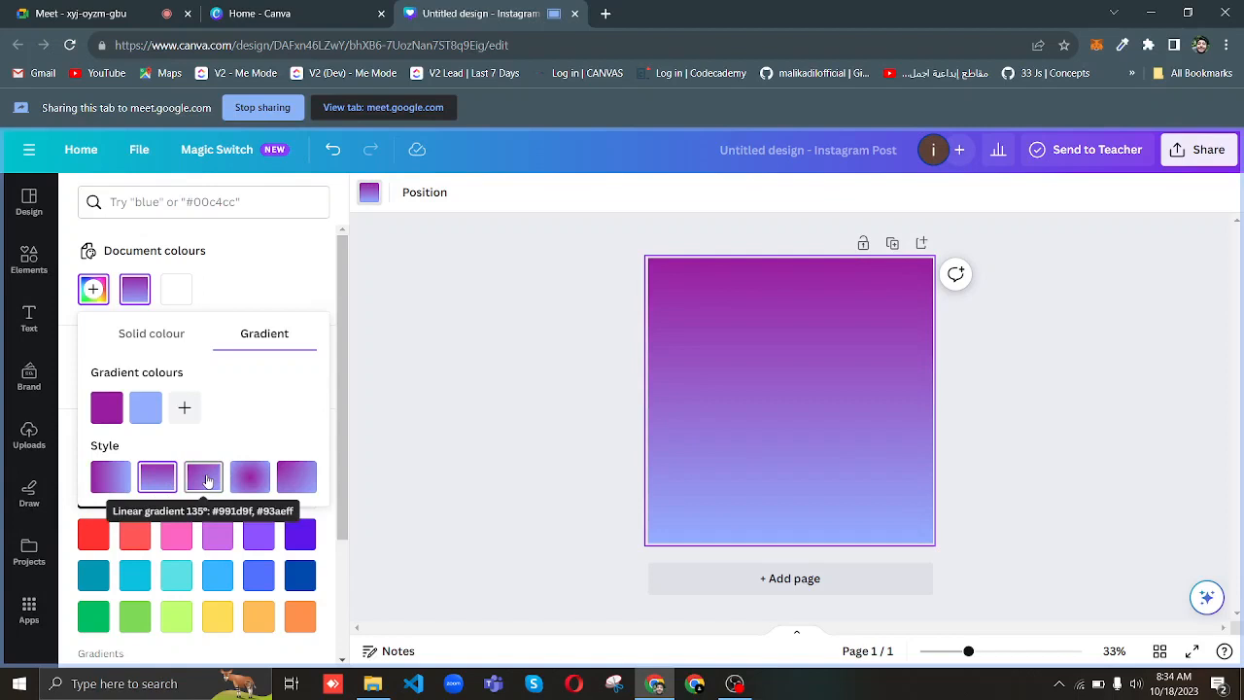
pyautogui.click(207, 481)
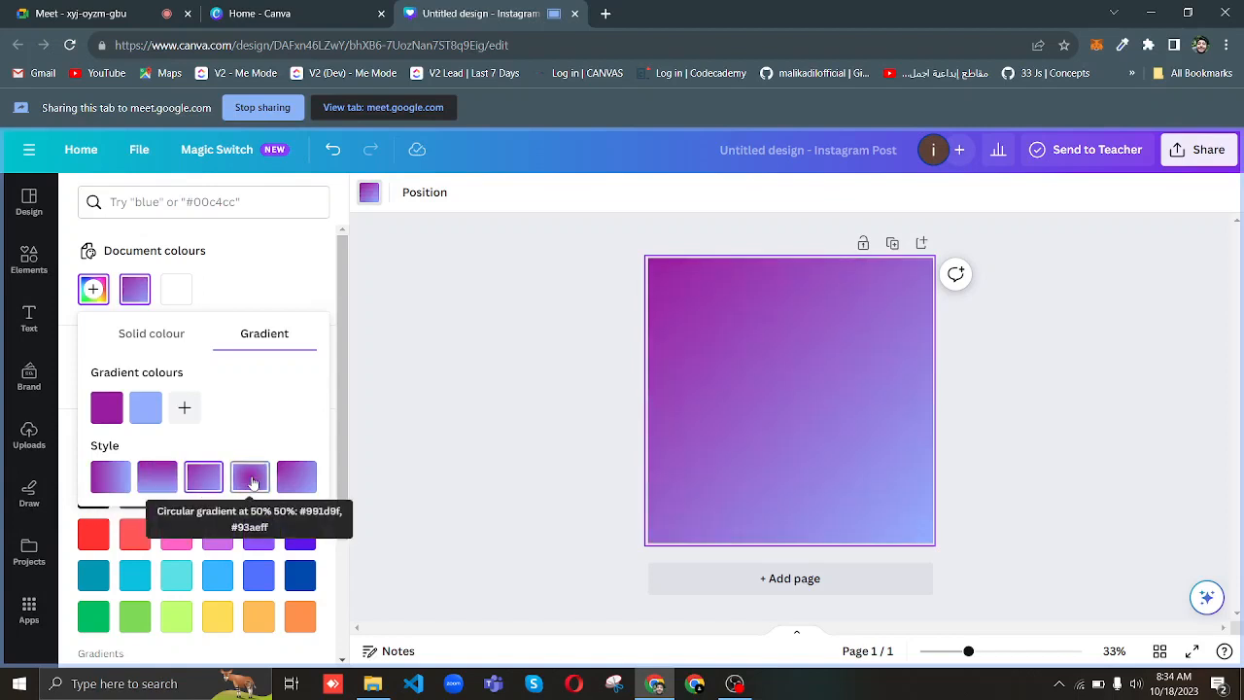
pyautogui.click(252, 481)
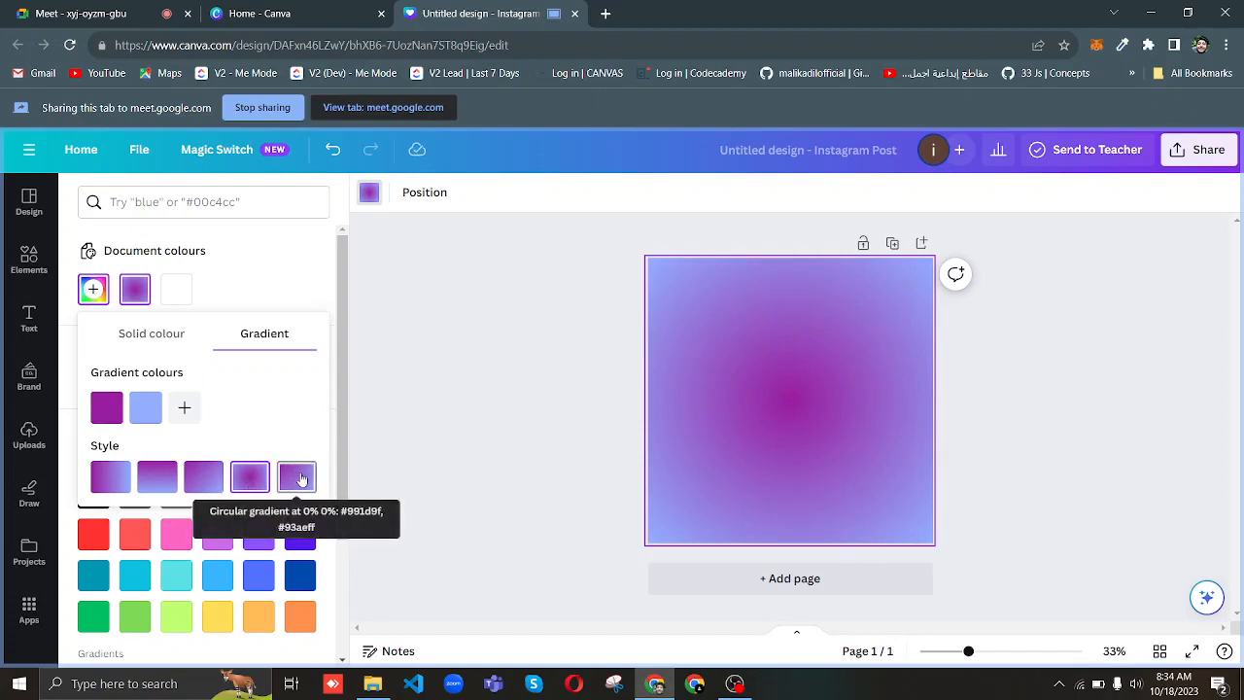
pyautogui.click(299, 477)
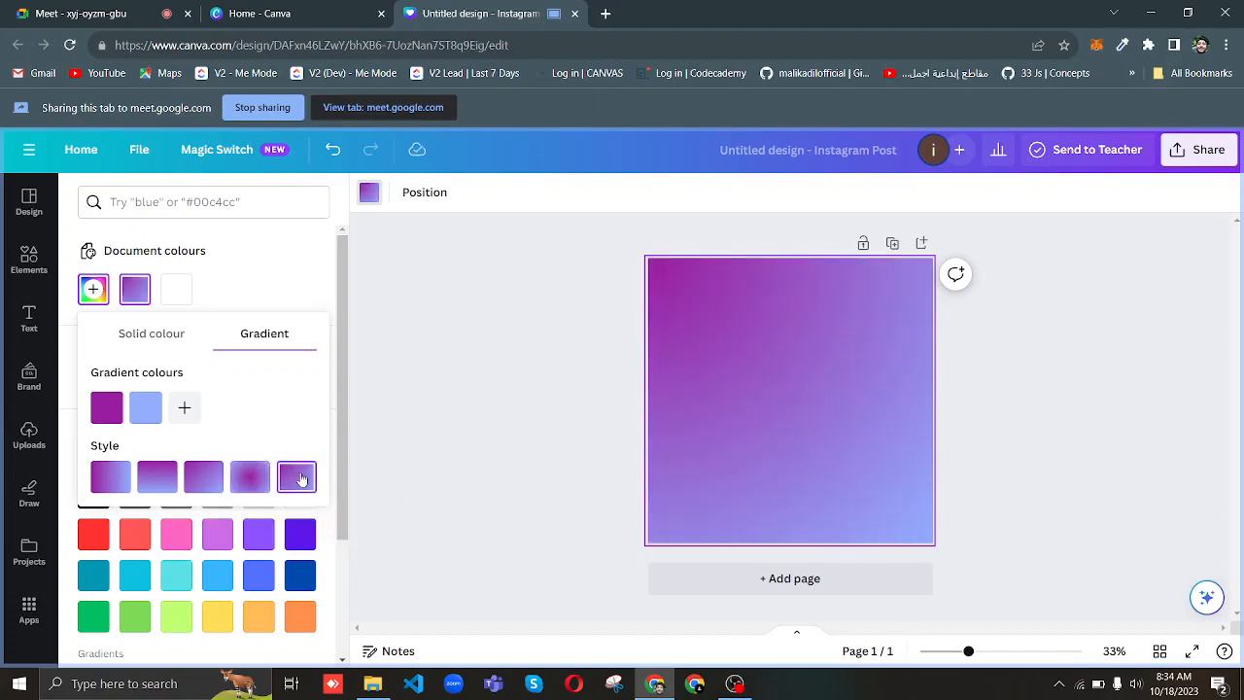
pyautogui.click(203, 478)
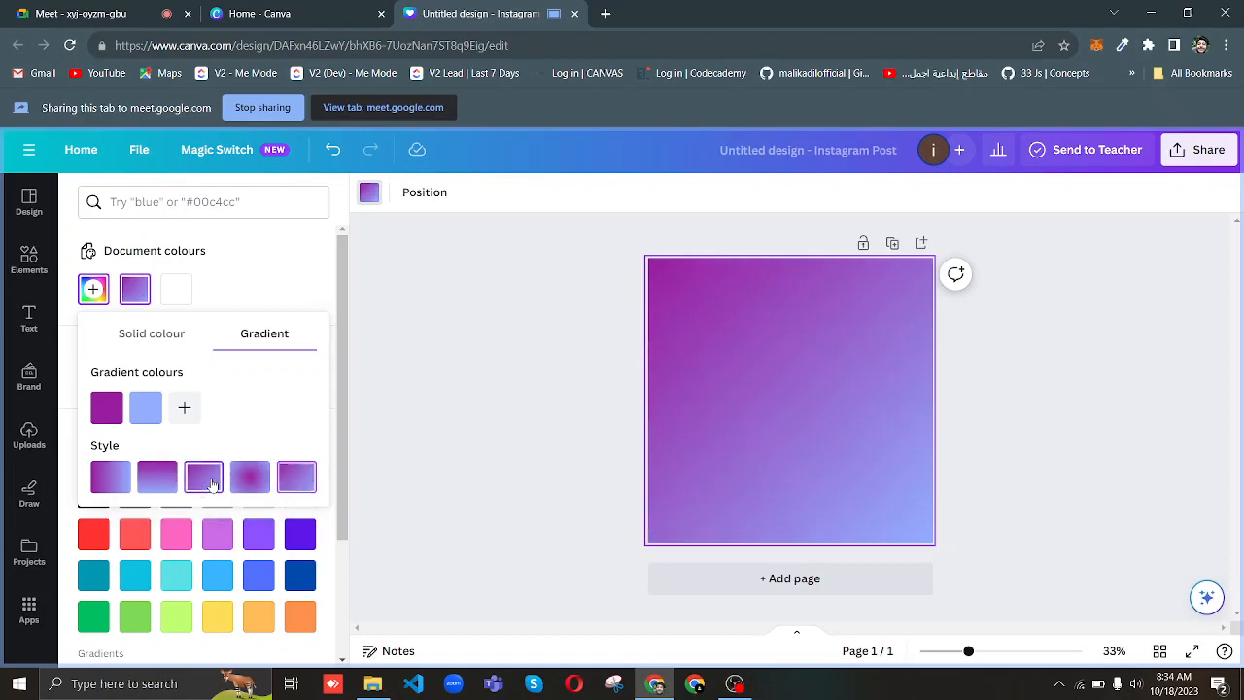
pyautogui.click(159, 477)
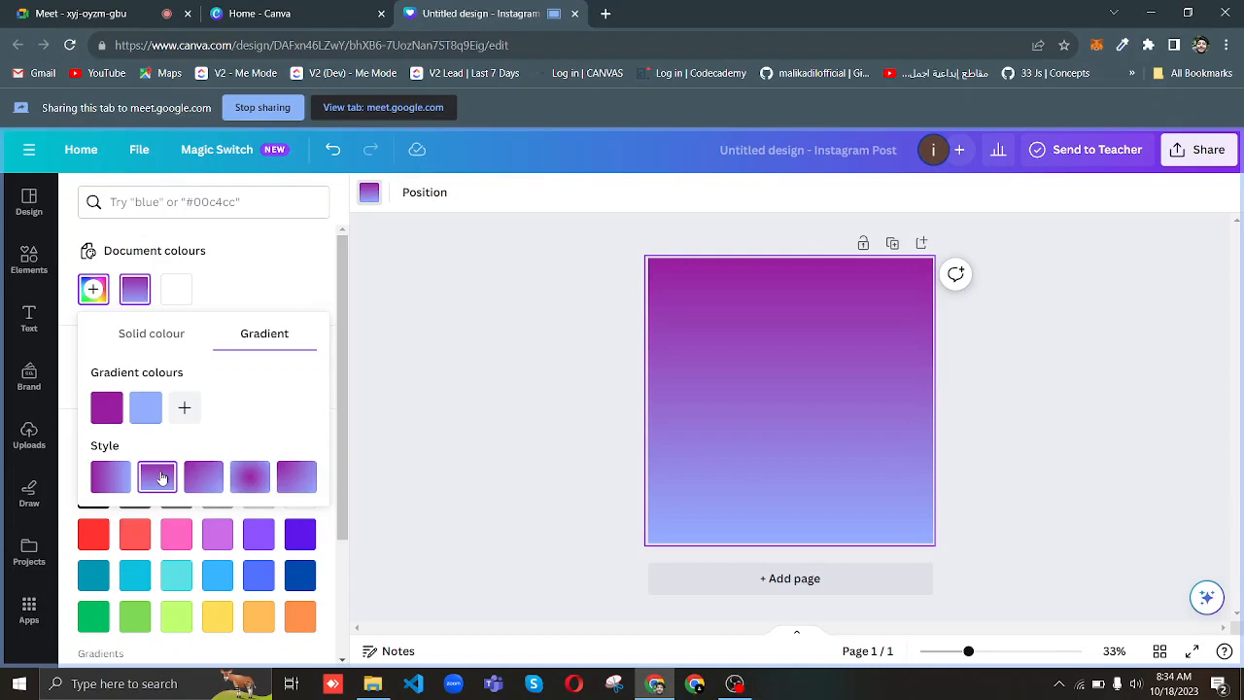
pyautogui.click(109, 483)
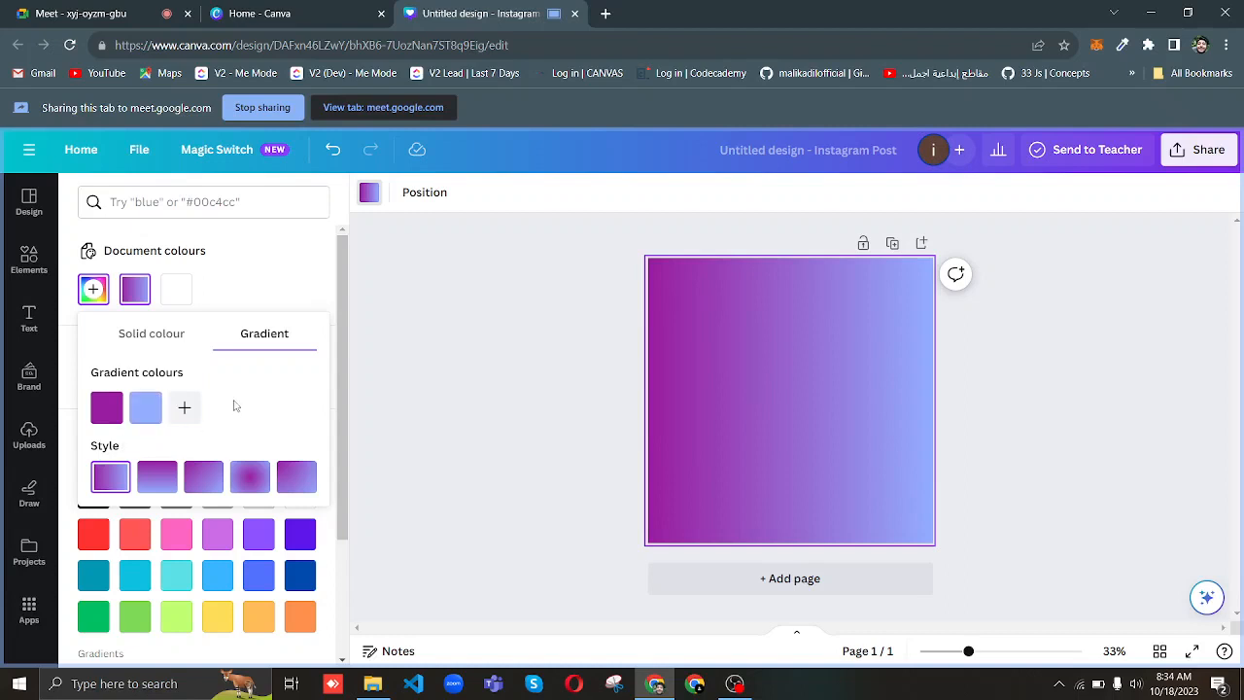
# Change the gradient's second colour to near-black #181819 and close the colour options.
pyautogui.click(146, 409)
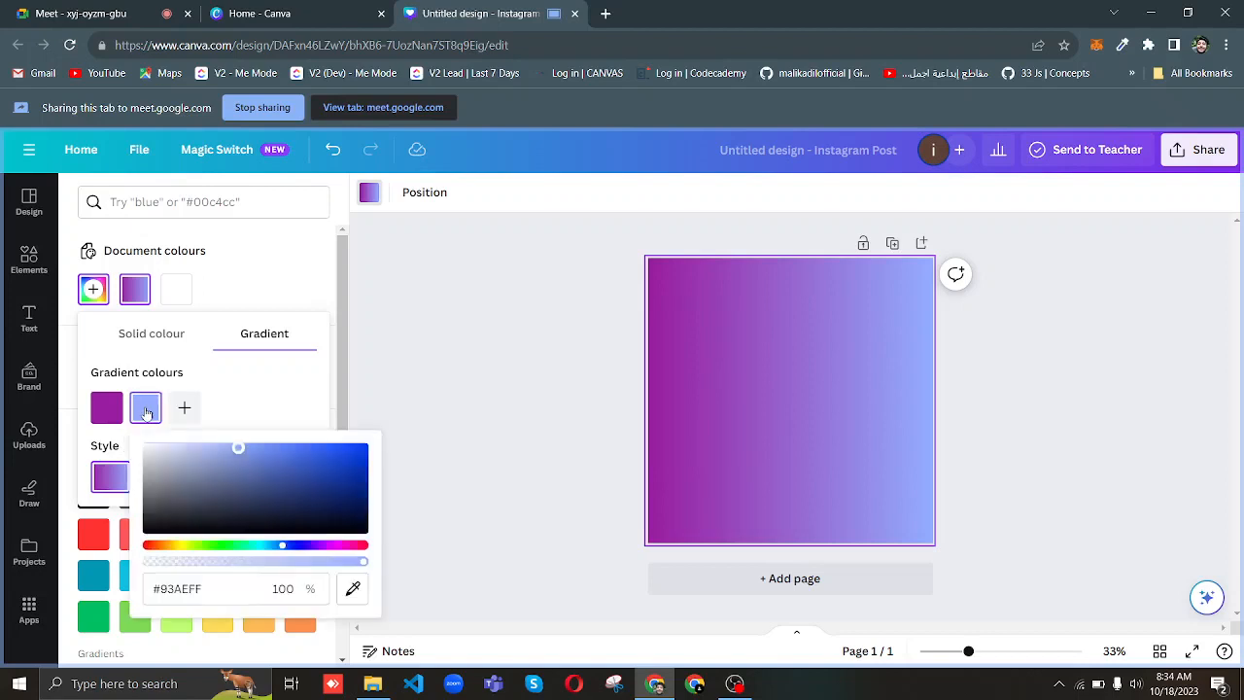
pyautogui.click(160, 501)
pyautogui.moveTo(159, 502); pyautogui.dragTo(153, 526)
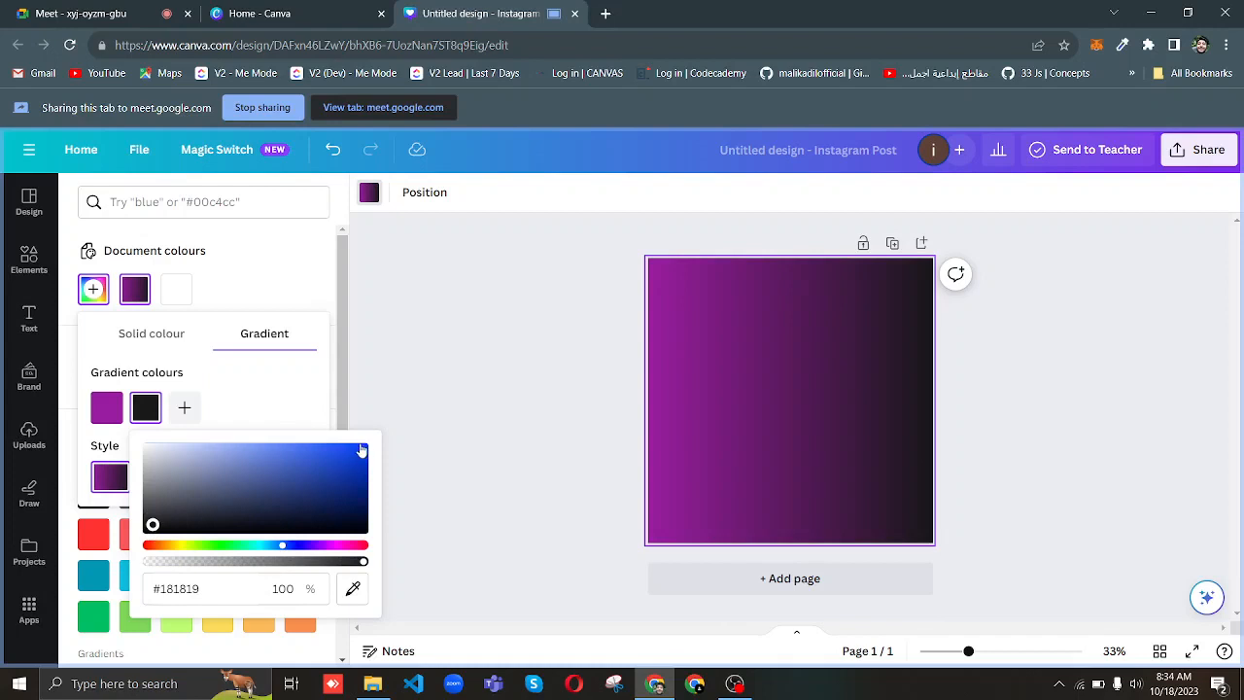
pyautogui.click(364, 393)
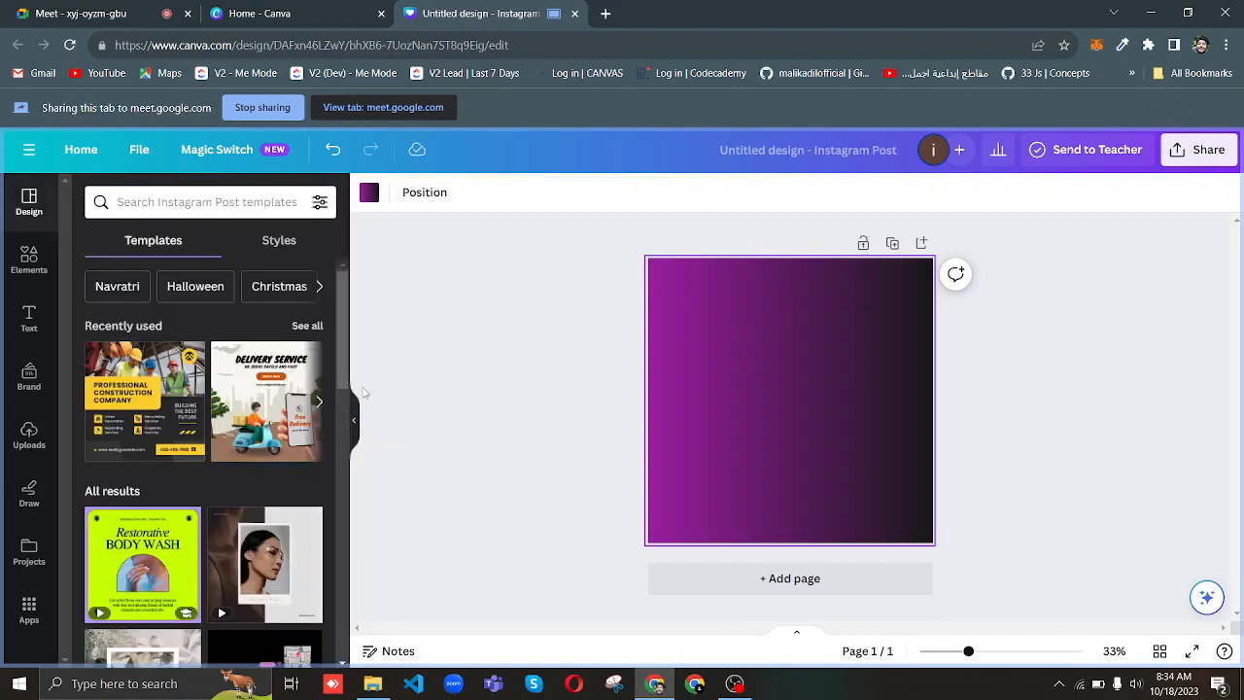
# Reopen the page's colour options and set the background to the default purple #8C52FF.
pyautogui.click(367, 196)
pyautogui.click(436, 398)
pyautogui.click(372, 193)
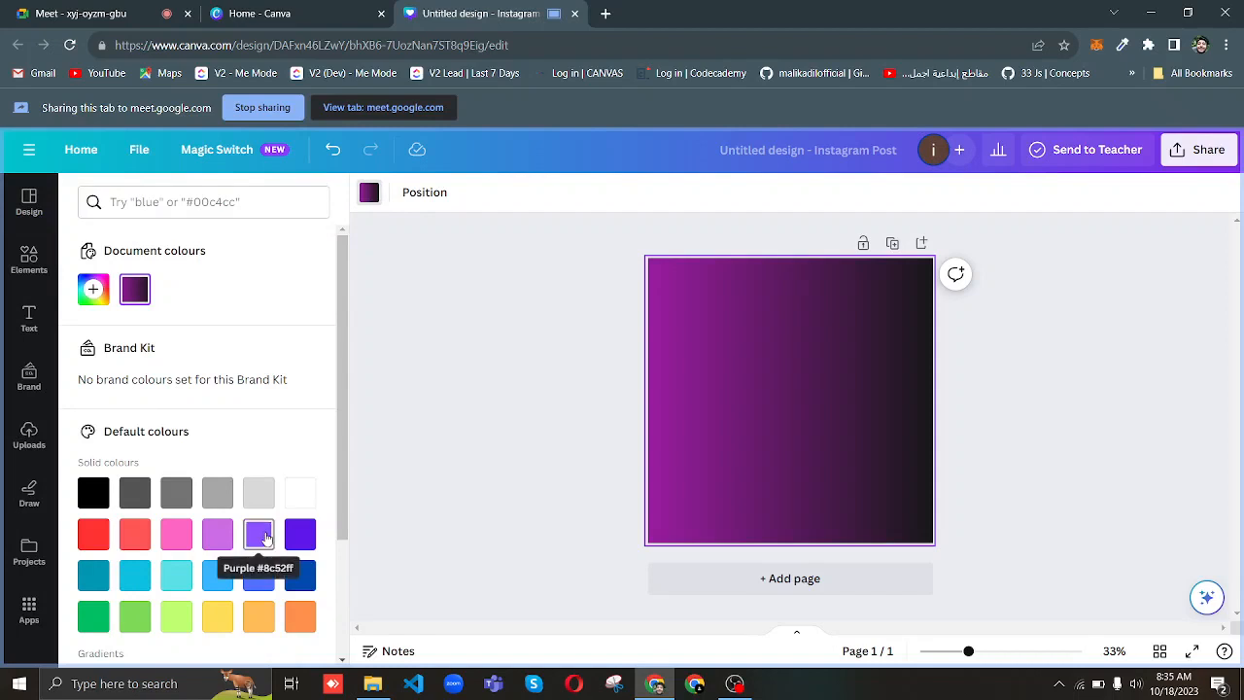
pyautogui.click(265, 539)
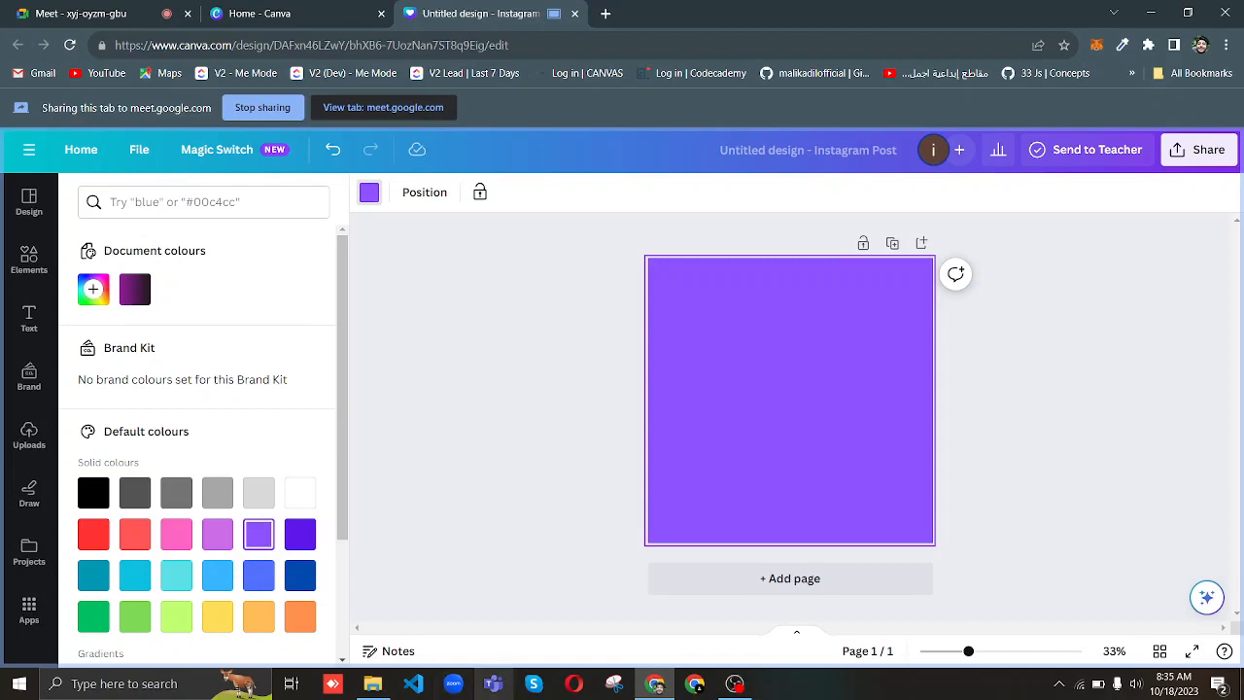
# Switch to the Meet call, resume presenting the shared design, and return to the Instagram Post.
pyautogui.click(49, 12)
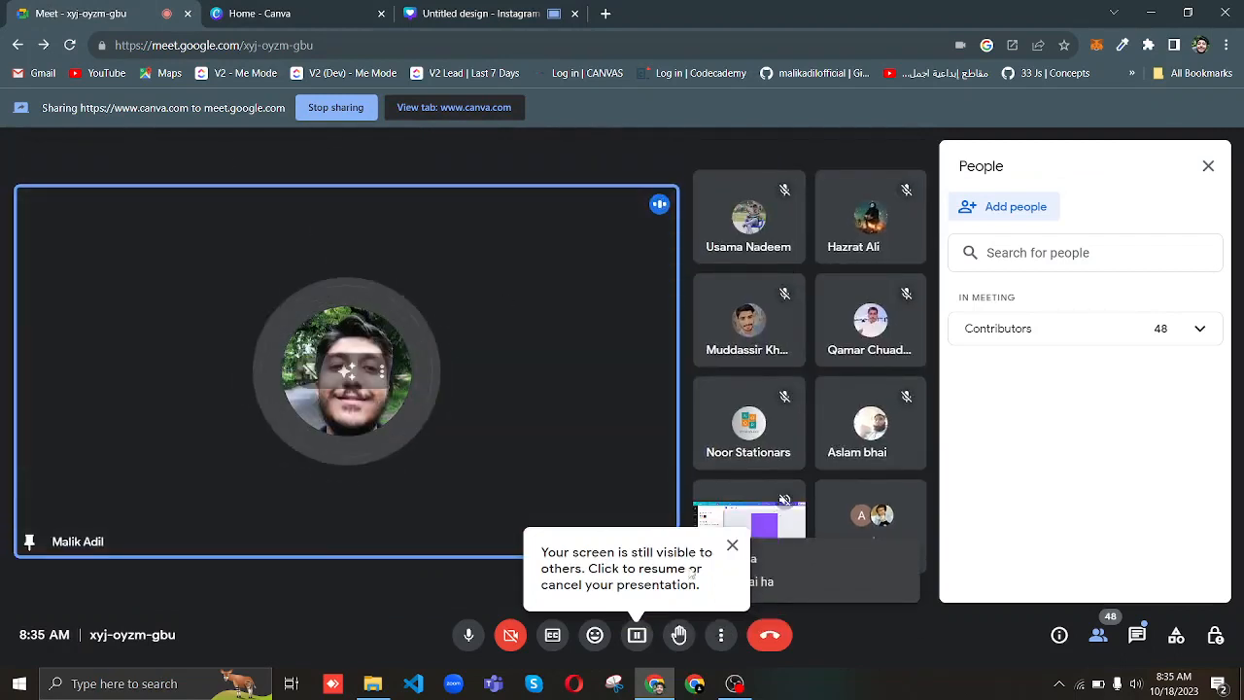
pyautogui.click(732, 545)
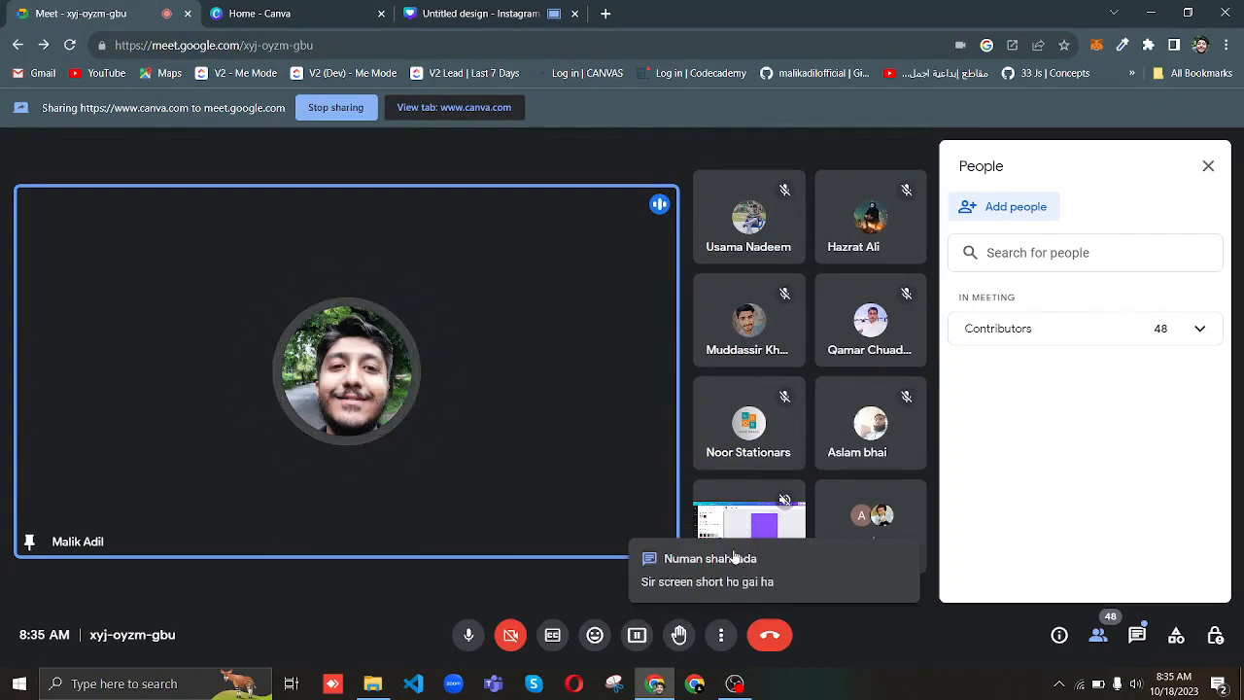
pyautogui.click(637, 636)
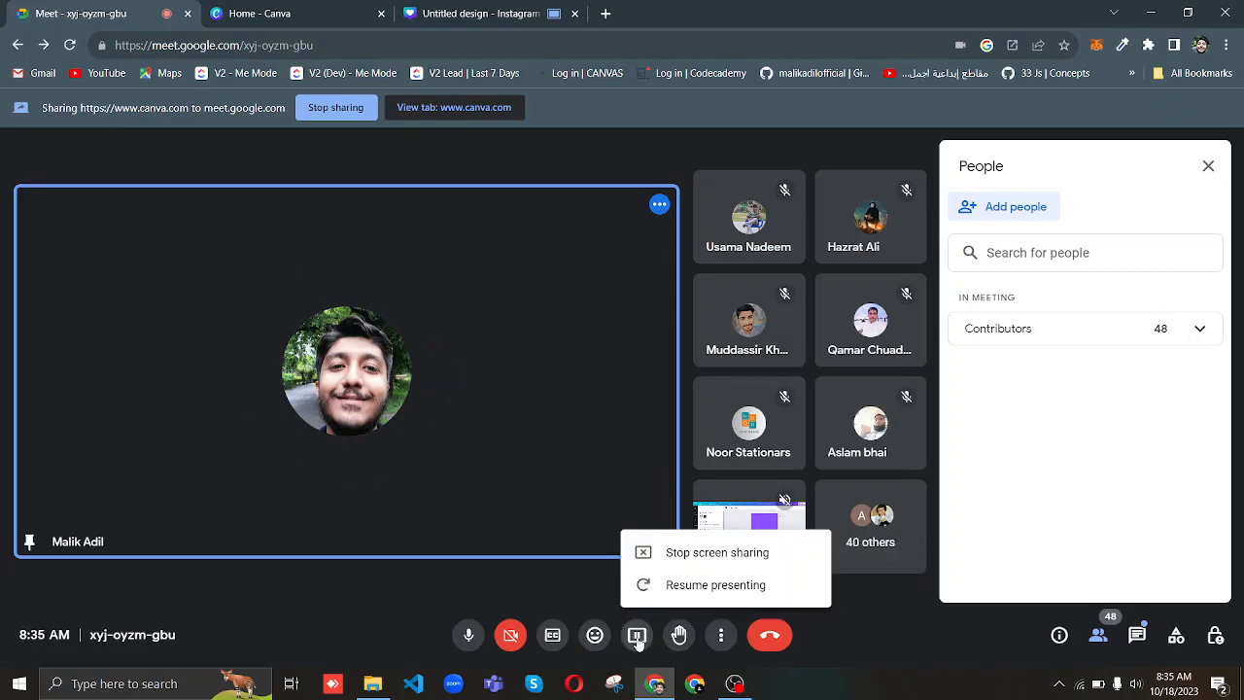
pyautogui.click(700, 595)
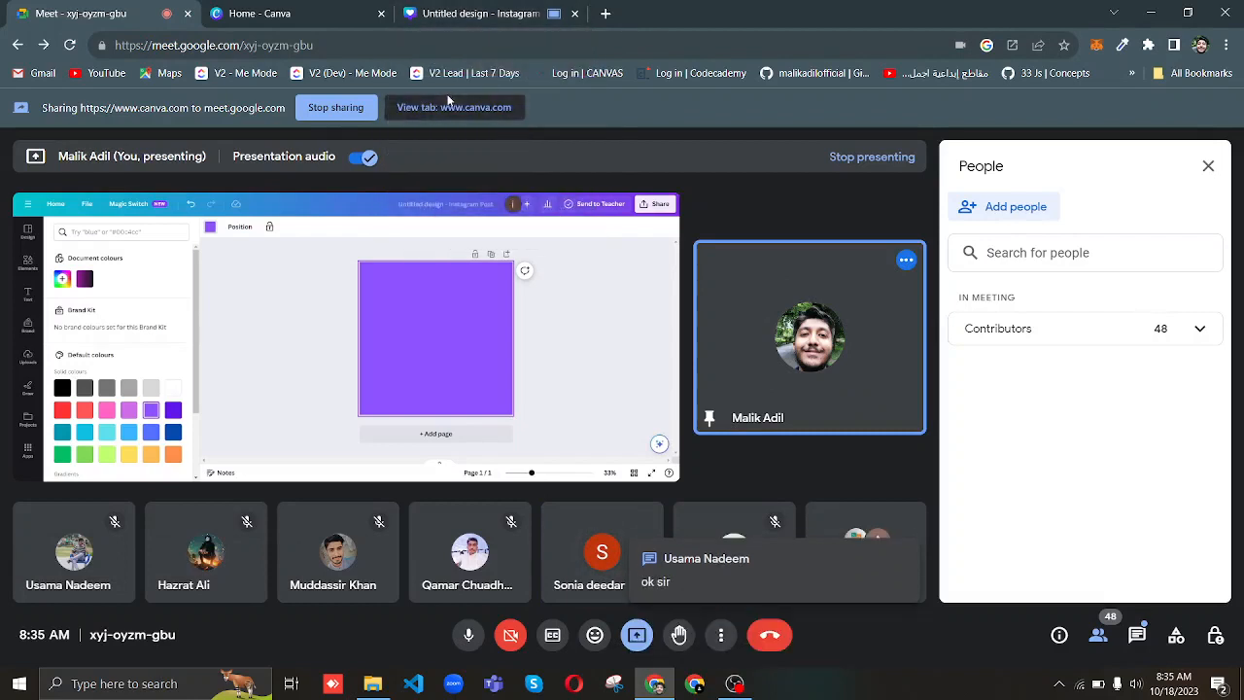
pyautogui.click(474, 12)
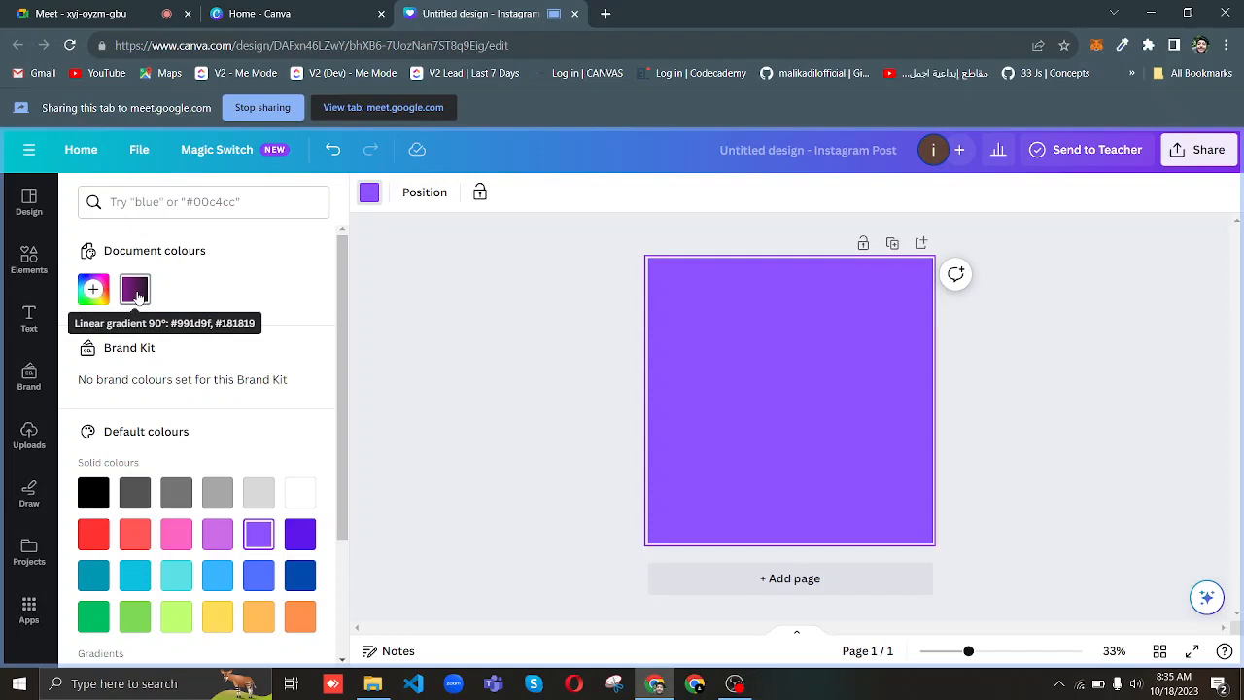
# Reapply the document's linear gradient from #991D9F to #181819 to the page and show the default gradients.
pyautogui.click(136, 292)
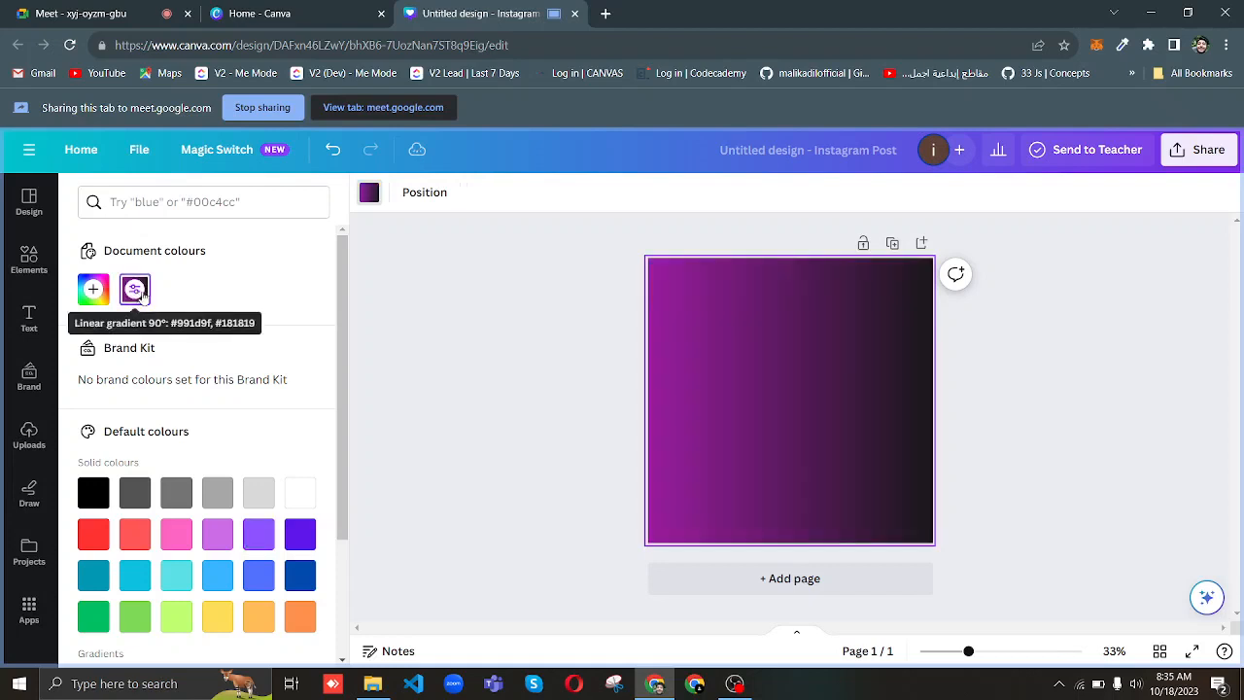
pyautogui.click(518, 446)
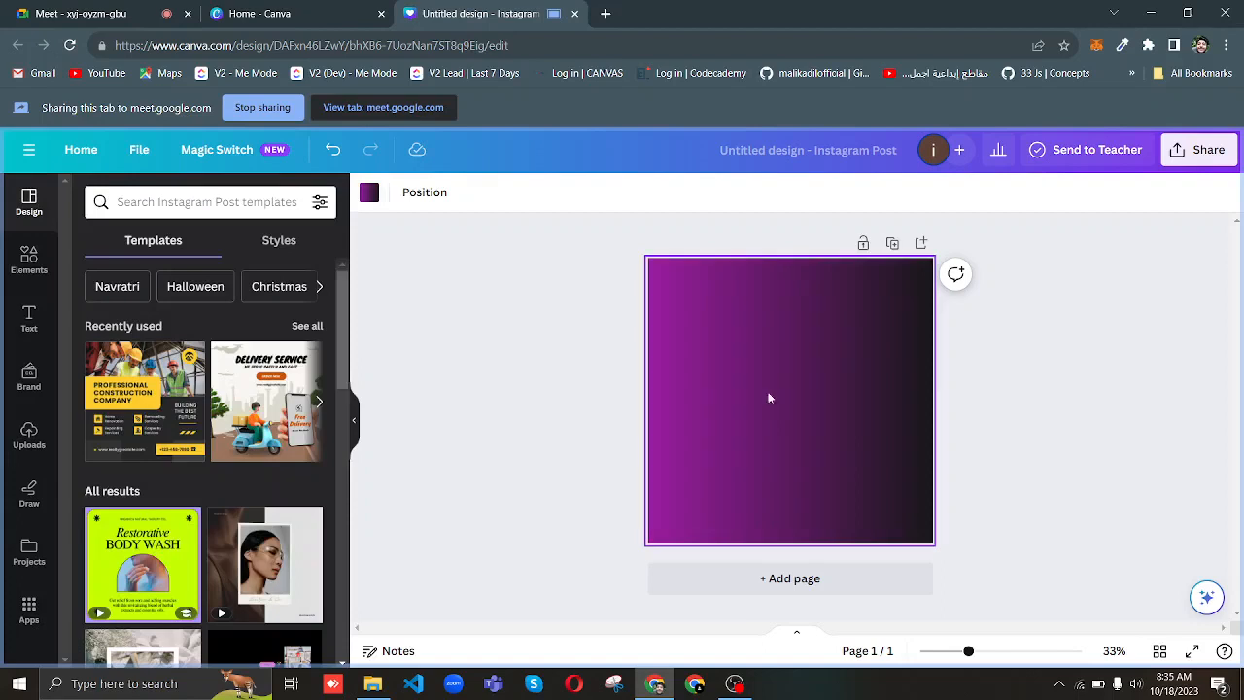
pyautogui.click(370, 195)
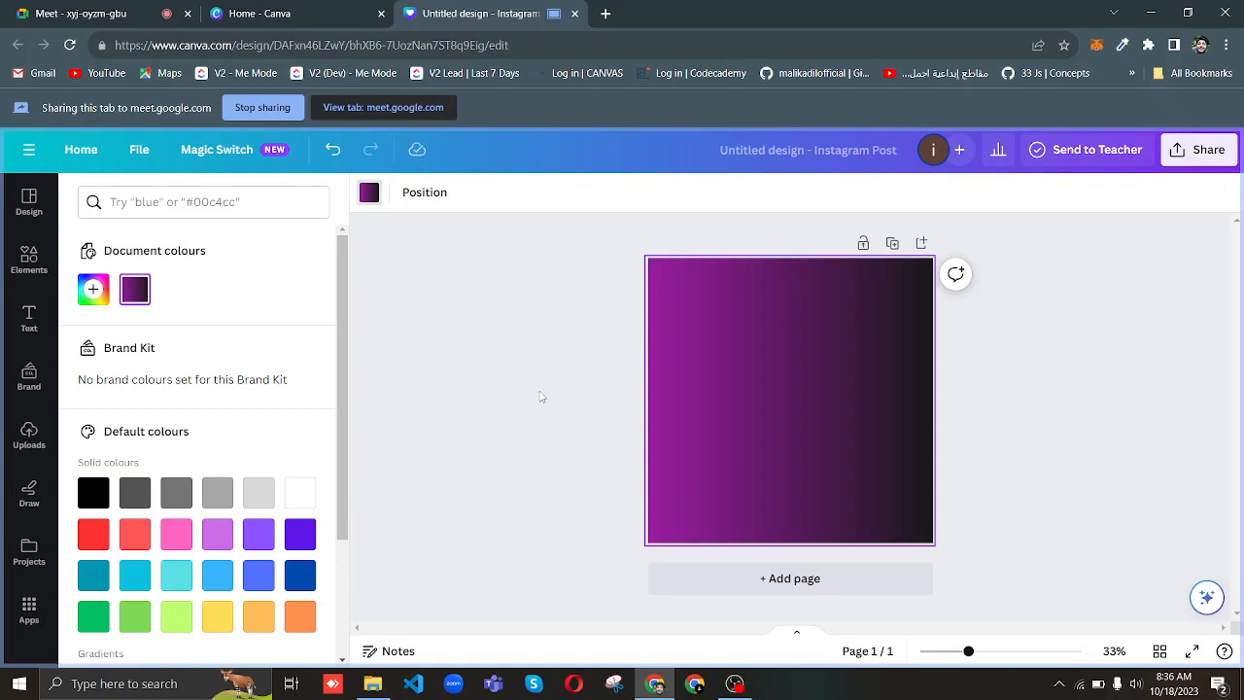
pyautogui.click(543, 397)
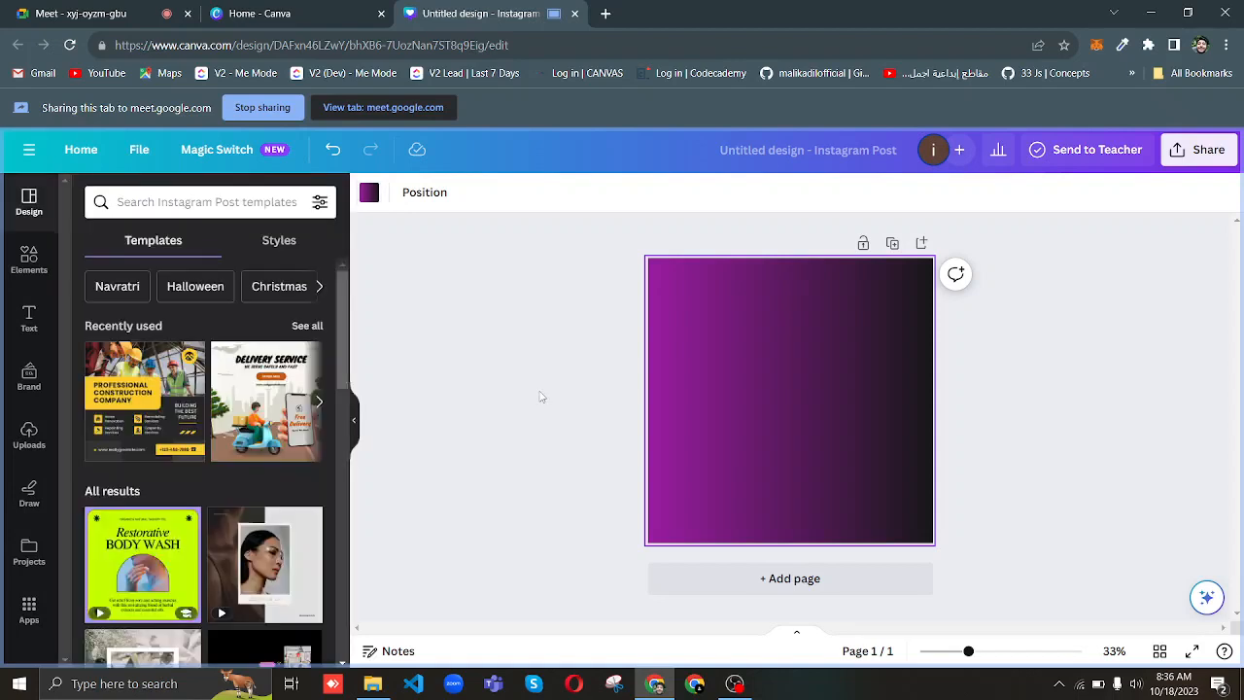
pyautogui.click(371, 193)
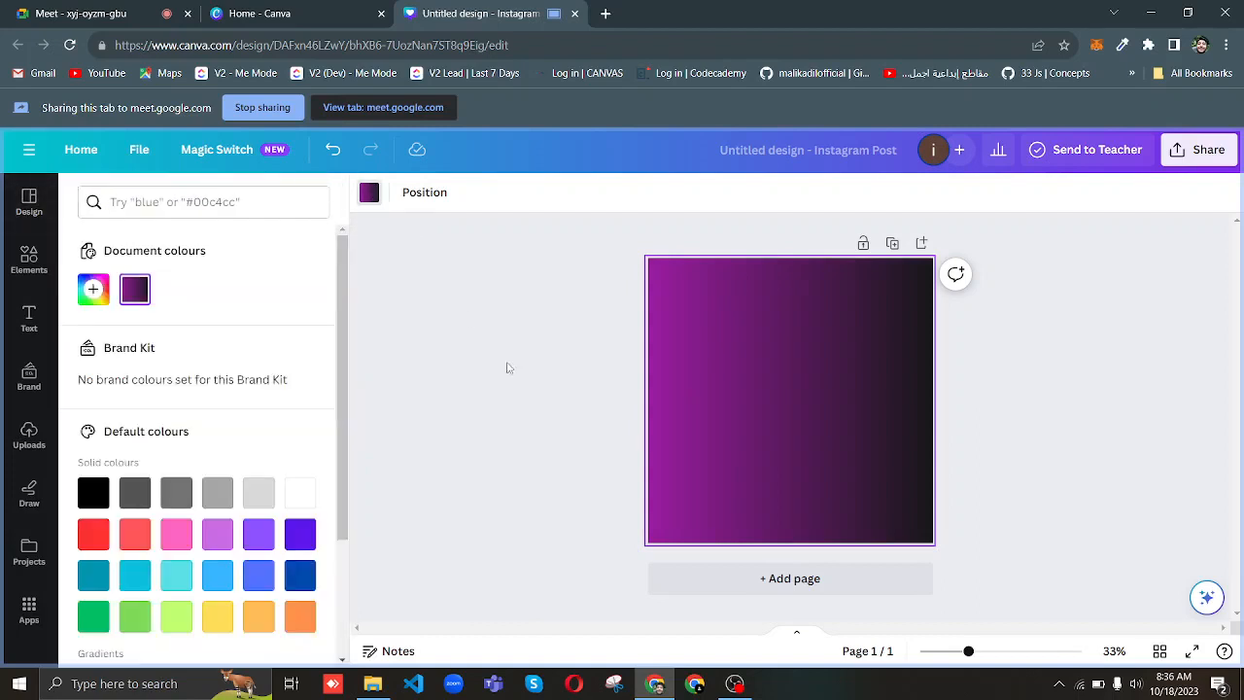
pyautogui.scroll(-3, 346, 572)
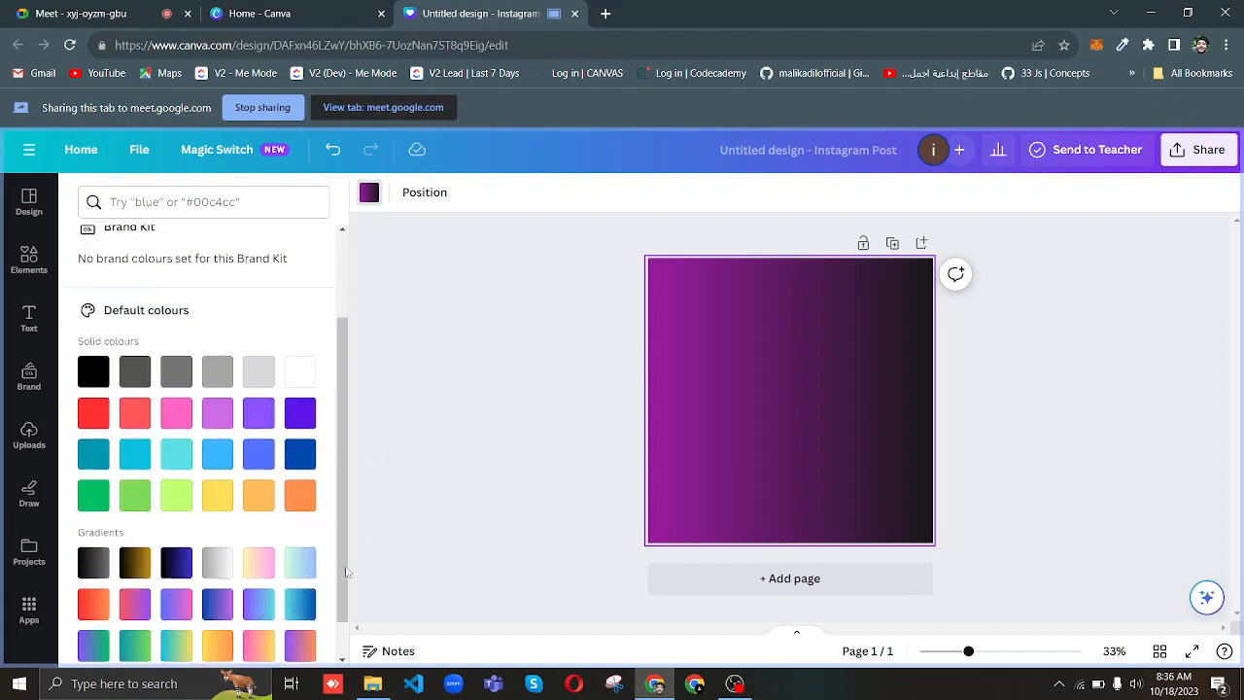
pyautogui.click(416, 284)
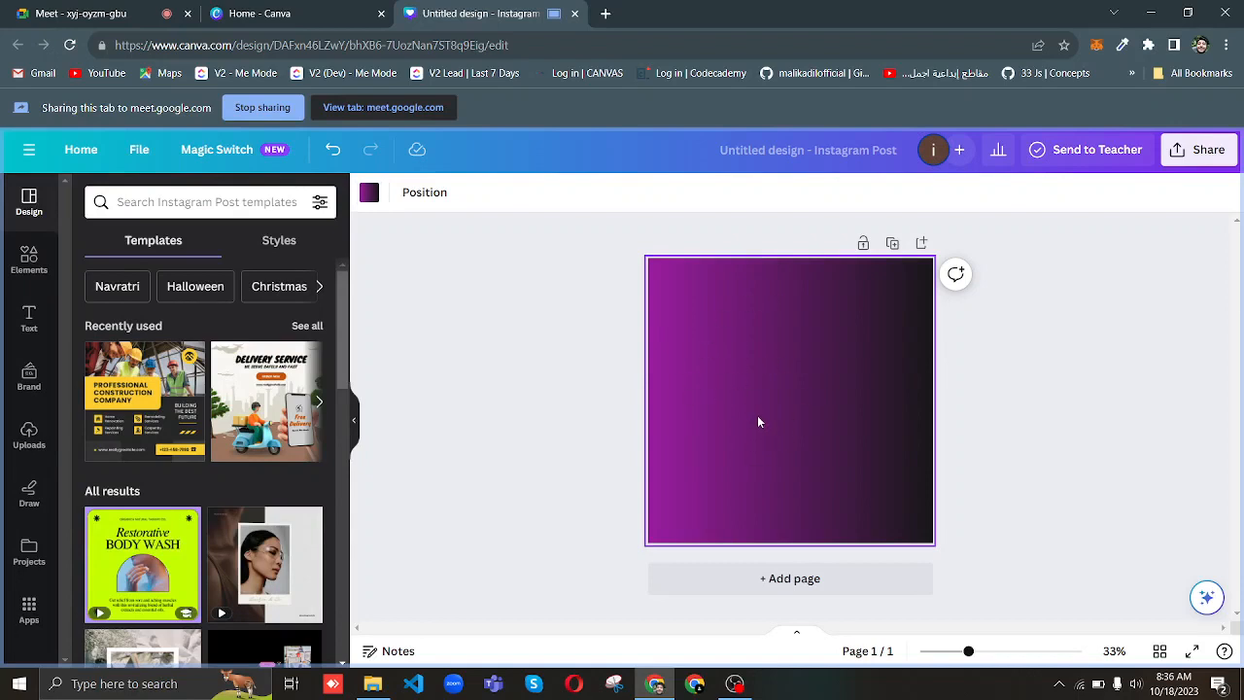
# Set the page background back to white and deselect the page.
pyautogui.click(370, 194)
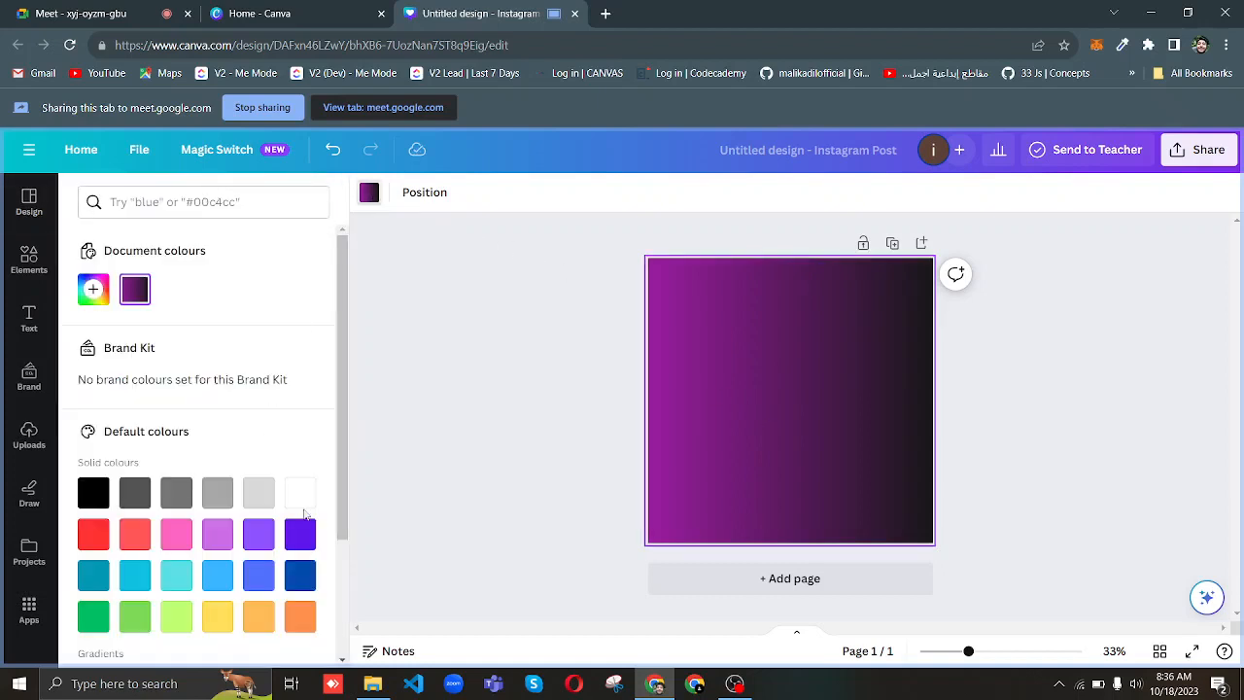
pyautogui.click(300, 494)
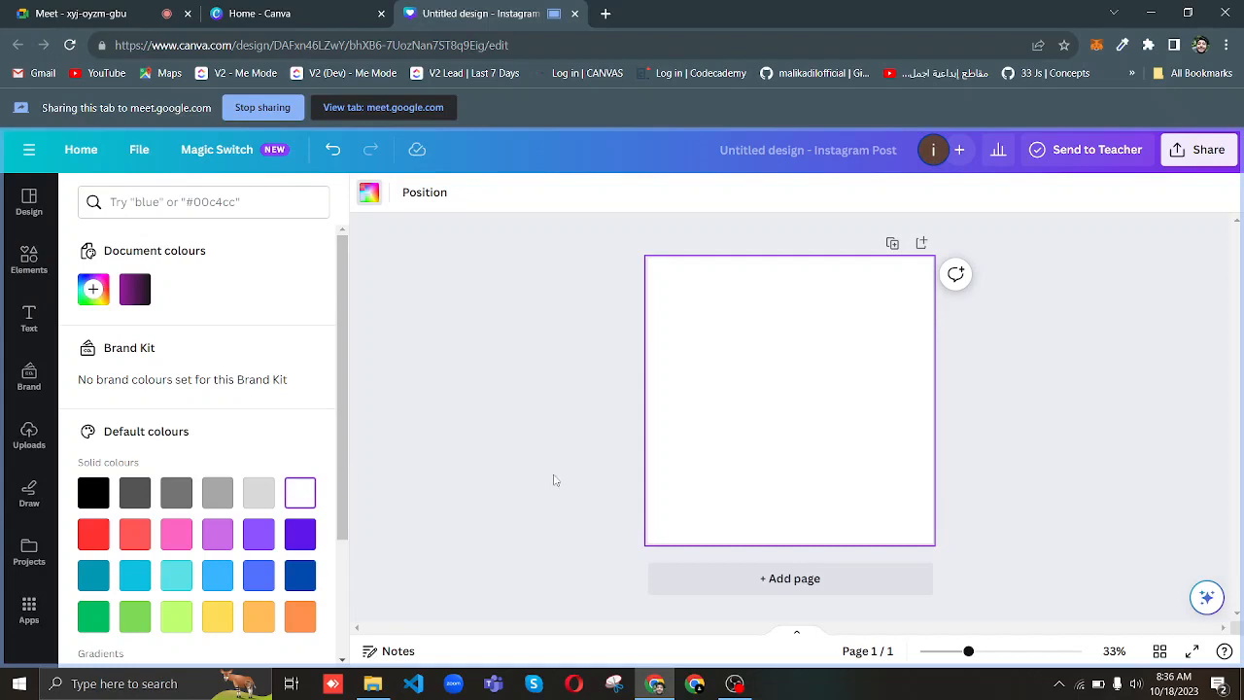
pyautogui.click(553, 476)
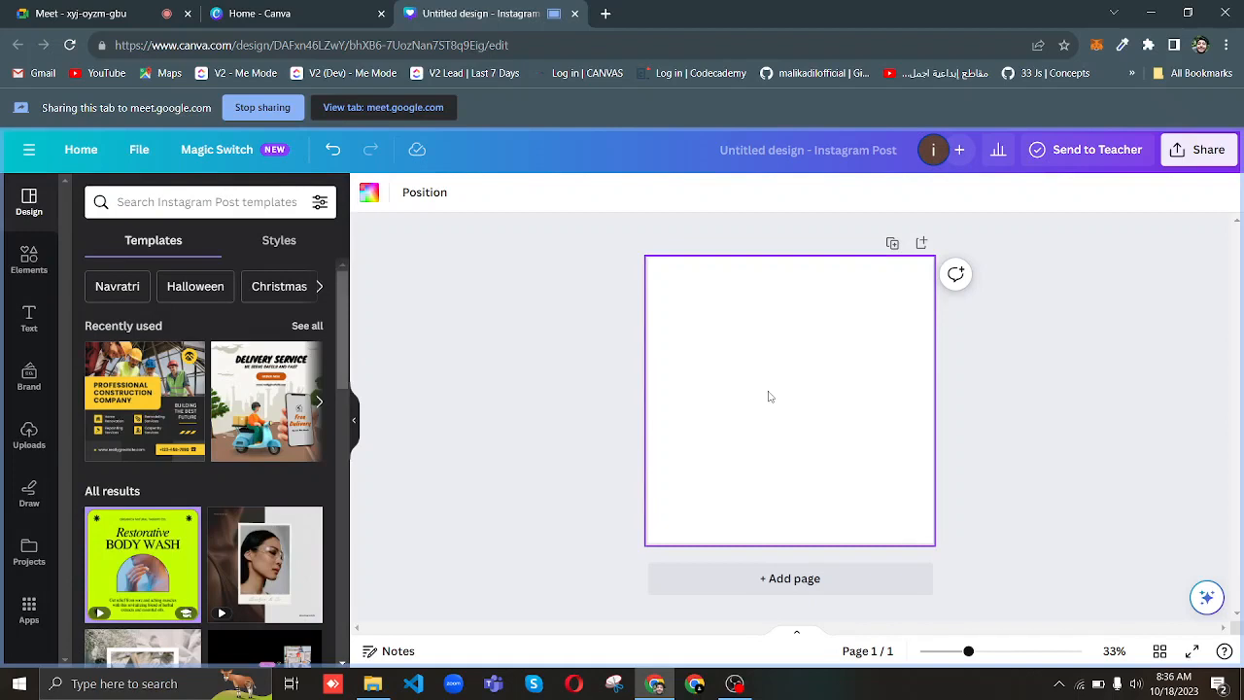
pyautogui.click(586, 370)
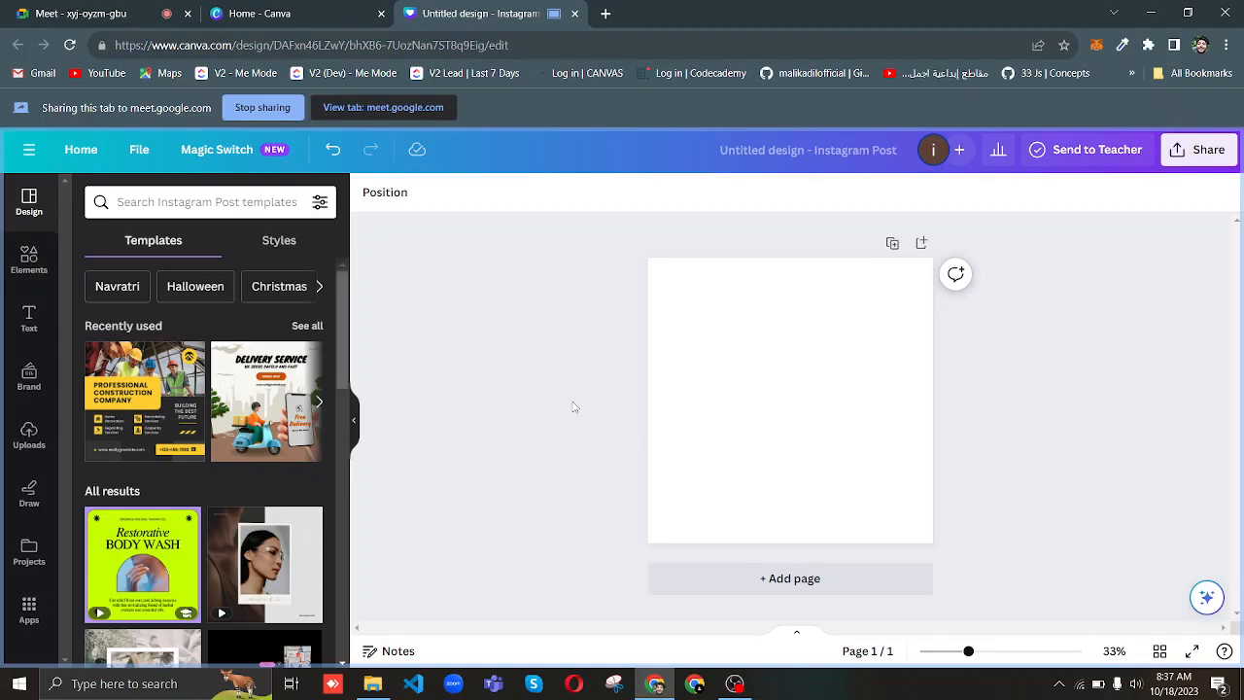
# Select the blank page and give it the default light pinkish-purple solid background.
pyautogui.click(708, 376)
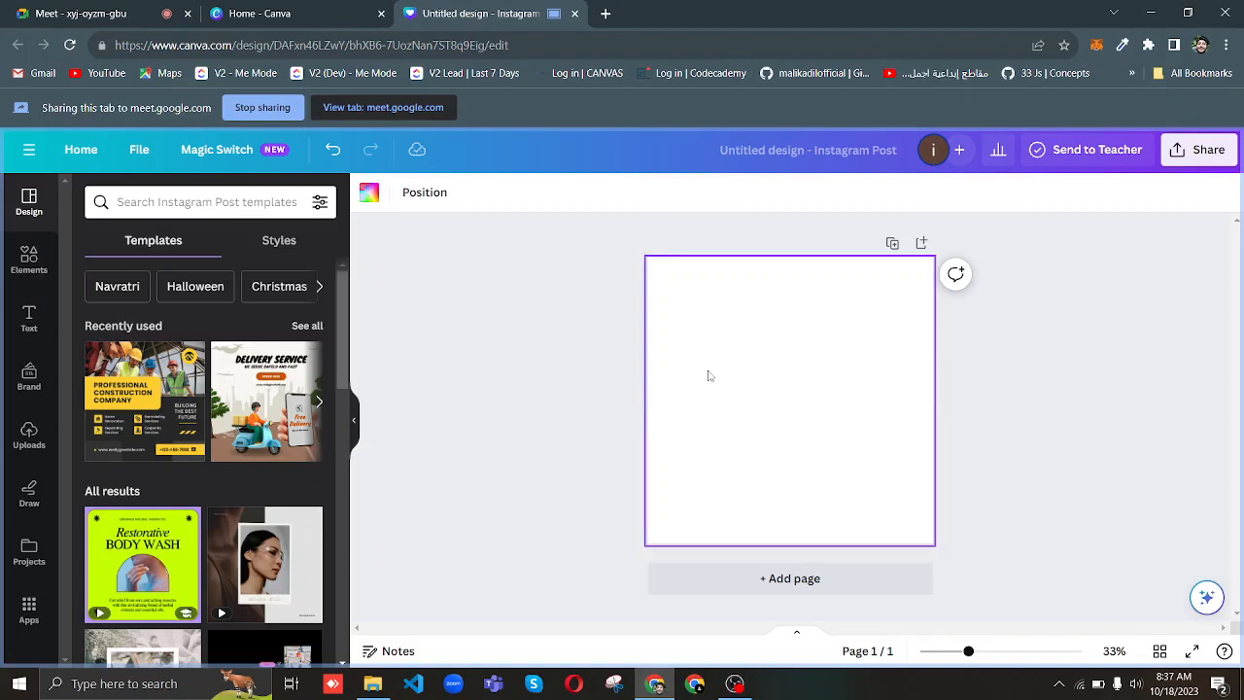
pyautogui.click(369, 194)
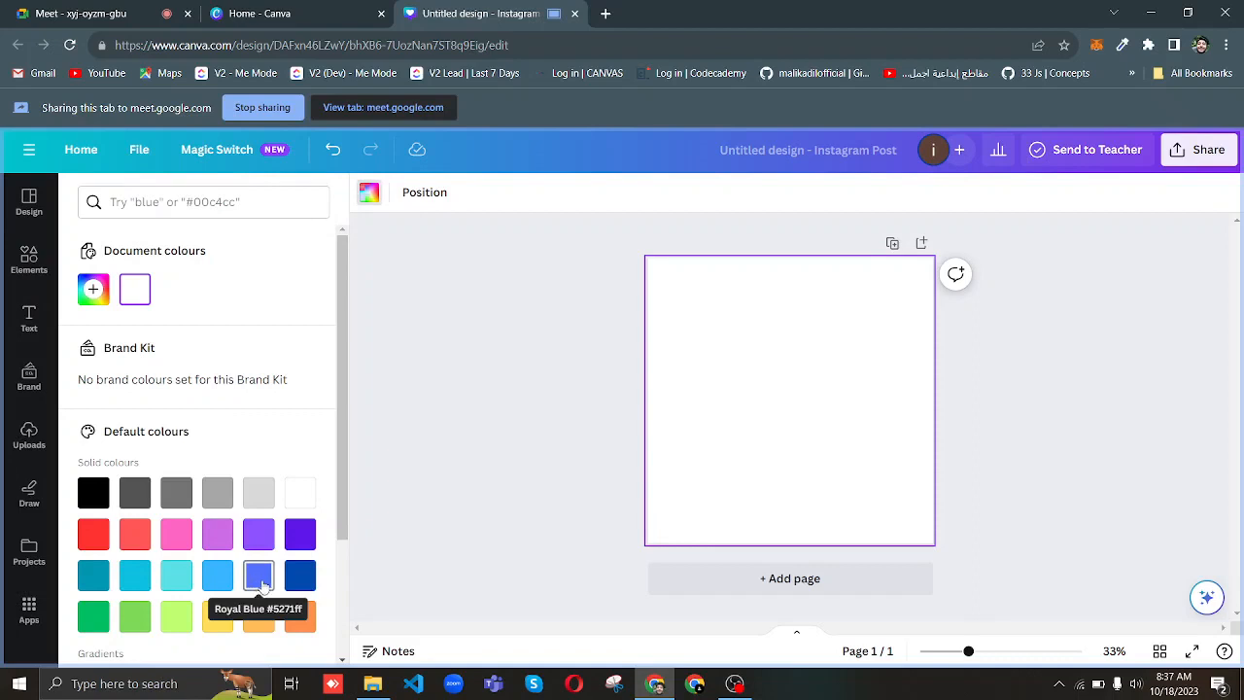
pyautogui.click(216, 534)
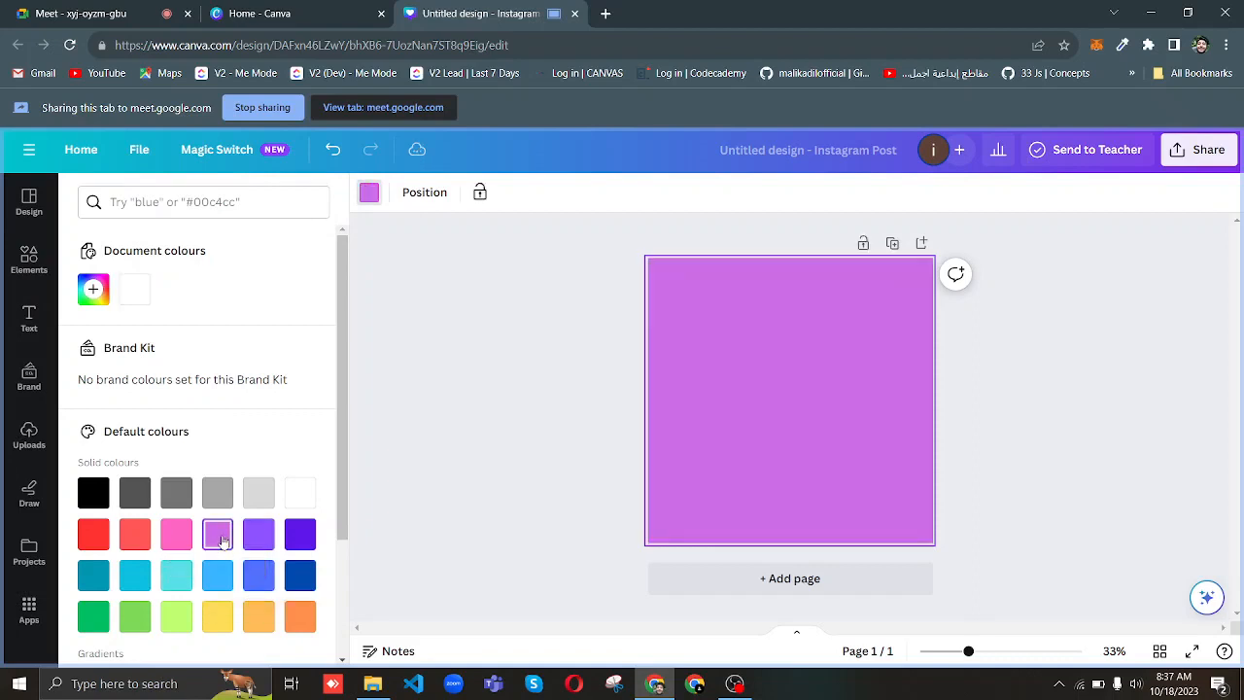
# Try the default purple as the page background, followed by custom solid shades #5D4292 and #481D9D.
pyautogui.click(260, 537)
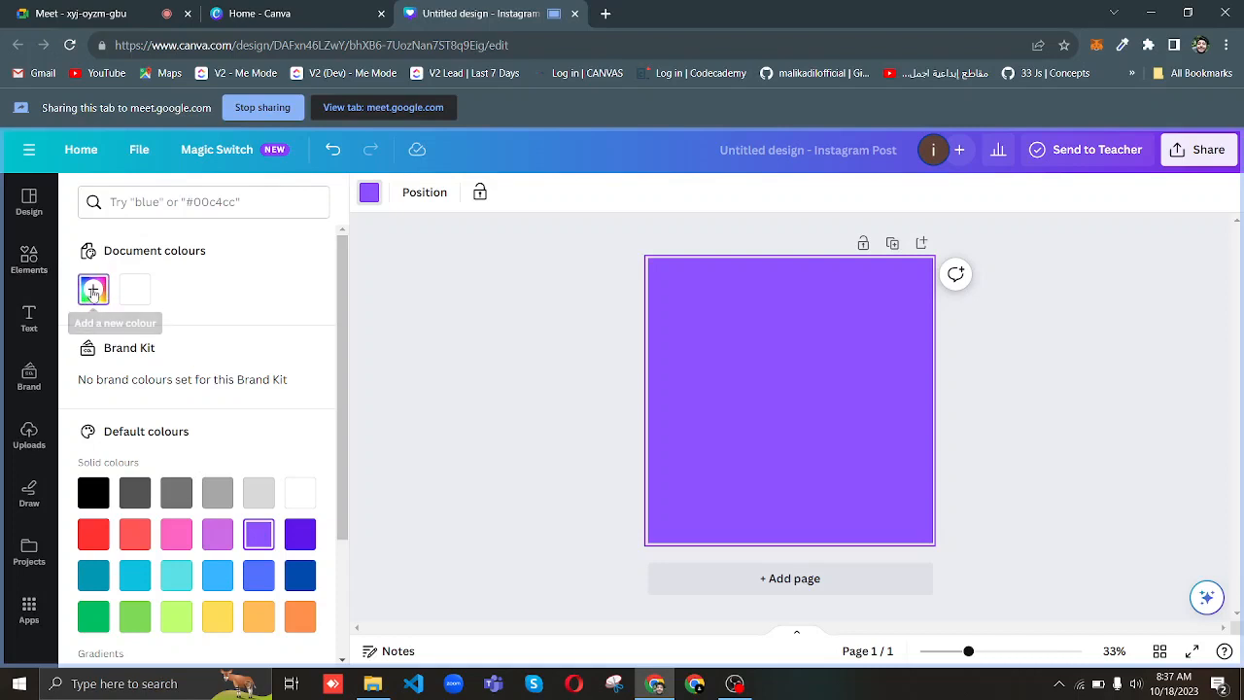
pyautogui.click(88, 294)
pyautogui.click(278, 404)
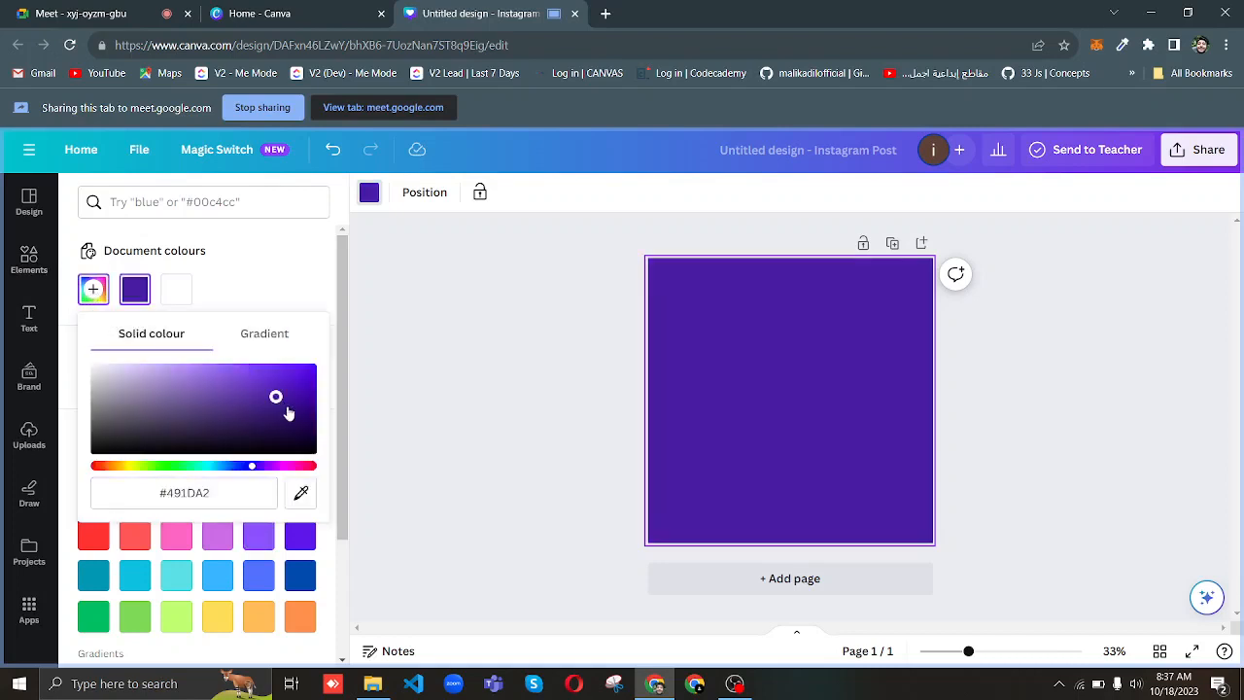
pyautogui.click(289, 406)
pyautogui.click(217, 408)
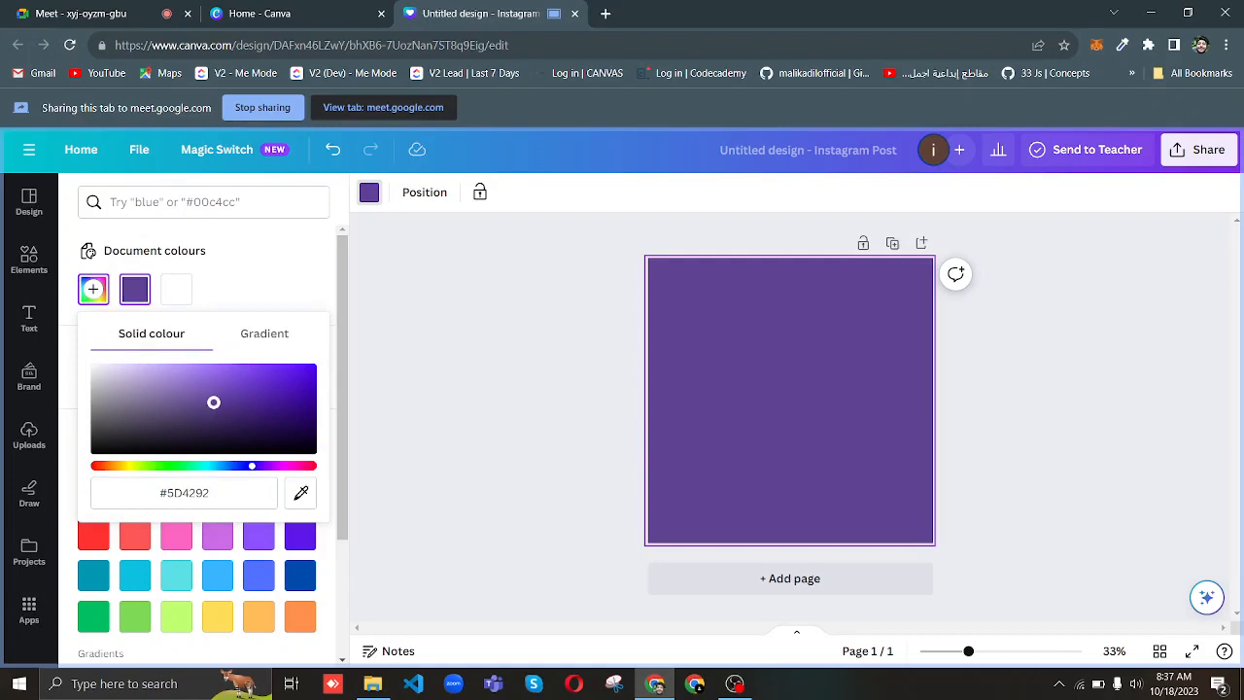
pyautogui.click(276, 402)
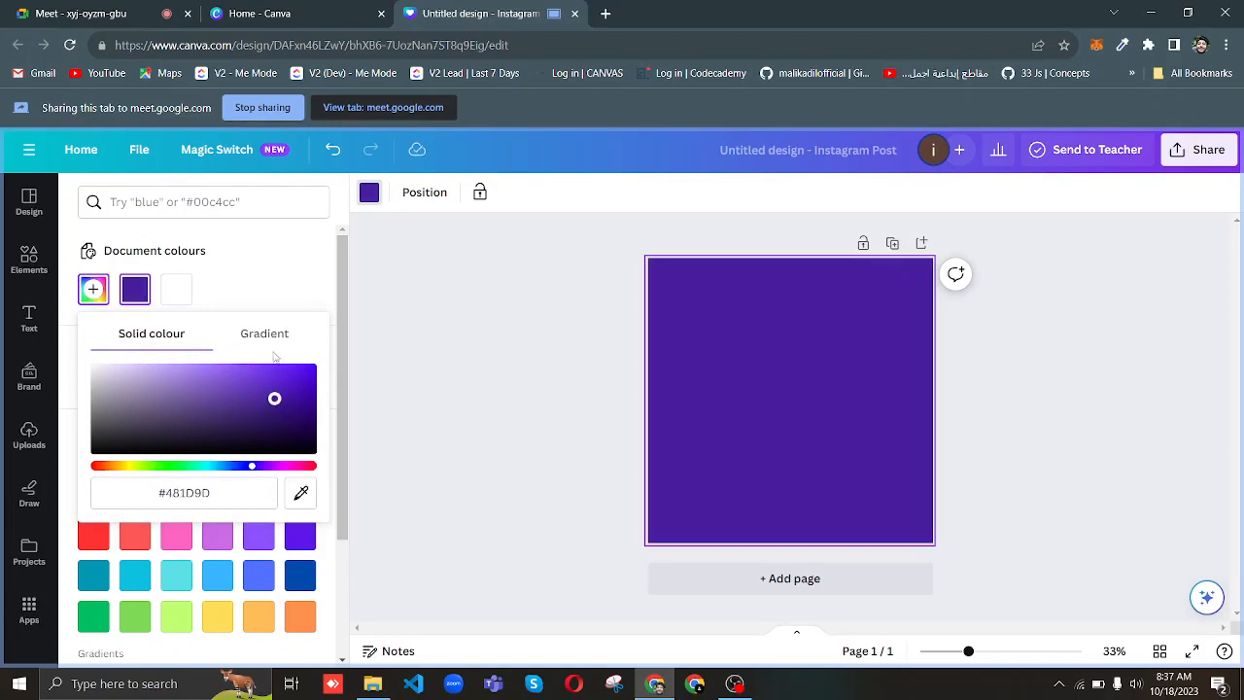
pyautogui.click(294, 299)
# Apply the default black-to-blue gradient to the page background and reopen the background colour options.
pyautogui.scroll(-2, 341, 616)
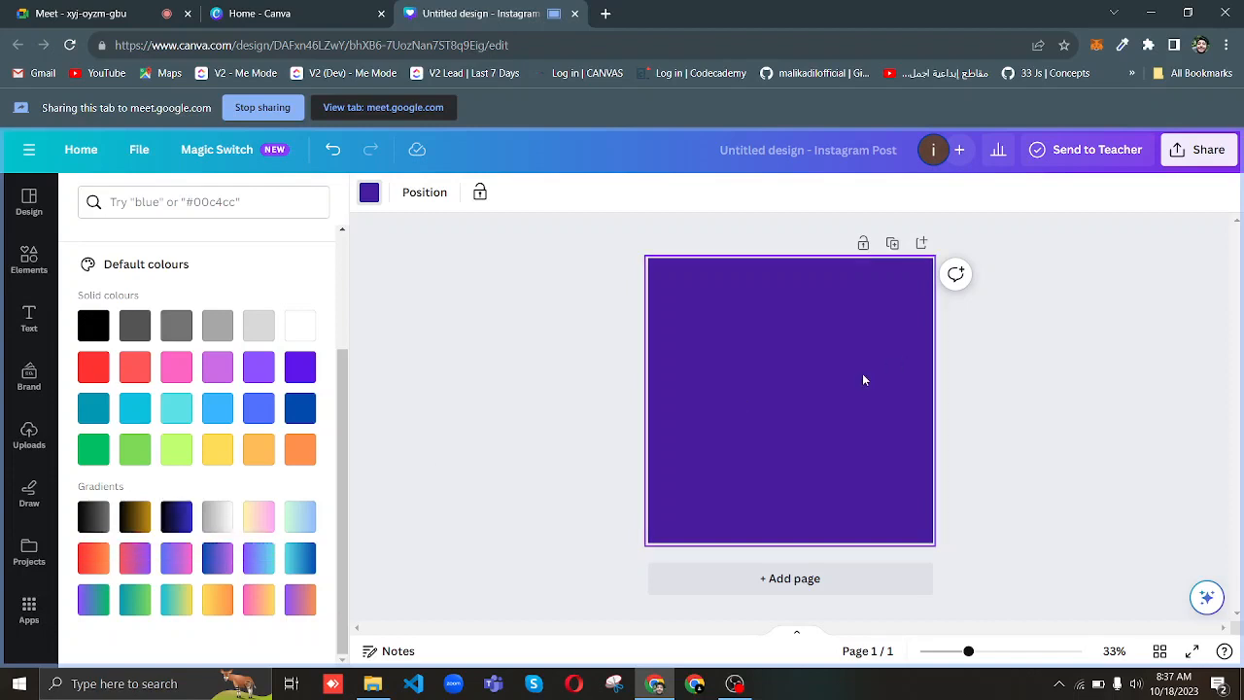
pyautogui.click(182, 522)
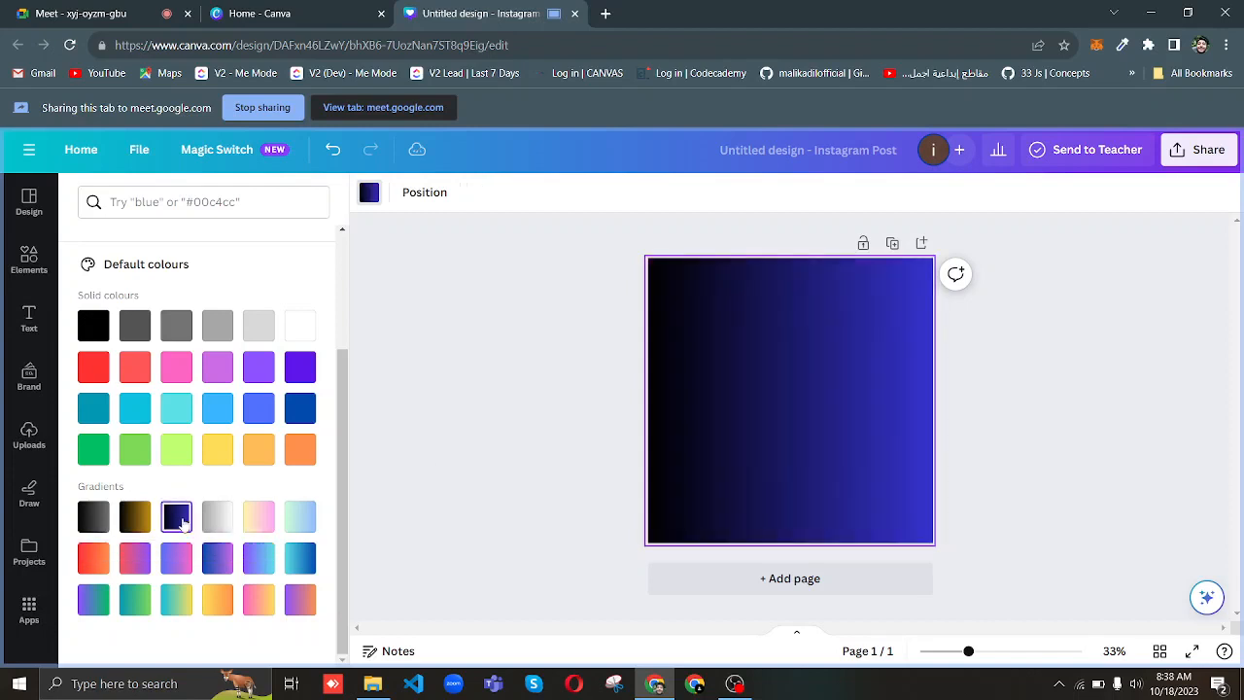
pyautogui.click(583, 436)
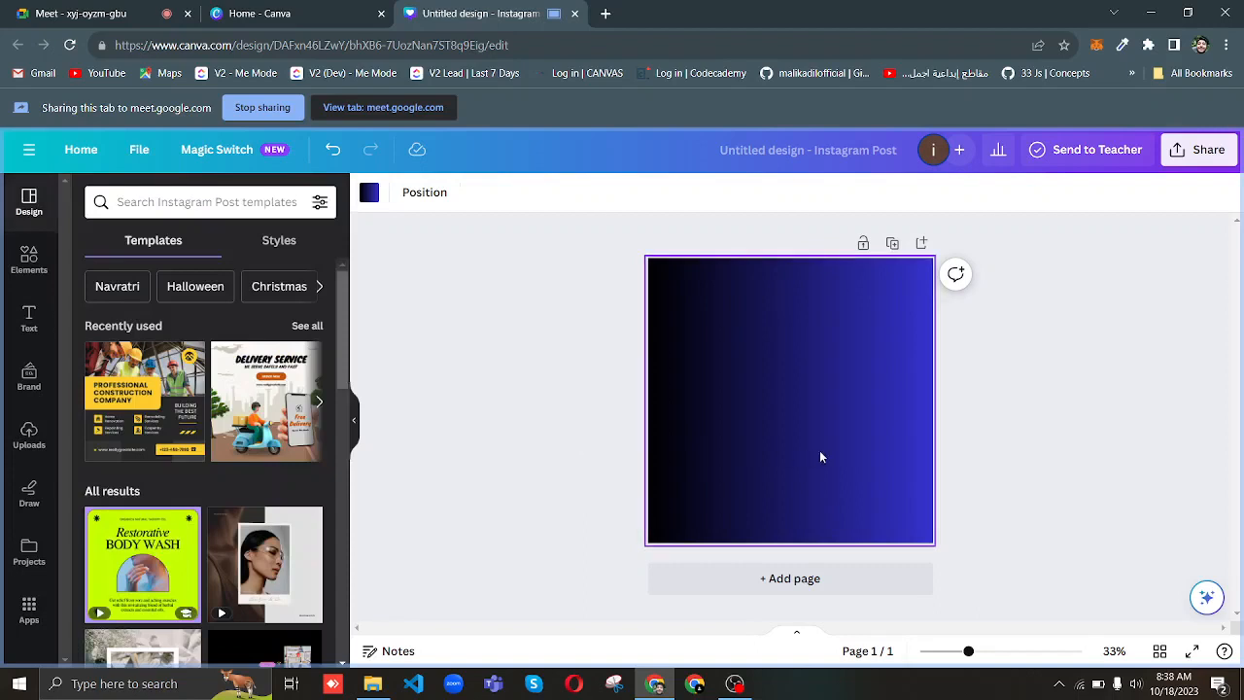
pyautogui.click(366, 193)
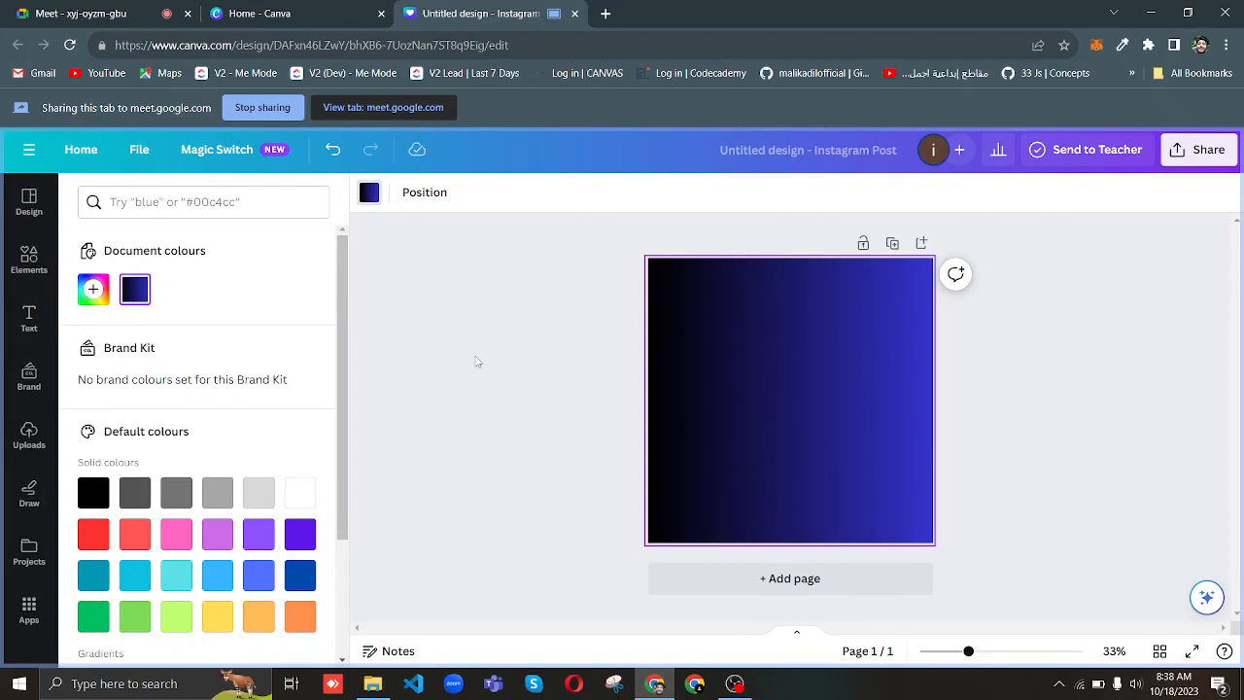
# Check the Google Meet call and the Canva home page, returning each time to the Instagram Post and its background colours.
pyautogui.click(88, 10)
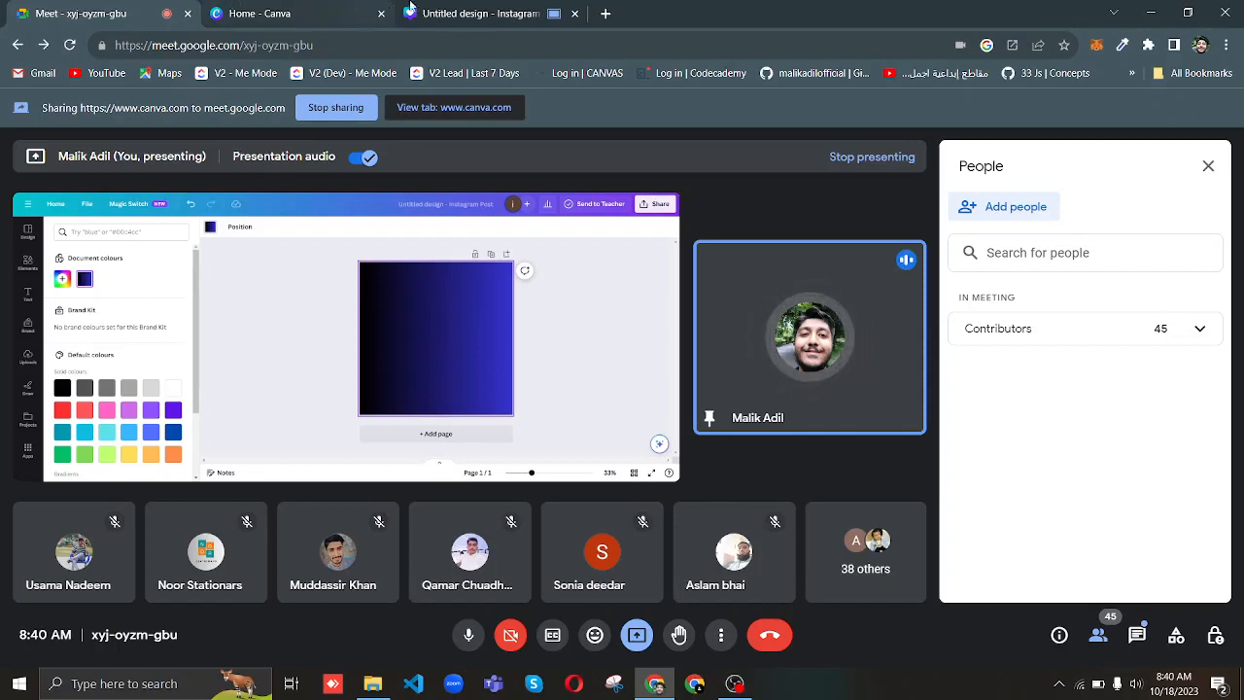
pyautogui.click(457, 14)
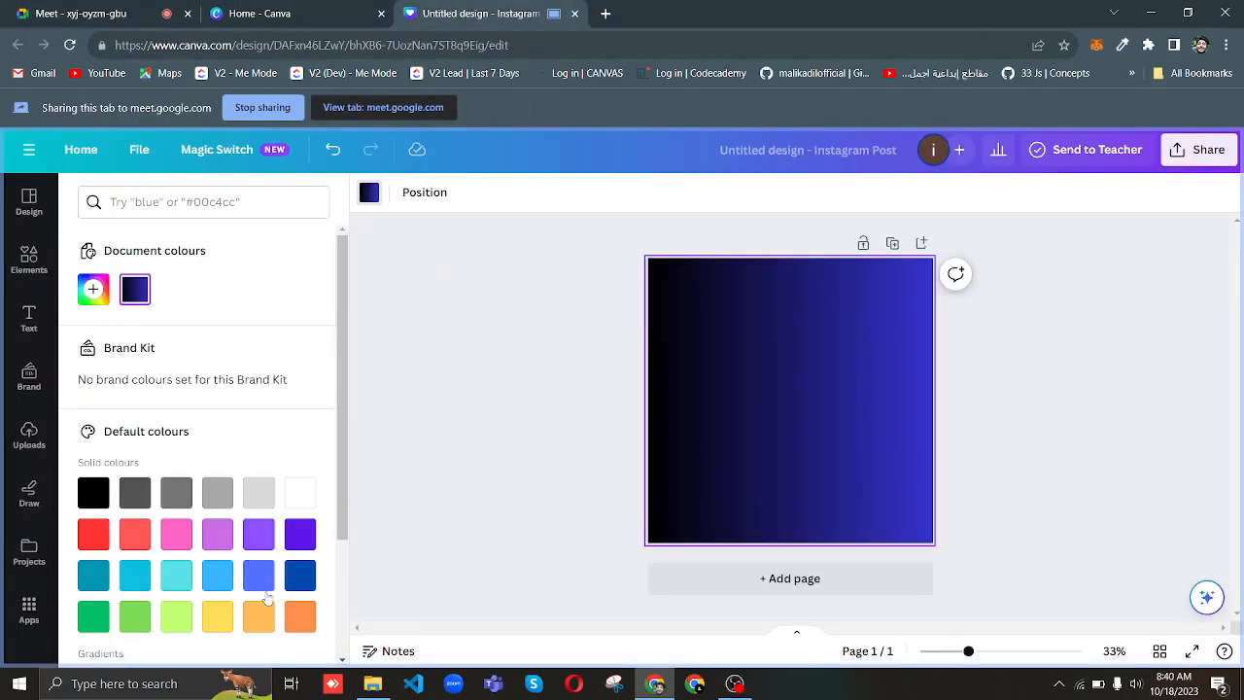
pyautogui.click(544, 509)
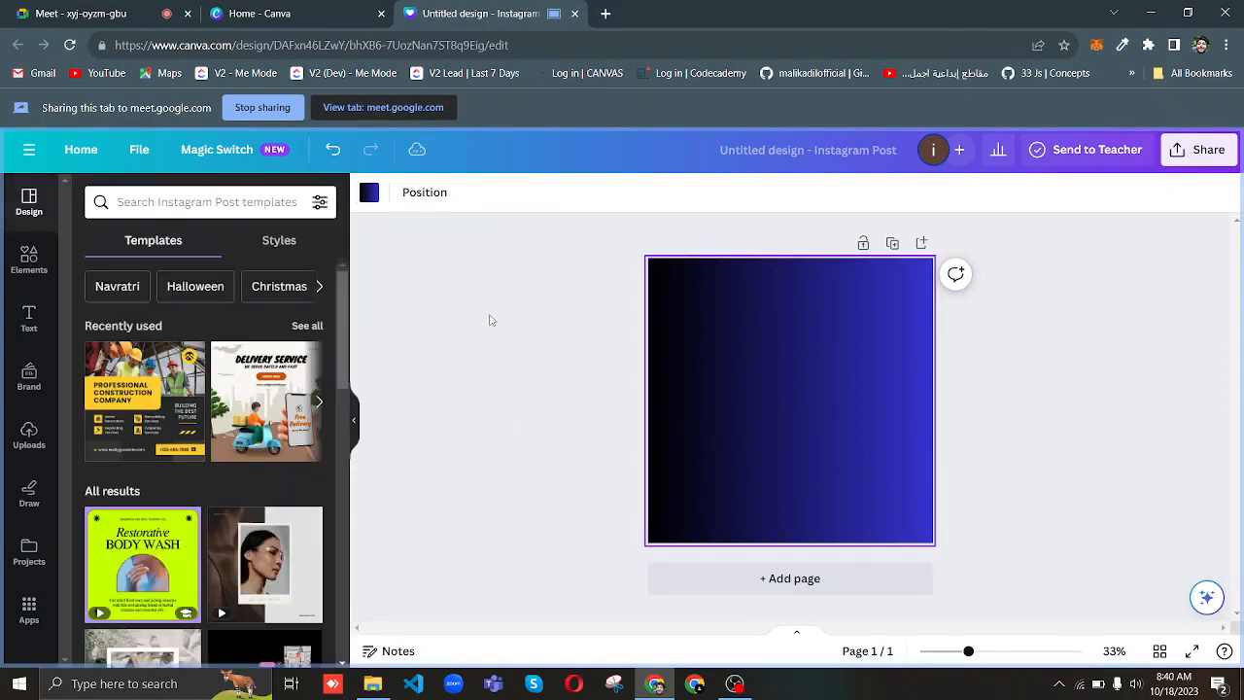
pyautogui.click(370, 195)
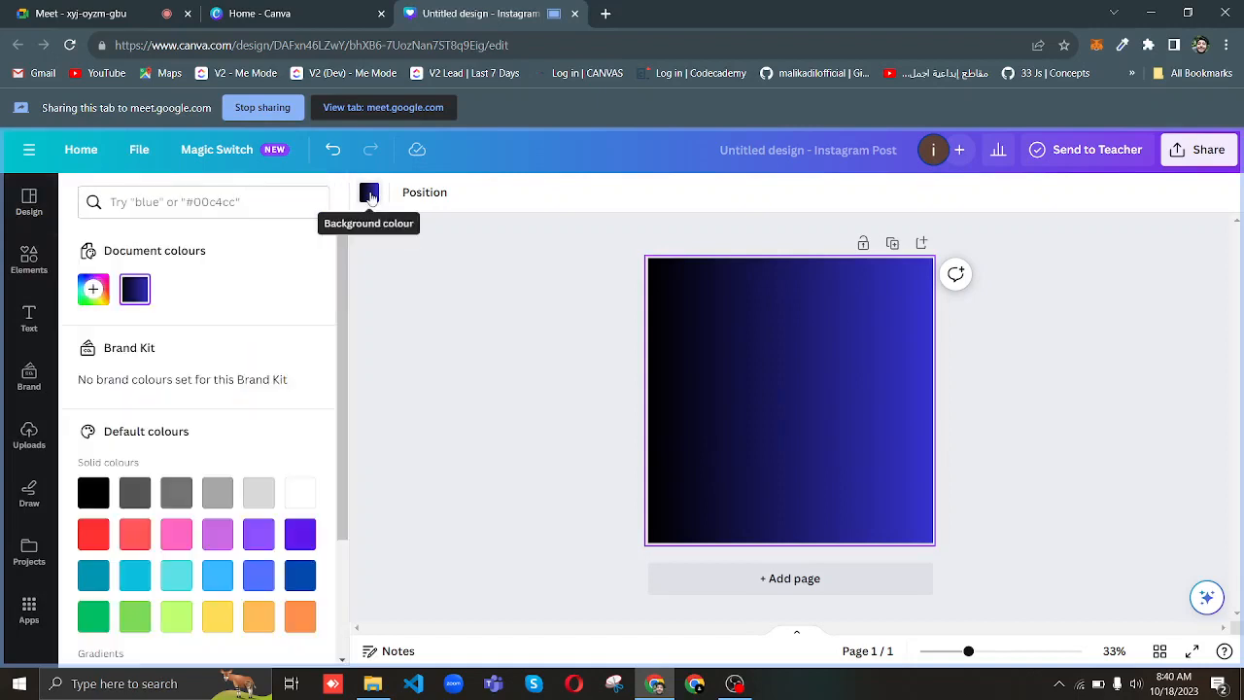
pyautogui.click(369, 195)
pyautogui.click(370, 194)
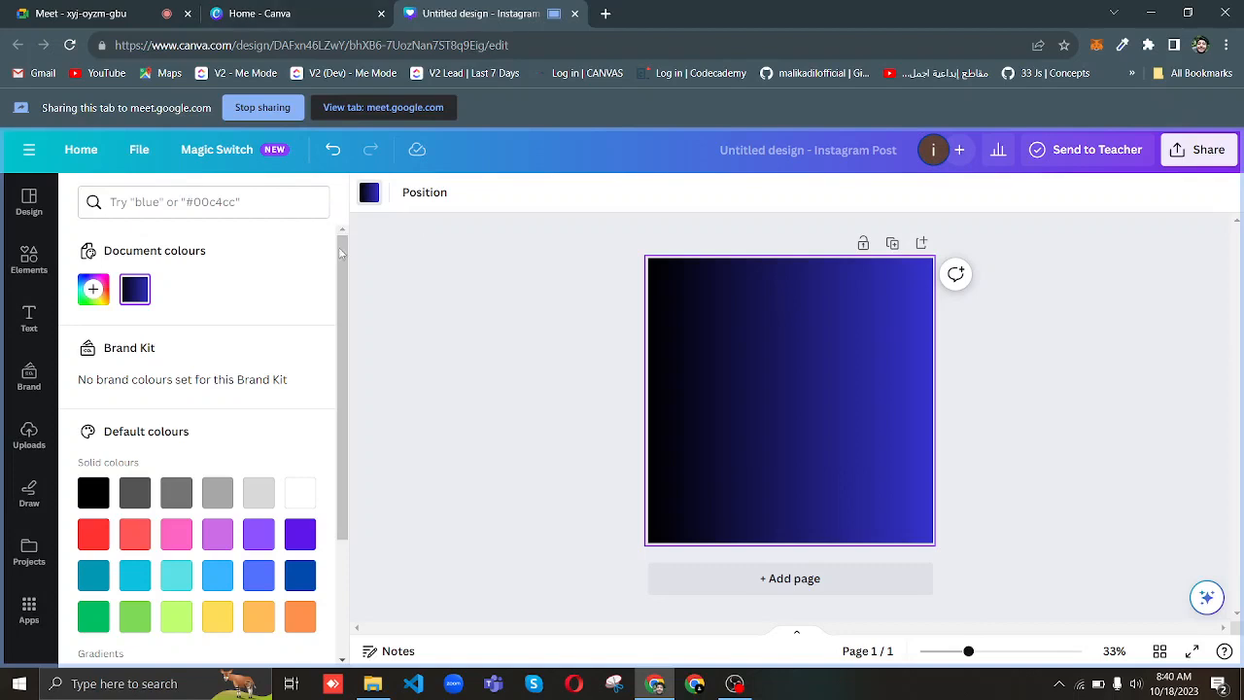
pyautogui.click(231, 10)
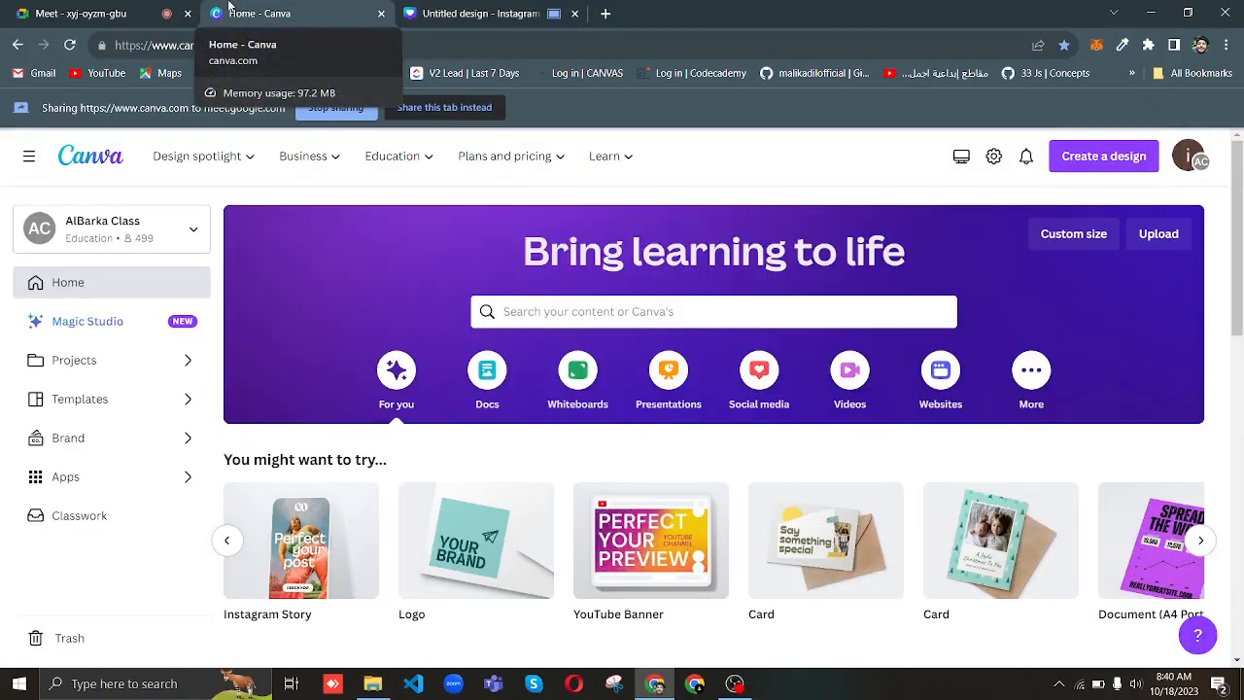
pyautogui.click(420, 10)
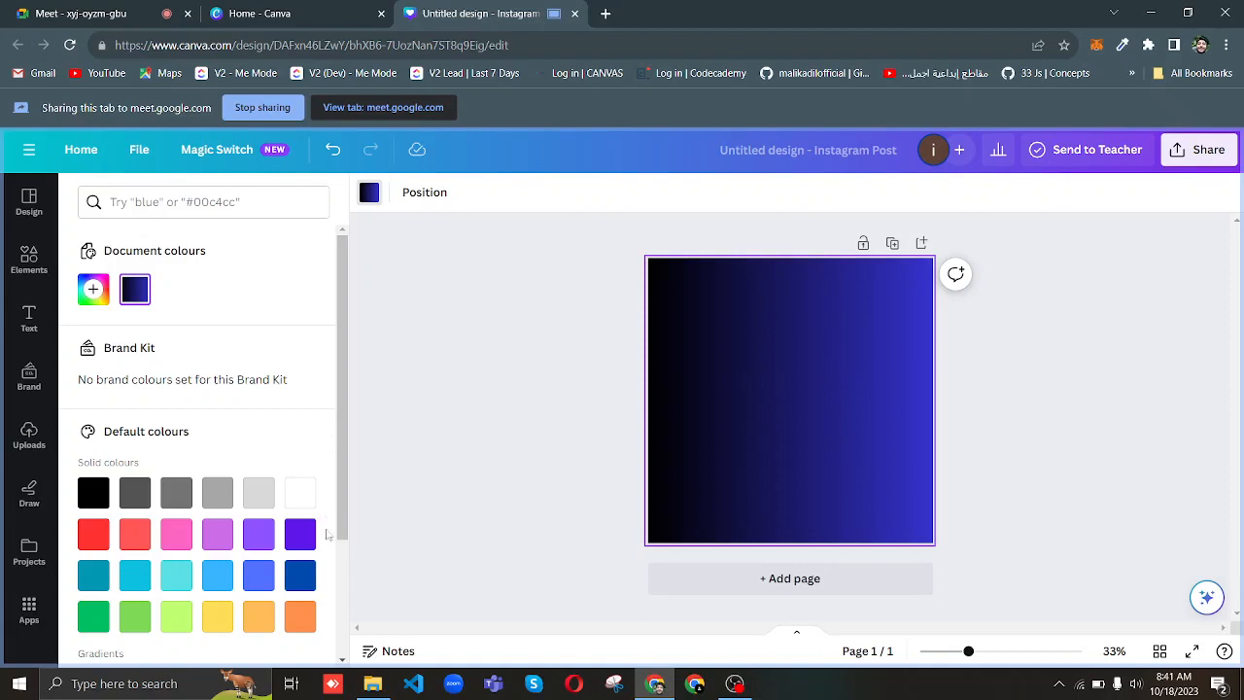
# Reapply the default black-to-blue gradient, open it for editing and add a third gradient colour set to #CD9D33.
pyautogui.scroll(-3, 336, 573)
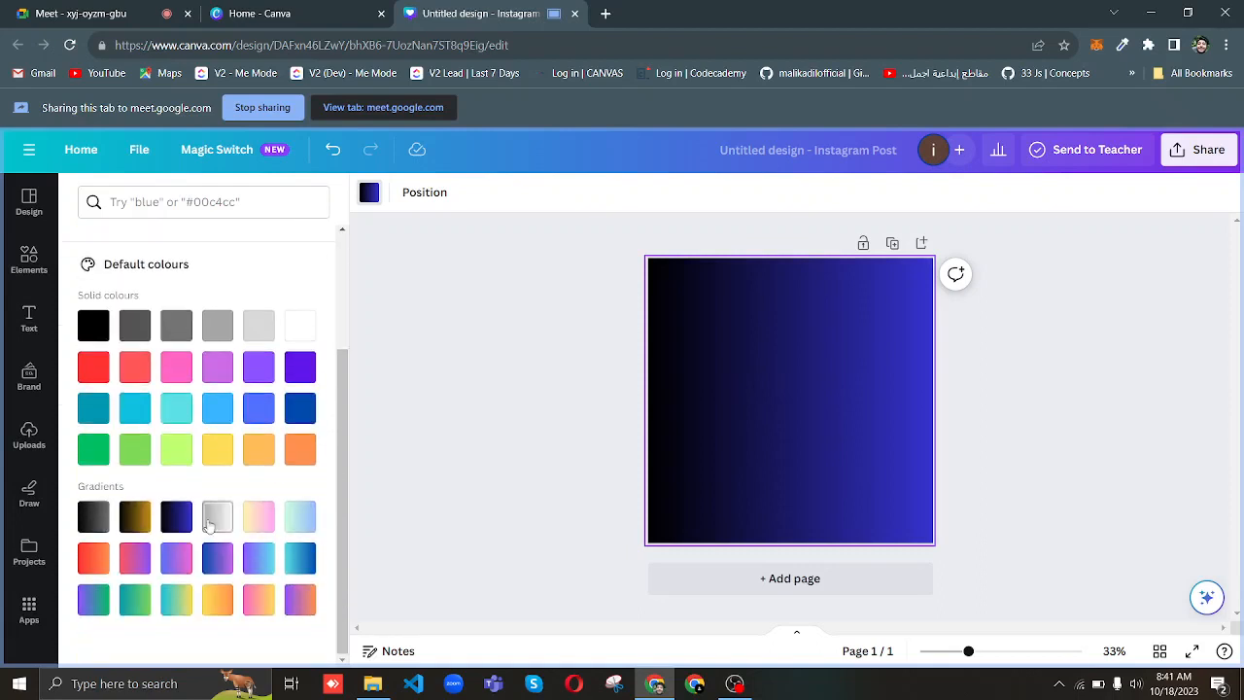
pyautogui.click(175, 520)
pyautogui.scroll(3, 333, 282)
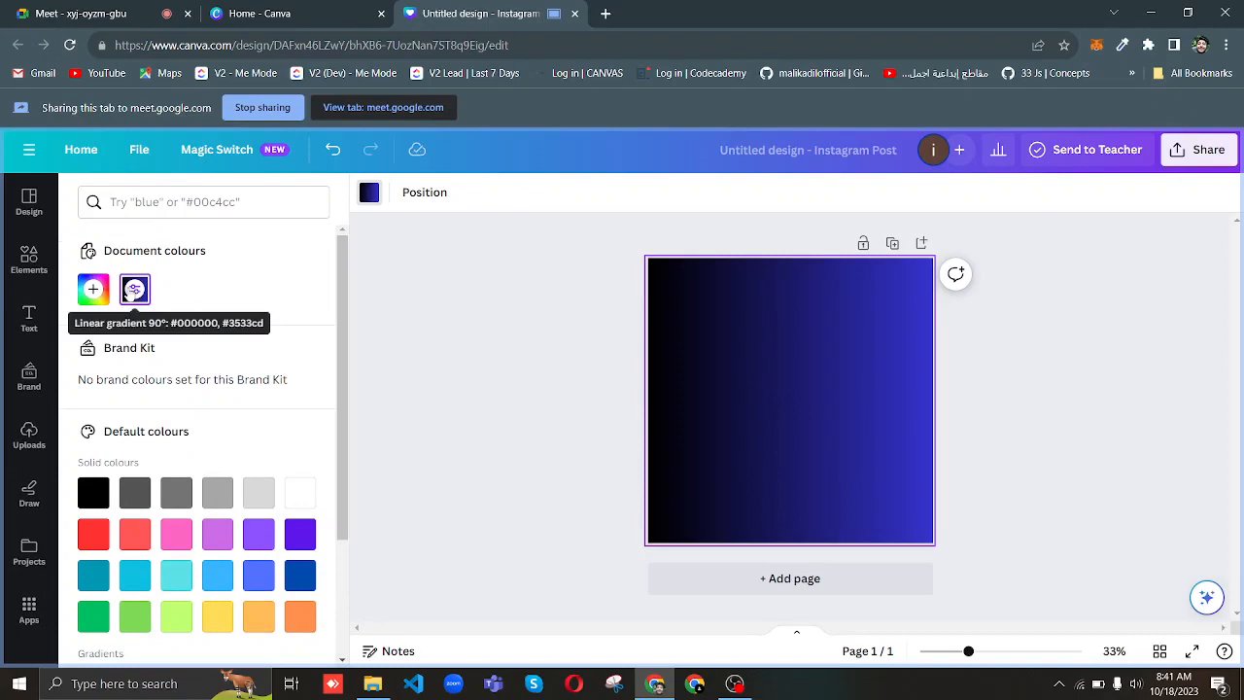
pyautogui.click(132, 291)
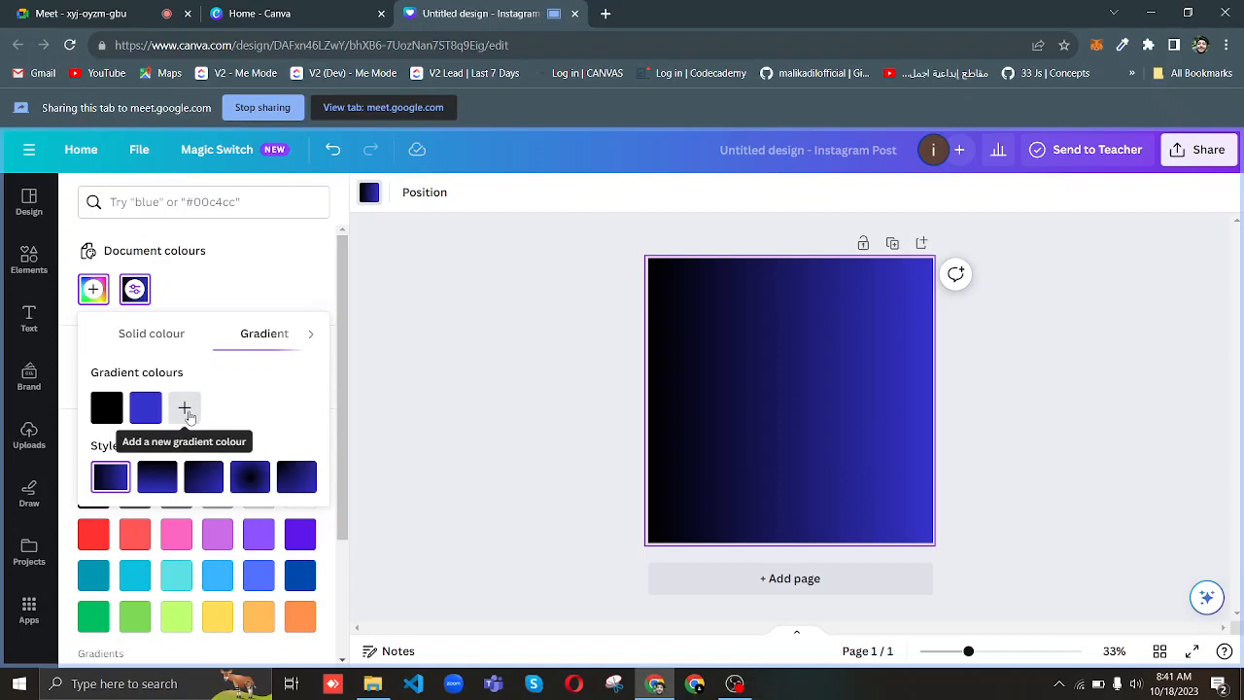
pyautogui.click(185, 408)
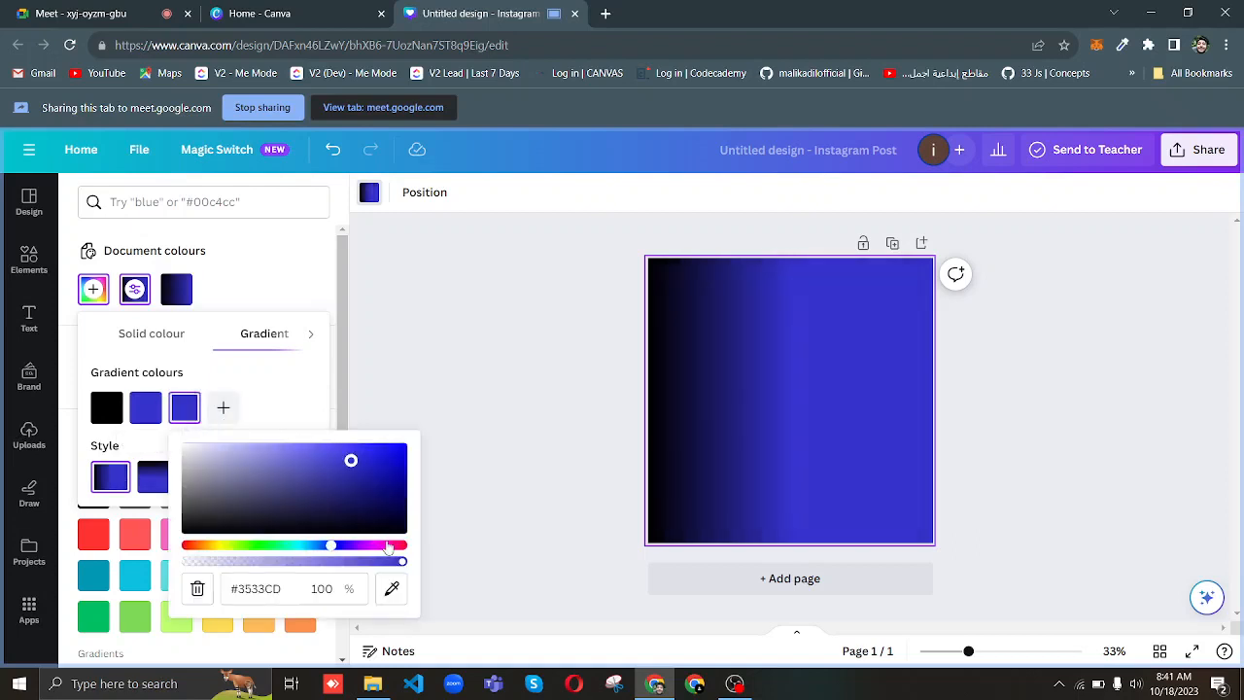
pyautogui.click(386, 546)
pyautogui.click(281, 546)
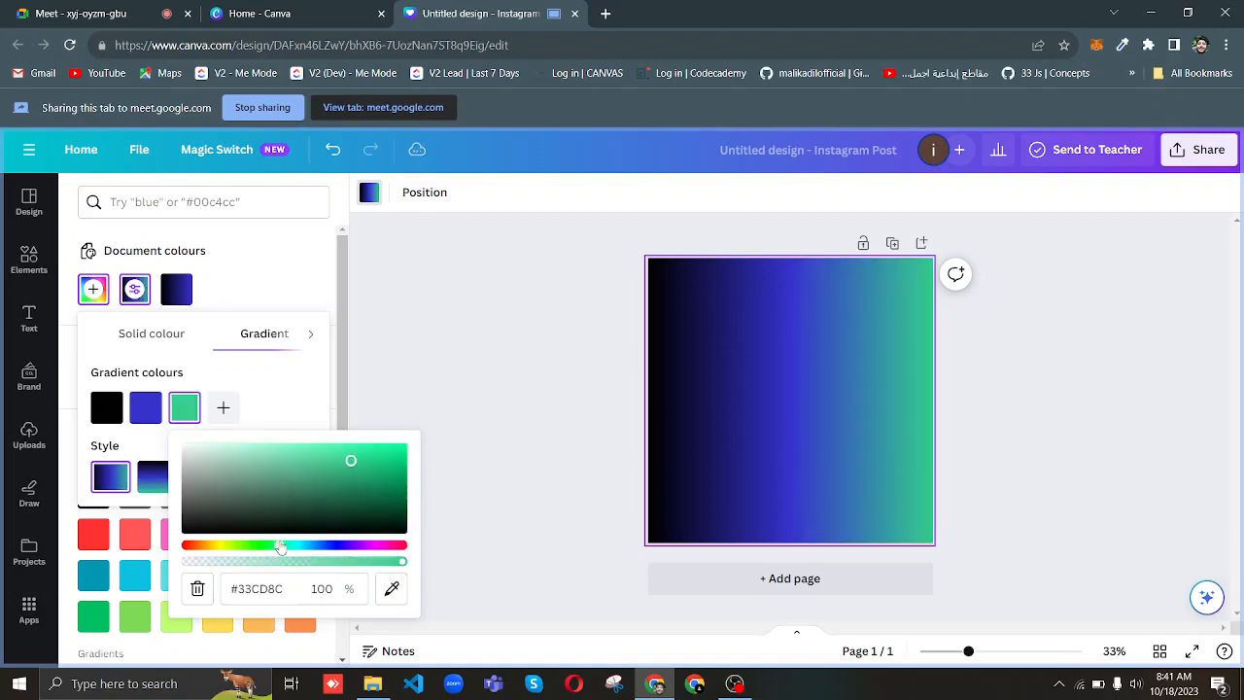
pyautogui.moveTo(255, 551); pyautogui.dragTo(212, 549)
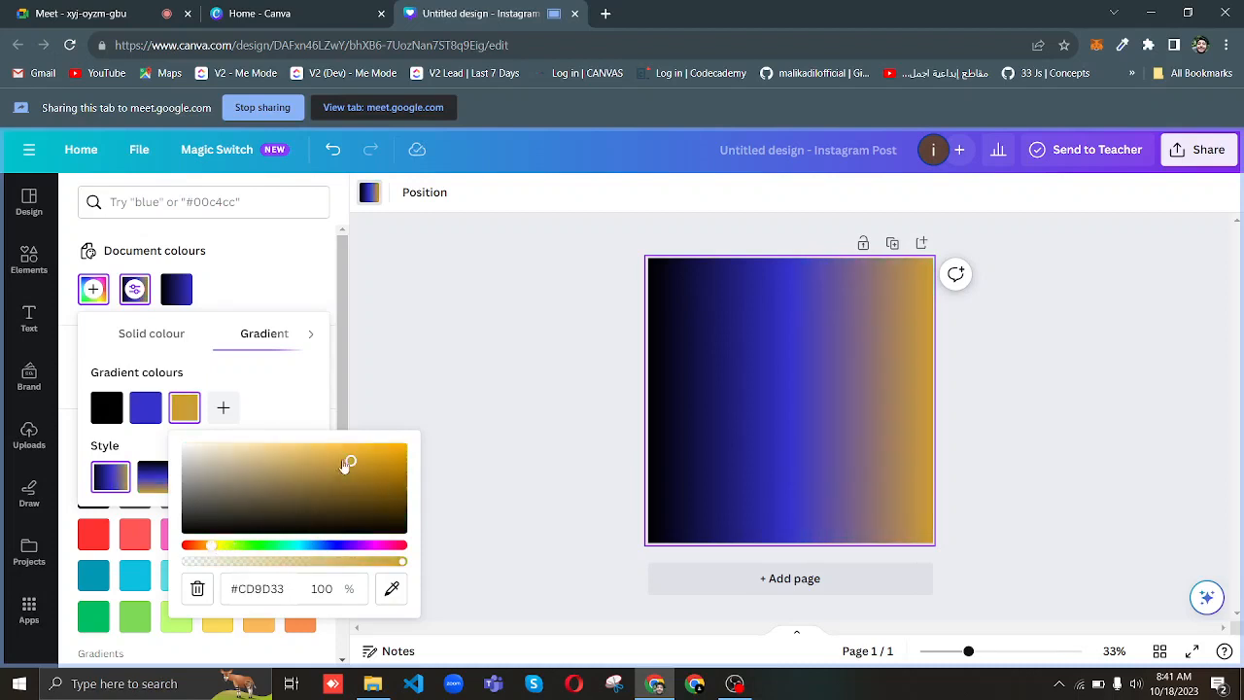
# Sample the gradient's blue #3533CD for the third colour, change its shade to #A6A5FD and close the colour options.
pyautogui.click(392, 591)
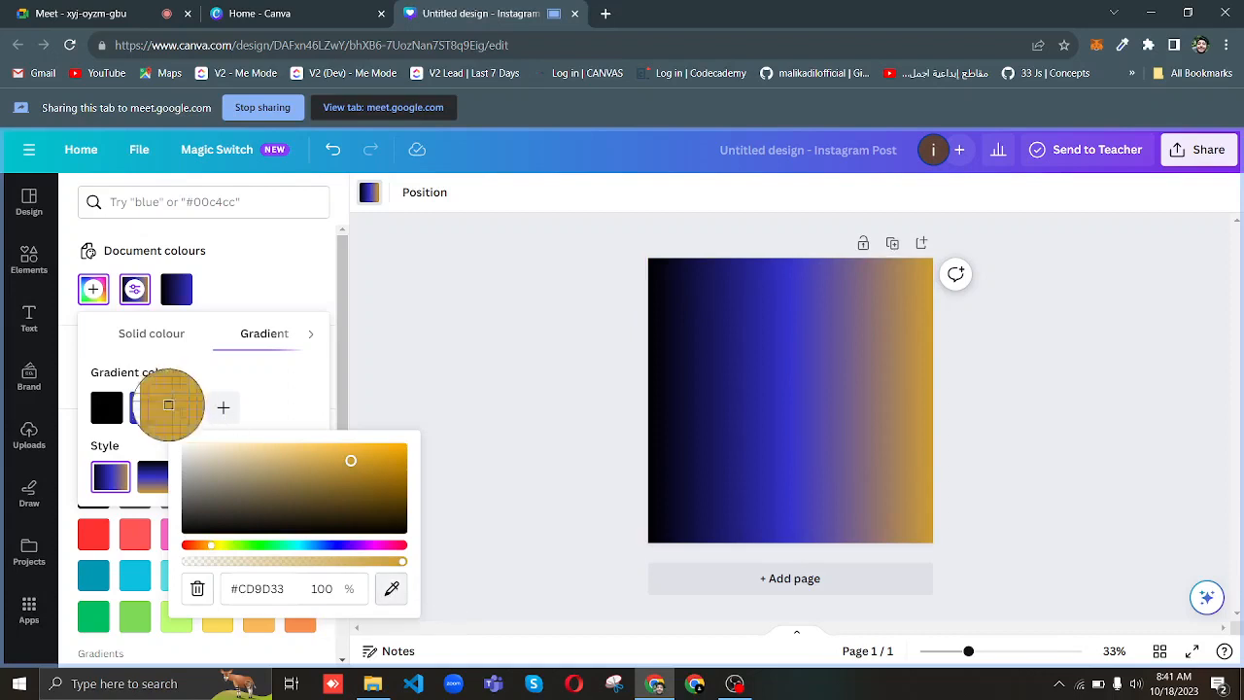
pyautogui.click(149, 404)
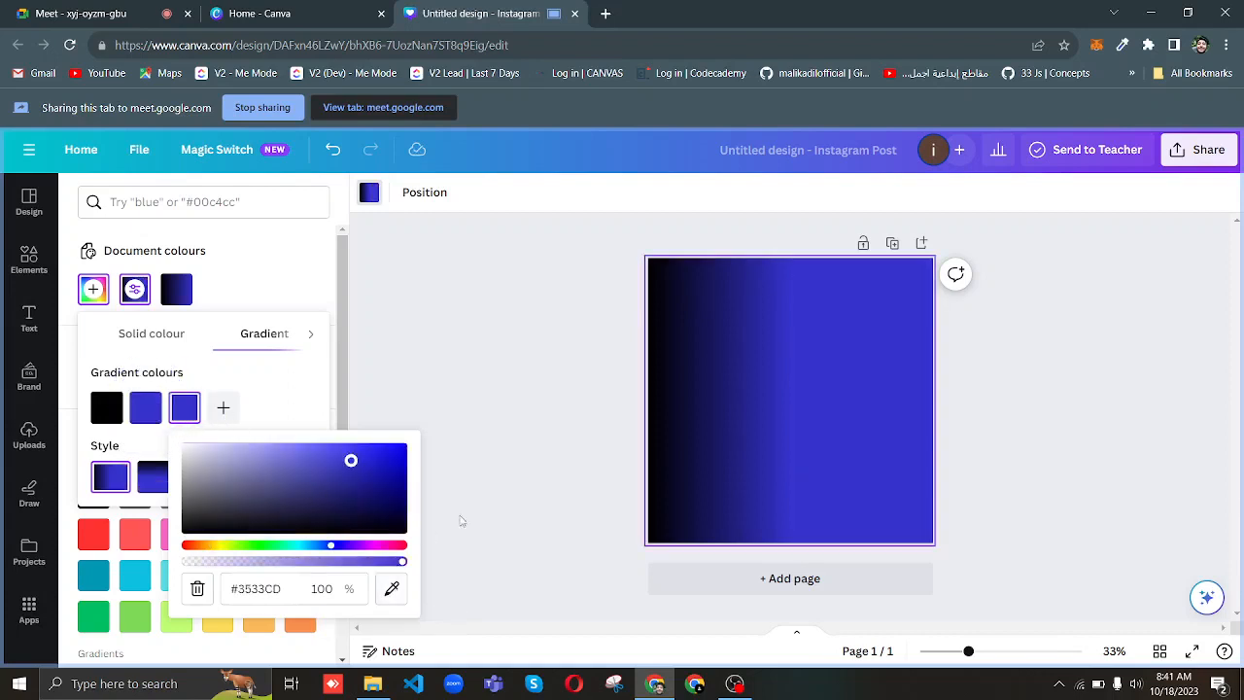
pyautogui.click(385, 468)
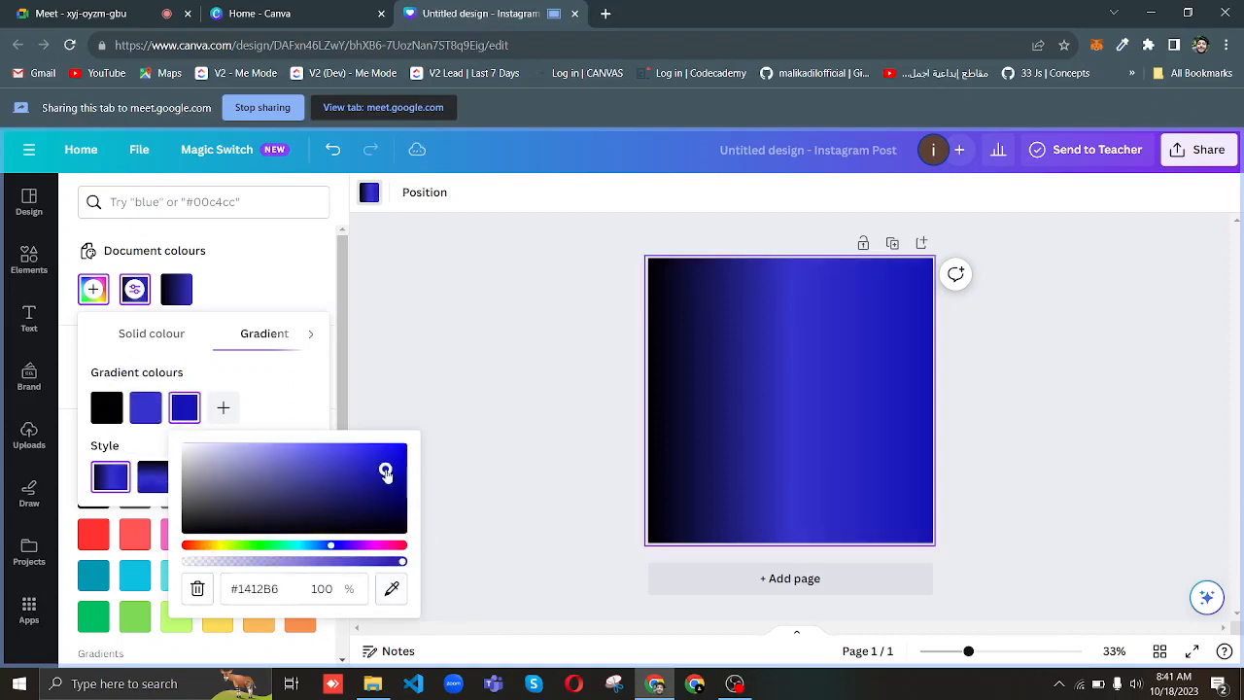
pyautogui.moveTo(386, 471)
pyautogui.mouseDown()
pyautogui.moveTo(390, 496)
pyautogui.moveTo(391, 462)
pyautogui.mouseUp()
pyautogui.click(386, 492)
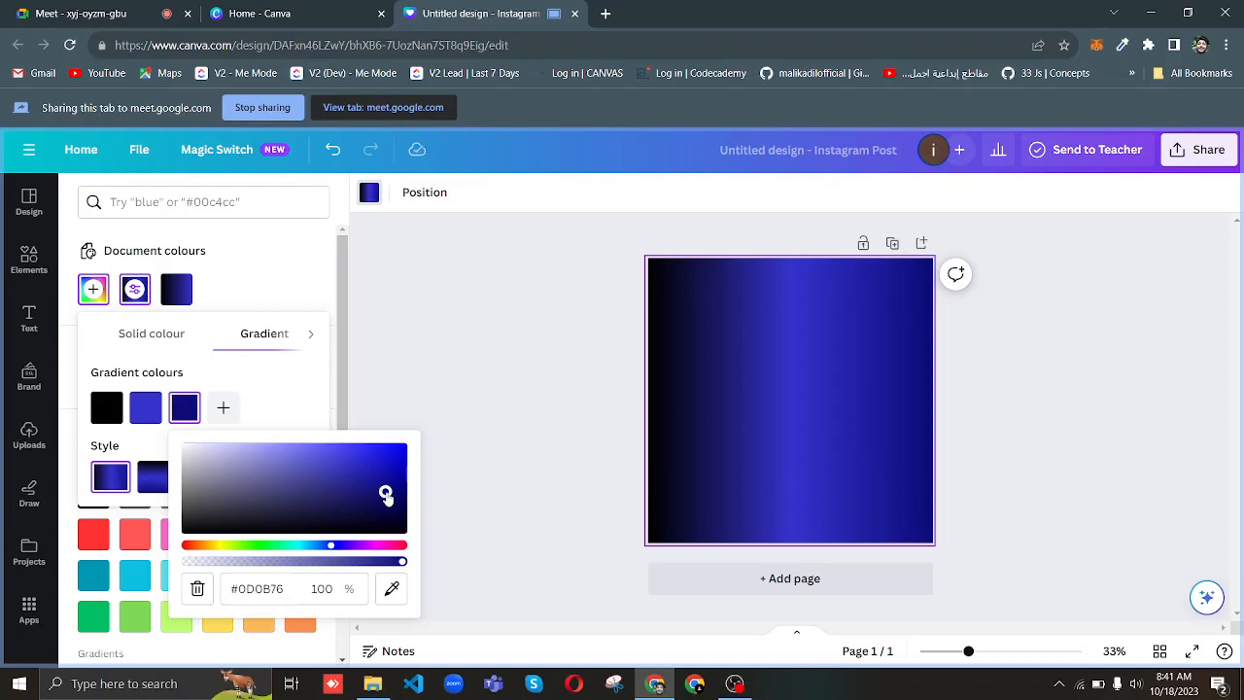
pyautogui.click(359, 503)
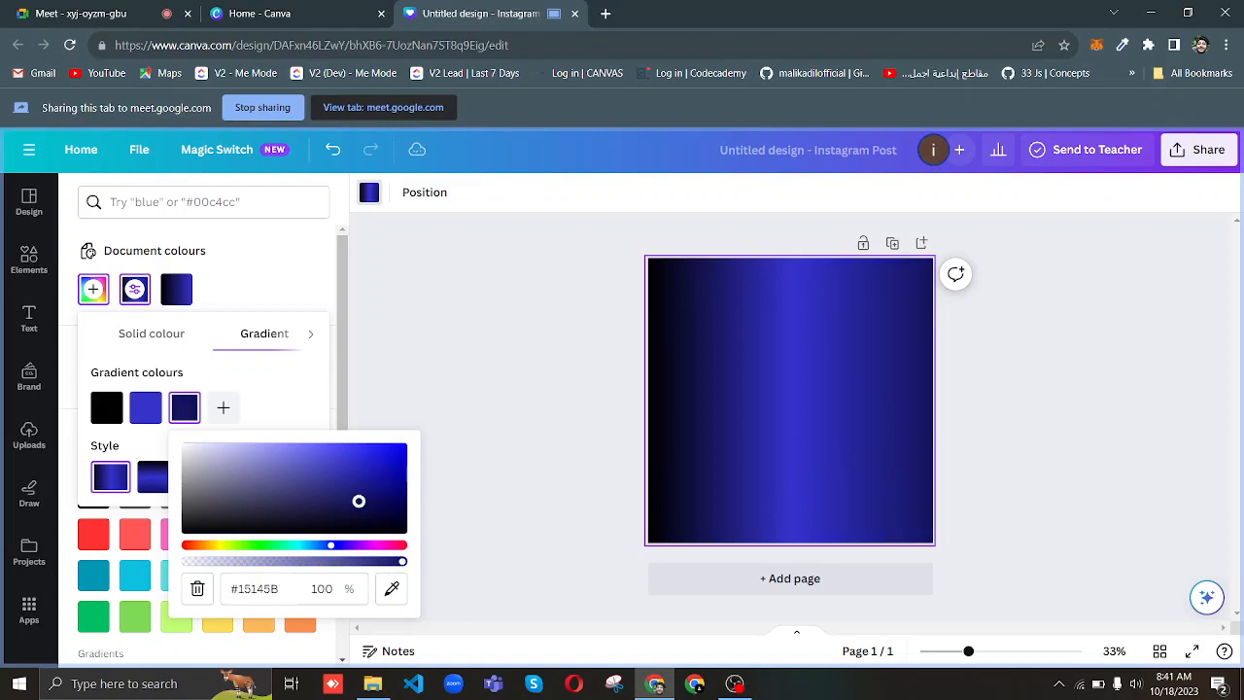
pyautogui.click(326, 487)
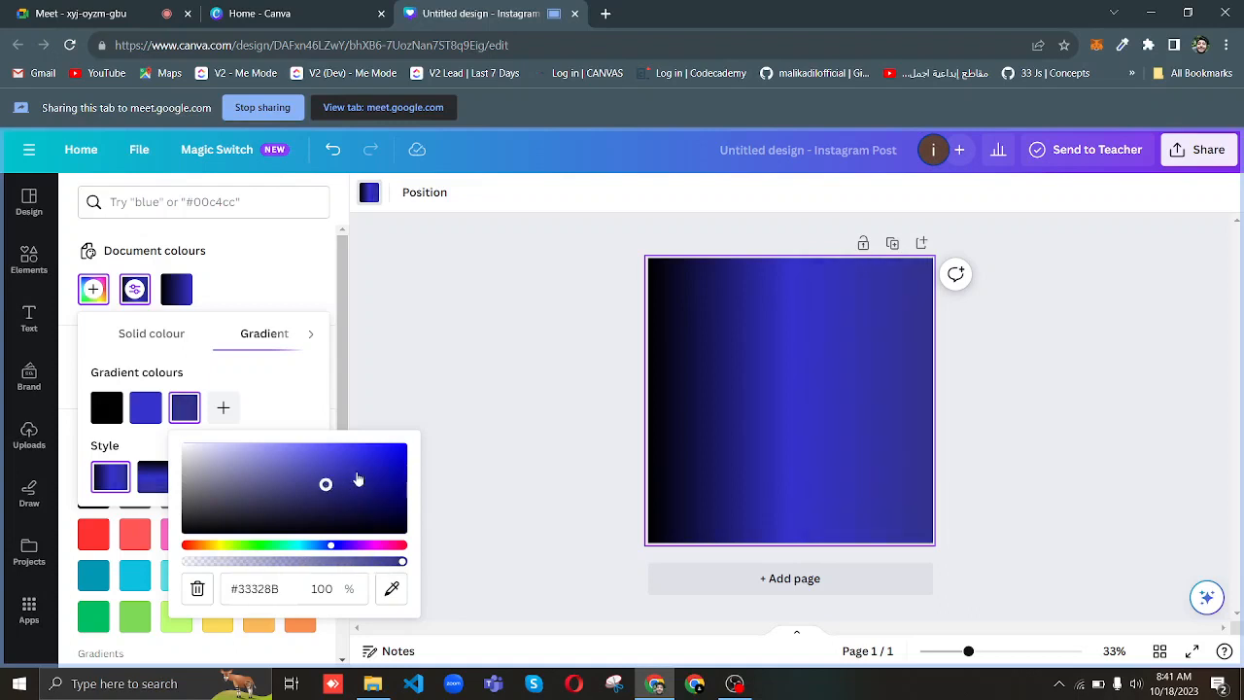
pyautogui.click(261, 449)
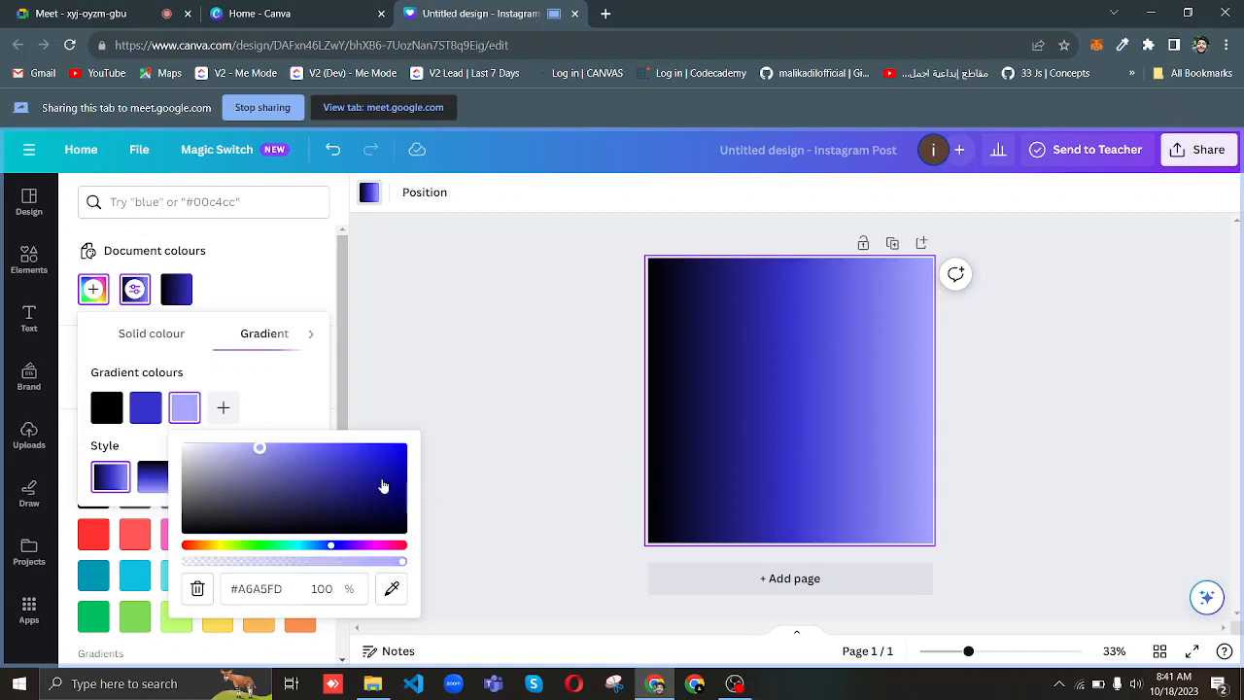
pyautogui.click(636, 430)
# Switch to the Meet call, admit the waiting participant and return to the Instagram Post.
pyautogui.click(379, 107)
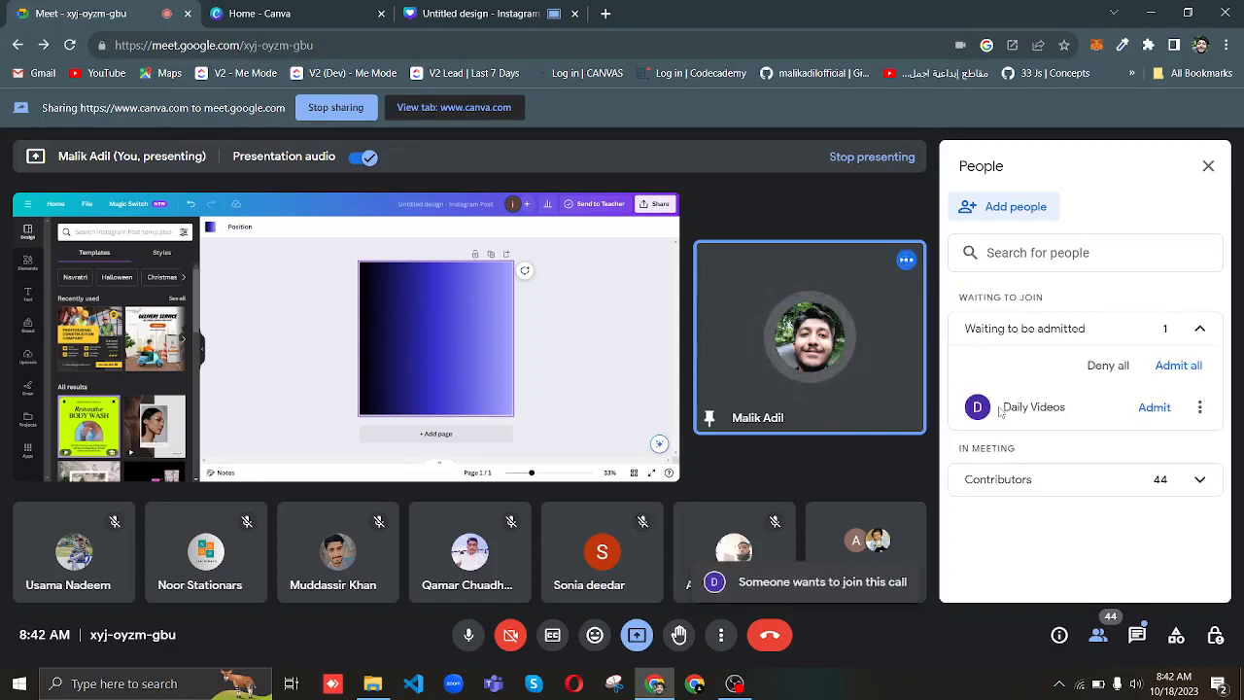
pyautogui.click(1155, 408)
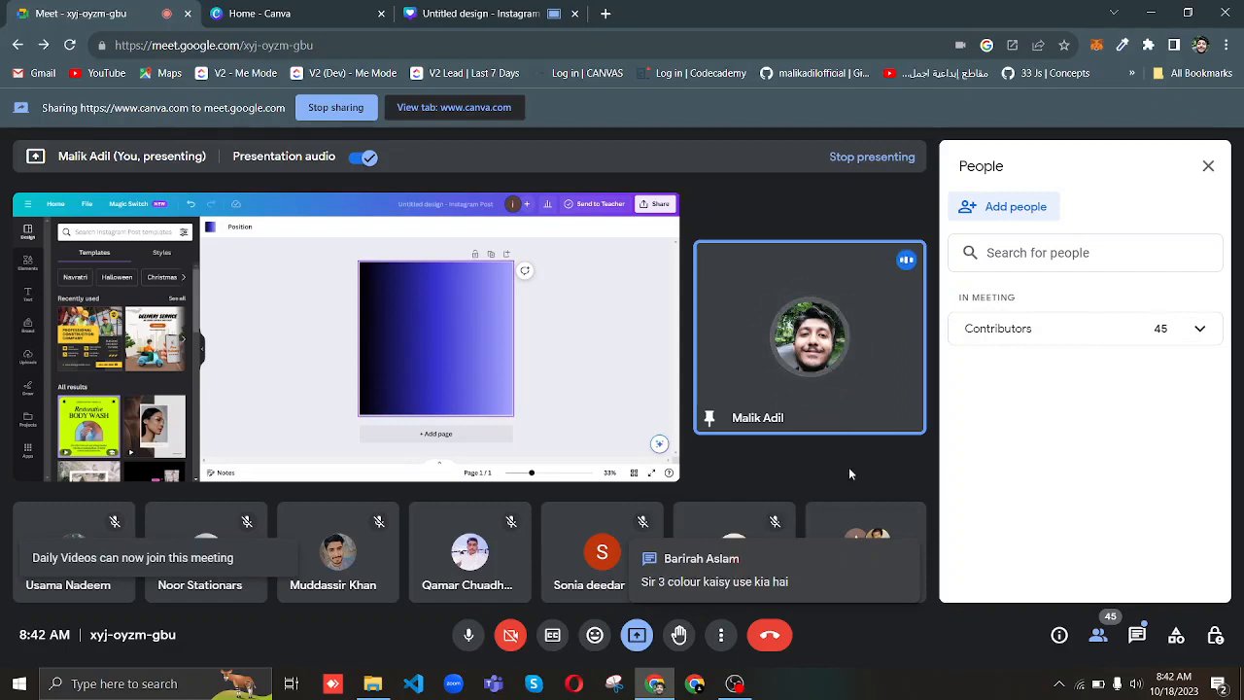
pyautogui.click(459, 13)
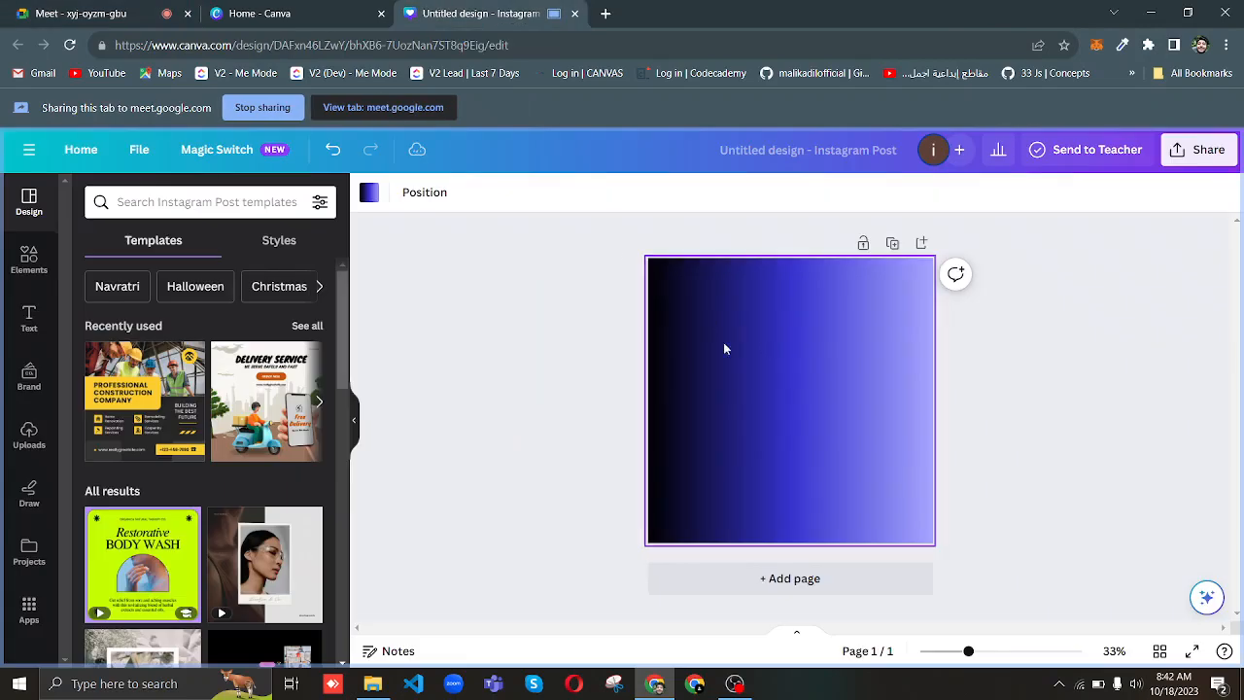
# Open the page background's gradient for editing and delete its third, light blue colour.
pyautogui.click(369, 191)
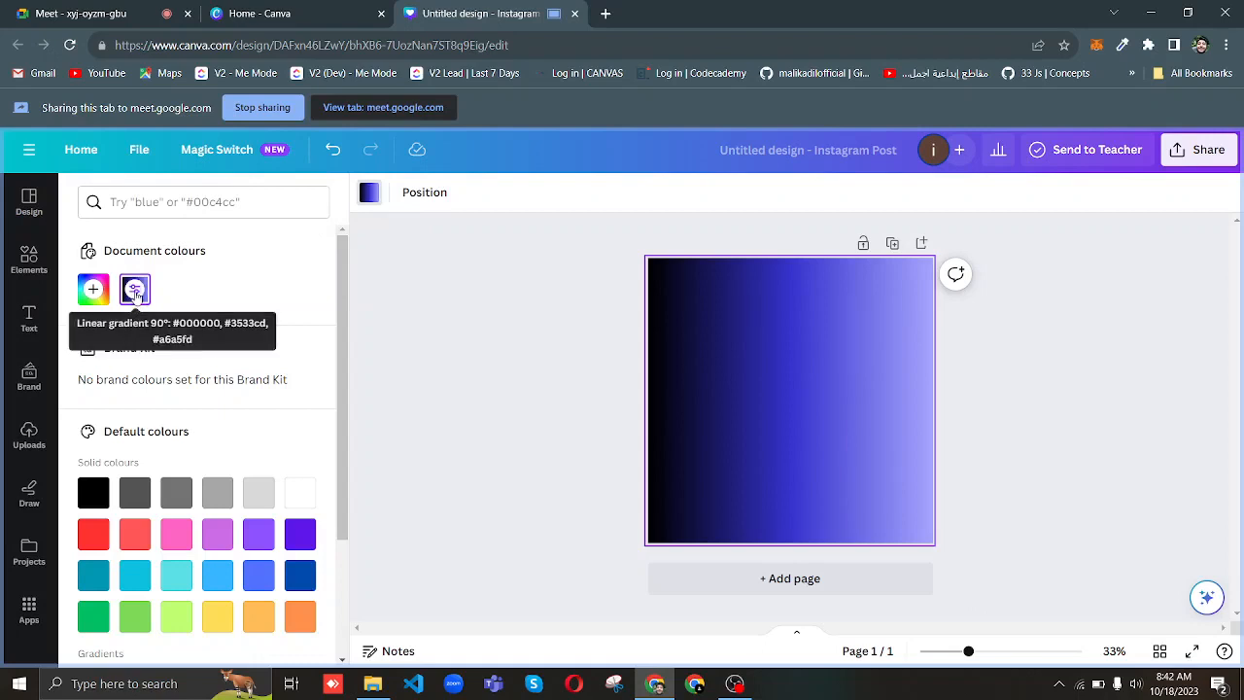
pyautogui.click(135, 292)
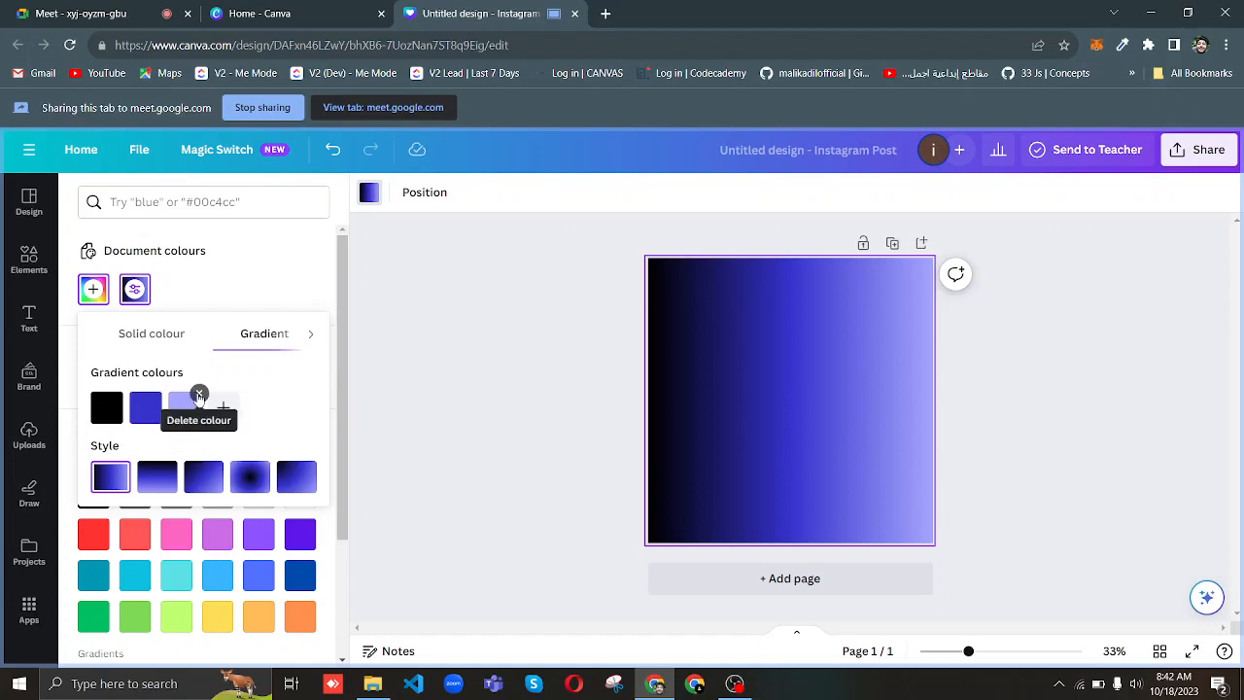
pyautogui.click(200, 394)
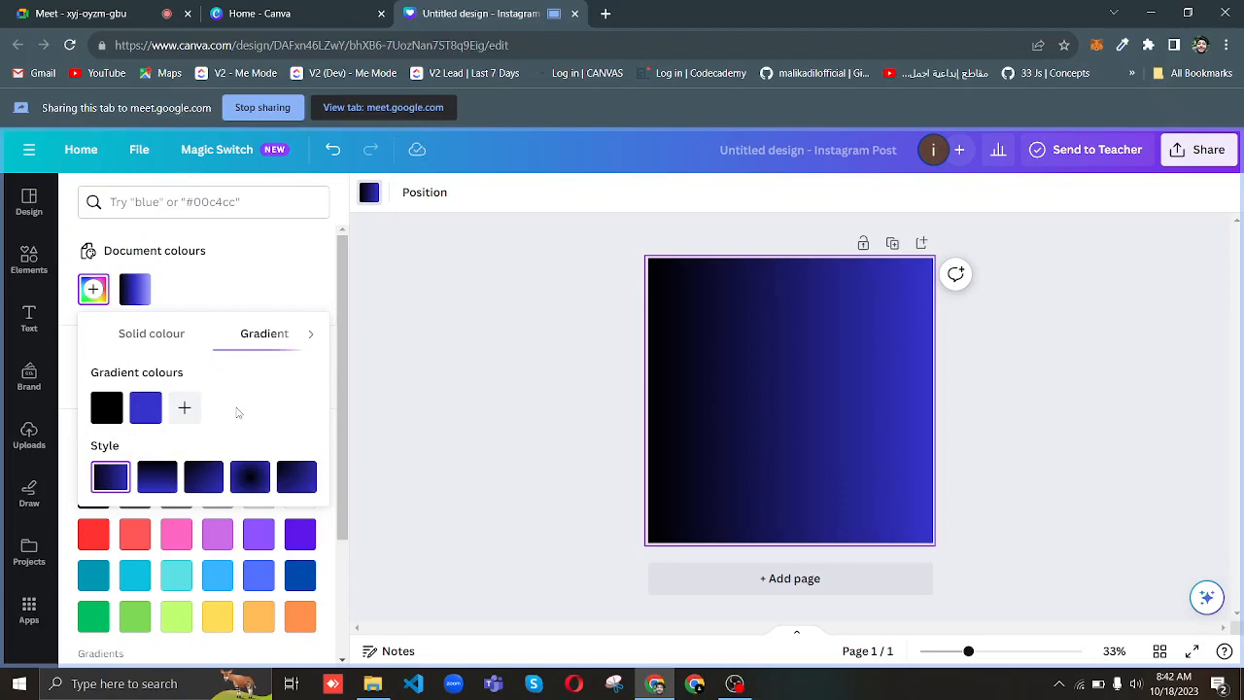
# Add a third gradient colour, try several blue shades, settle on #1815BB and close the colour options.
pyautogui.click(184, 408)
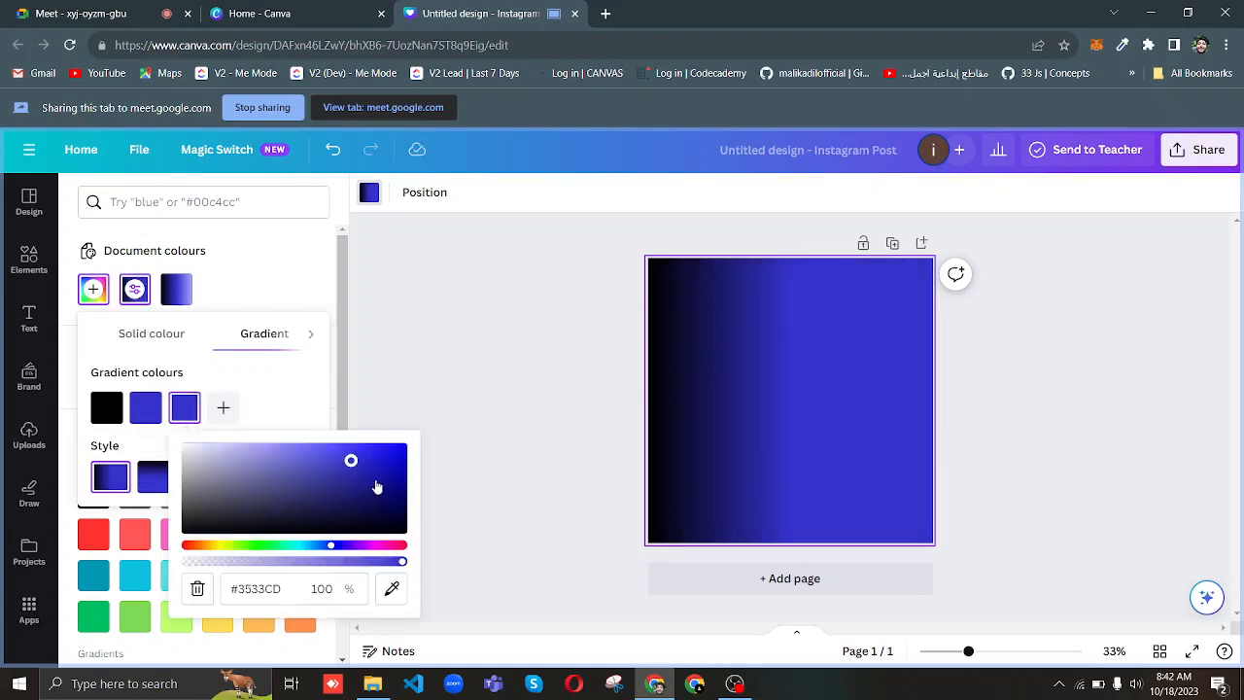
pyautogui.click(379, 478)
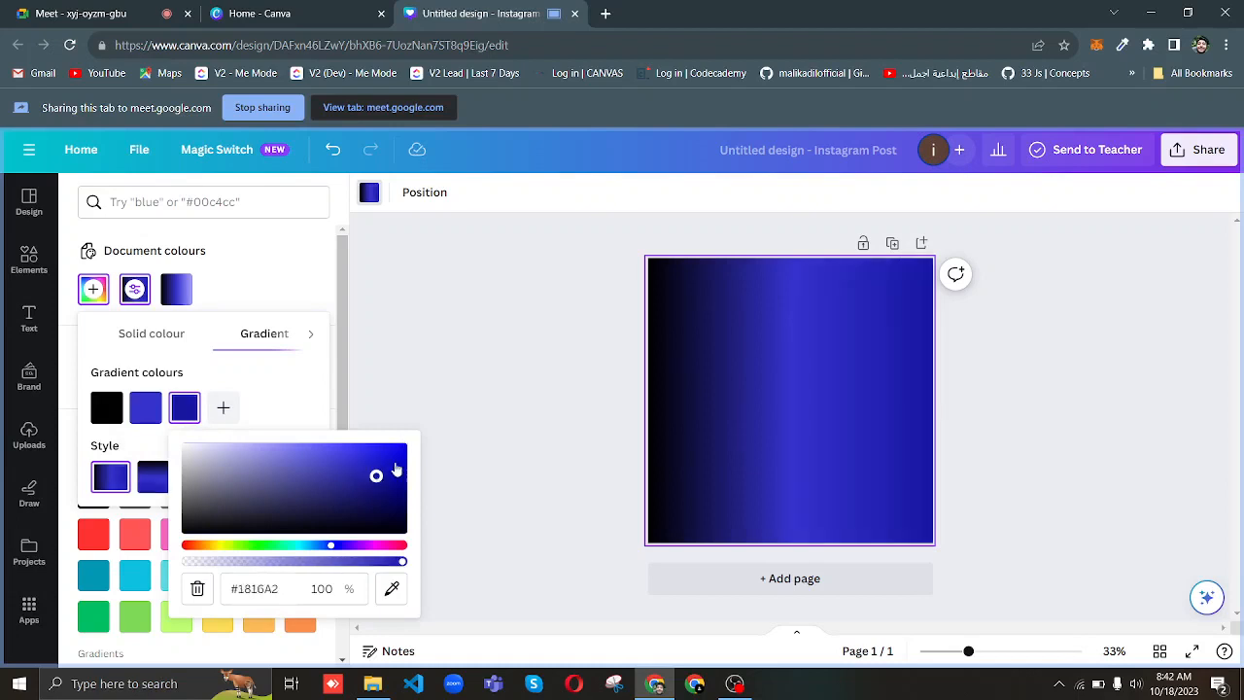
pyautogui.click(394, 462)
pyautogui.click(324, 489)
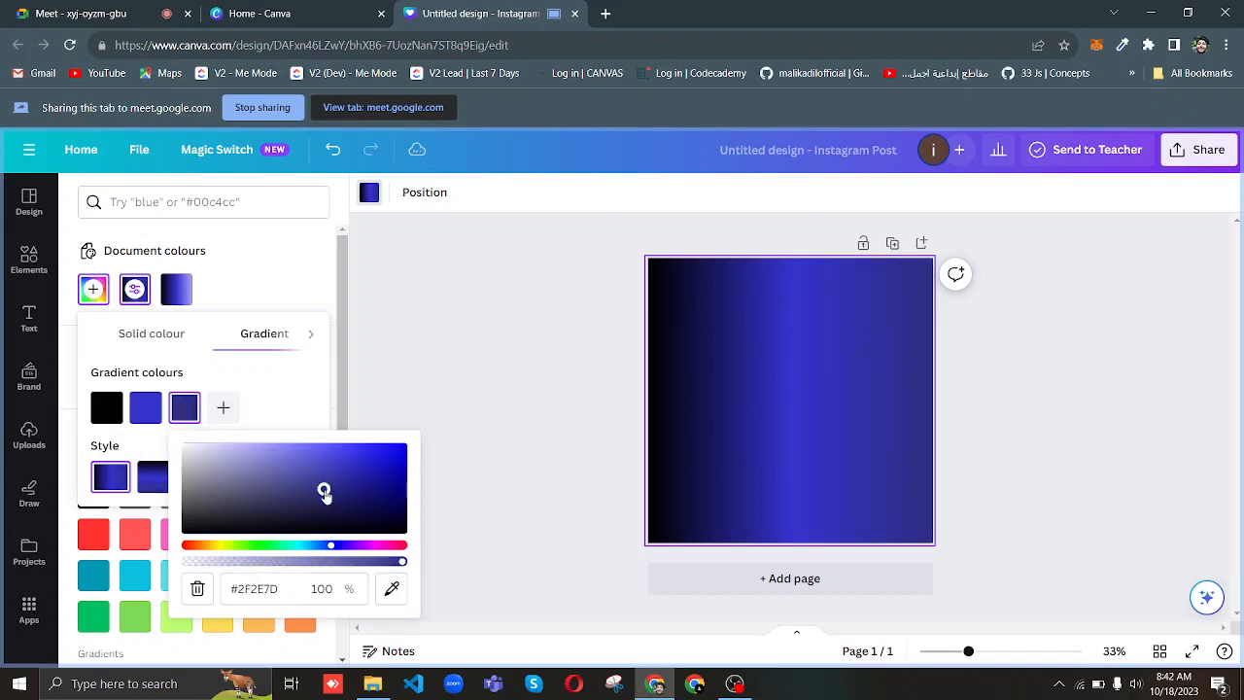
pyautogui.click(225, 467)
pyautogui.click(356, 488)
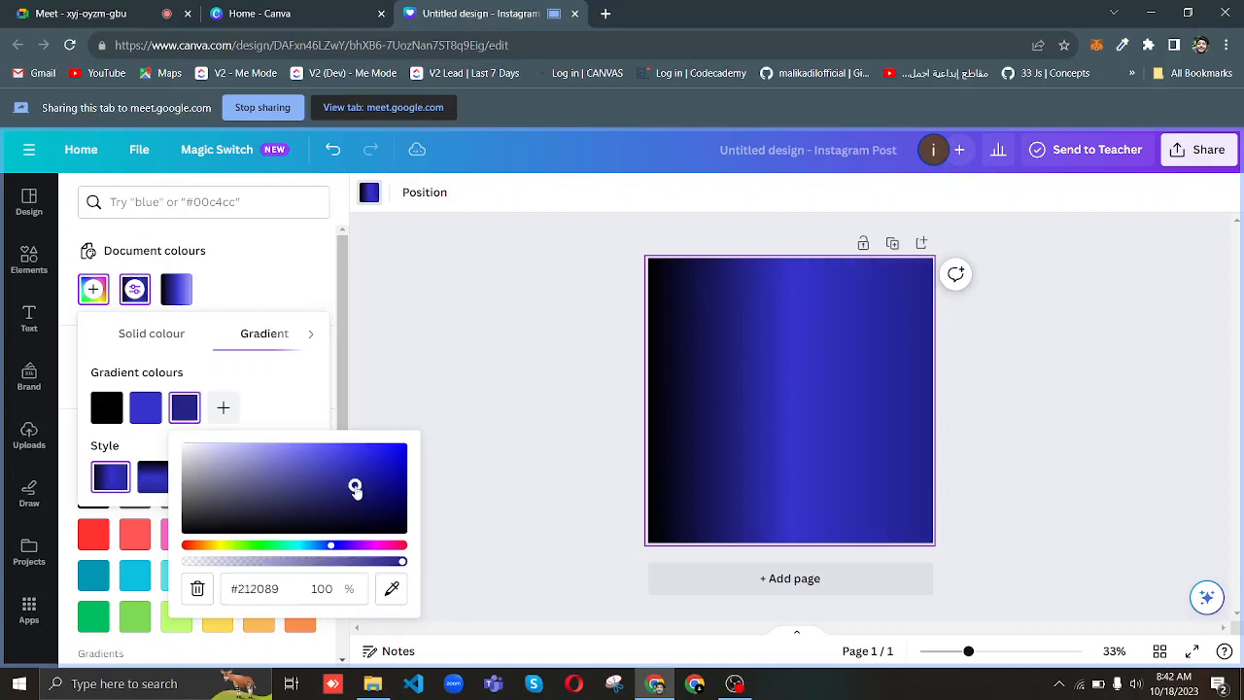
pyautogui.click(342, 463)
pyautogui.click(330, 488)
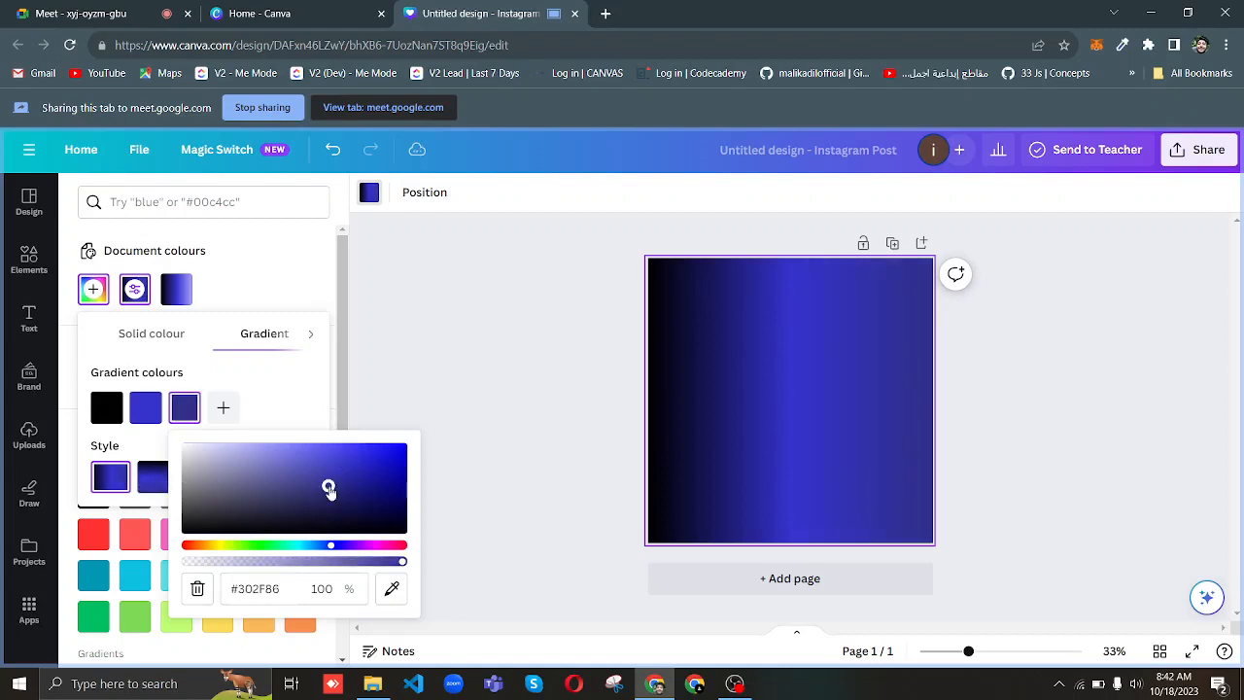
pyautogui.click(367, 488)
pyautogui.click(381, 468)
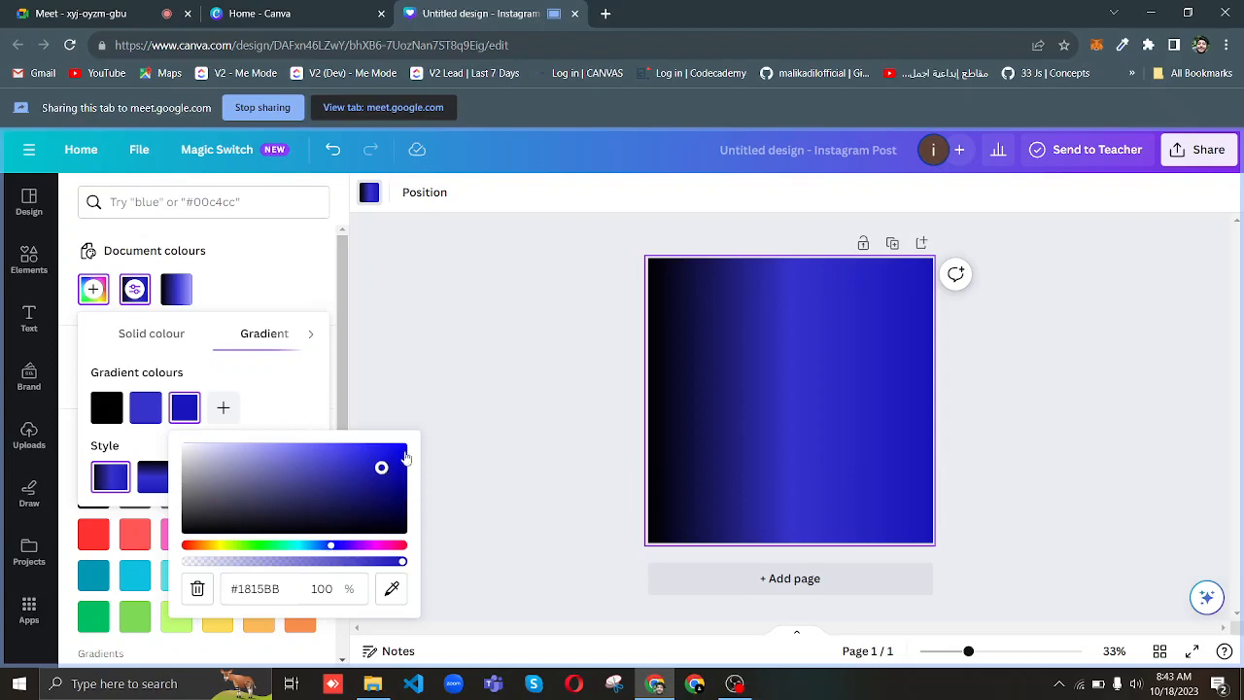
pyautogui.click(430, 416)
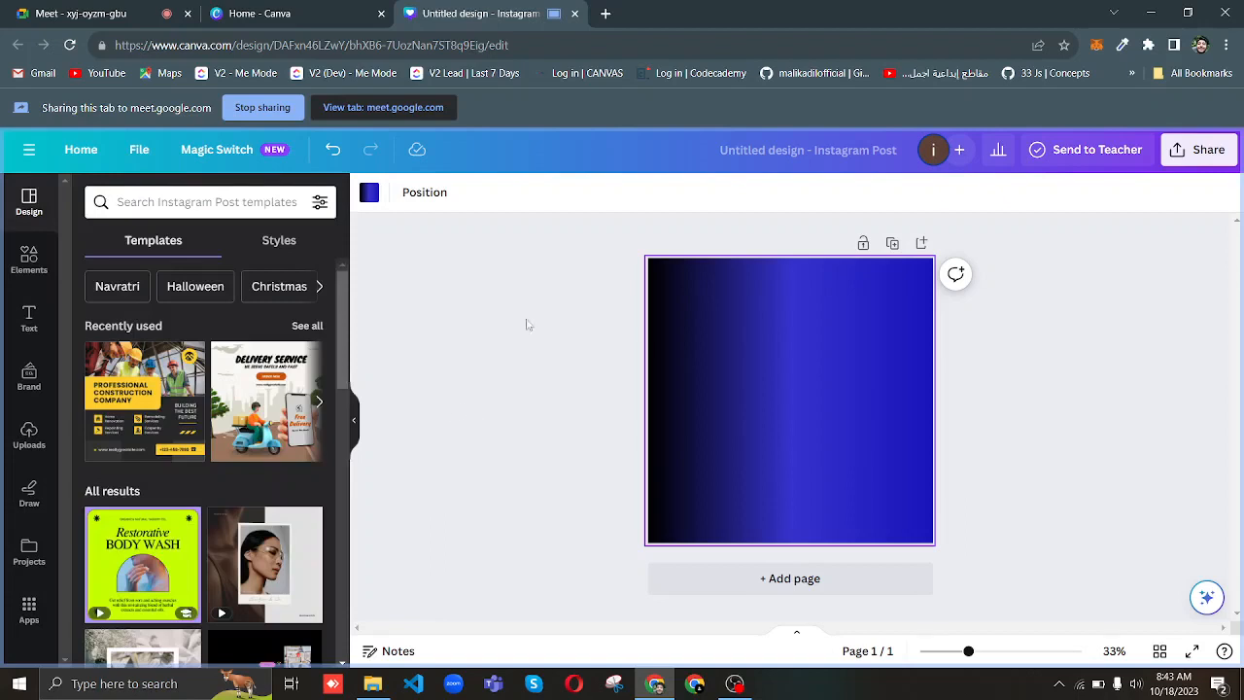
# Reopen the background gradient for editing and remove the dark blue third colour.
pyautogui.click(369, 193)
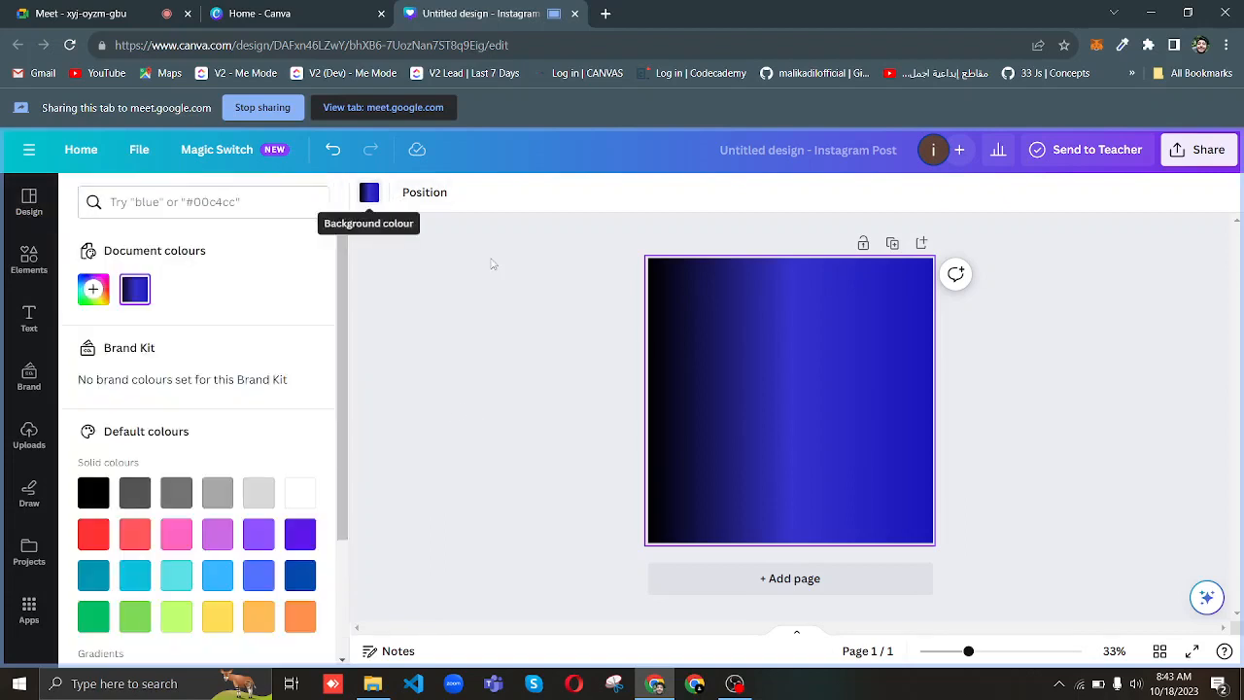
pyautogui.click(596, 392)
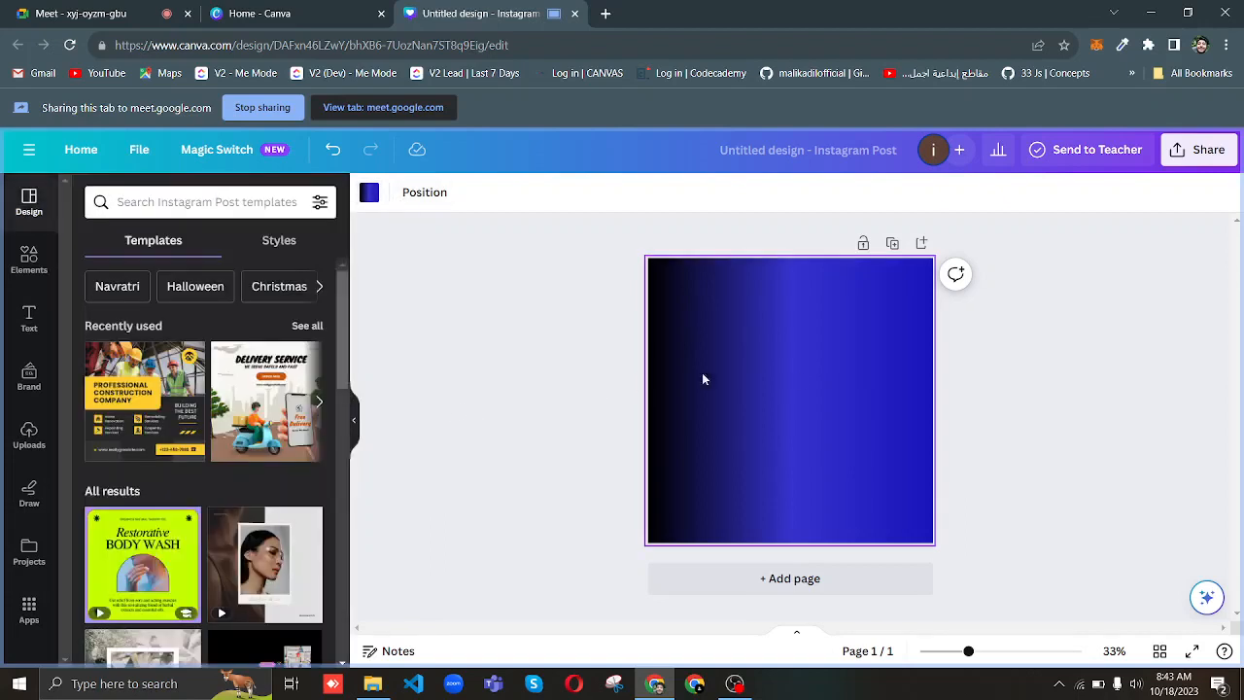
pyautogui.click(368, 198)
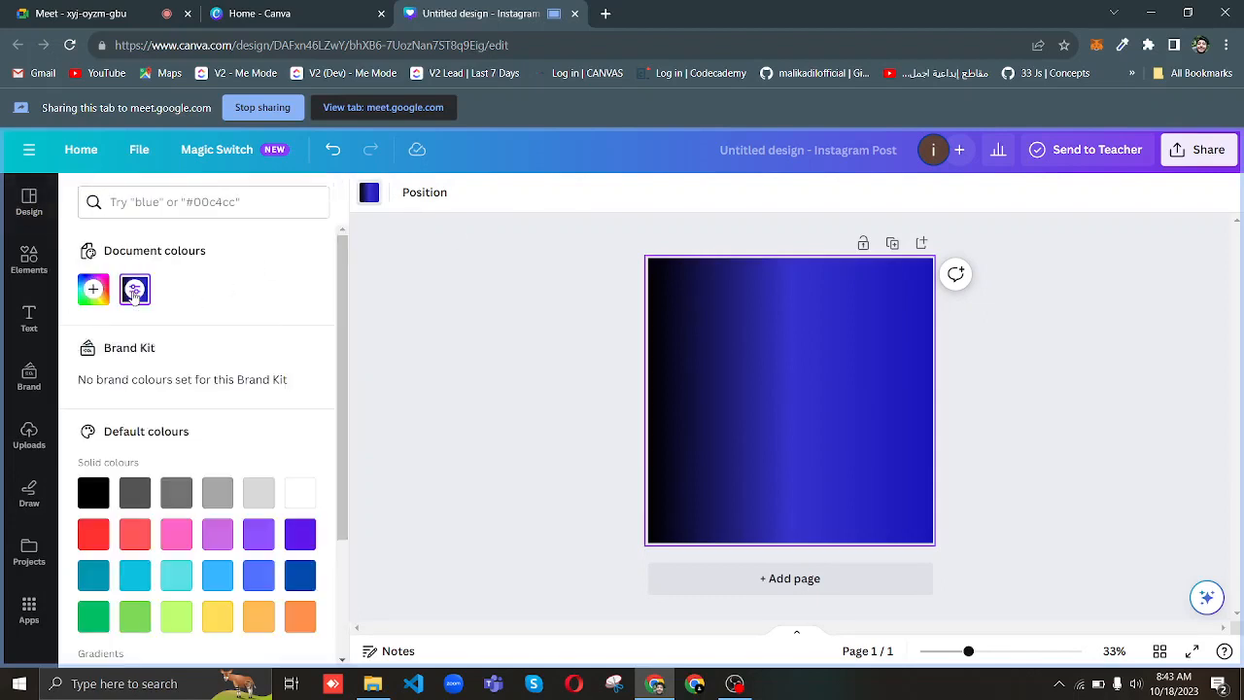
pyautogui.click(135, 291)
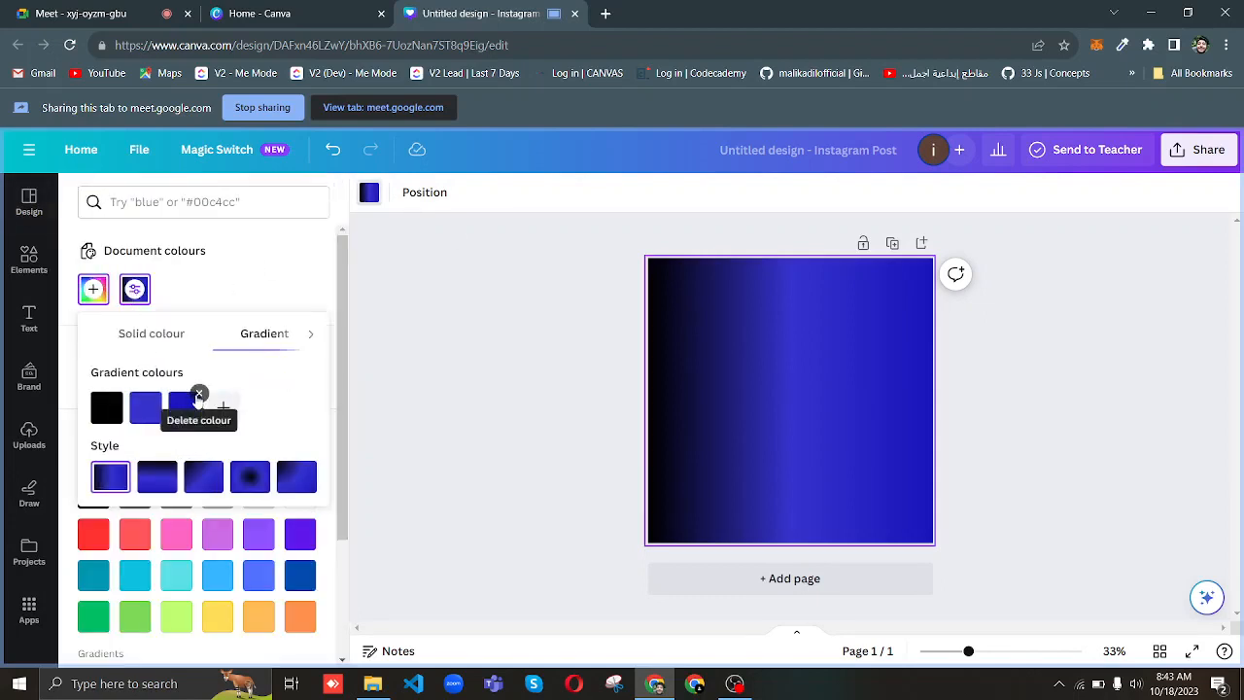
pyautogui.click(198, 395)
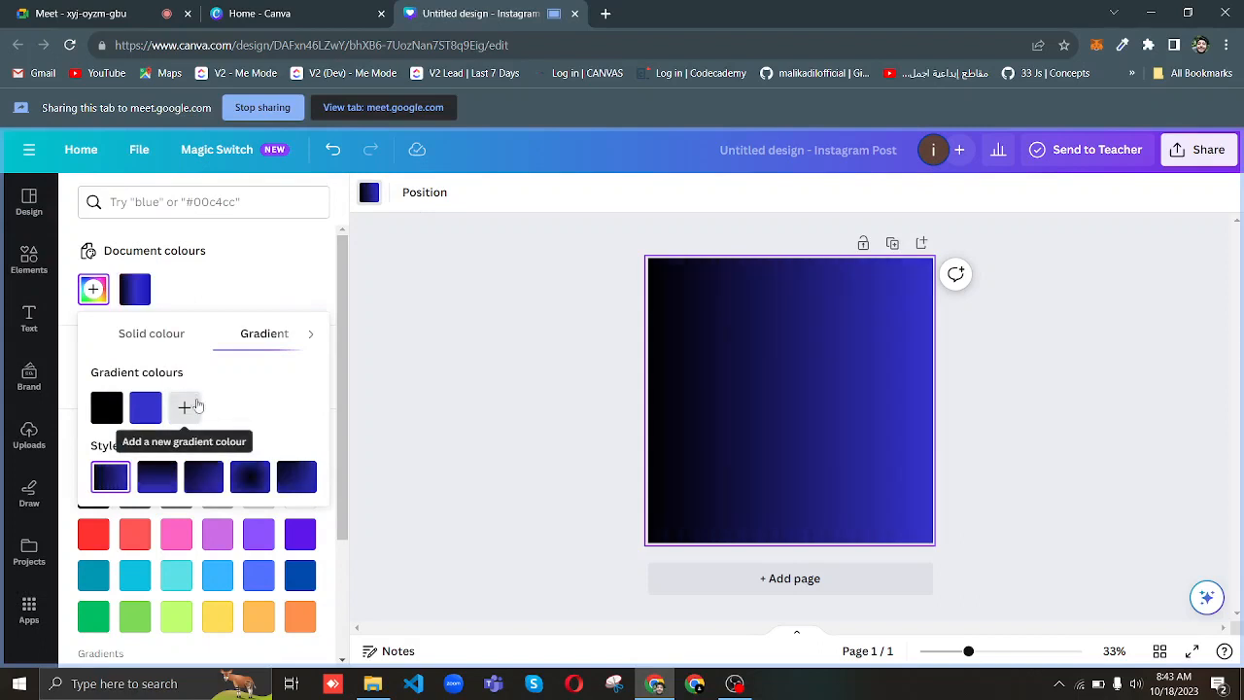
# Try the radial and diagonal gradient styles on the background and apply the vertical style with black above blue.
pyautogui.click(250, 487)
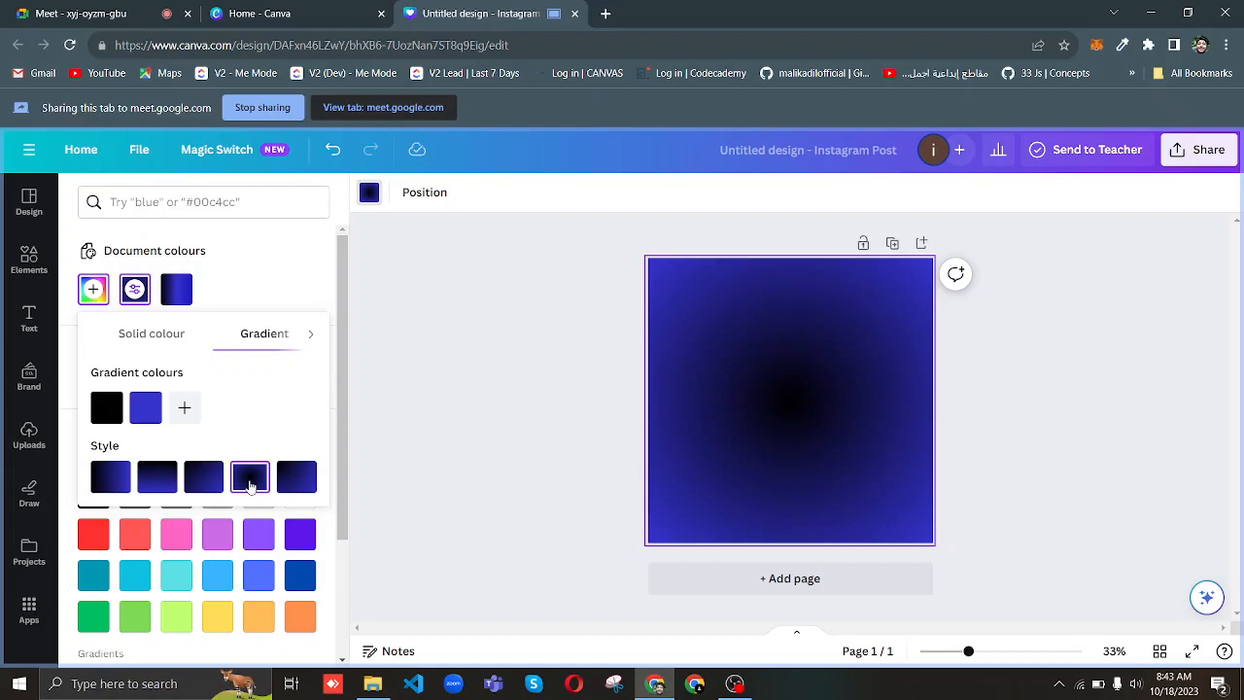
pyautogui.click(209, 486)
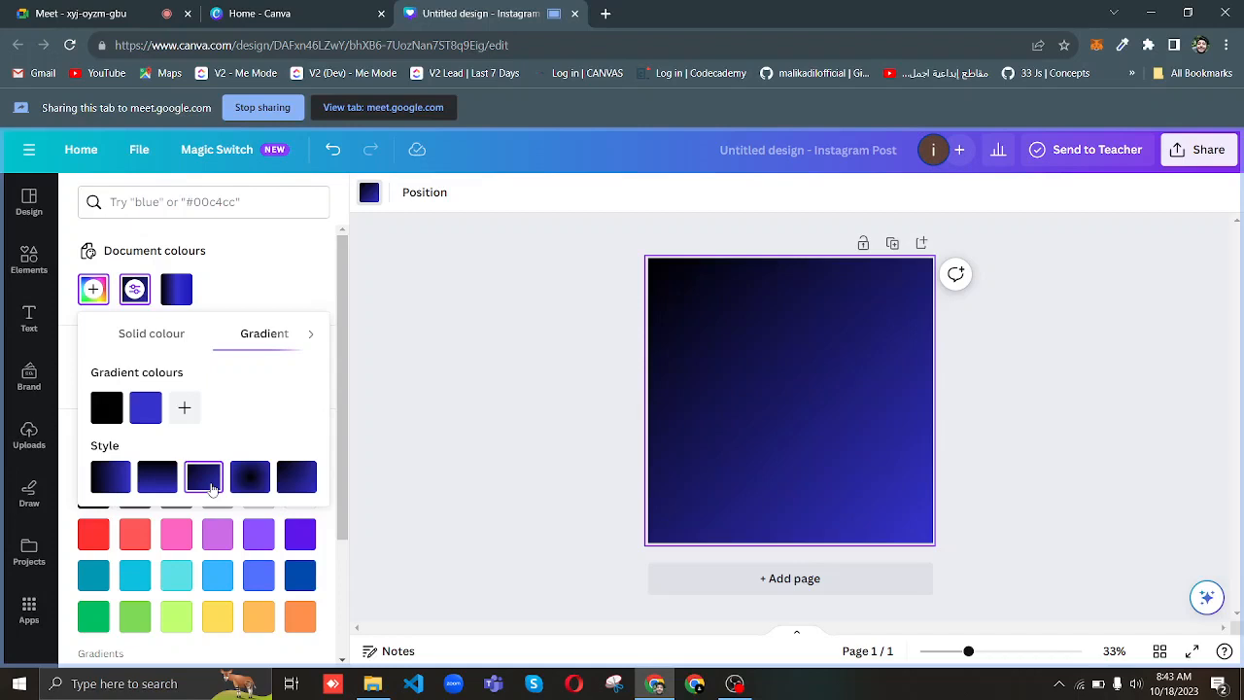
pyautogui.click(155, 480)
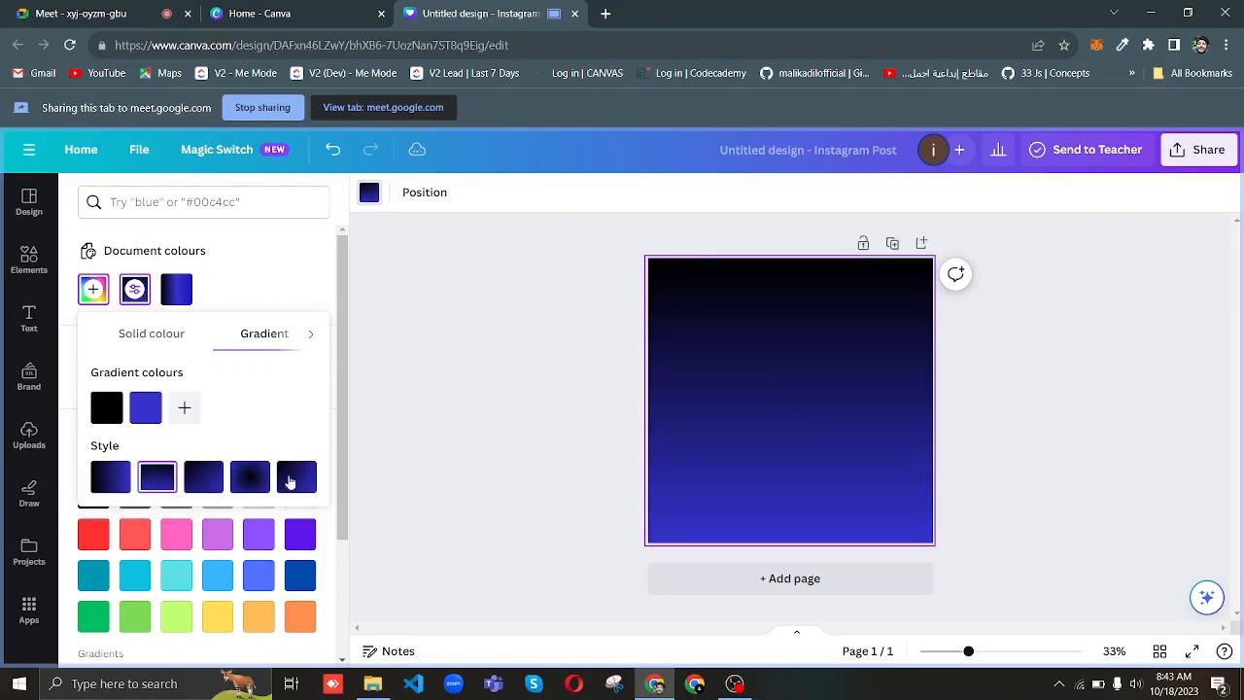
pyautogui.click(549, 467)
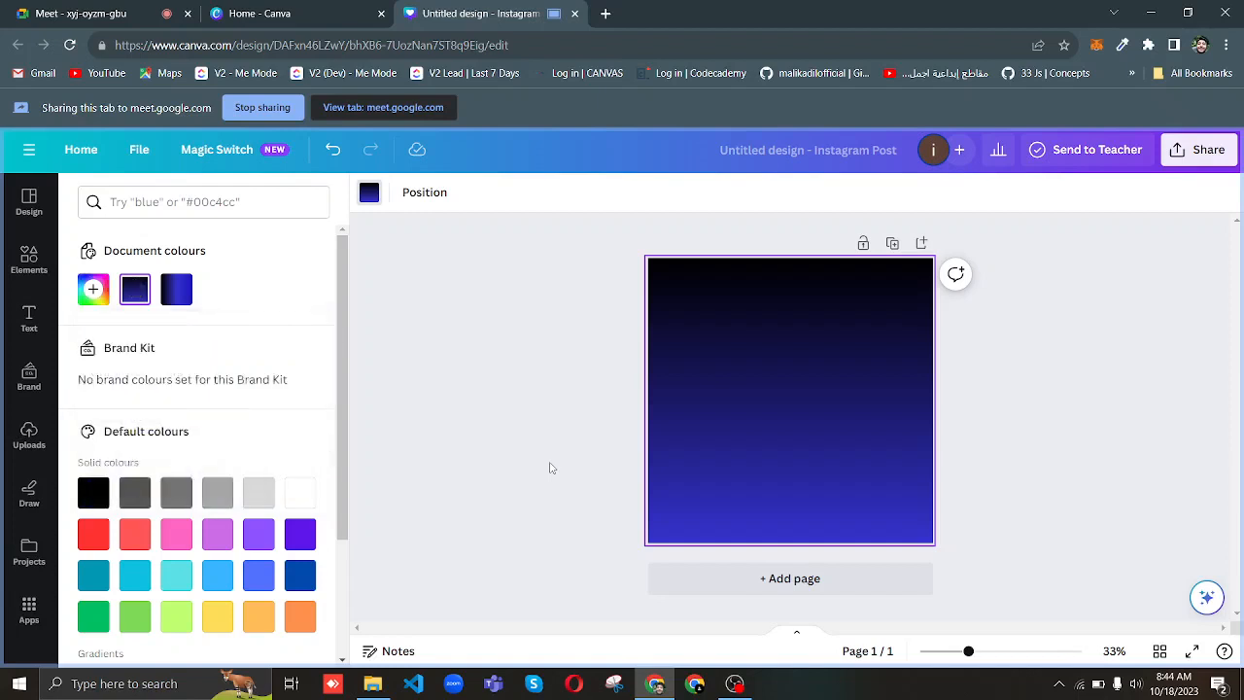
pyautogui.click(369, 193)
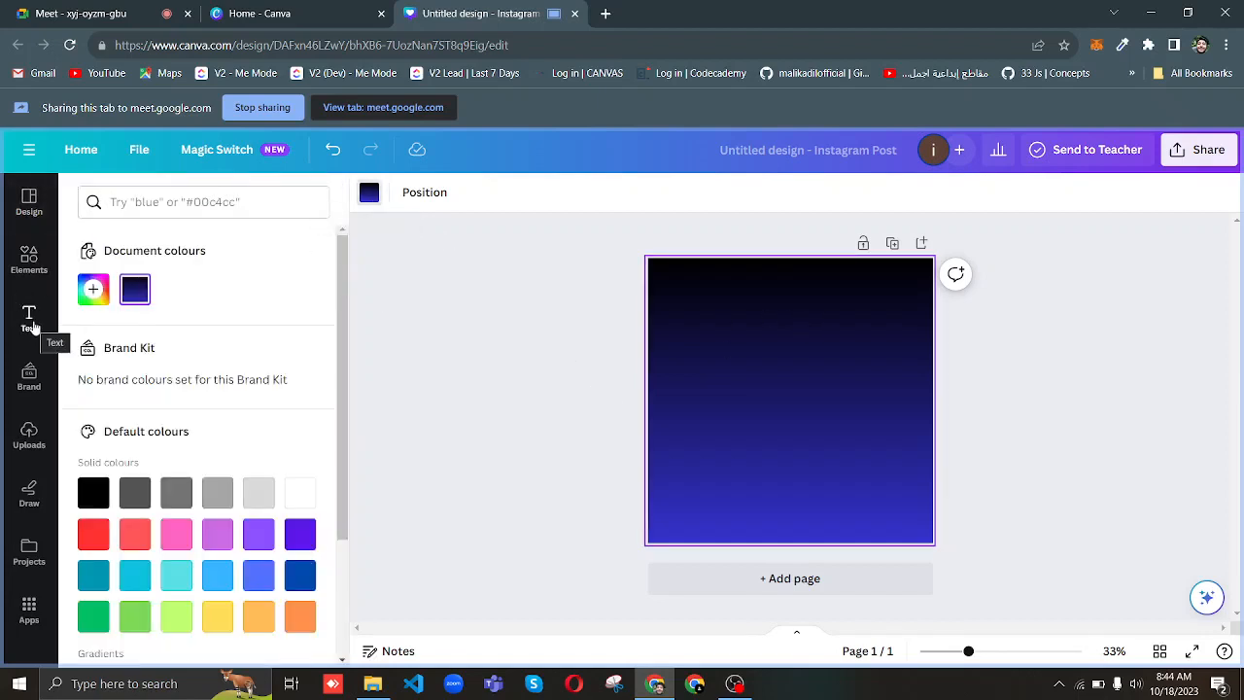
# Add a subheading text to the page and replace its placeholder with "Canva".
pyautogui.click(30, 321)
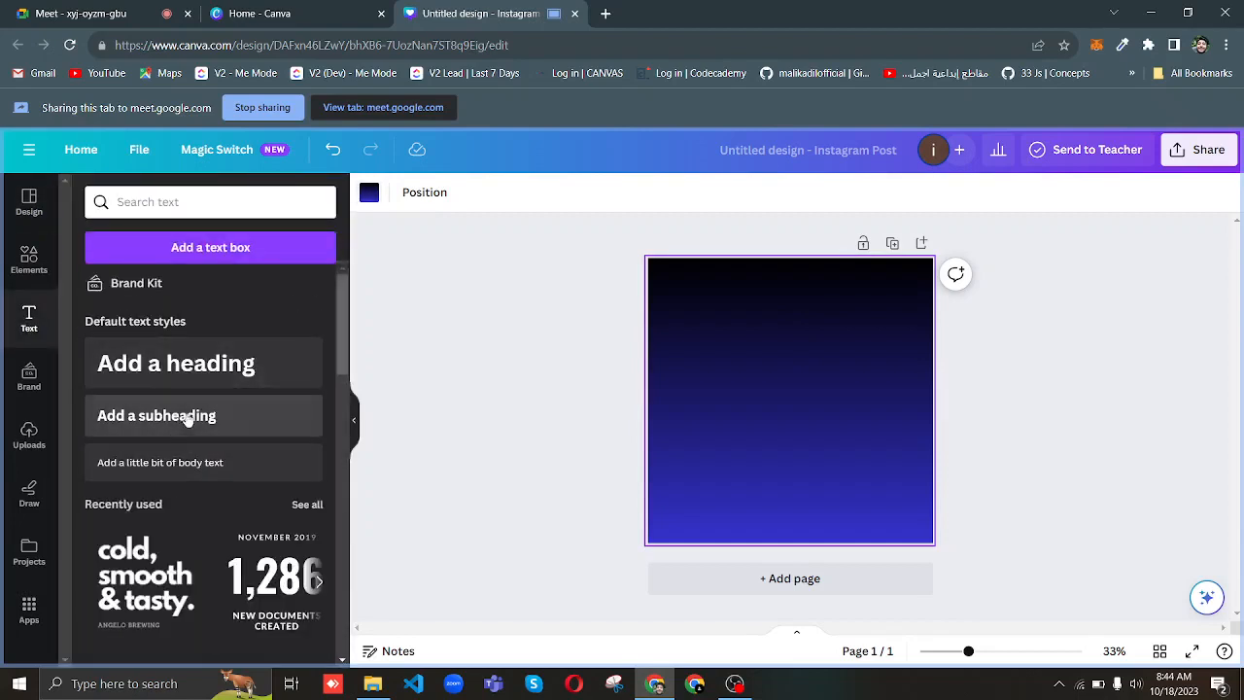
pyautogui.click(185, 421)
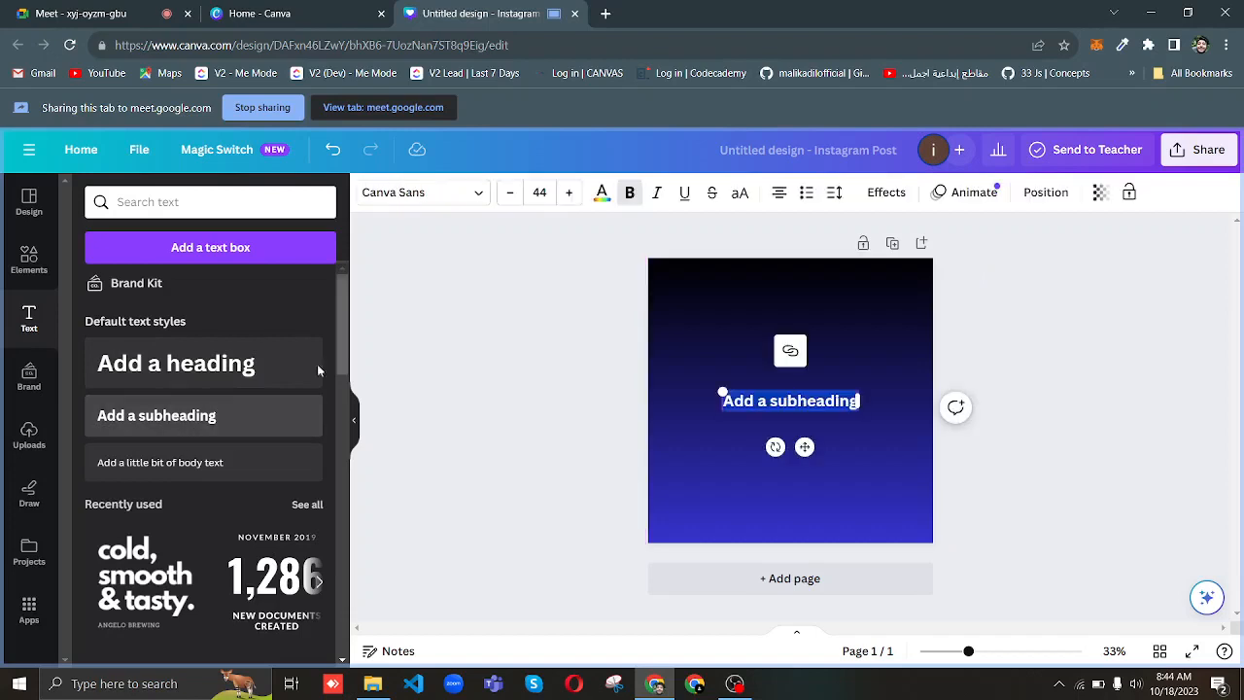
pyautogui.tripleClick(779, 406)
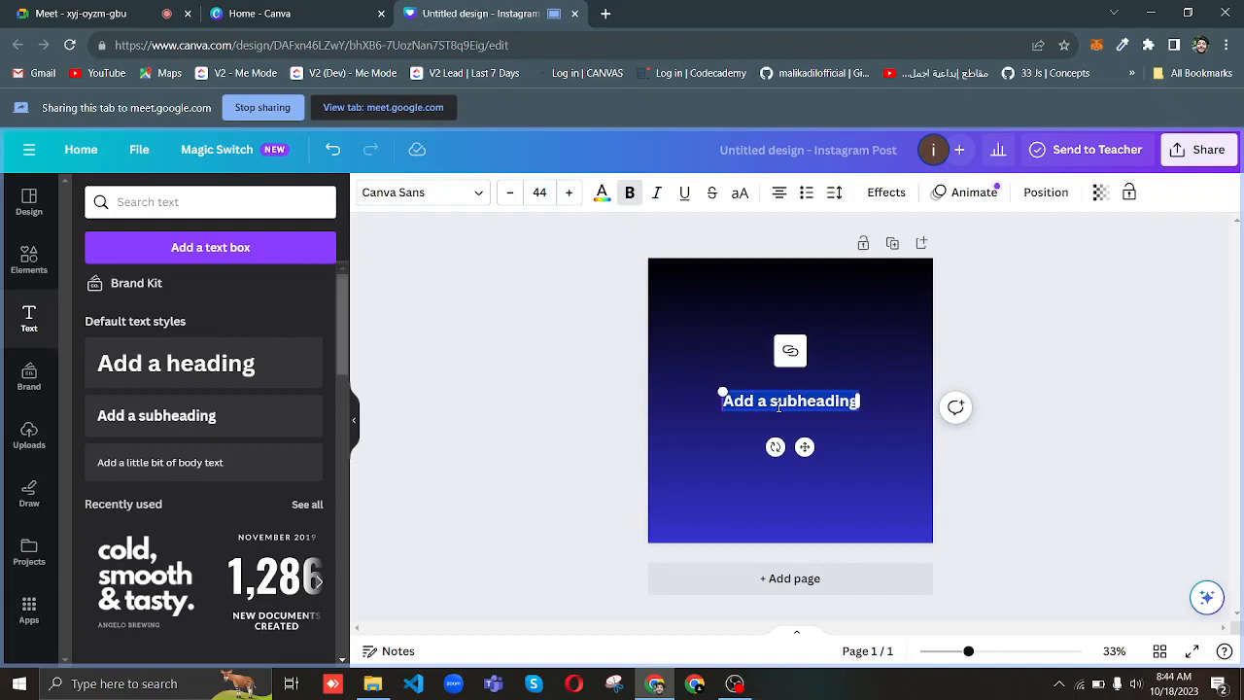
pyautogui.press('BackSpace')
pyautogui.write('H')
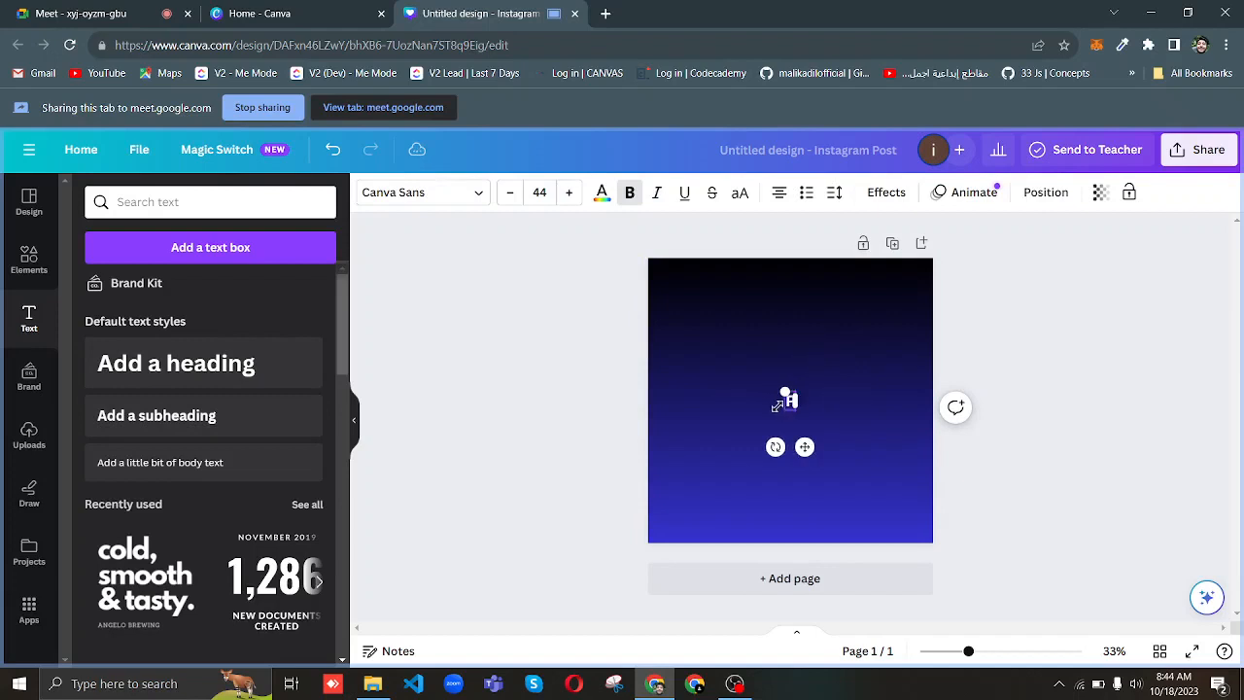
pyautogui.press('BackSpace')
pyautogui.write('Canva')
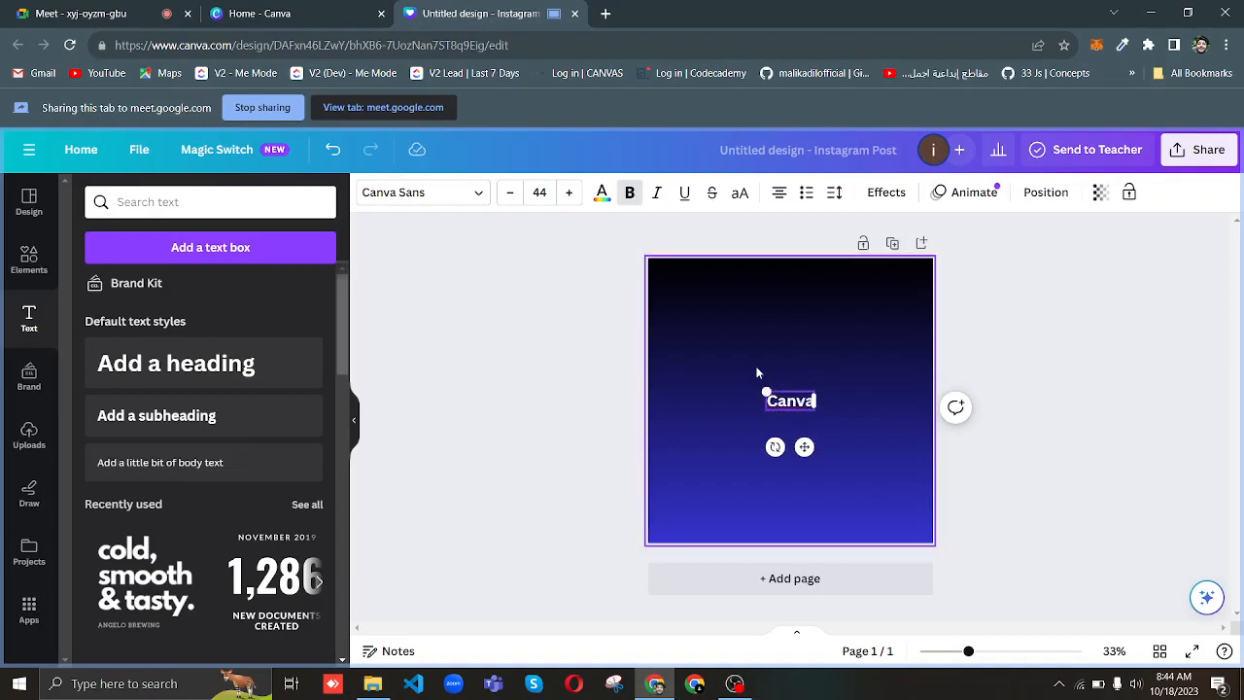
pyautogui.click(758, 372)
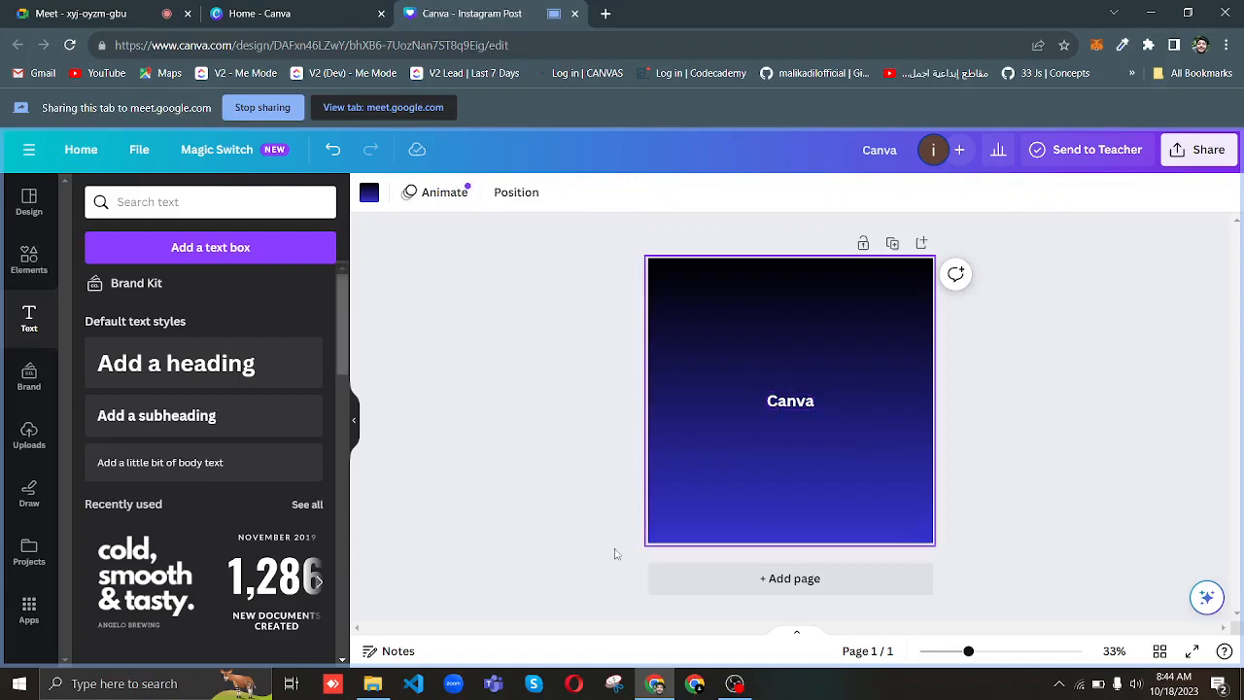
# Switch to the Meet call, admit the waiting participant and return to the Canva Instagram Post.
pyautogui.click(92, 10)
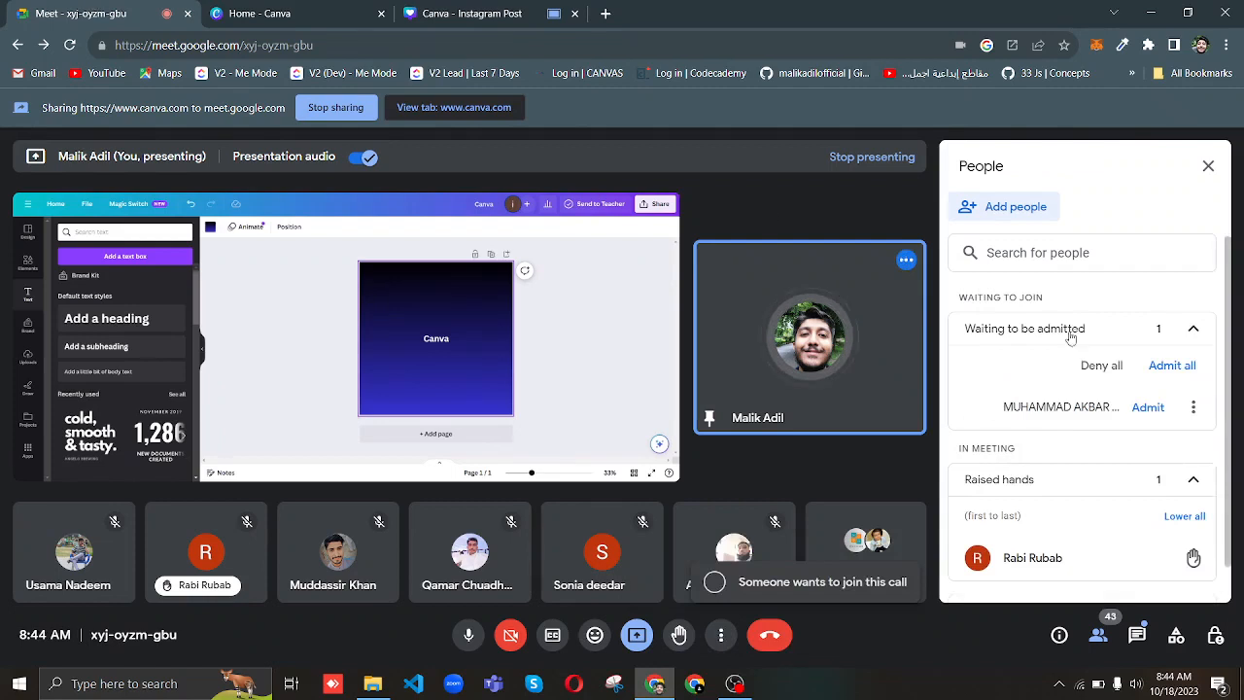
pyautogui.click(1147, 408)
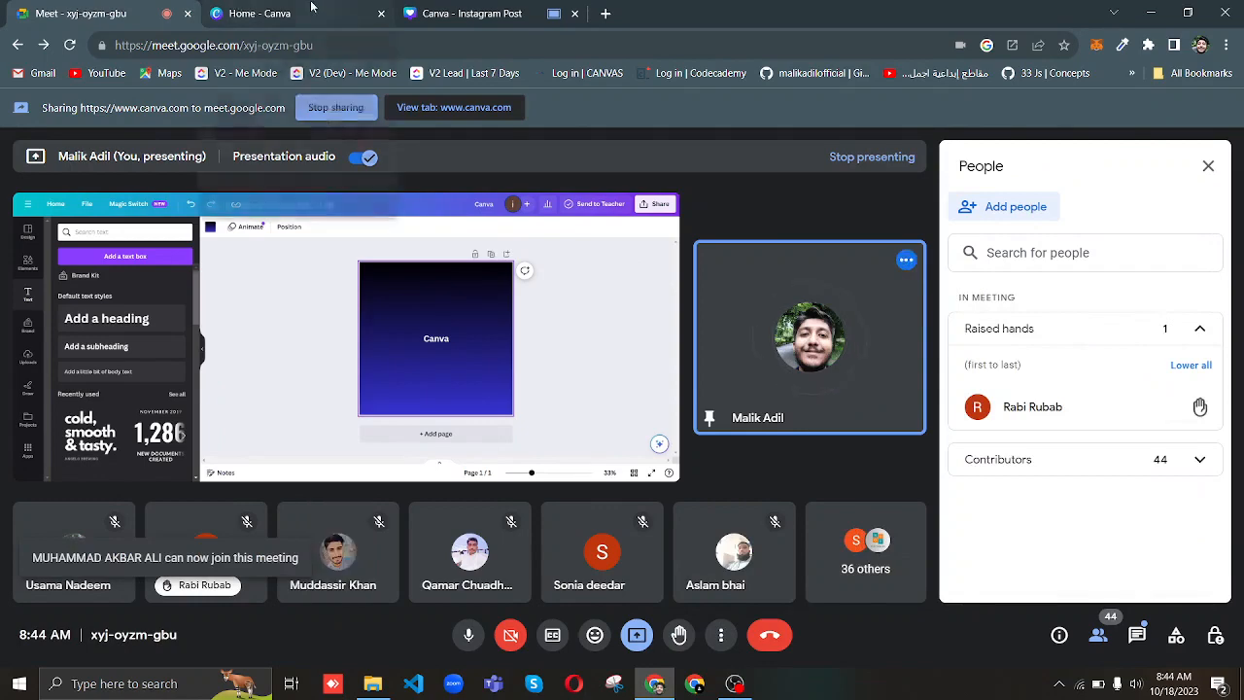
pyautogui.click(440, 10)
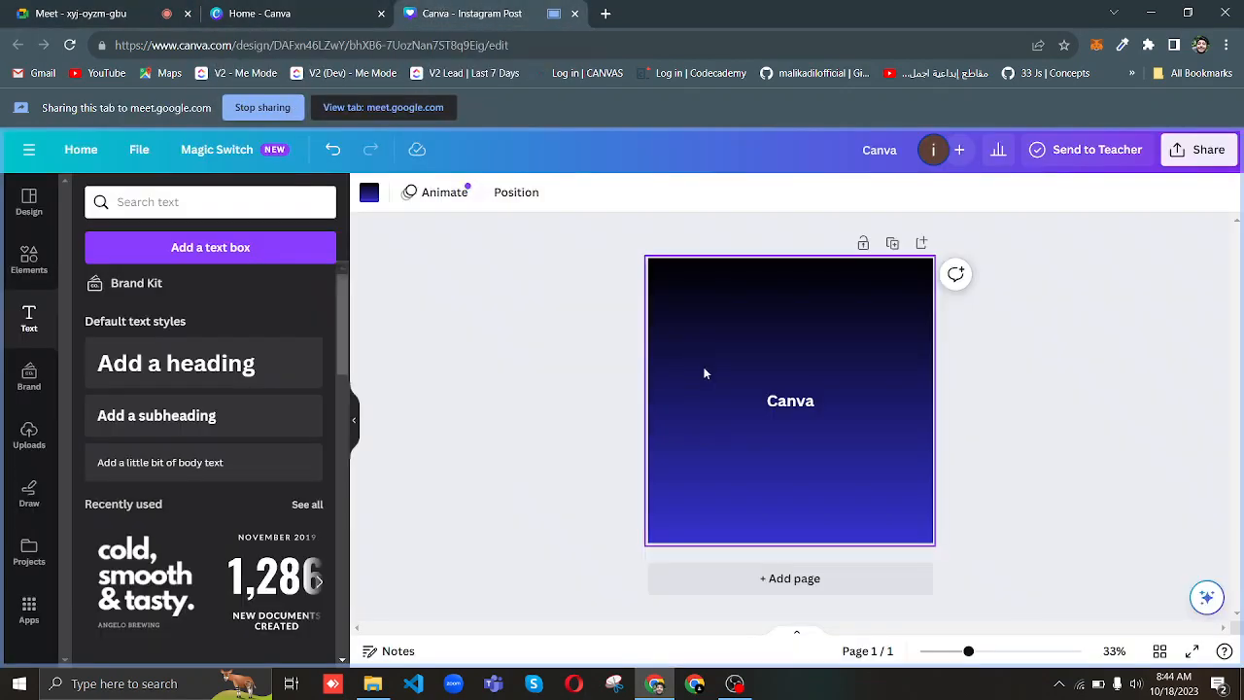
# Change the font of the "Canva" text to Maharlika.
pyautogui.click(769, 404)
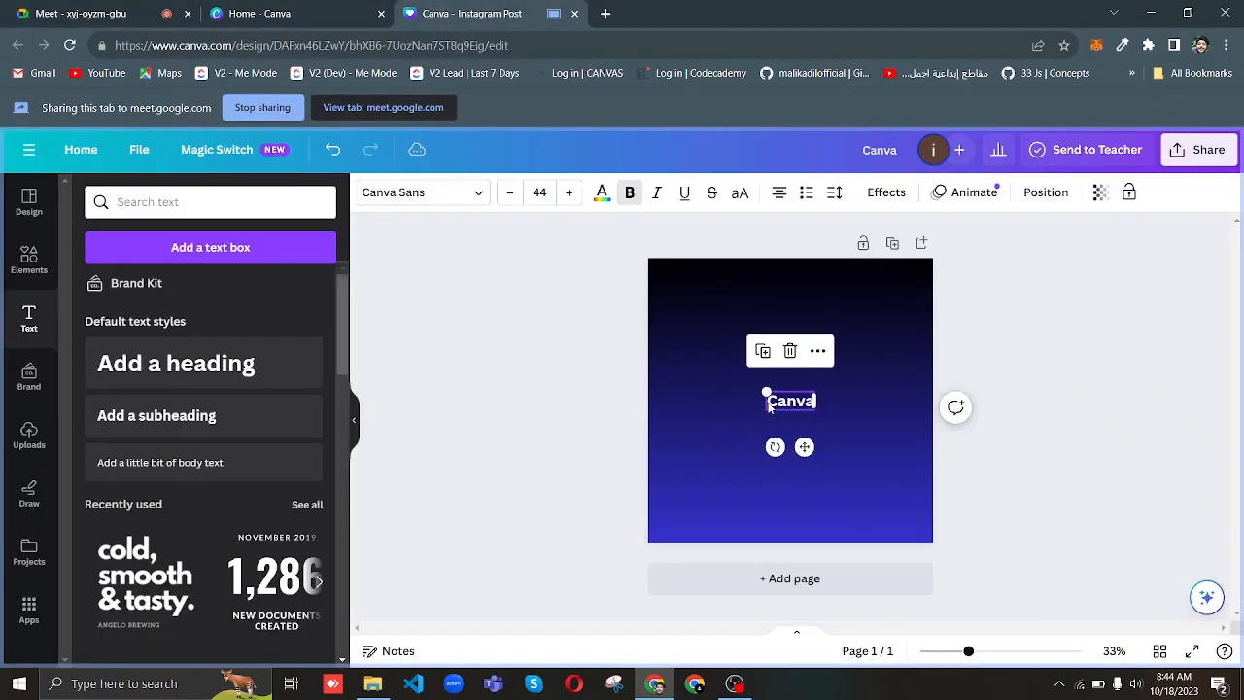
pyautogui.click(453, 200)
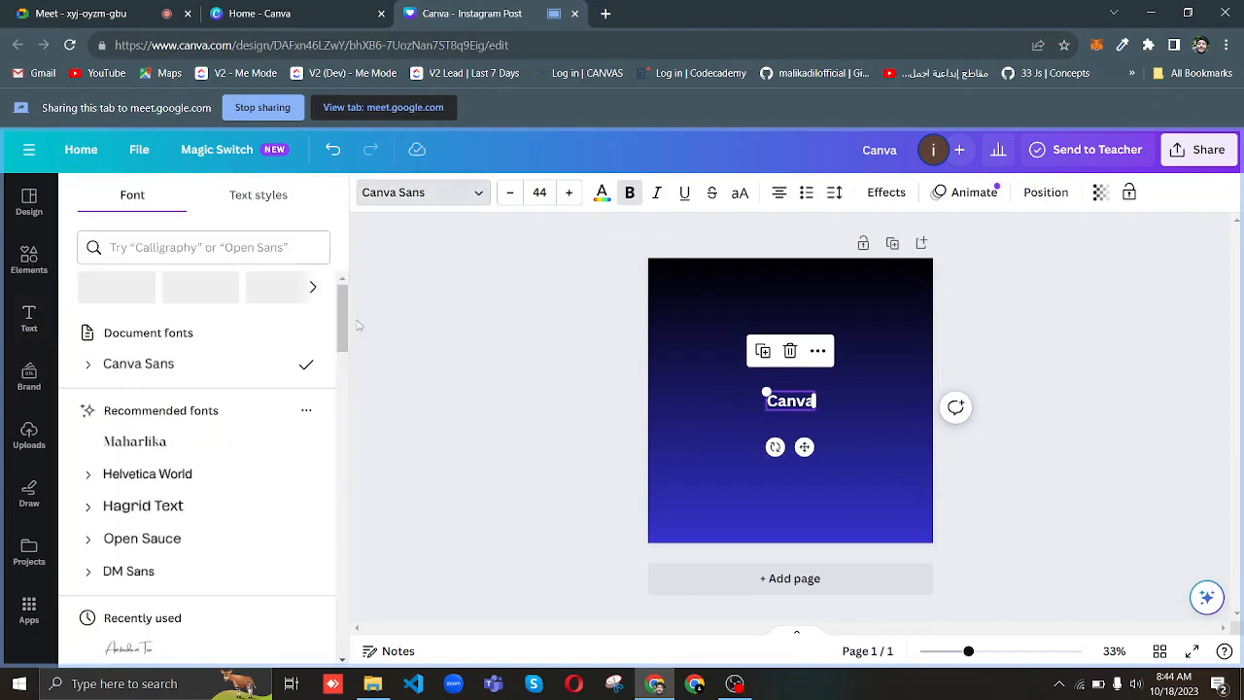
pyautogui.moveTo(343, 337)
pyautogui.mouseDown()
pyautogui.moveTo(346, 380)
pyautogui.moveTo(346, 354)
pyautogui.mouseUp()
pyautogui.click(160, 352)
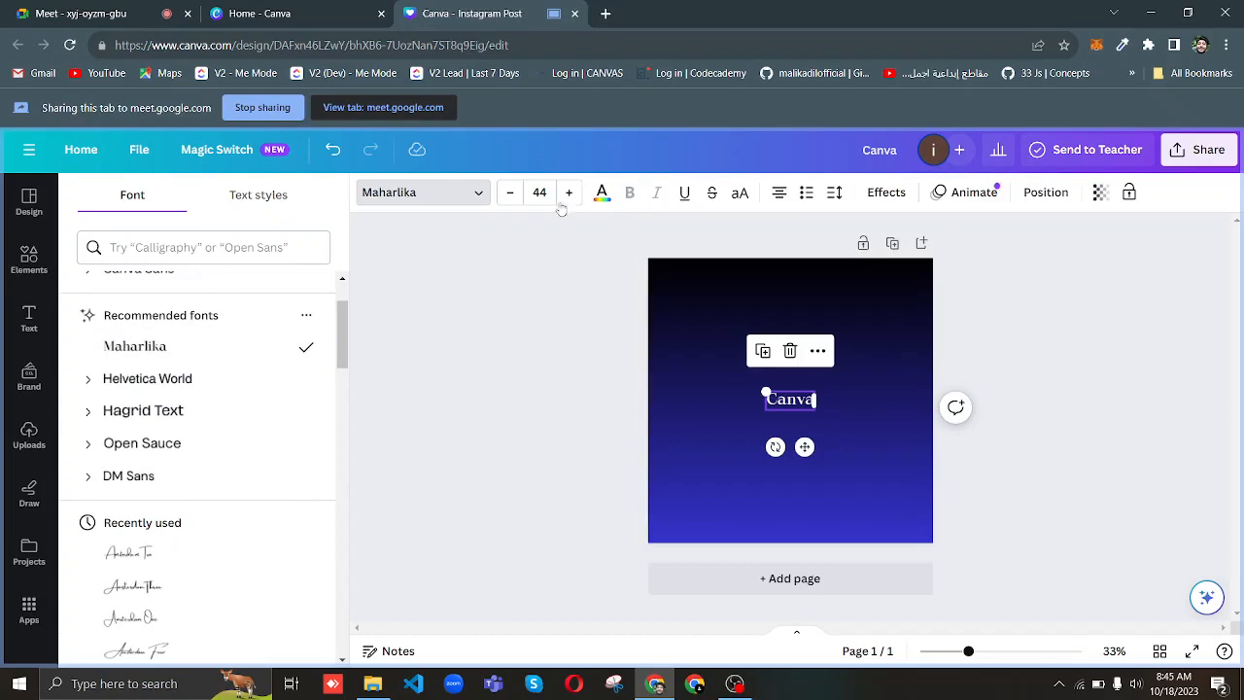
# Enlarge the "Canva" text to font size 122 and align it to the centre of the page.
pyautogui.click(764, 385)
pyautogui.click(776, 402)
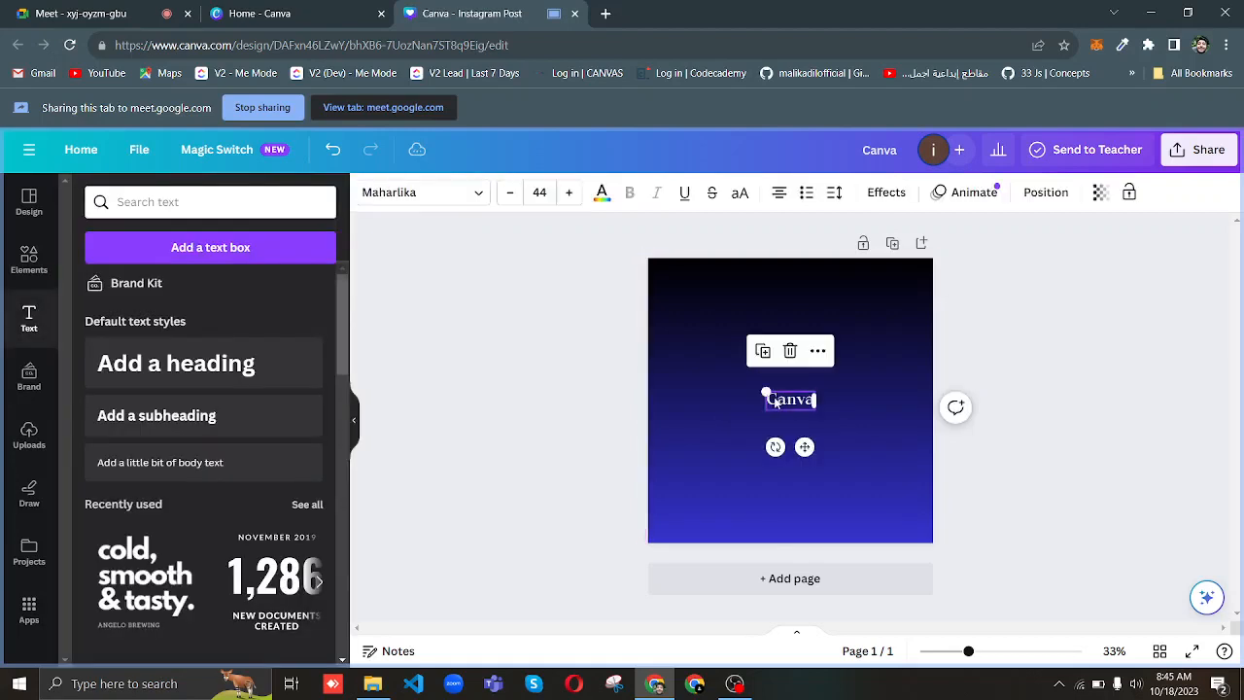
pyautogui.moveTo(768, 393); pyautogui.dragTo(710, 300)
pyautogui.moveTo(714, 381); pyautogui.dragTo(738, 416)
pyautogui.moveTo(778, 378)
pyautogui.mouseDown()
pyautogui.moveTo(756, 357)
pyautogui.moveTo(751, 393)
pyautogui.moveTo(738, 392)
pyautogui.moveTo(758, 393)
pyautogui.moveTo(768, 370)
pyautogui.moveTo(759, 393)
pyautogui.mouseUp()
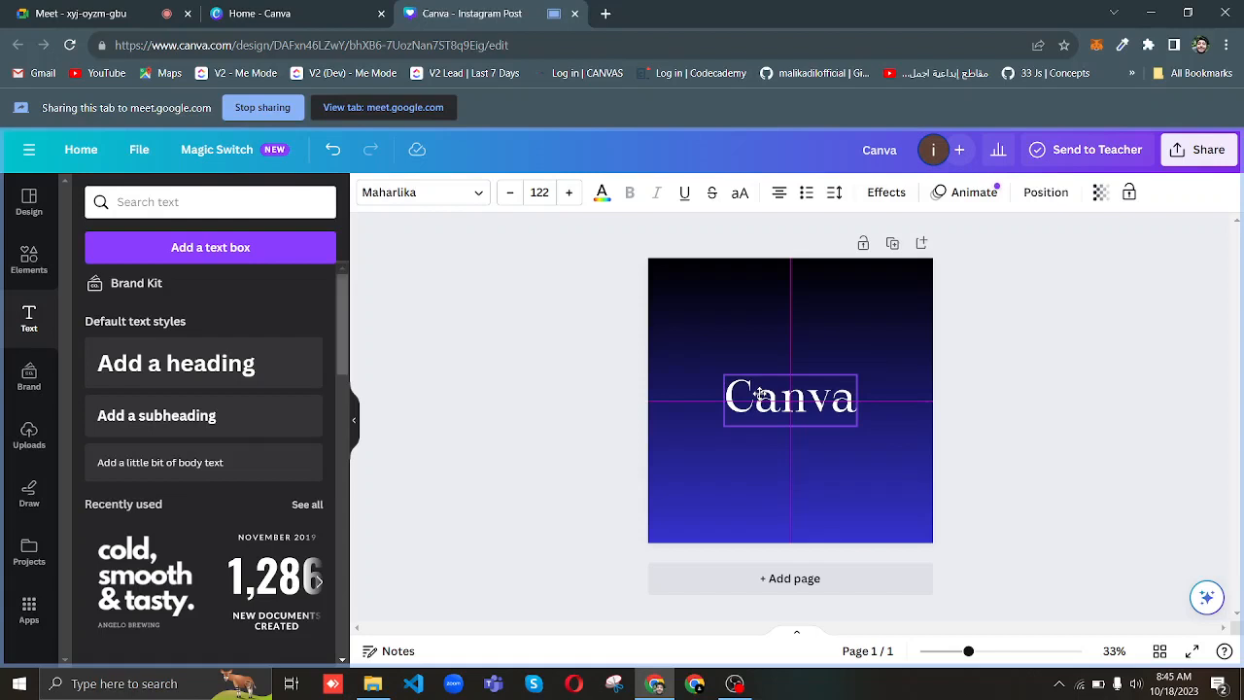
pyautogui.moveTo(759, 393)
pyautogui.mouseDown()
pyautogui.moveTo(761, 378)
pyautogui.moveTo(764, 401)
pyautogui.mouseUp()
pyautogui.moveTo(764, 400); pyautogui.dragTo(765, 398)
pyautogui.moveTo(763, 399); pyautogui.dragTo(764, 401)
pyautogui.moveTo(764, 399); pyautogui.dragTo(764, 399)
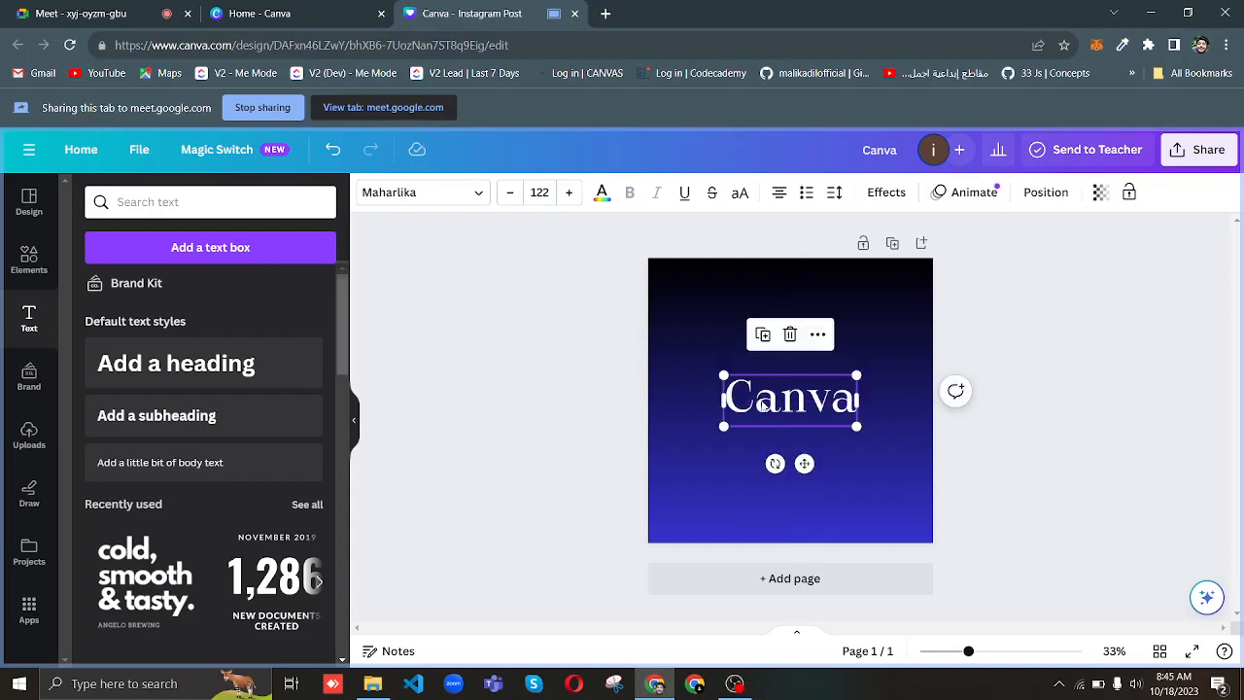
# Try several default solid colours on the "Canva" text, including light blue, red and violet, and set it back to white.
pyautogui.click(707, 494)
pyautogui.click(778, 399)
pyautogui.click(602, 193)
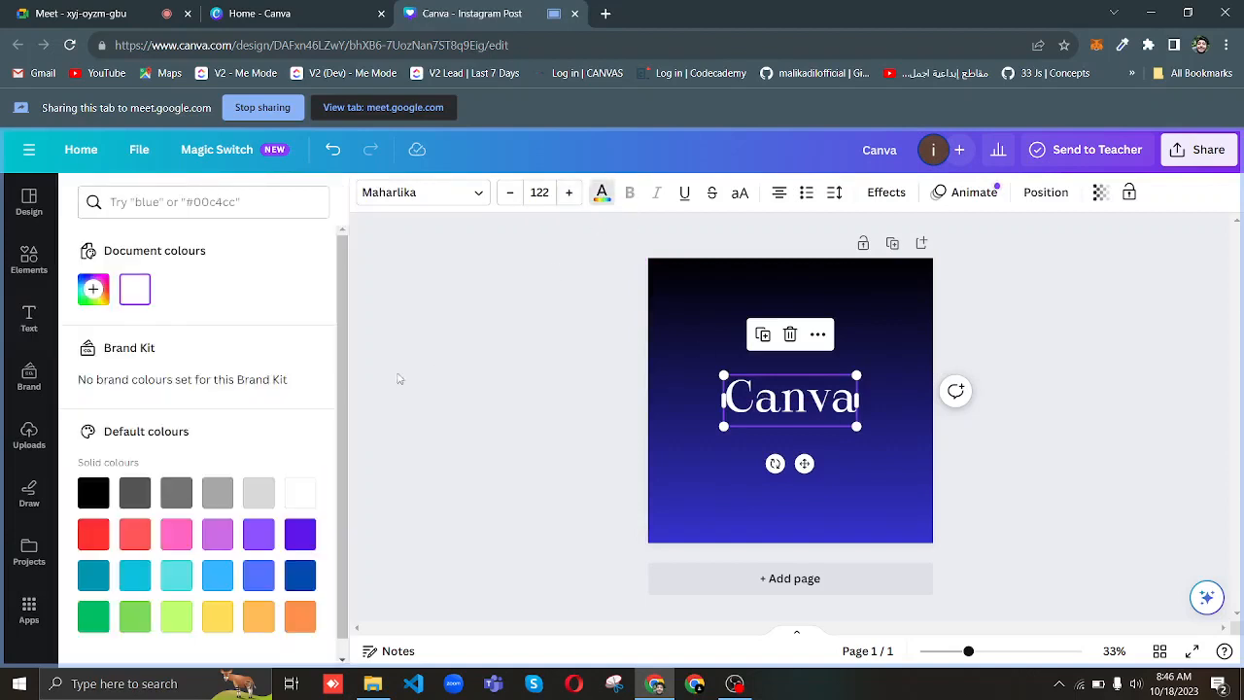
pyautogui.click(259, 494)
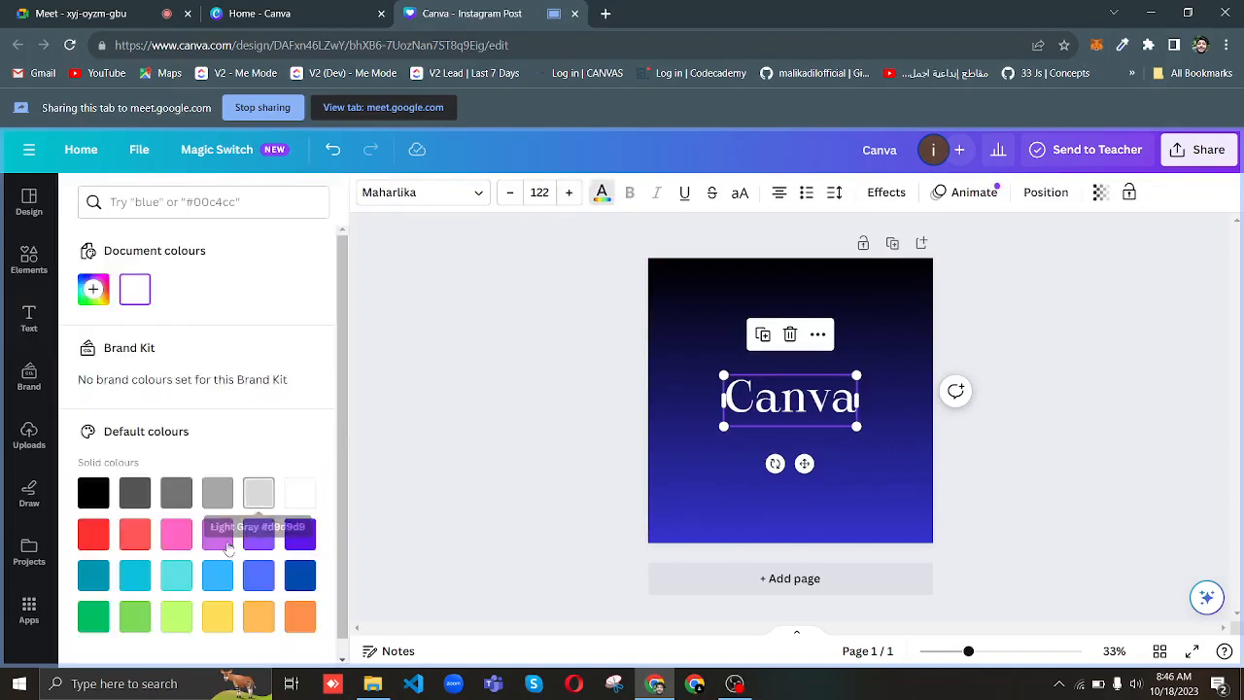
pyautogui.click(218, 575)
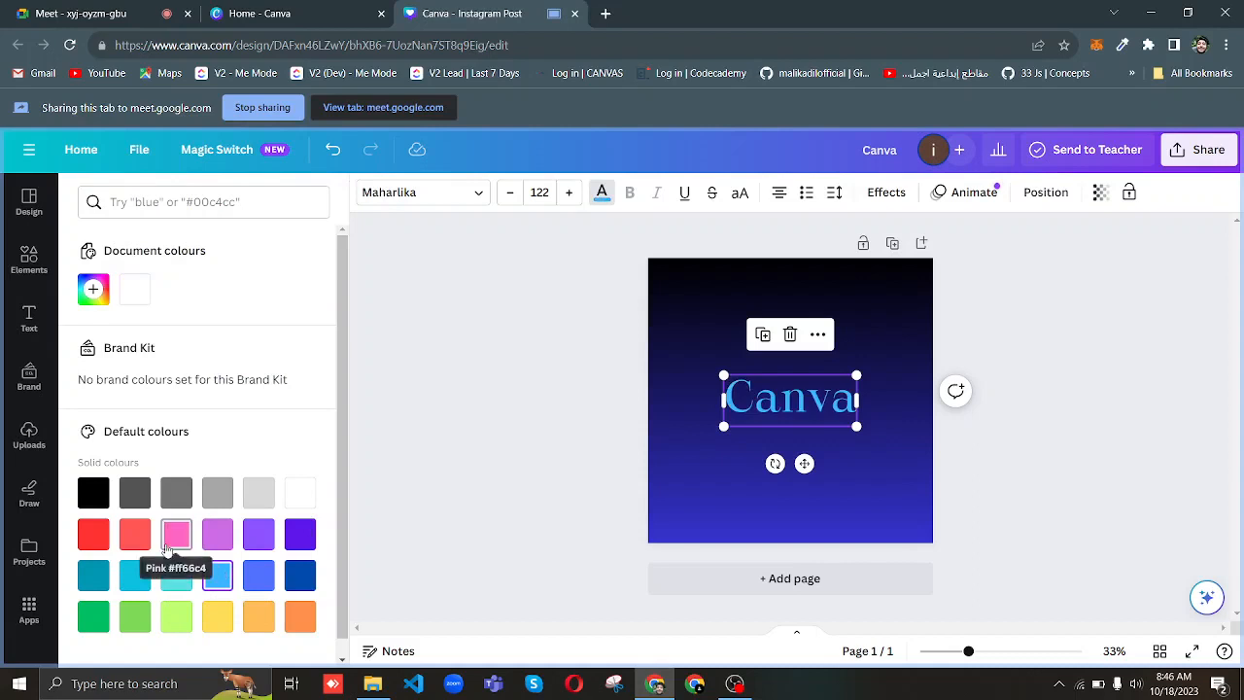
pyautogui.click(170, 543)
pyautogui.click(135, 534)
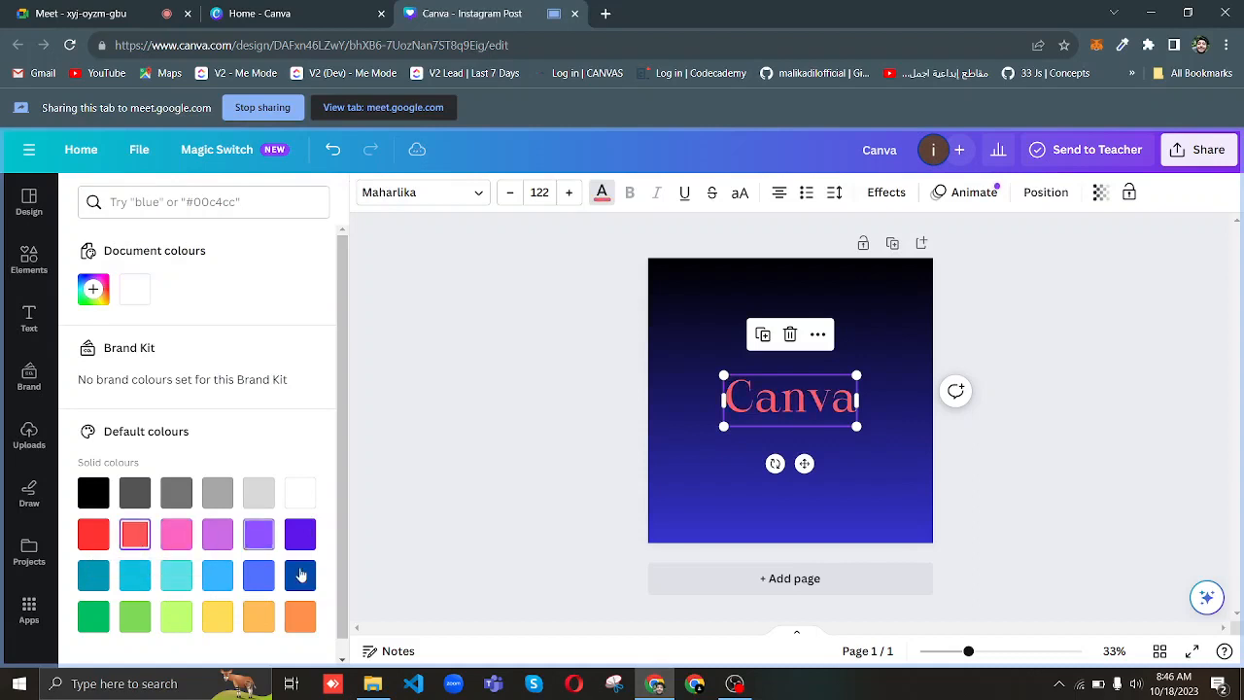
pyautogui.click(300, 575)
pyautogui.click(300, 535)
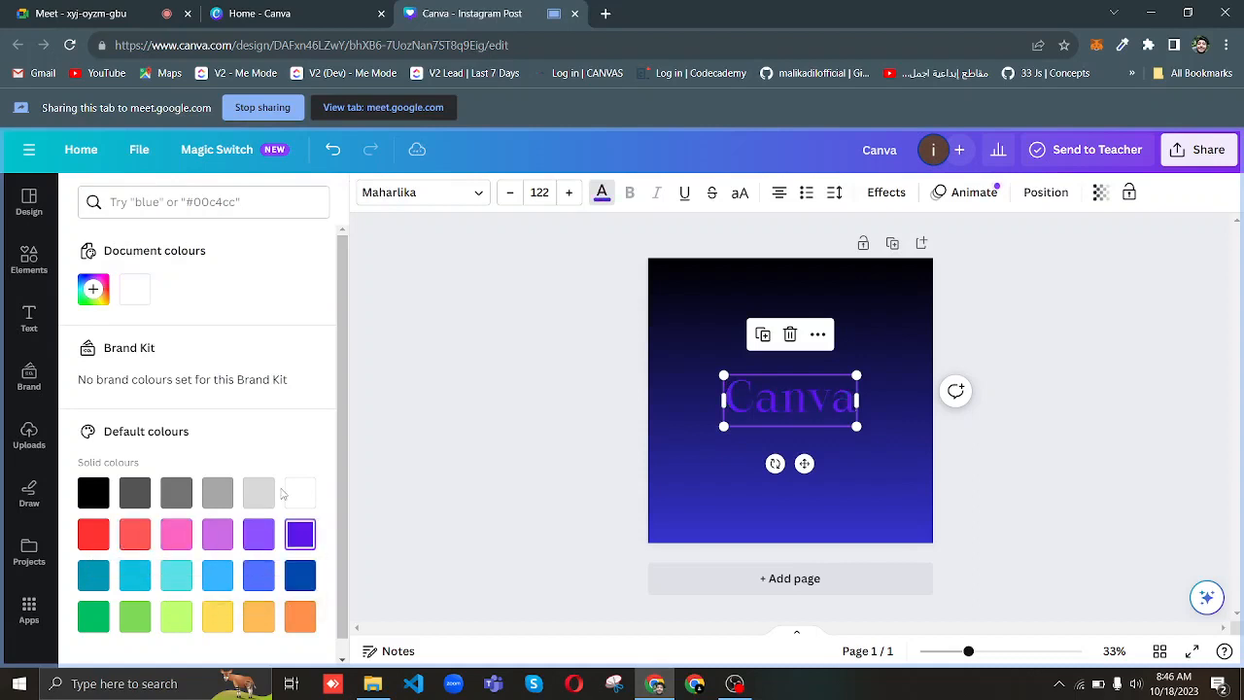
pyautogui.click(301, 493)
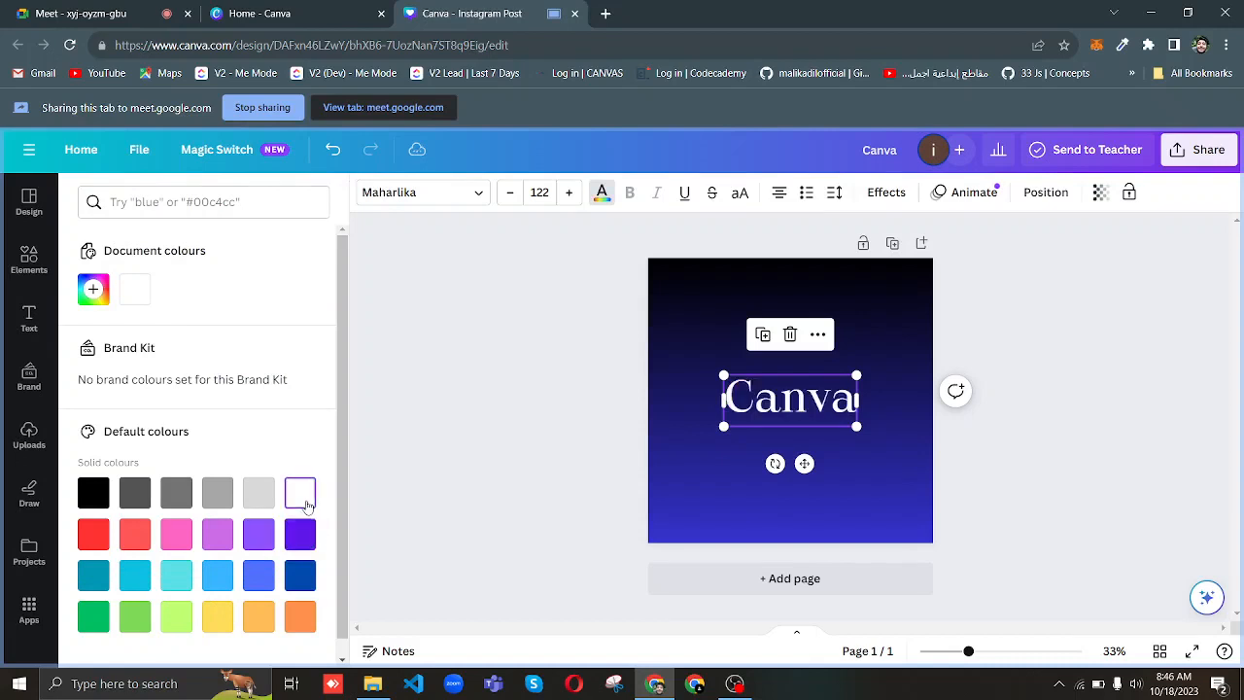
pyautogui.click(744, 475)
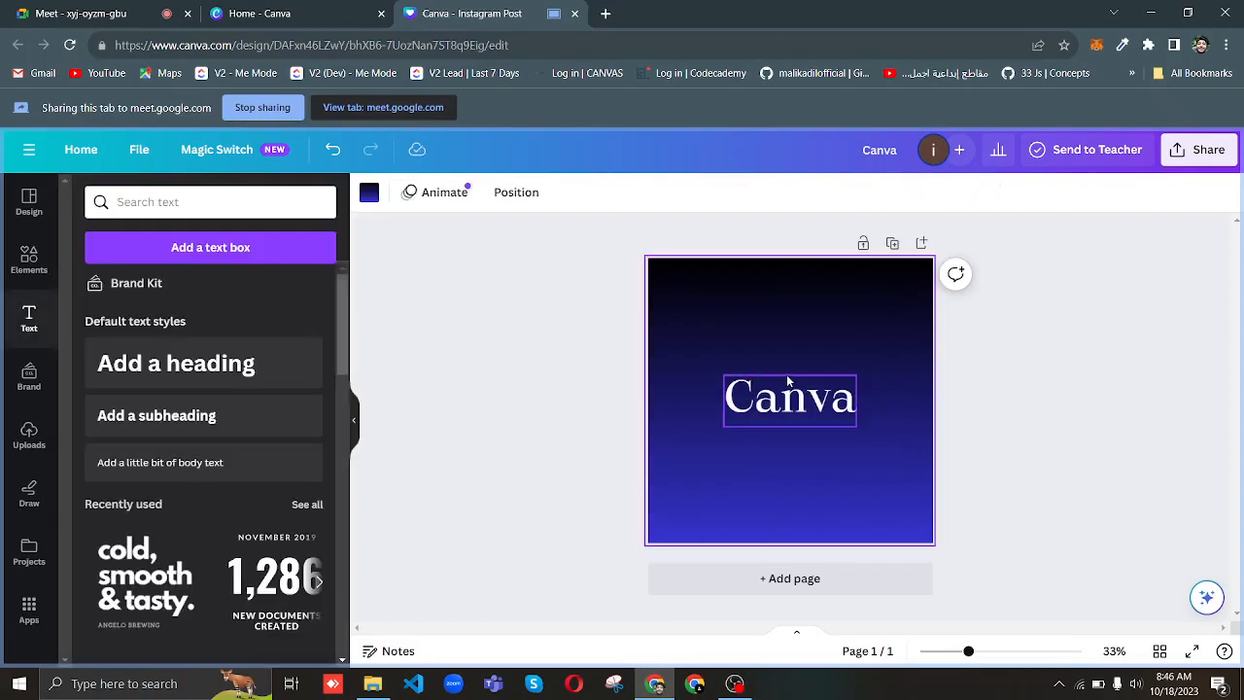
# Change the font of the "Canva" text to Glacial Indifference and make it bold.
pyautogui.click(788, 400)
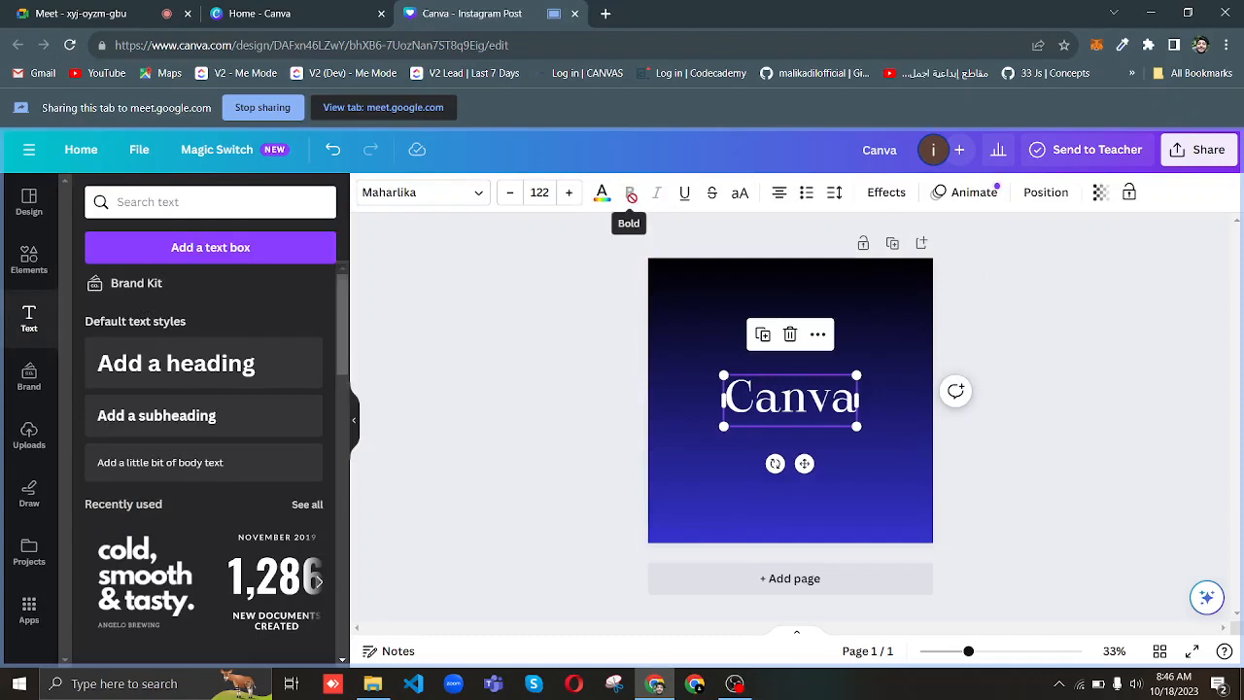
pyautogui.click(479, 200)
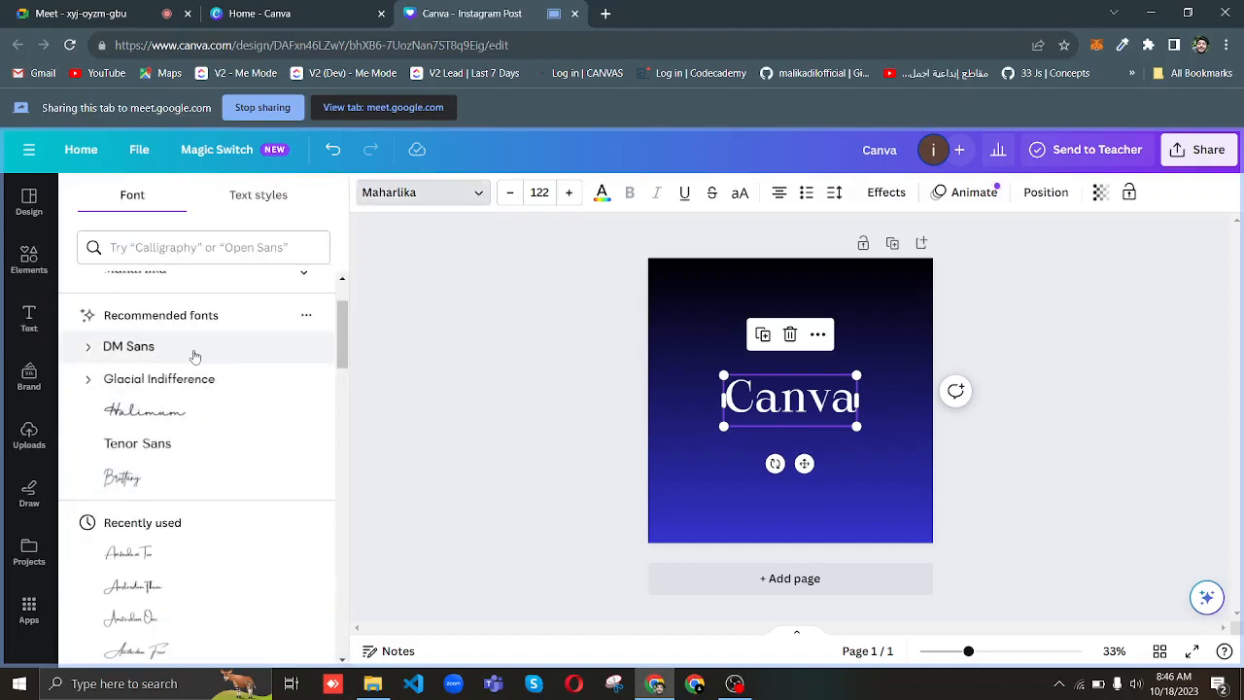
pyautogui.click(194, 383)
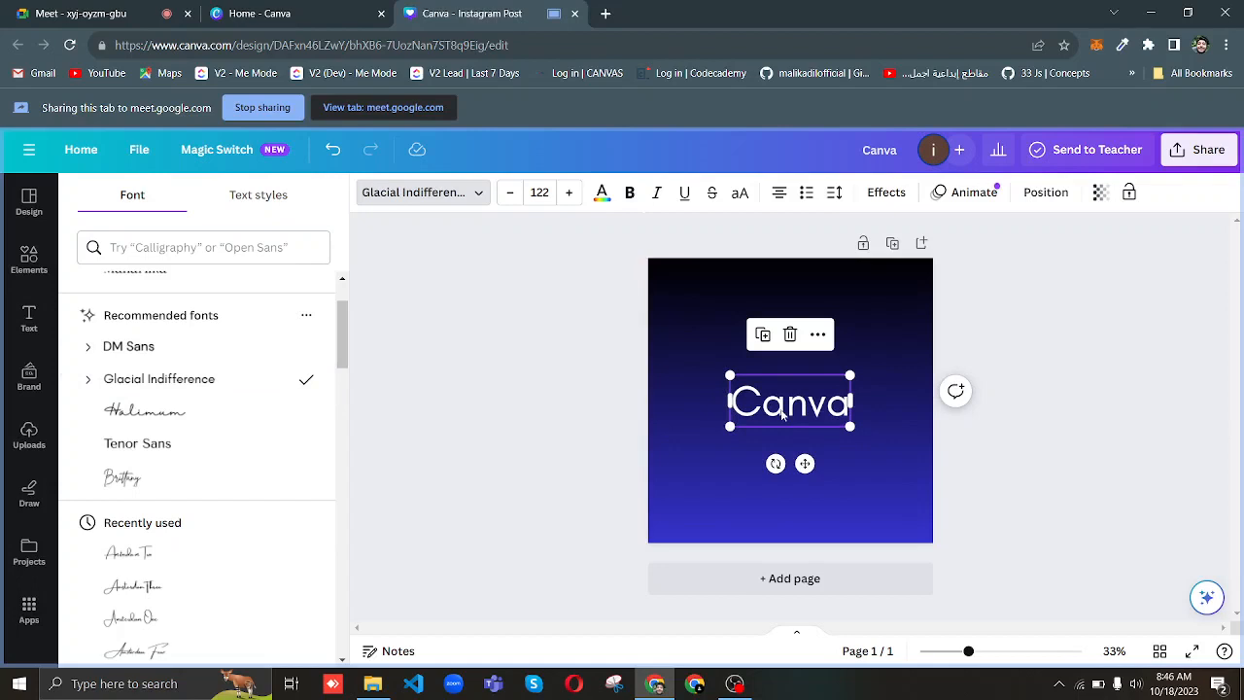
pyautogui.doubleClick(783, 413)
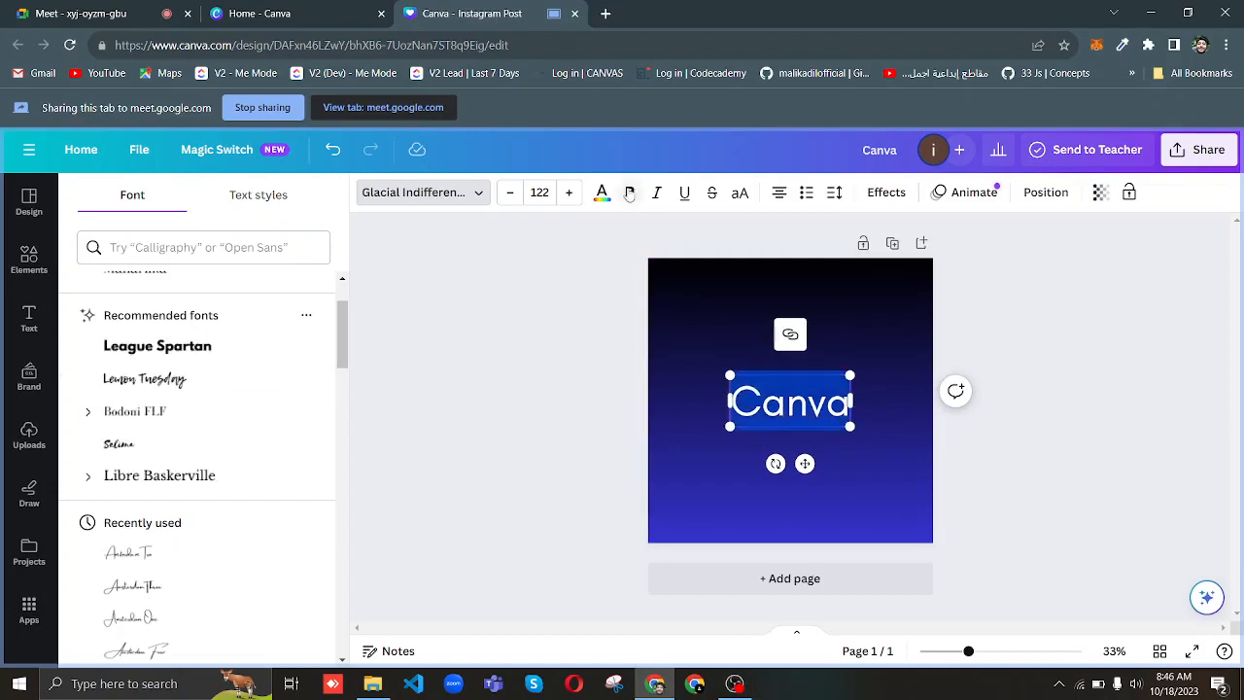
pyautogui.click(630, 193)
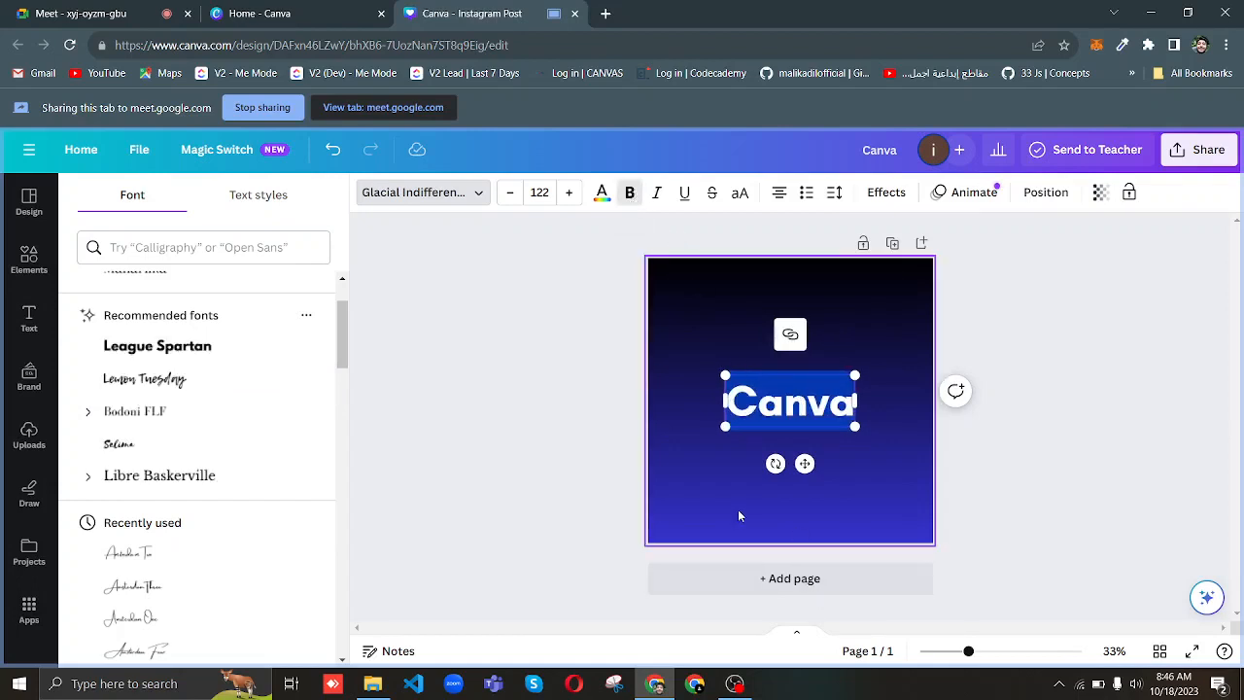
pyautogui.click(738, 509)
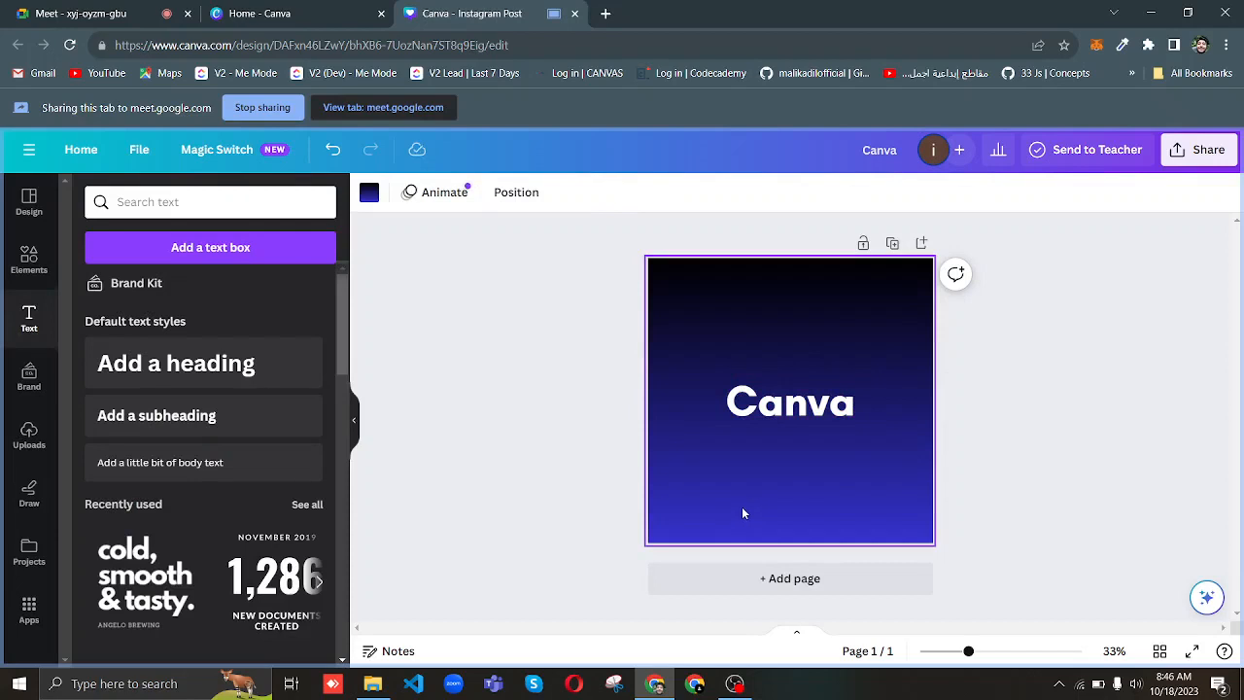
# Make the "Canva" text italic, switching the italic style off and on once to compare.
pyautogui.click(792, 410)
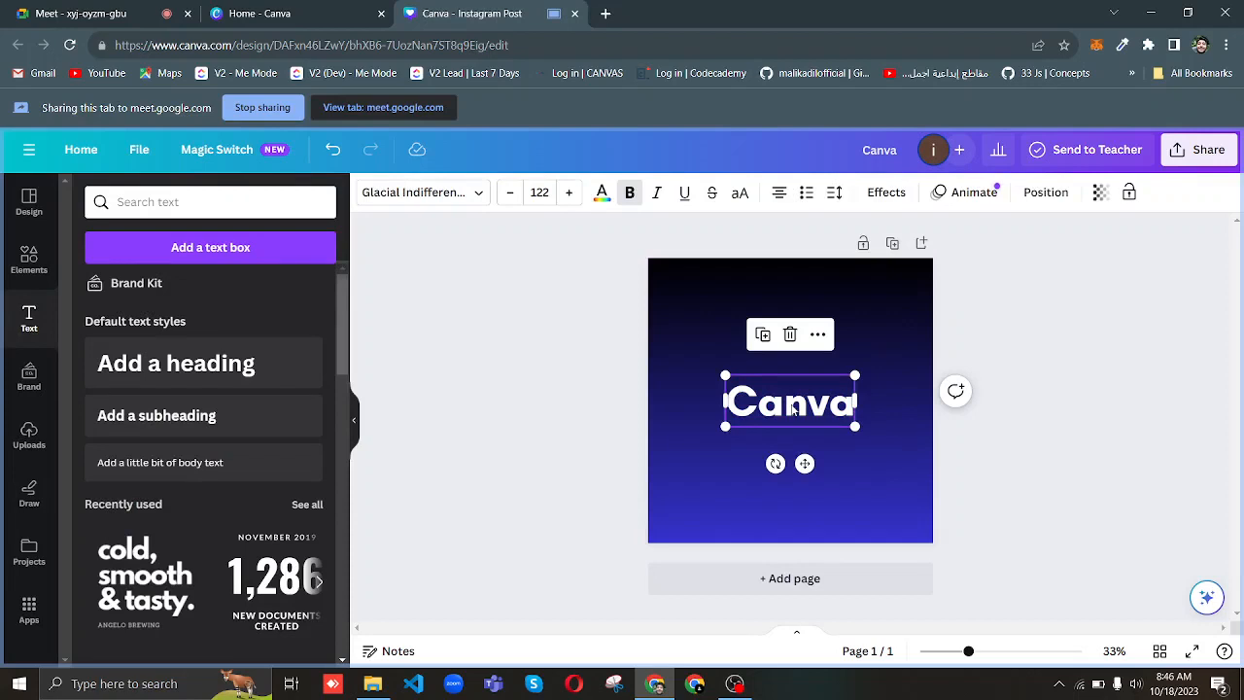
pyautogui.click(660, 198)
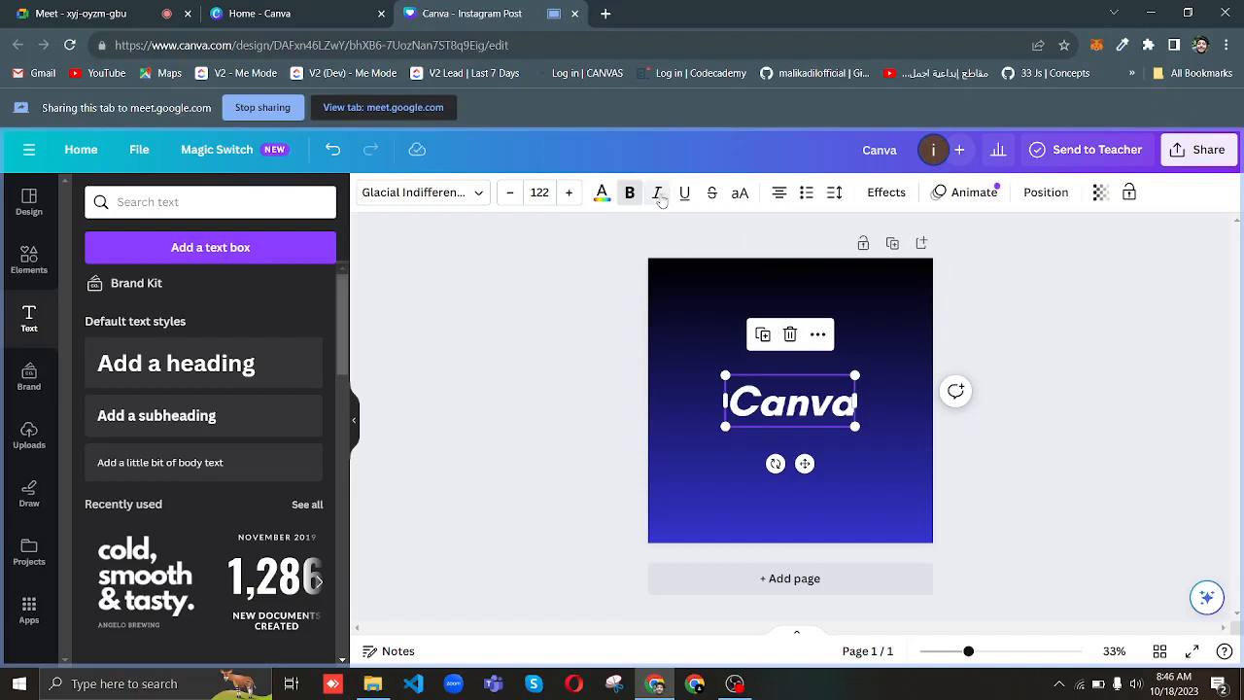
pyautogui.click(660, 197)
pyautogui.click(660, 197)
# Try underline and strikethrough on the "Canva" text, removing each one again.
pyautogui.click(685, 194)
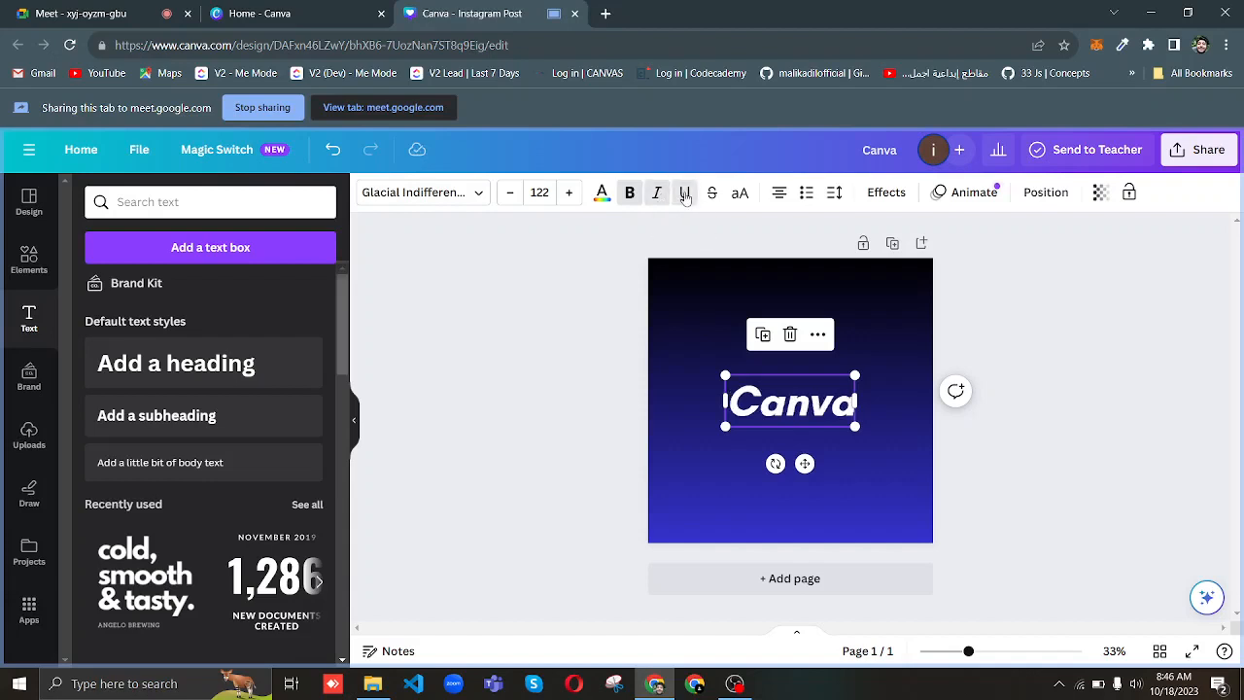
pyautogui.click(686, 194)
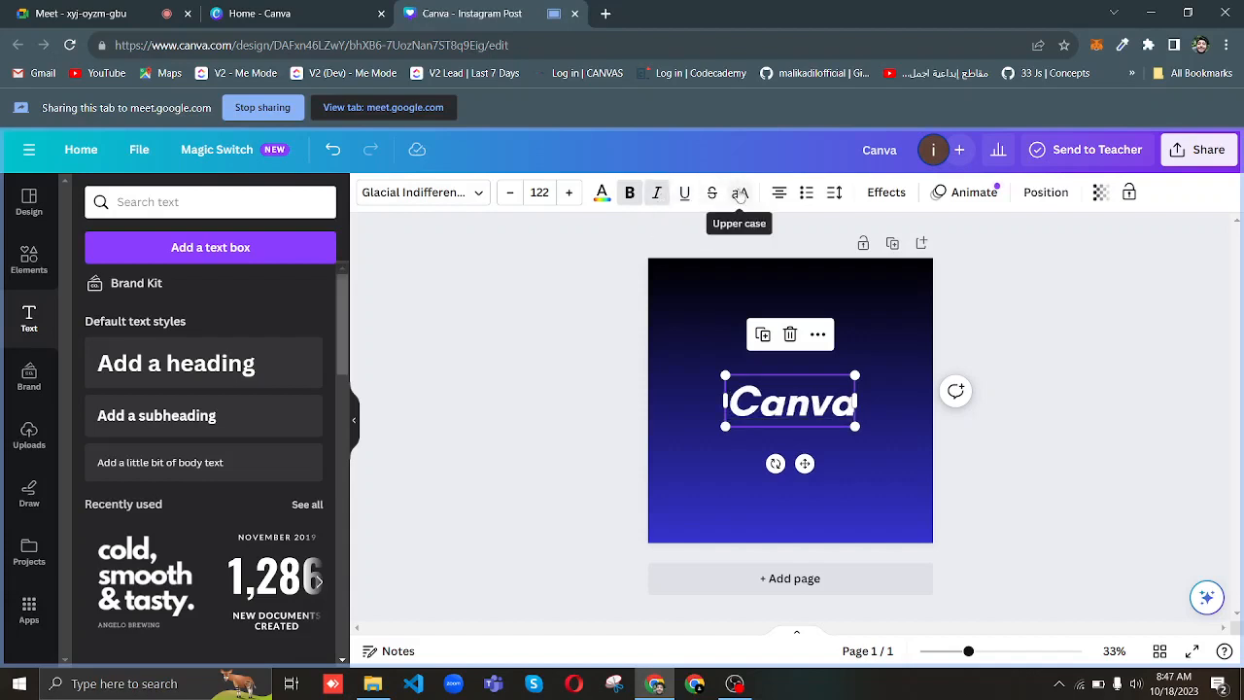
pyautogui.click(713, 195)
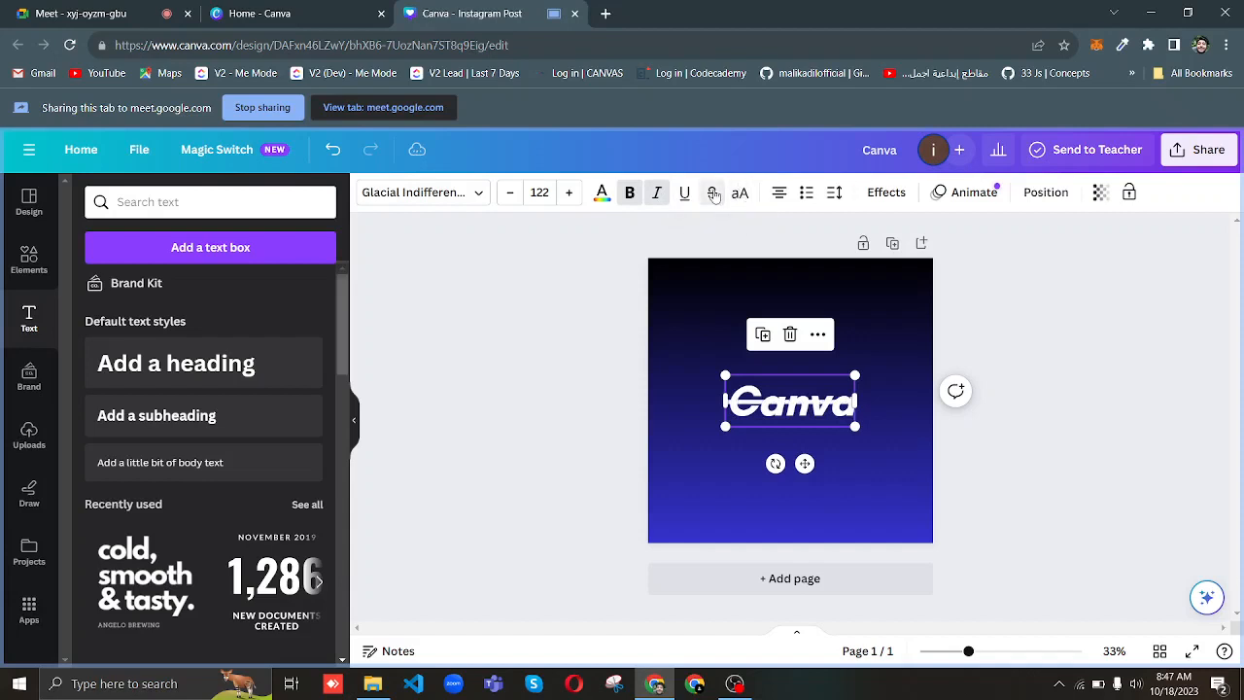
pyautogui.click(714, 195)
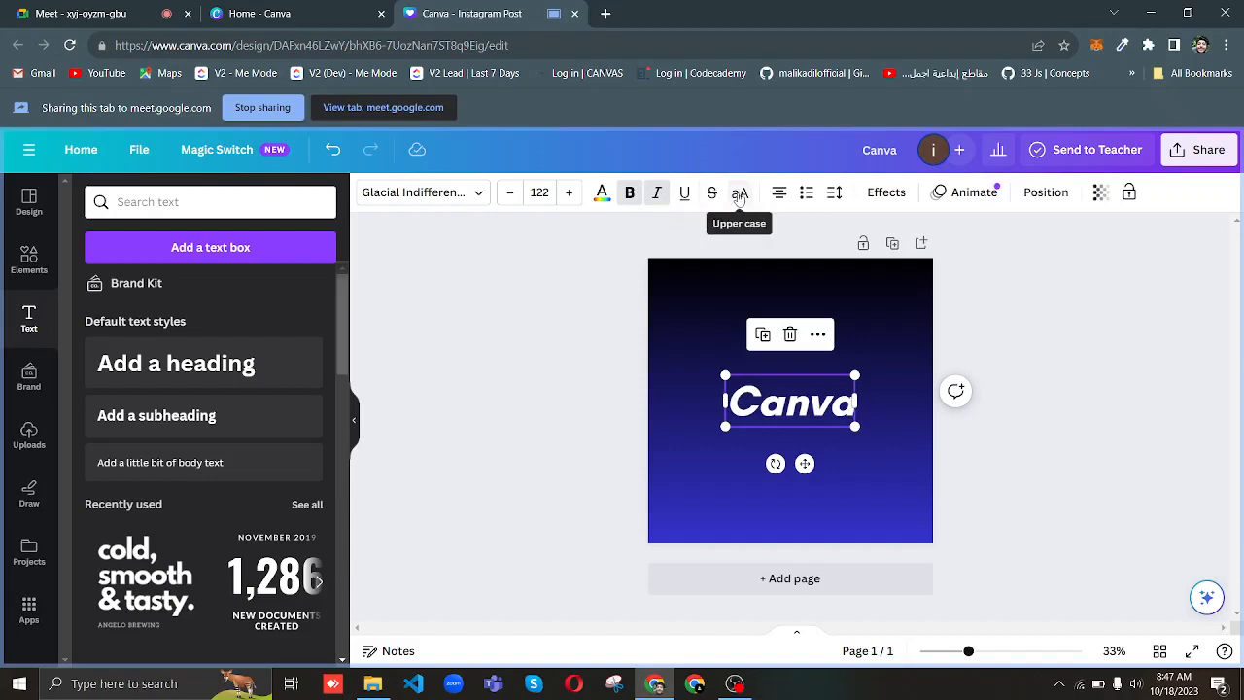
# Try upper case on the "Canva" text with a brief check of the Meet call, and left-align the text in its normal case.
pyautogui.click(740, 194)
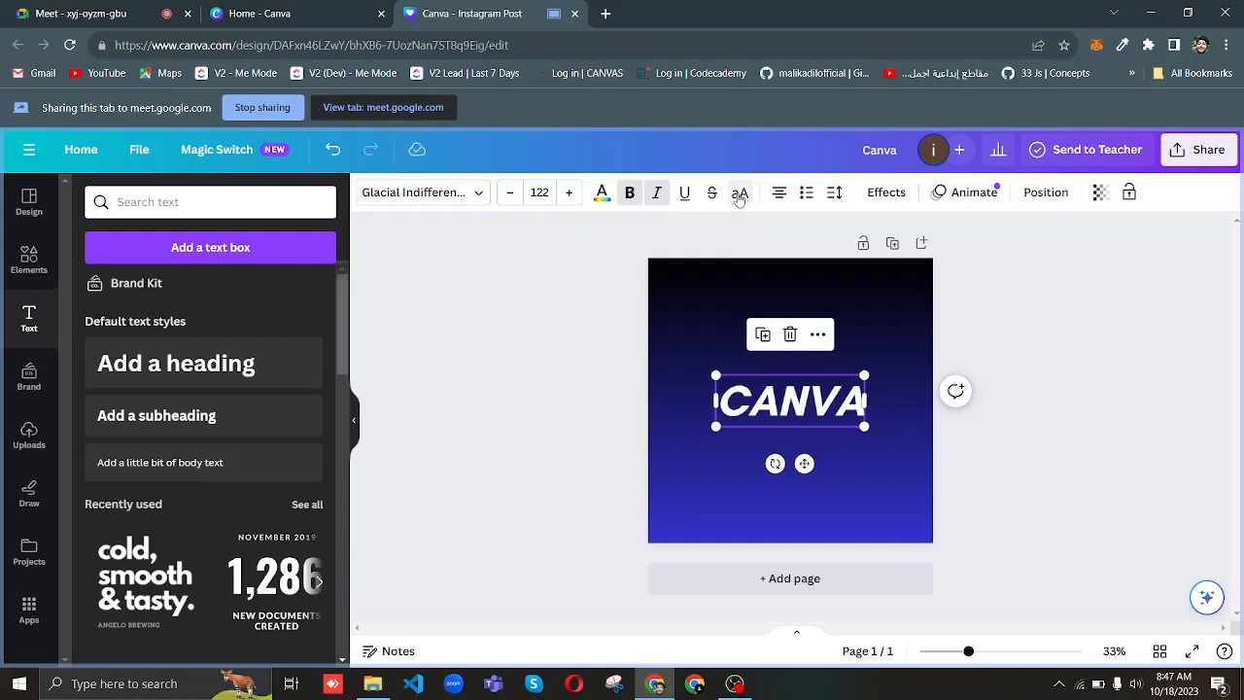
pyautogui.click(78, 12)
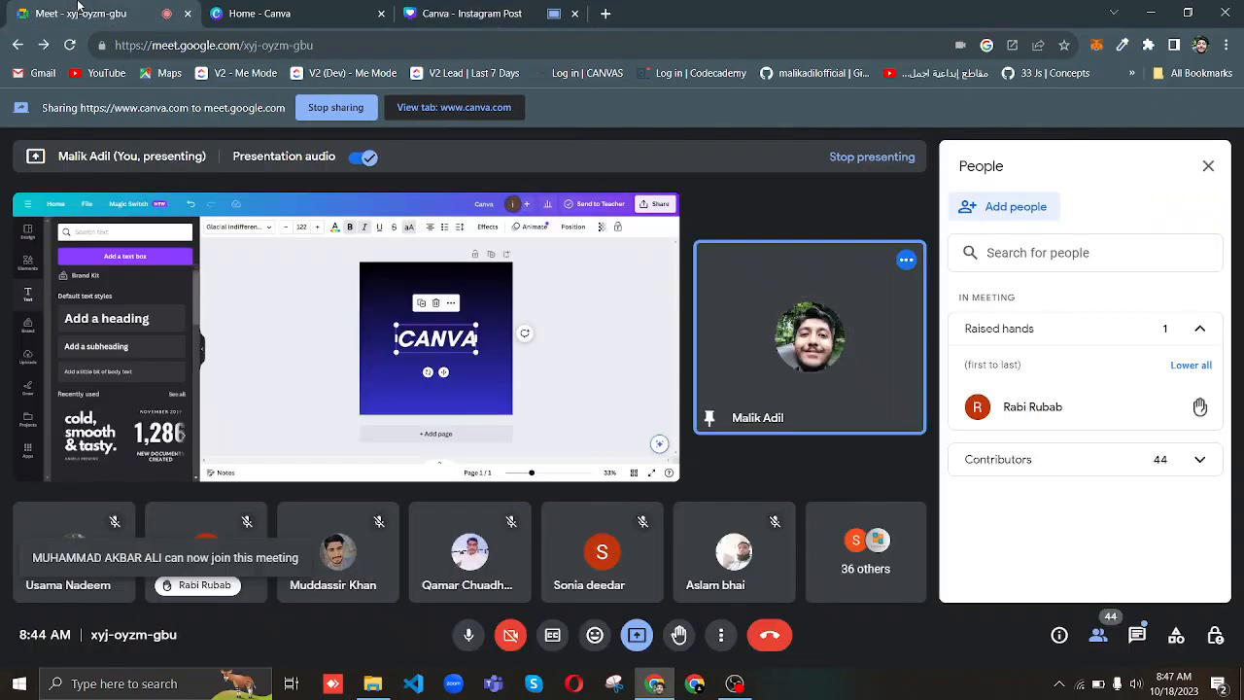
pyautogui.click(425, 8)
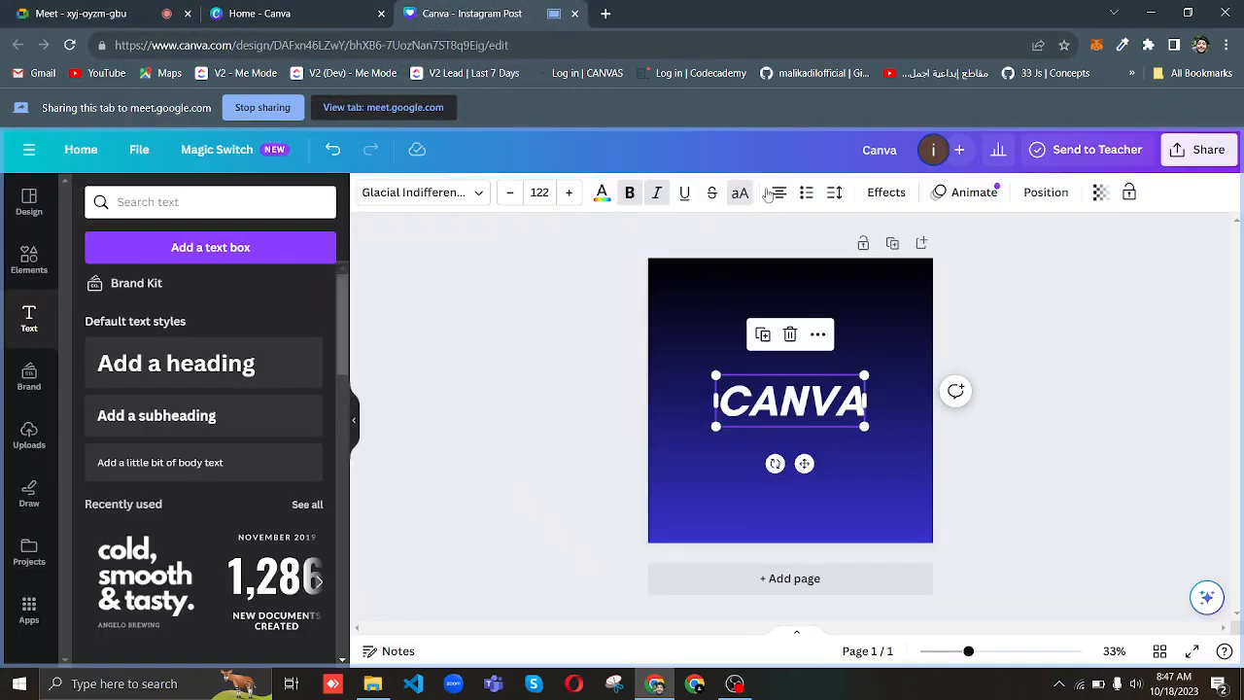
pyautogui.click(749, 193)
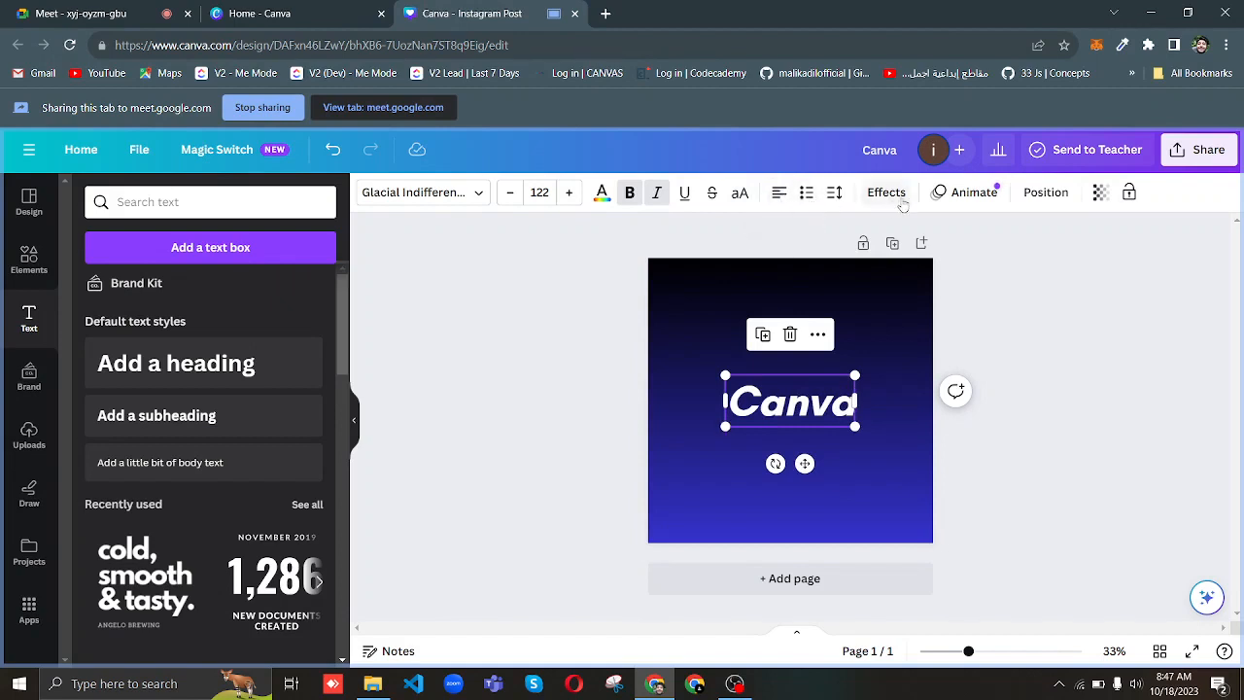
pyautogui.click(756, 452)
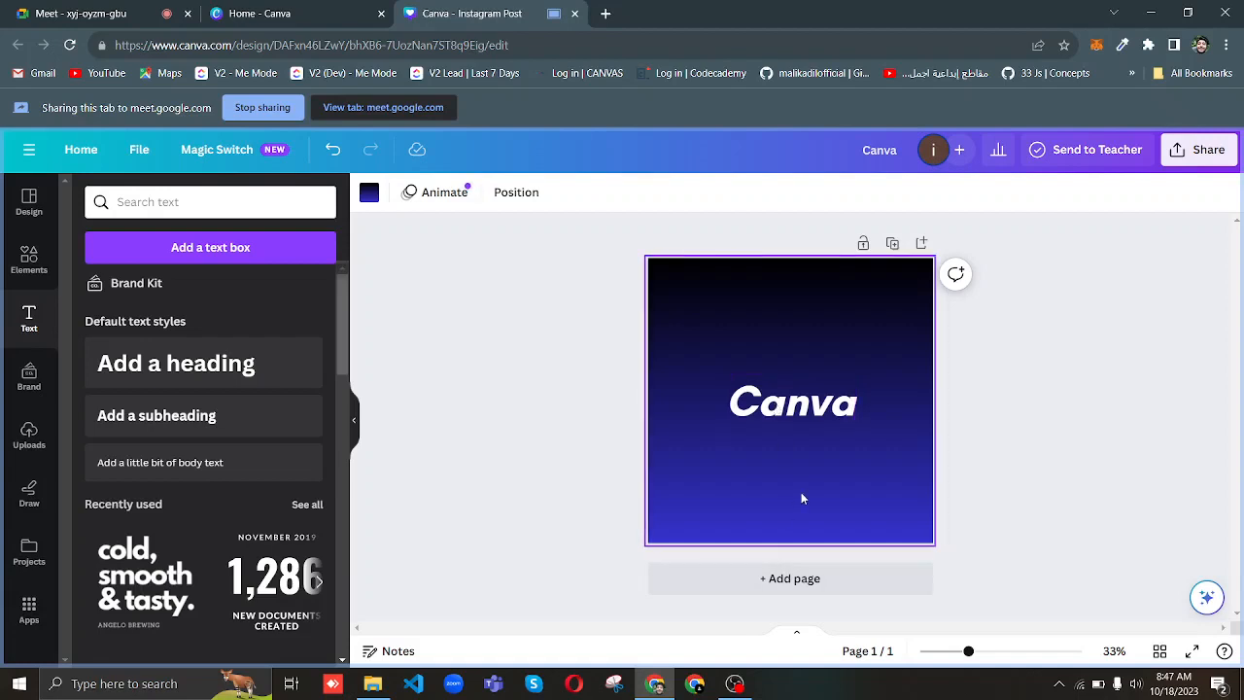
pyautogui.click(795, 409)
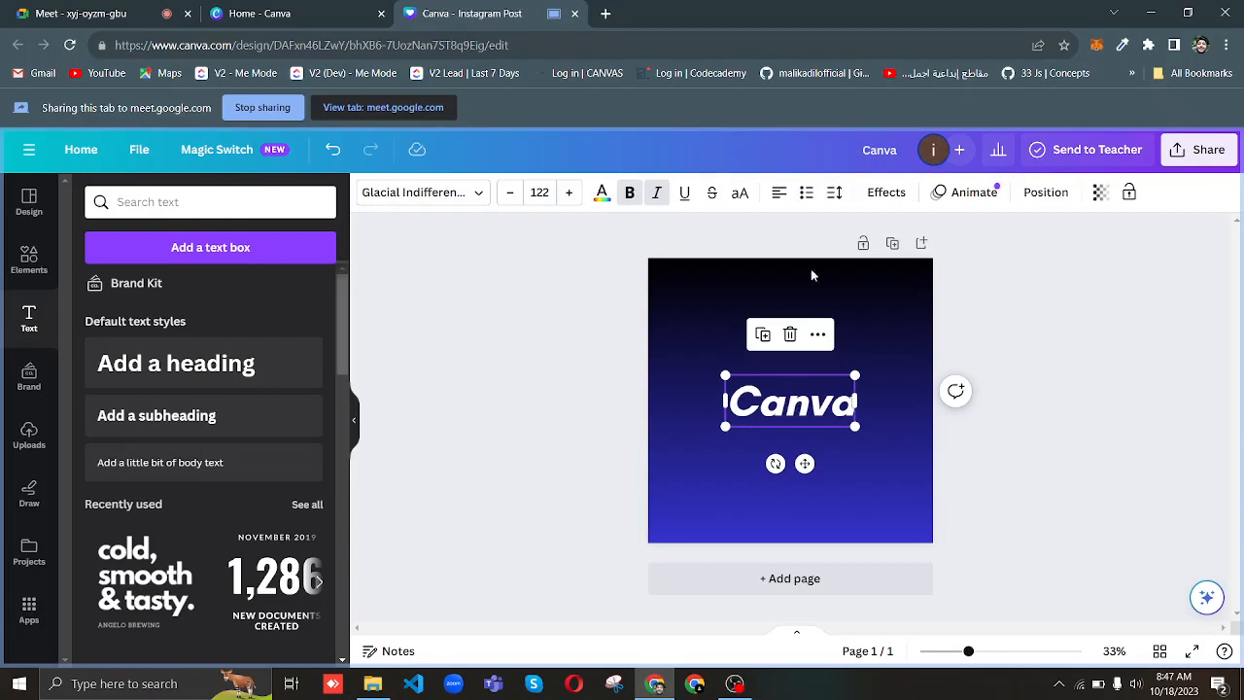
pyautogui.click(731, 467)
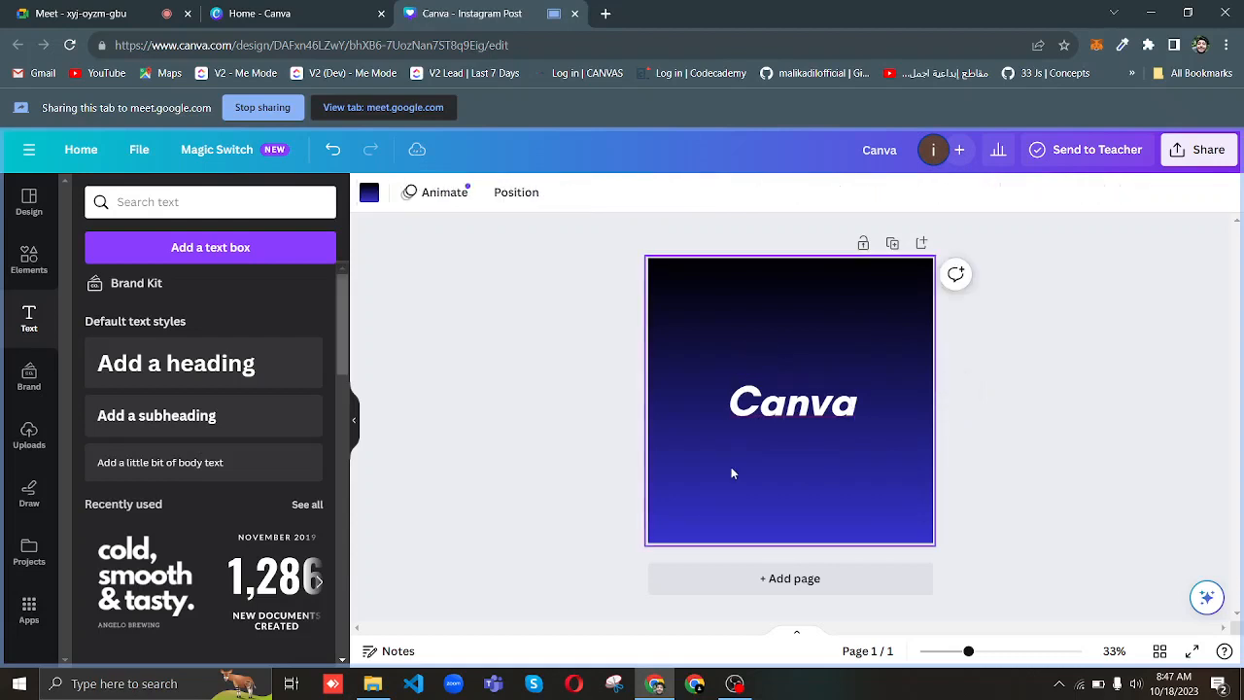
# Apply the Lift effect style to the "Canva" text.
pyautogui.click(770, 422)
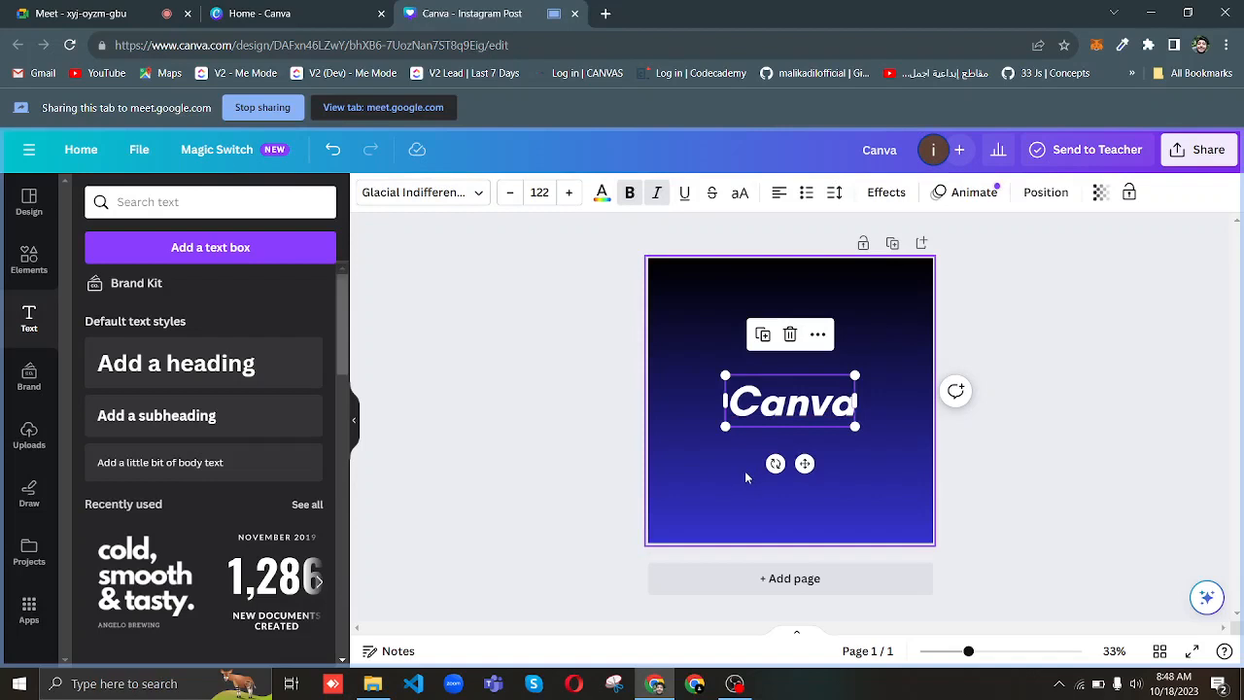
pyautogui.doubleClick(783, 400)
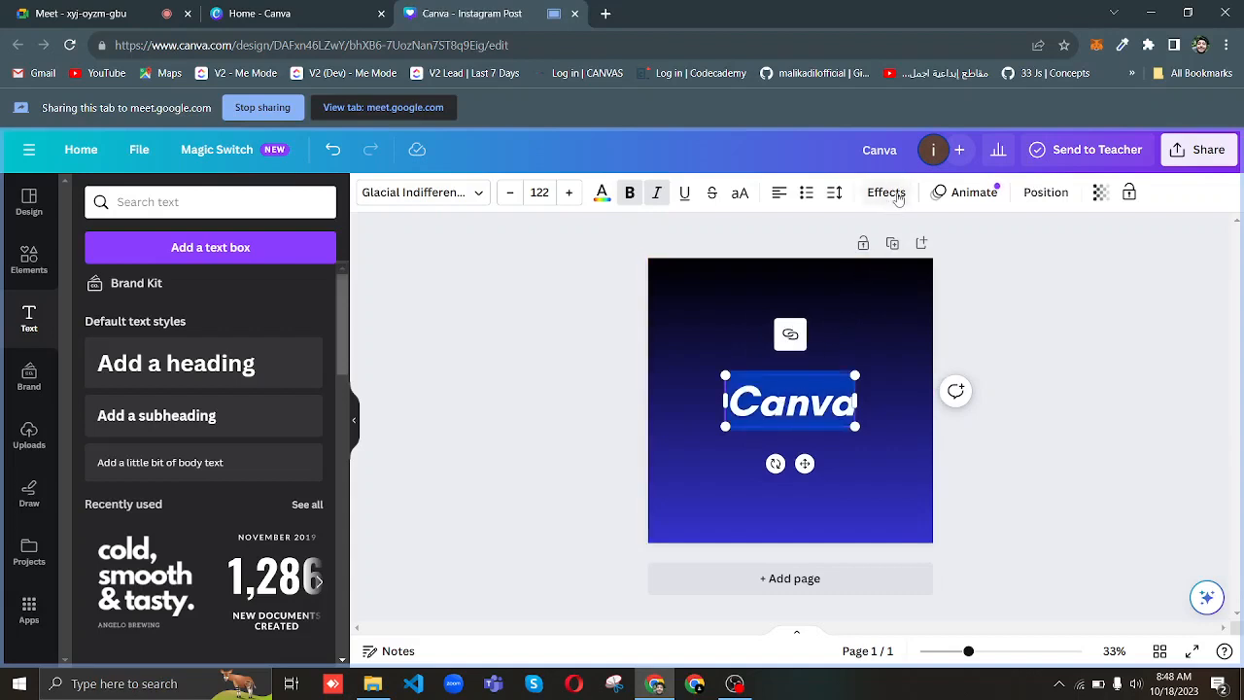
pyautogui.click(899, 195)
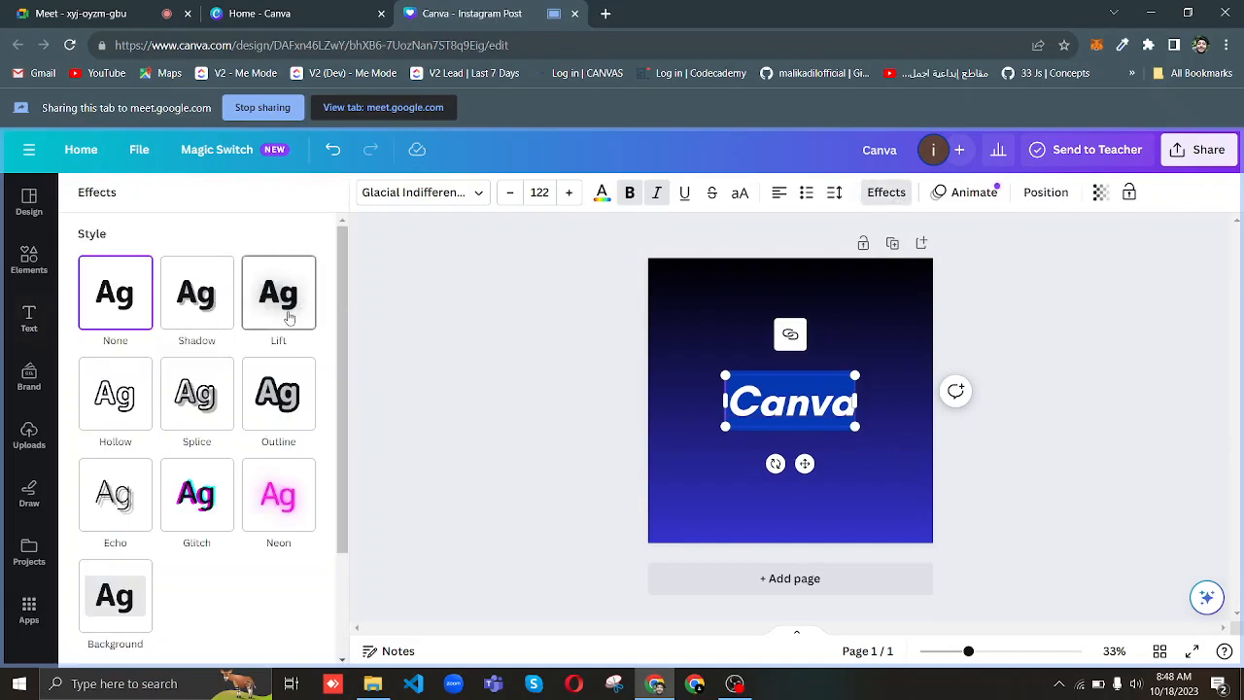
pyautogui.click(288, 307)
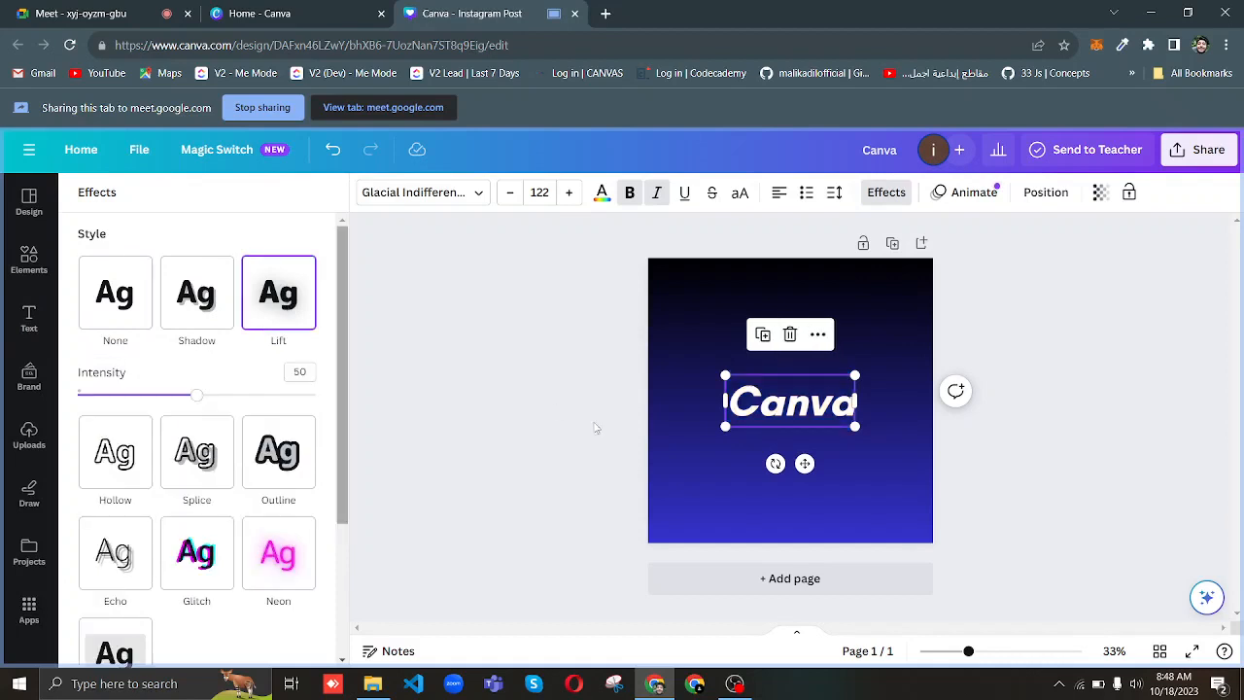
pyautogui.click(704, 511)
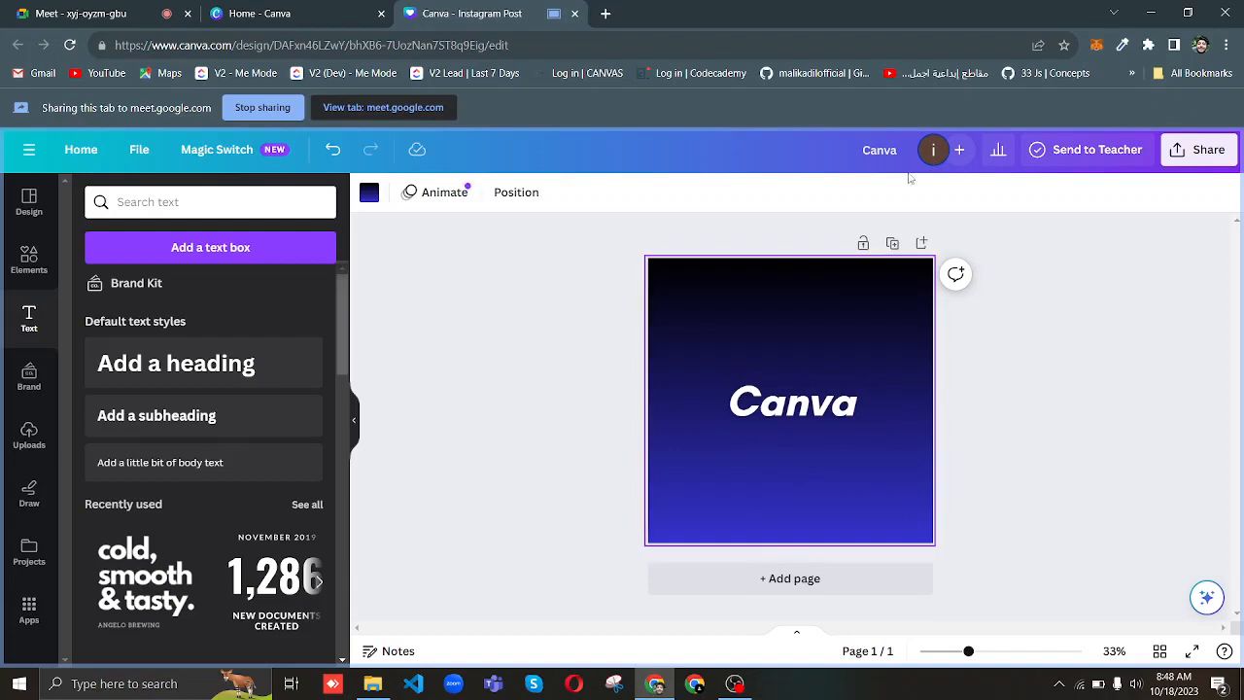
# Lower the Lift intensity of the "Canva" text to 19 and switch its effect style to Splice.
pyautogui.click(808, 412)
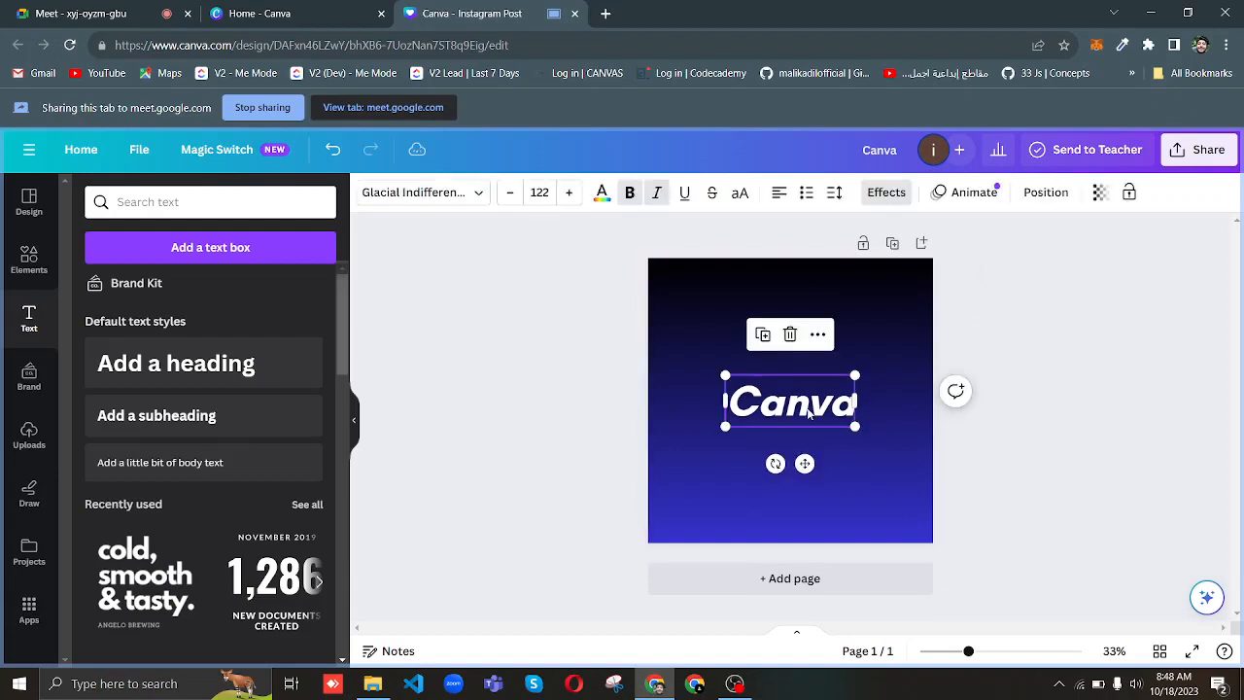
pyautogui.click(885, 193)
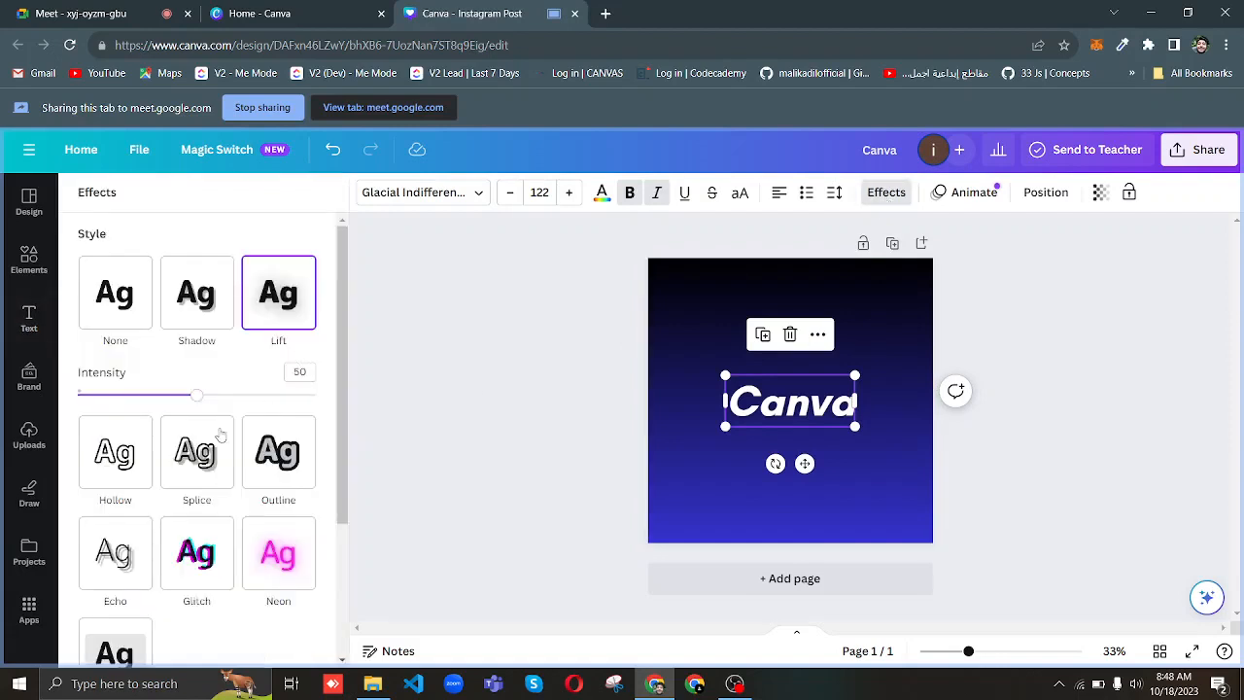
pyautogui.moveTo(202, 404); pyautogui.dragTo(125, 420)
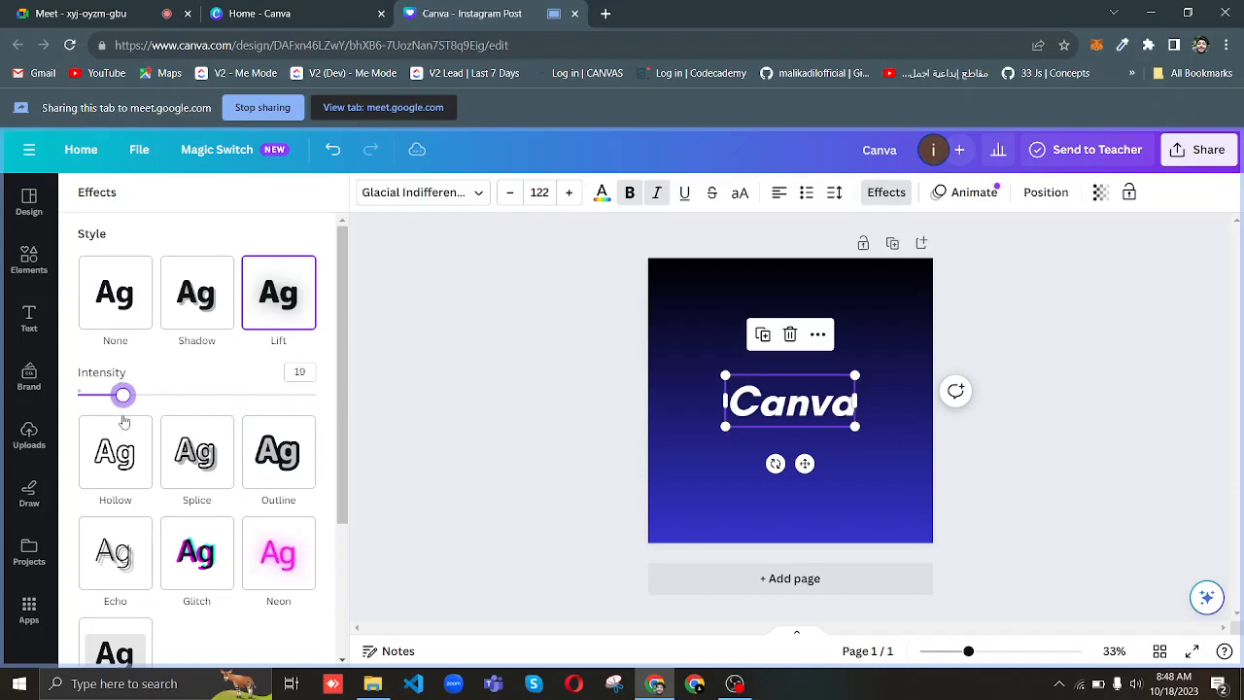
pyautogui.click(190, 483)
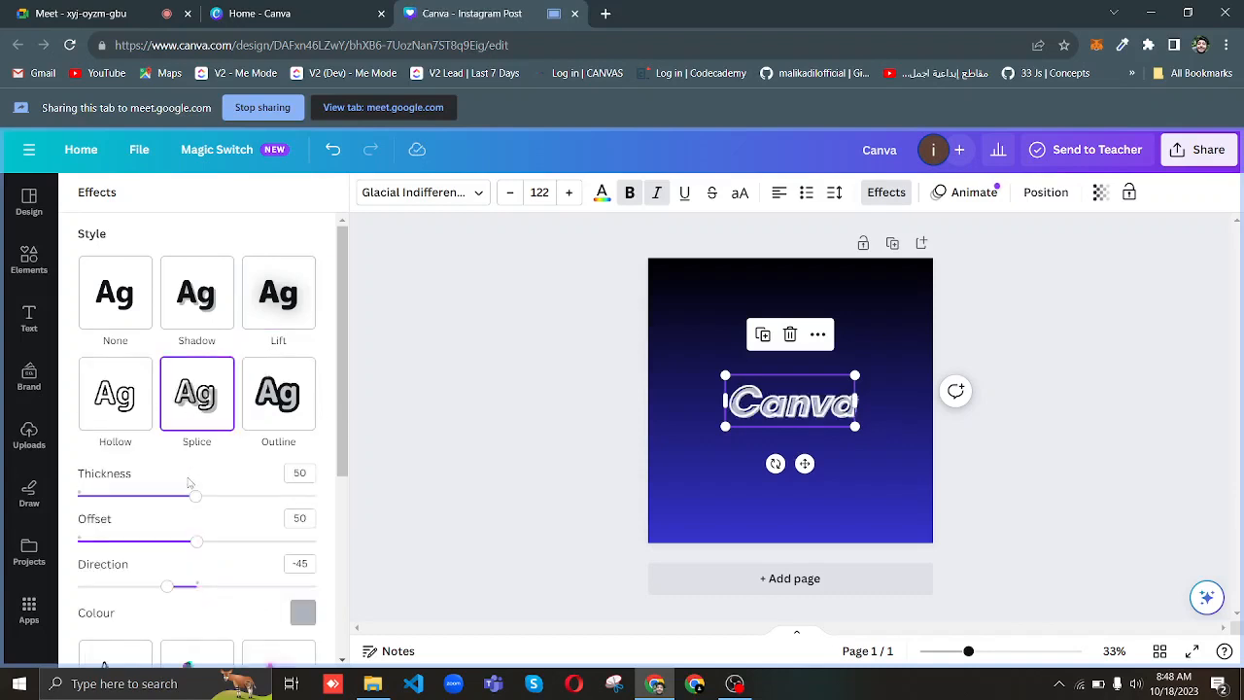
# Try the Outline, Hollow, Echo and Glitch effect styles on the "Canva" text.
pyautogui.click(297, 394)
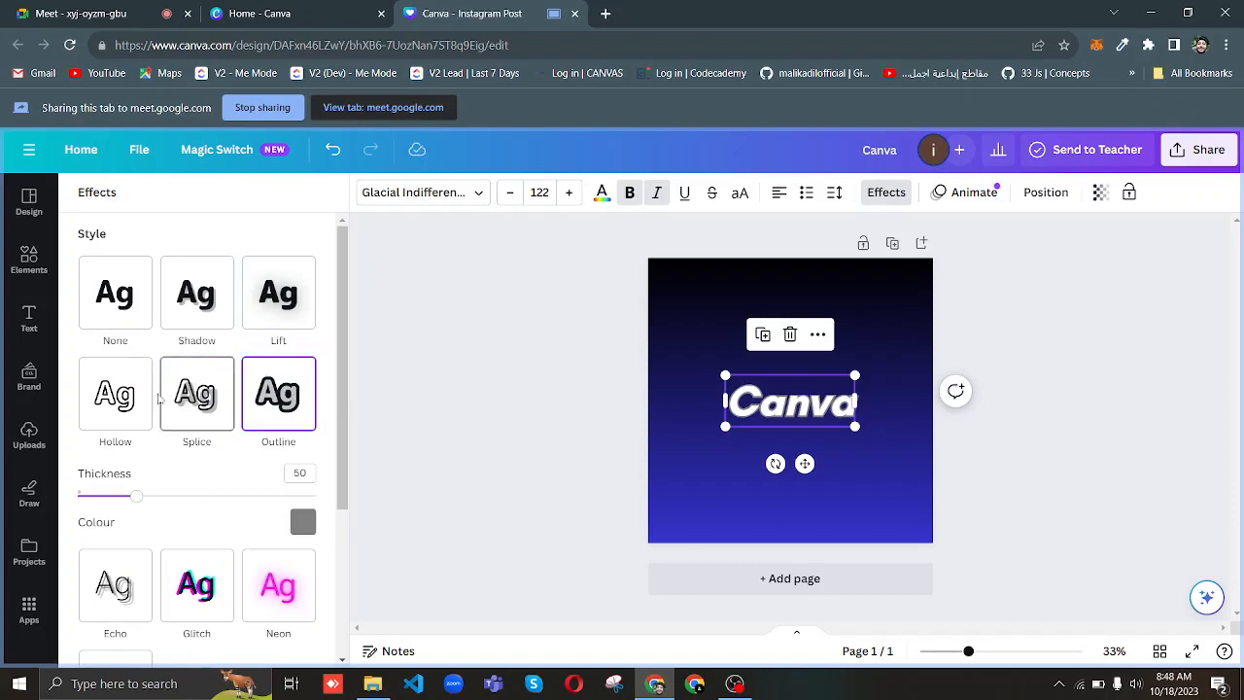
pyautogui.click(123, 406)
pyautogui.click(122, 552)
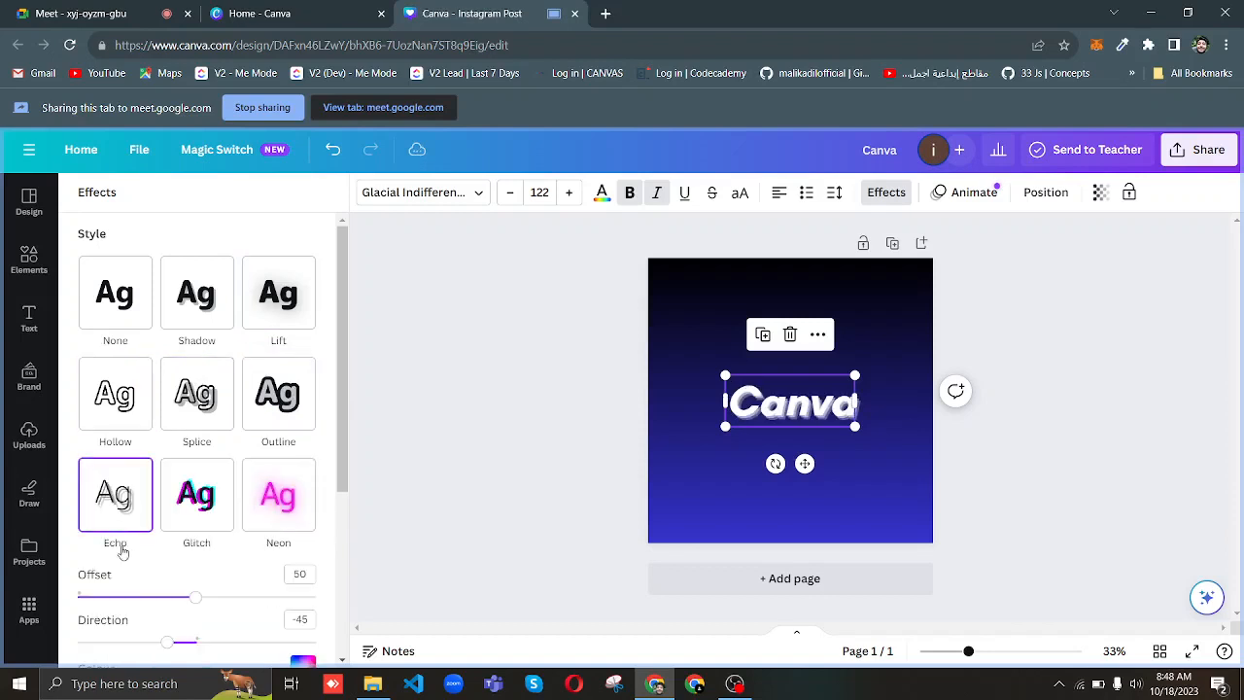
pyautogui.click(206, 491)
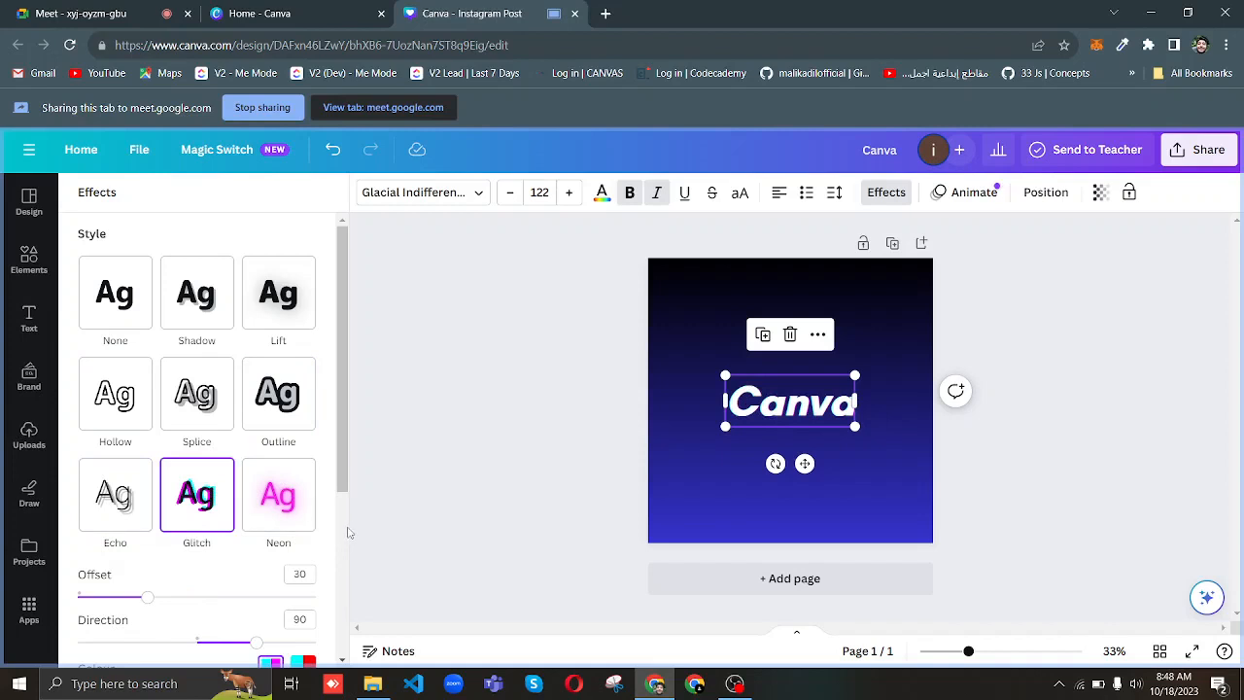
# Apply the Background effect style to the "Canva" text with roundness 67, spread 100 and transparency 100, and deselect the text.
pyautogui.scroll(-3, 348, 531)
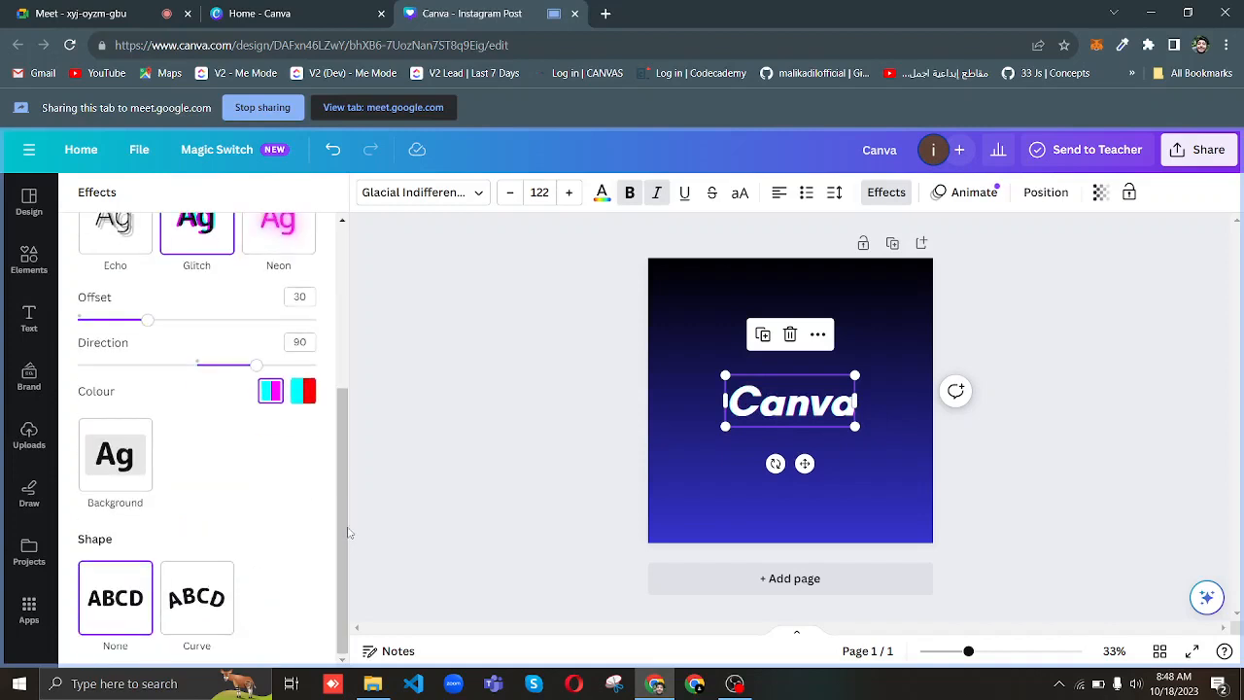
pyautogui.click(122, 454)
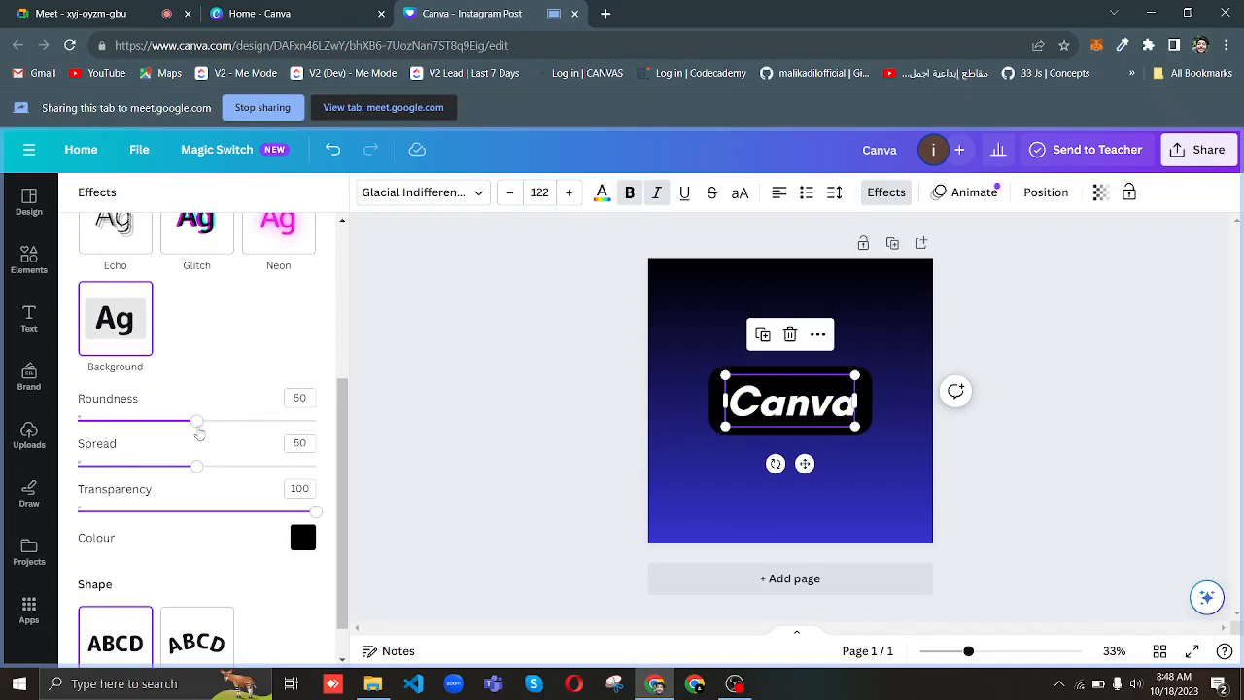
pyautogui.moveTo(194, 420); pyautogui.dragTo(237, 420)
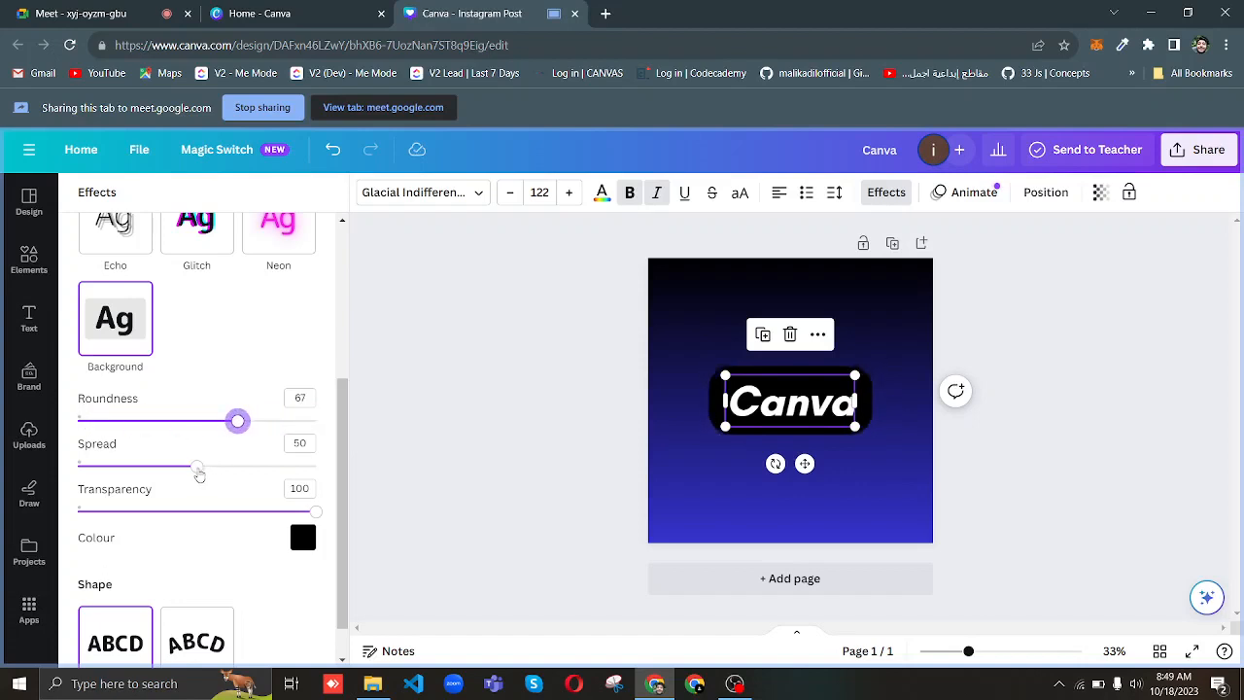
pyautogui.moveTo(198, 468); pyautogui.dragTo(522, 477)
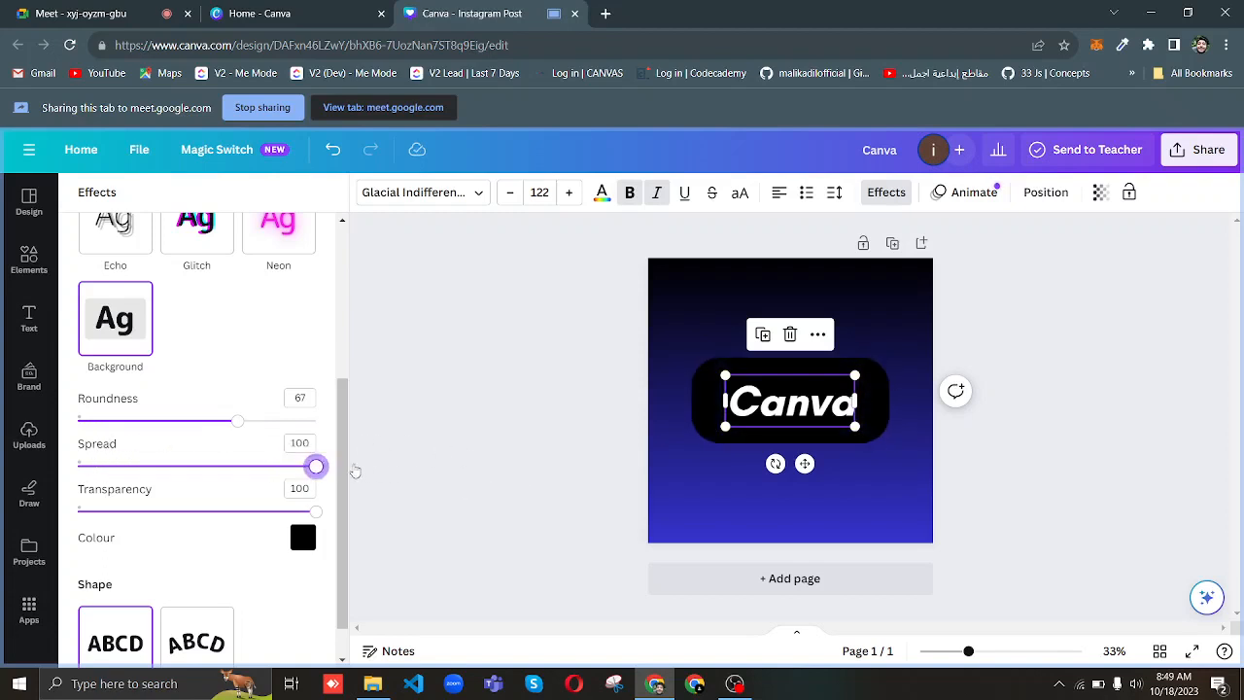
pyautogui.moveTo(318, 515)
pyautogui.mouseDown()
pyautogui.moveTo(68, 513)
pyautogui.moveTo(317, 514)
pyautogui.mouseUp()
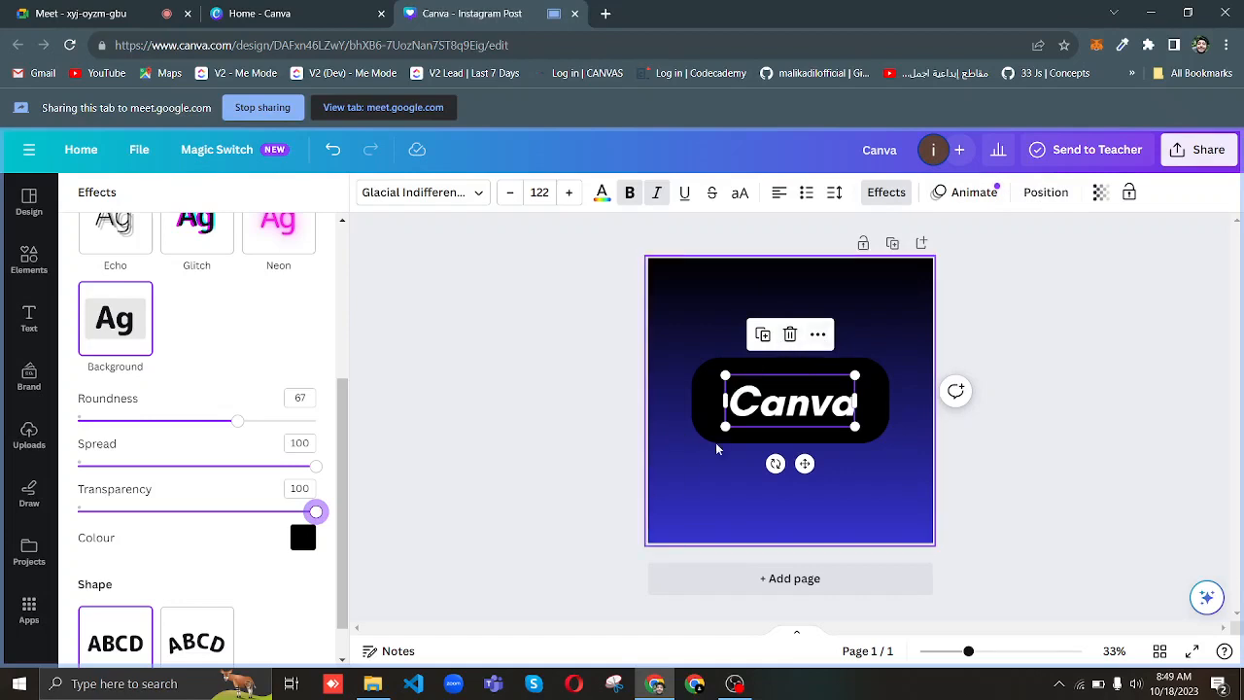
pyautogui.click(704, 497)
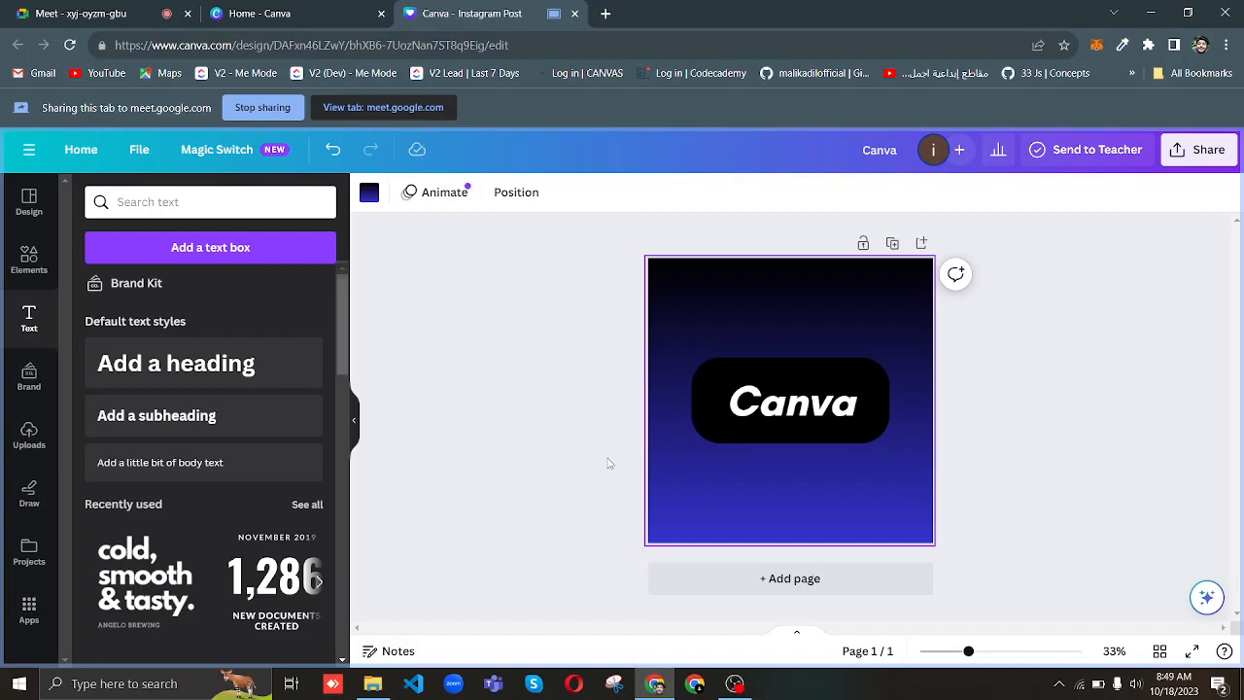
# Switch to the Google Meet call, open and close the call extension page, and close the People list.
pyautogui.click(146, 14)
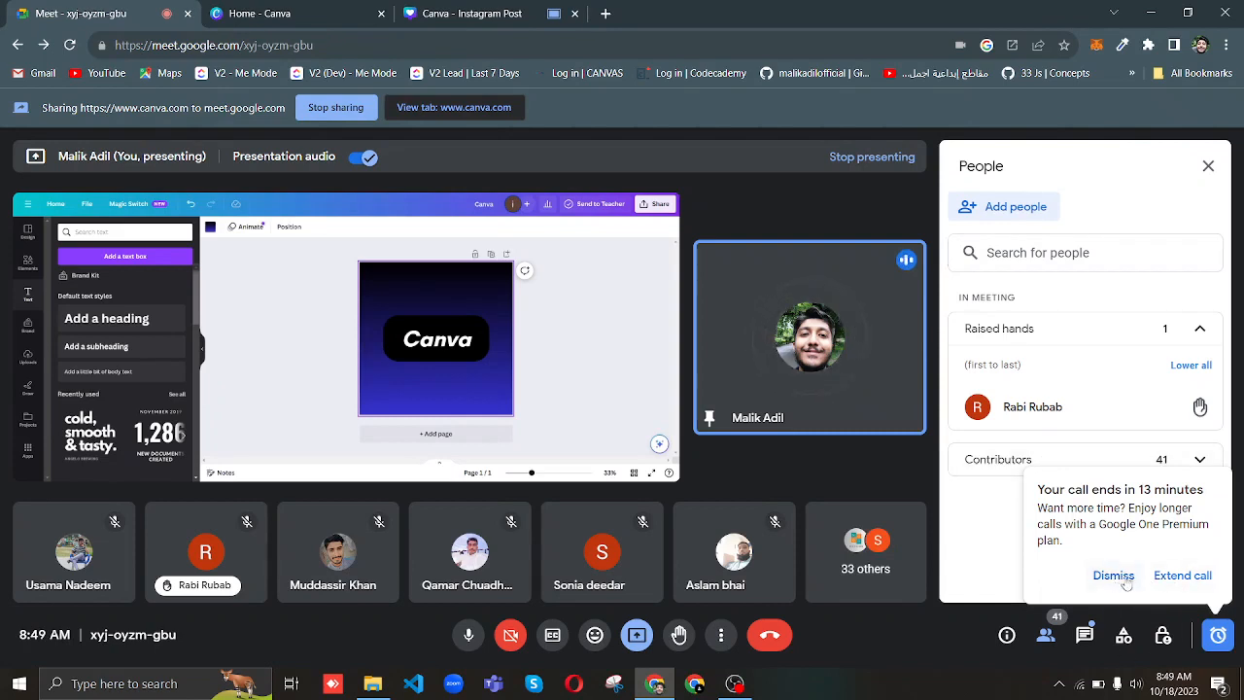
pyautogui.click(1176, 577)
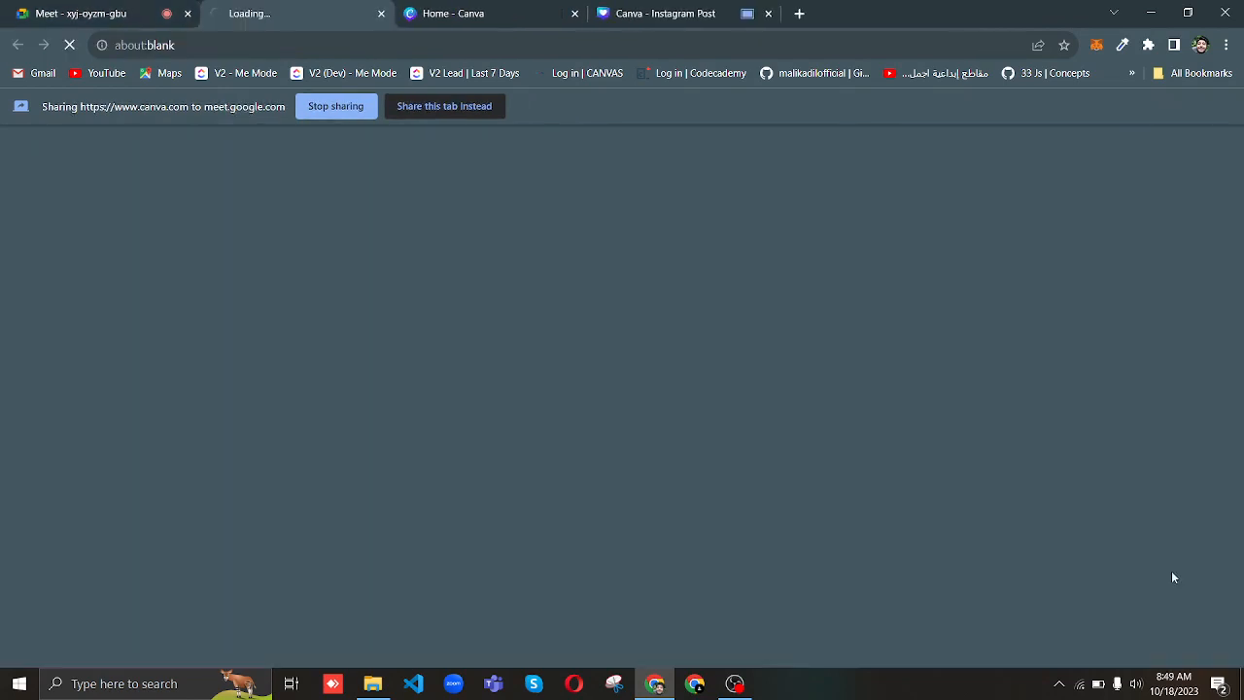
pyautogui.click(382, 14)
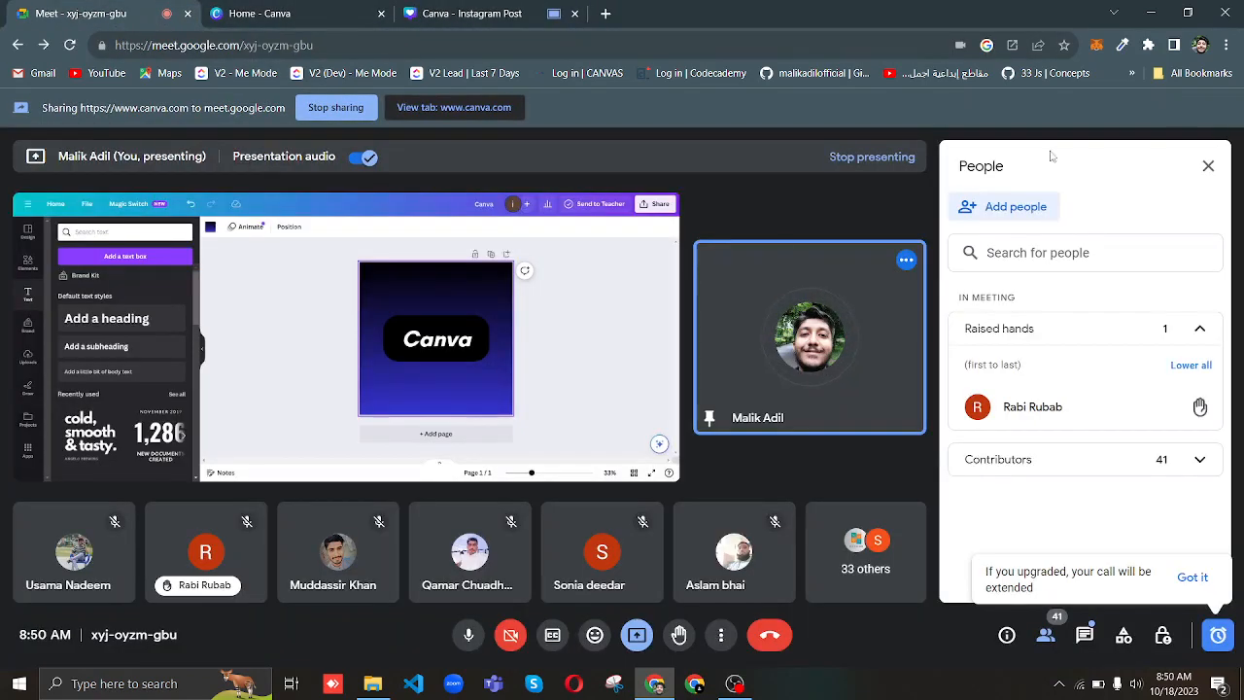
pyautogui.click(1208, 165)
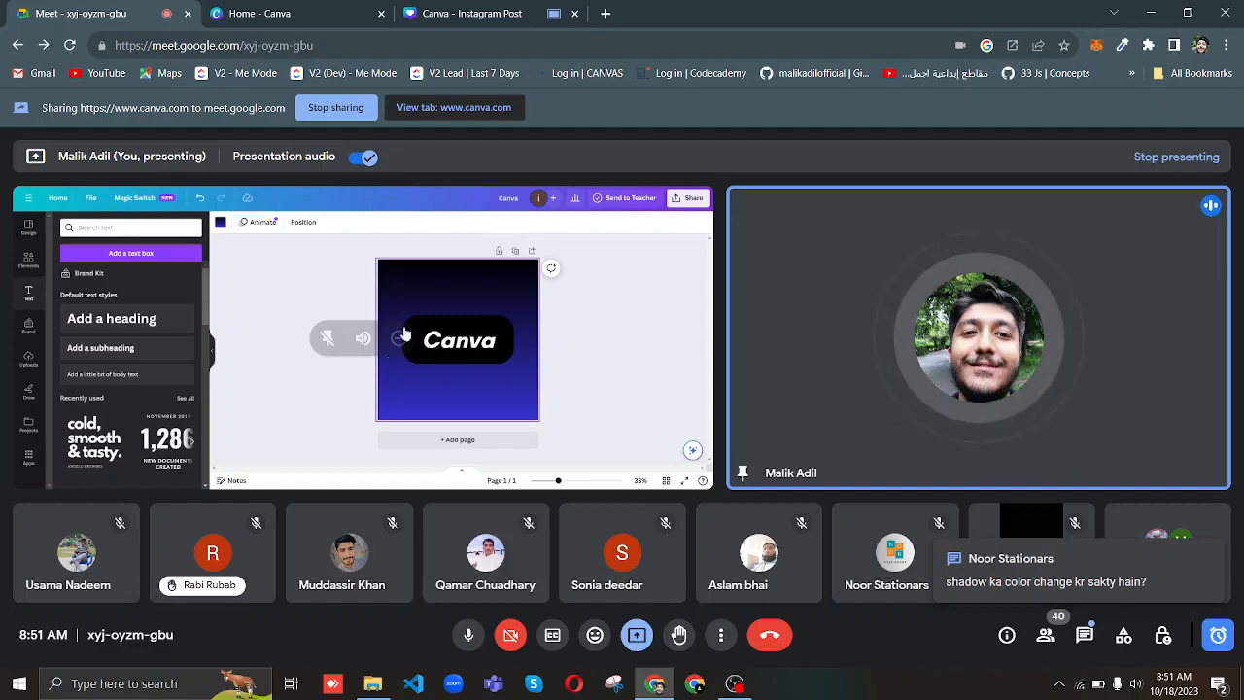
# Return to the Canva design and apply the Lift effect style to the "Canva" text, trying intensity 100 before resetting it to 50.
pyautogui.click(515, 10)
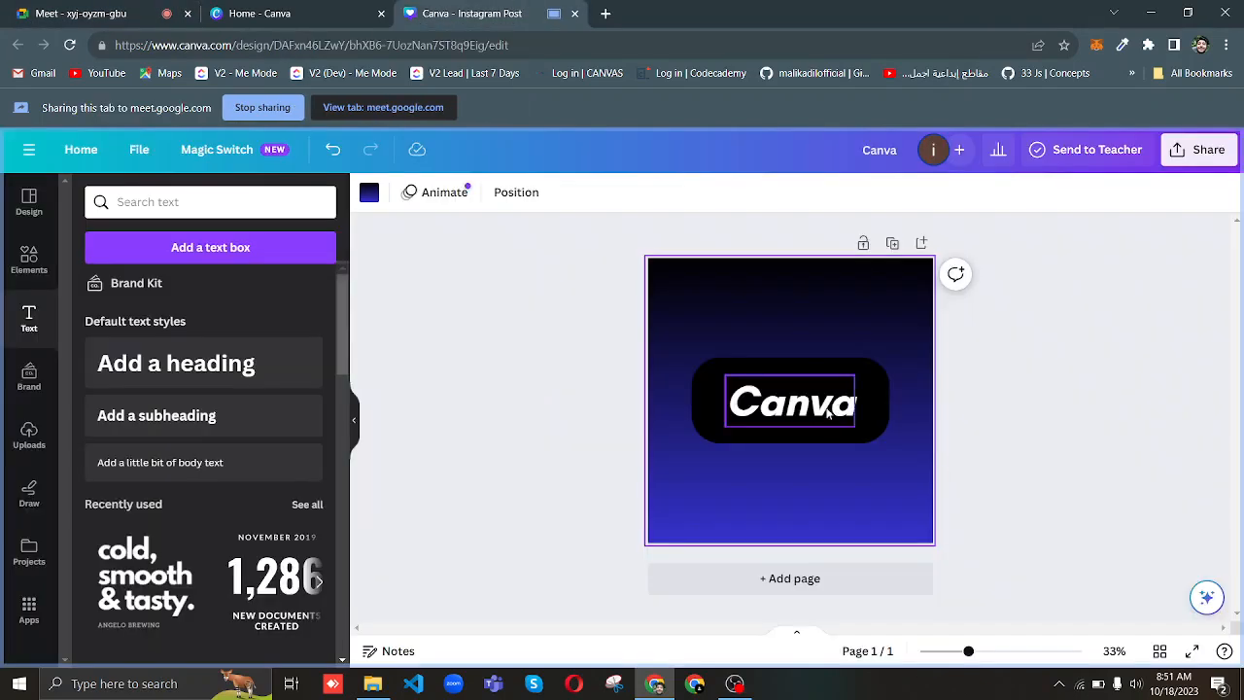
pyautogui.click(717, 376)
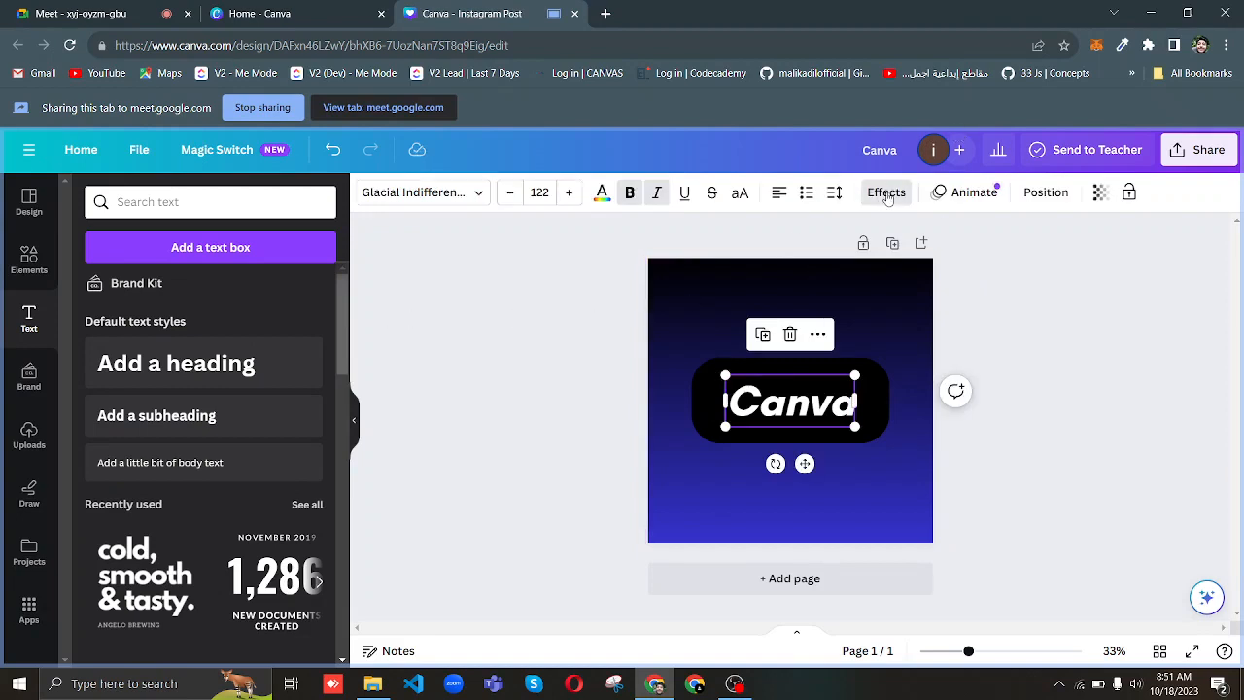
pyautogui.click(887, 193)
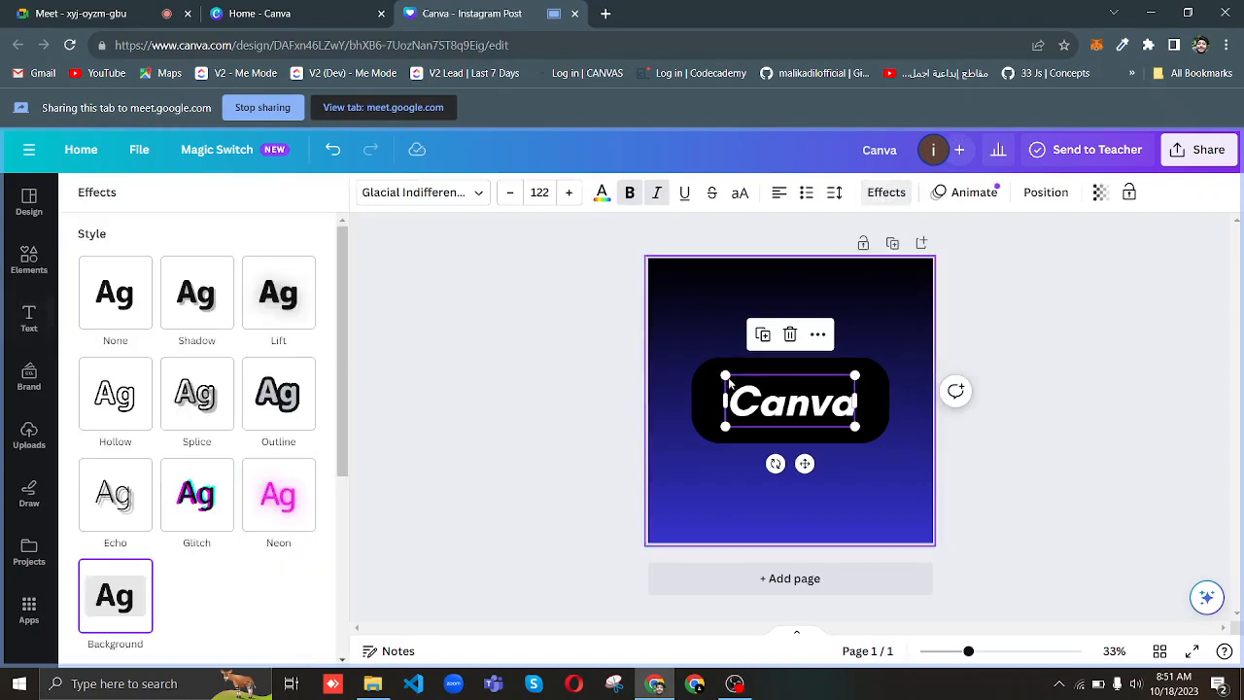
pyautogui.click(283, 289)
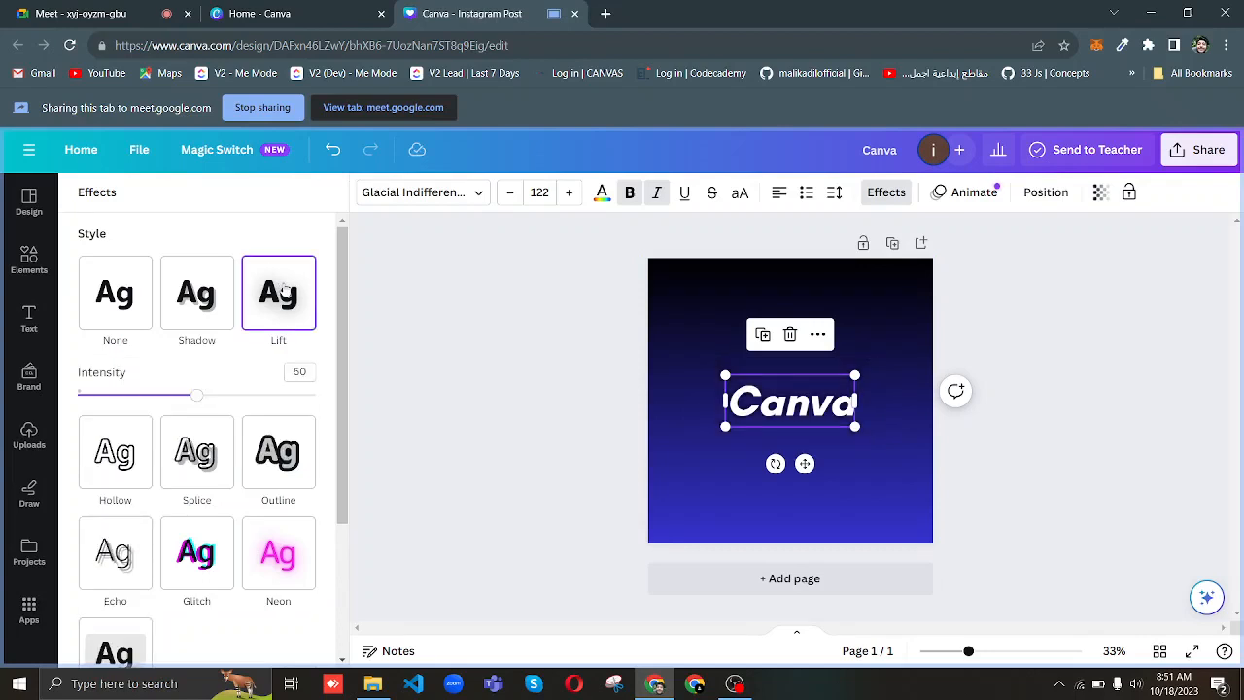
pyautogui.moveTo(203, 403); pyautogui.dragTo(368, 256)
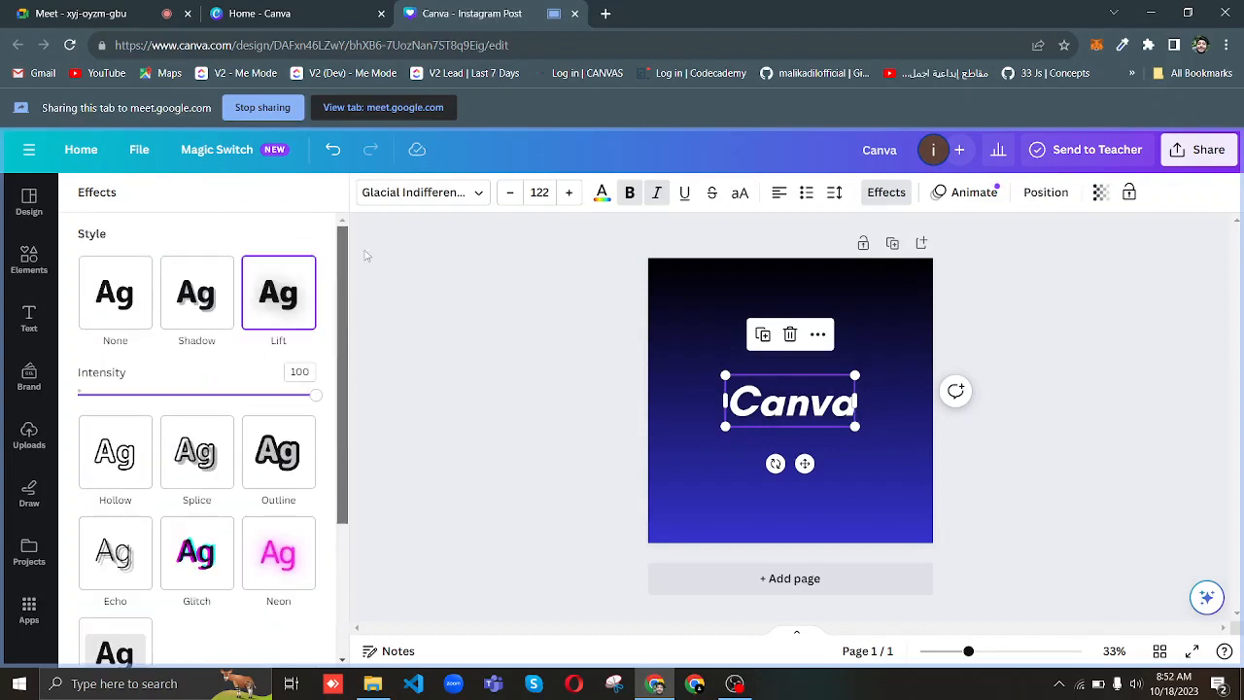
pyautogui.click(282, 309)
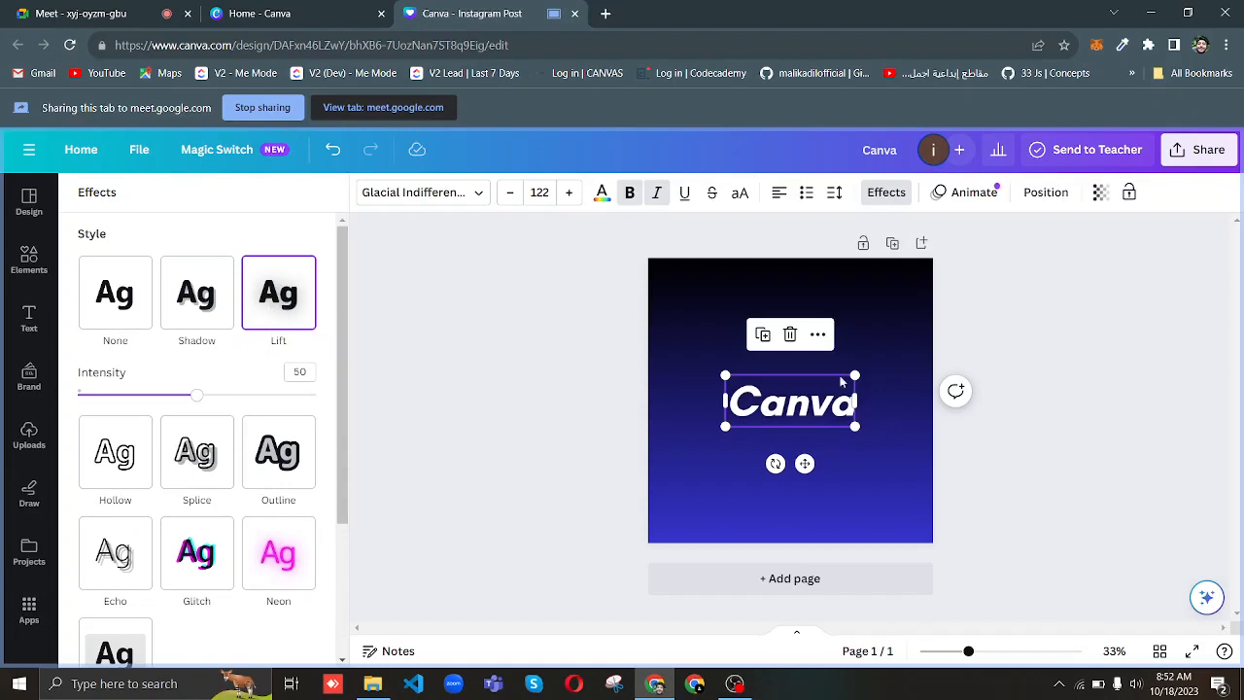
# Switch the "Canva" text to the Shadow effect style and set the shadow direction to 180.
pyautogui.doubleClick(816, 389)
pyautogui.click(732, 472)
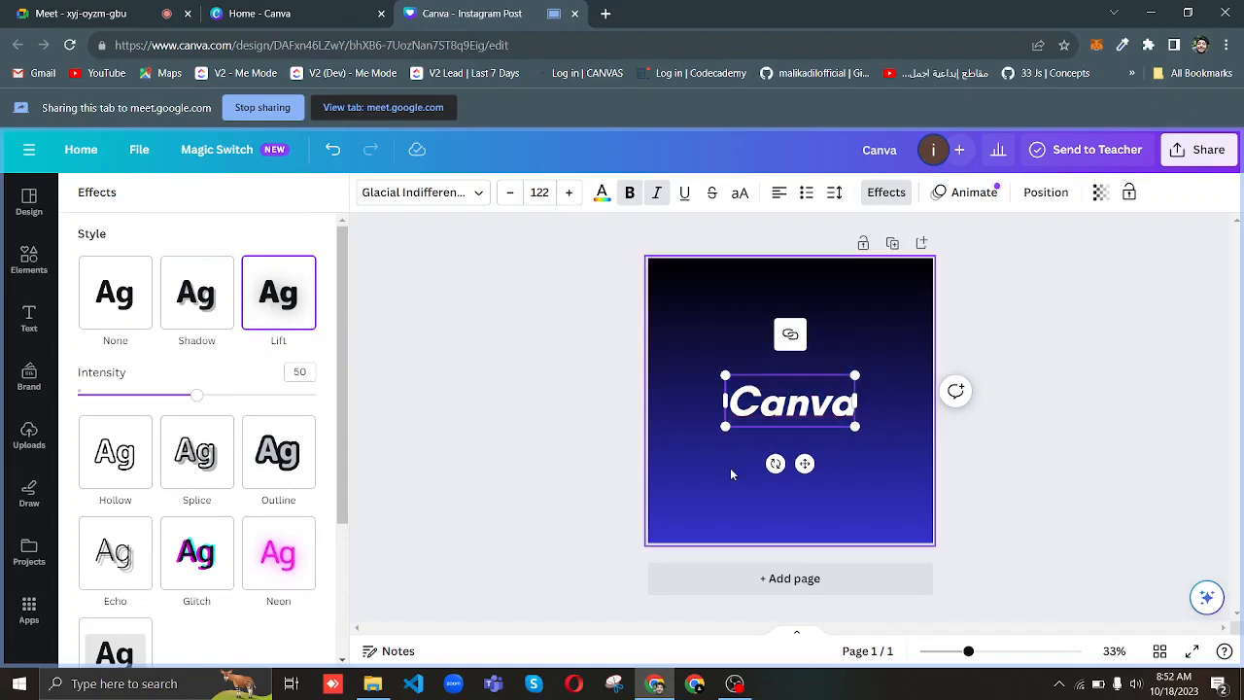
pyautogui.click(775, 419)
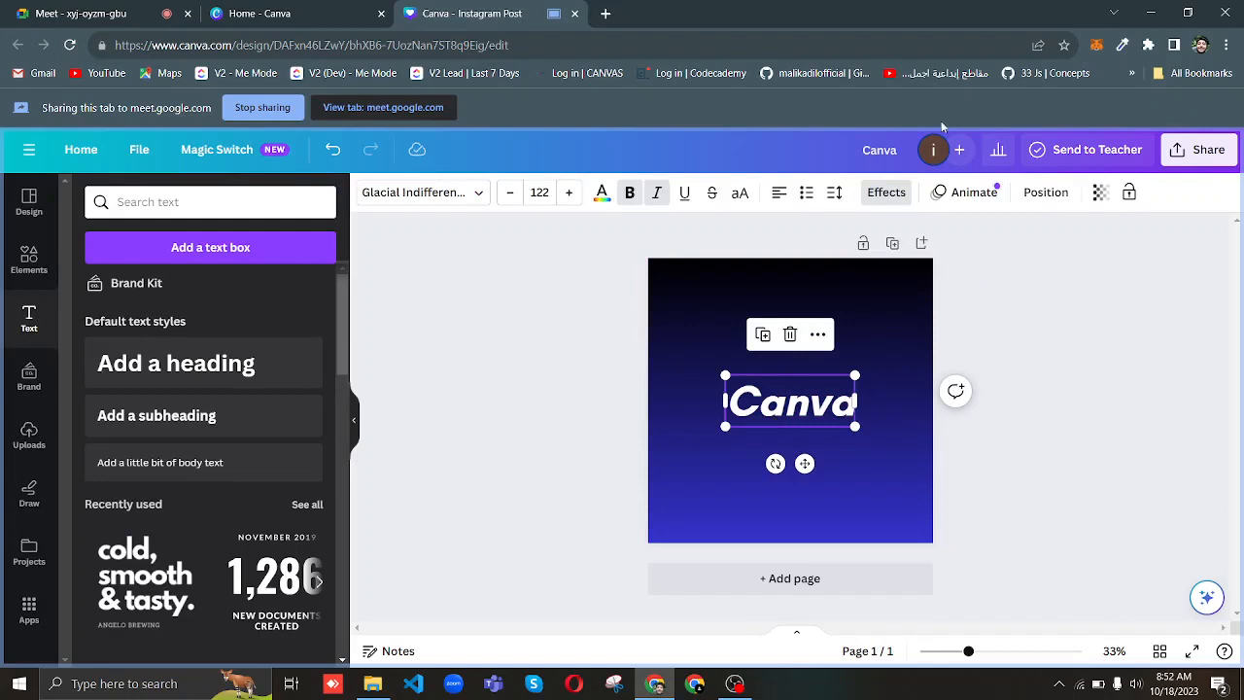
pyautogui.click(896, 195)
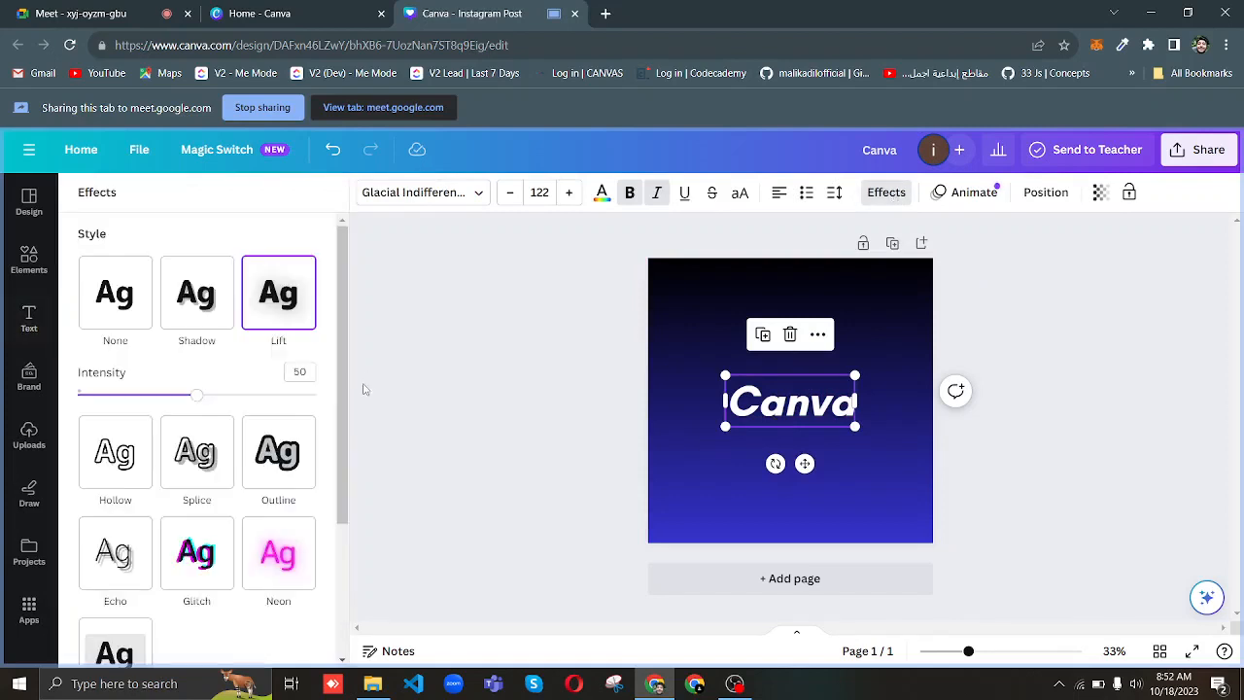
pyautogui.moveTo(343, 424); pyautogui.dragTo(348, 387)
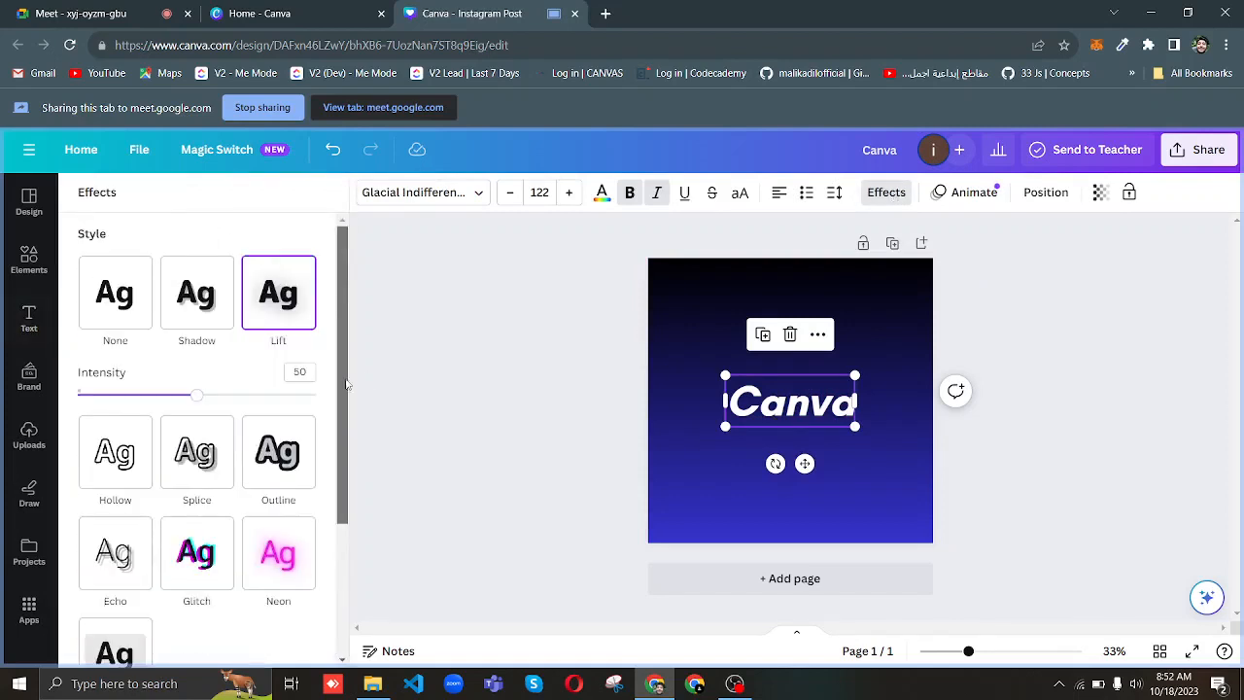
pyautogui.click(212, 309)
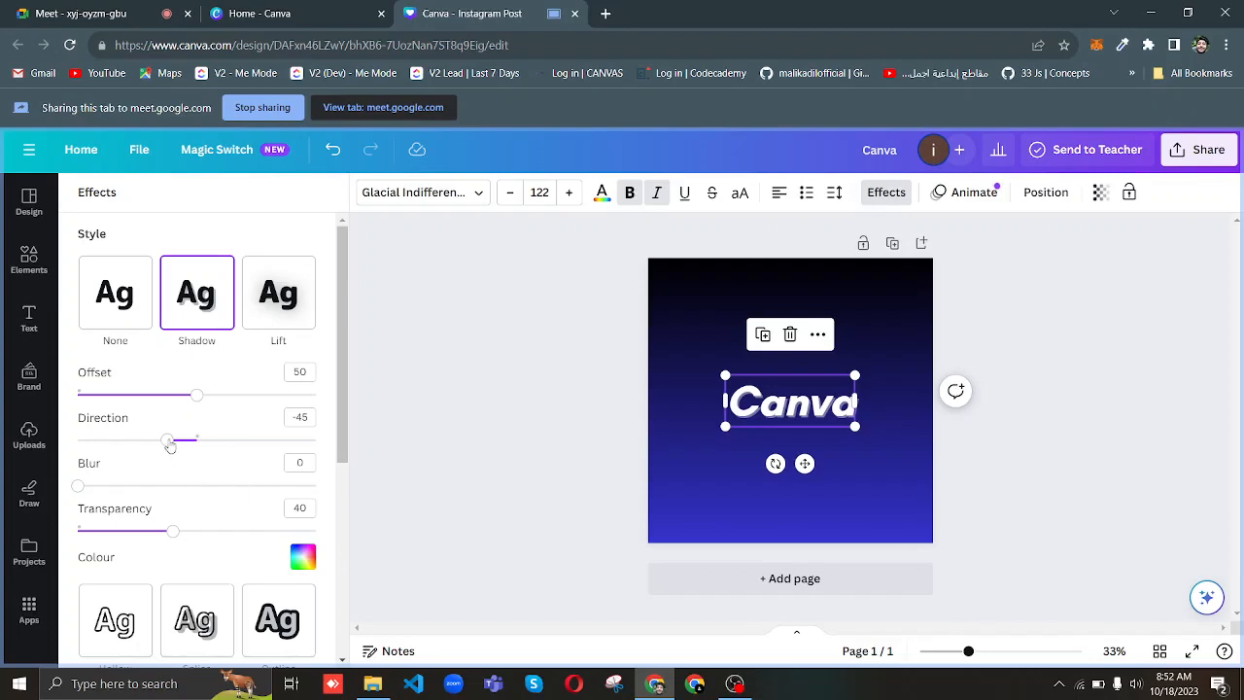
pyautogui.moveTo(167, 440); pyautogui.dragTo(350, 452)
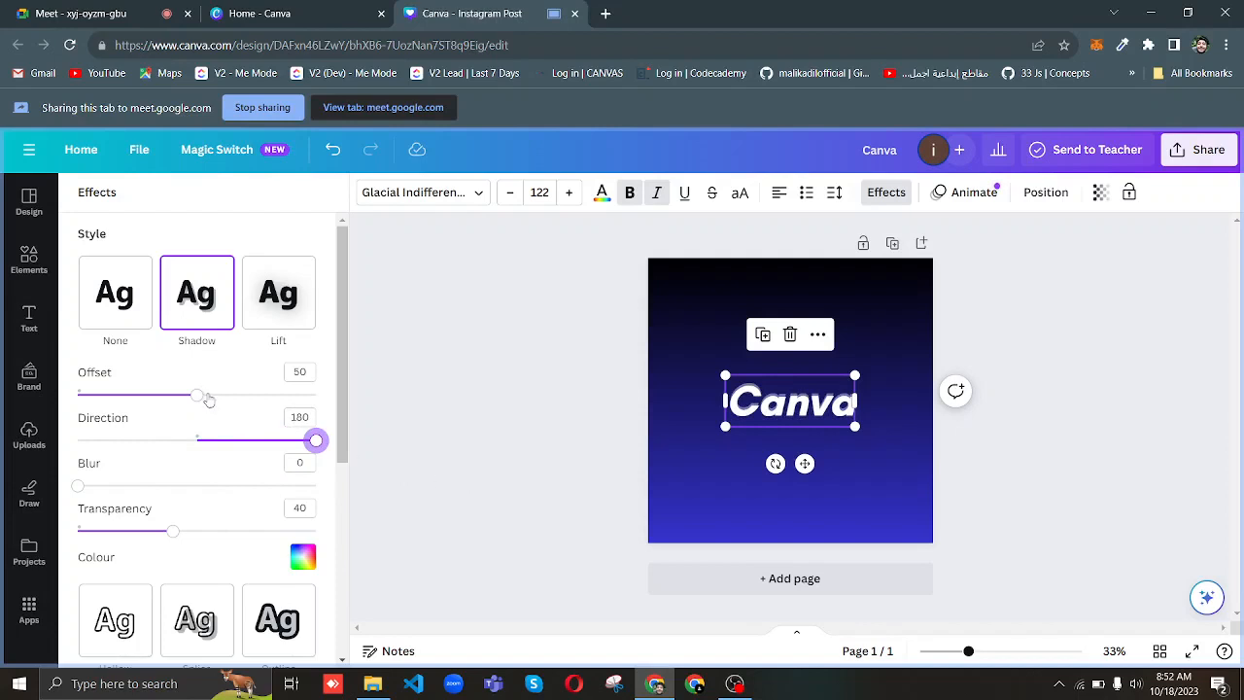
# Set the "Canva" text shadow's blur to 20, transparency to 100 and offset to 69.
pyautogui.moveTo(197, 395)
pyautogui.mouseDown()
pyautogui.moveTo(342, 389)
pyautogui.moveTo(265, 372)
pyautogui.moveTo(105, 385)
pyautogui.moveTo(149, 372)
pyautogui.moveTo(439, 392)
pyautogui.moveTo(194, 395)
pyautogui.mouseUp()
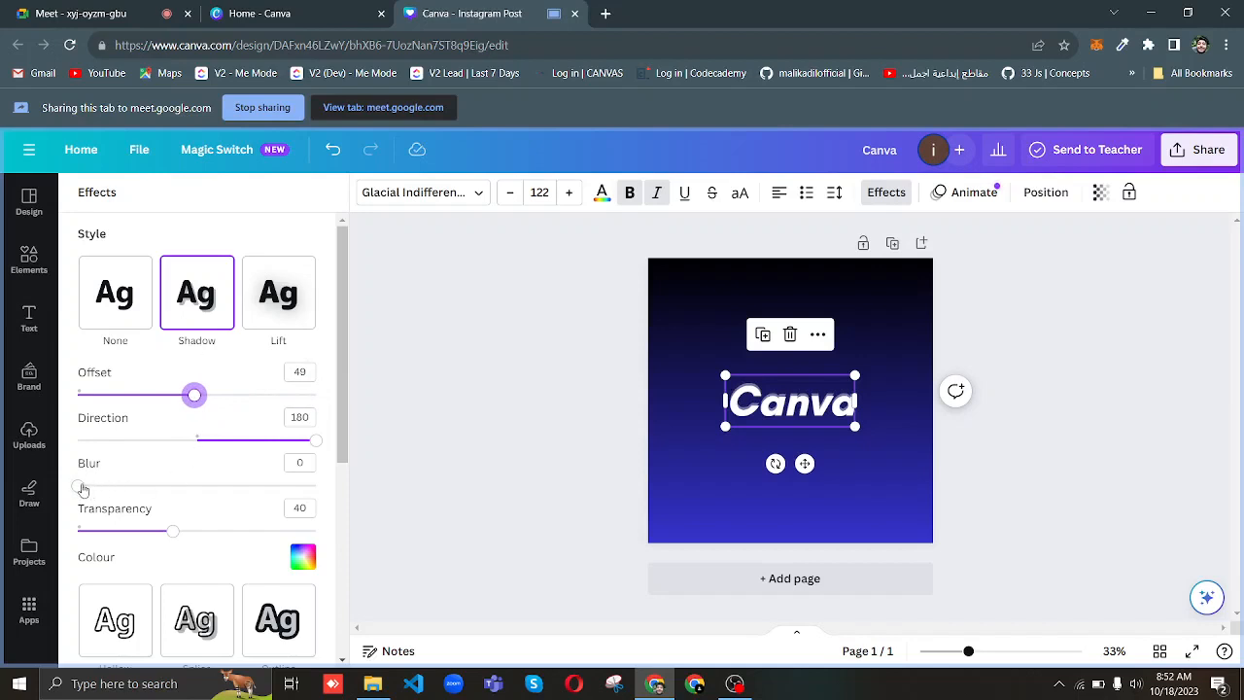
pyautogui.moveTo(83, 489); pyautogui.dragTo(252, 486)
pyautogui.moveTo(392, 480); pyautogui.dragTo(124, 485)
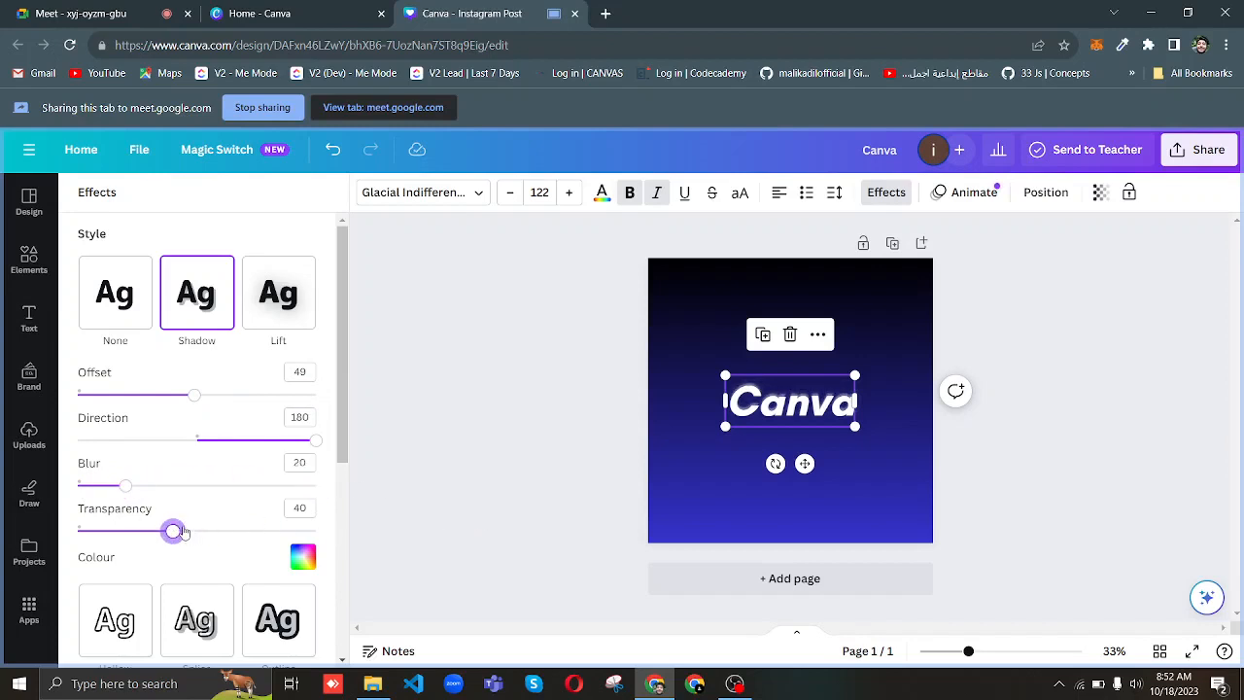
pyautogui.moveTo(175, 531); pyautogui.dragTo(361, 548)
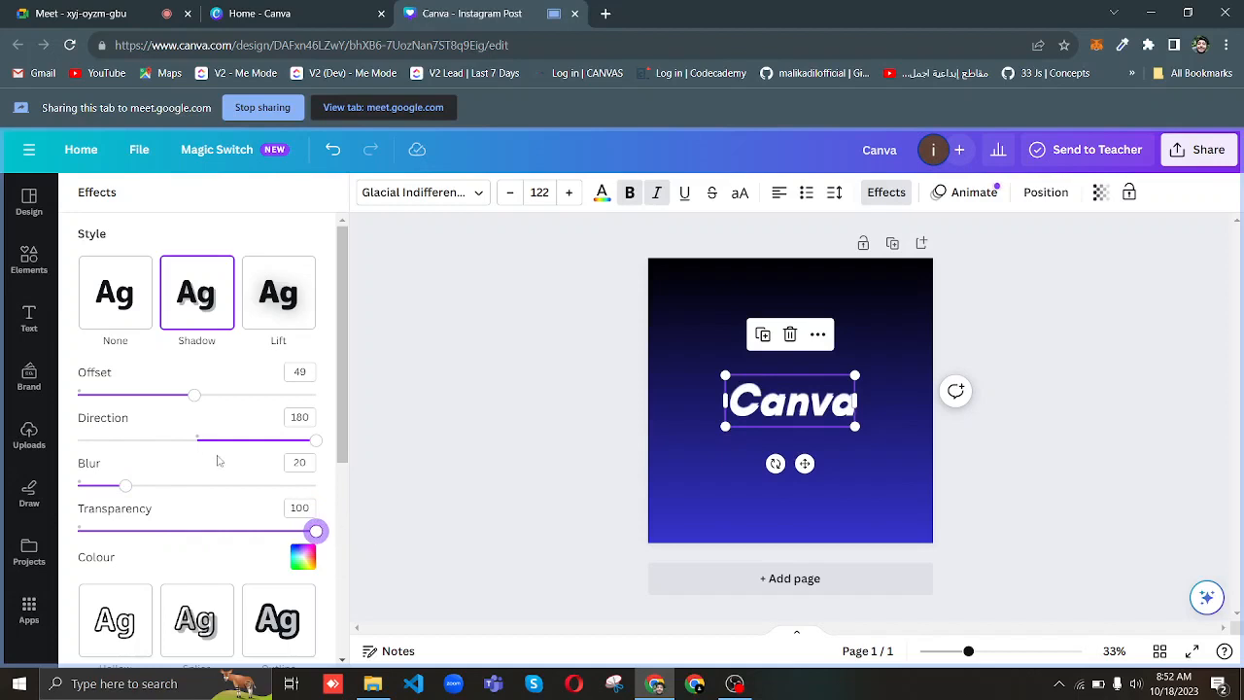
pyautogui.moveTo(196, 395); pyautogui.dragTo(243, 385)
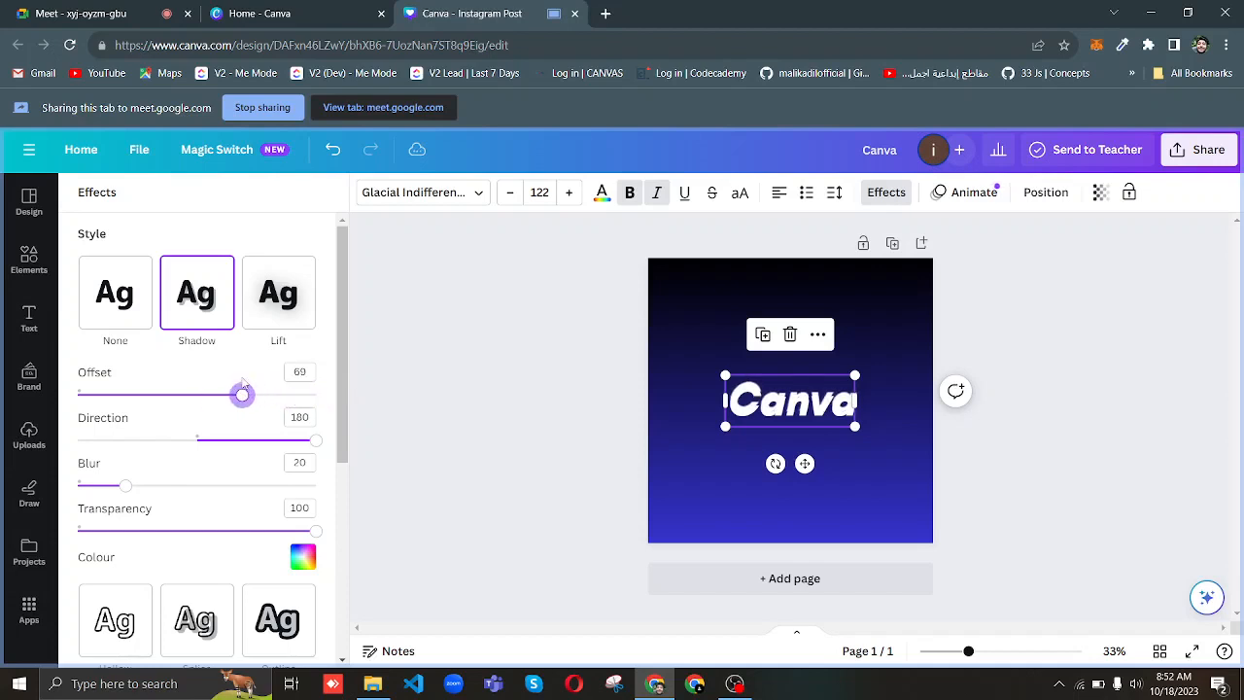
# Lower the "Canva" text shadow's transparency to 13 and deselect the text.
pyautogui.rightClick(316, 533)
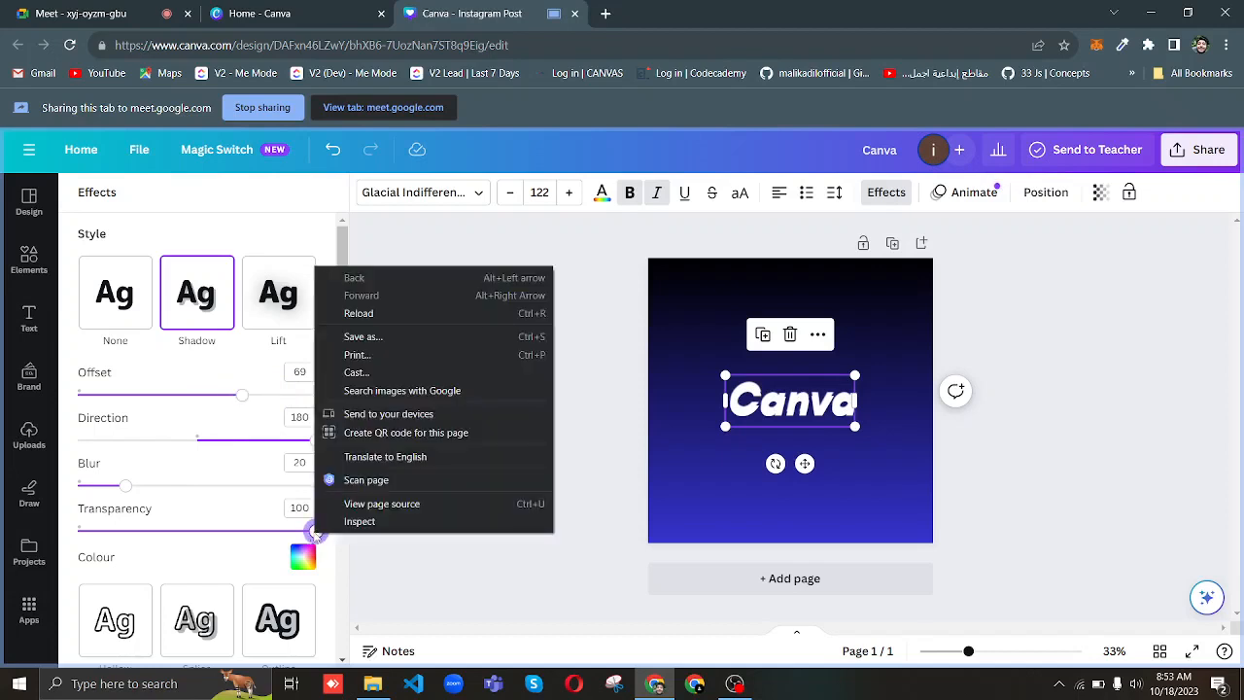
pyautogui.click(316, 533)
pyautogui.moveTo(316, 533); pyautogui.dragTo(109, 526)
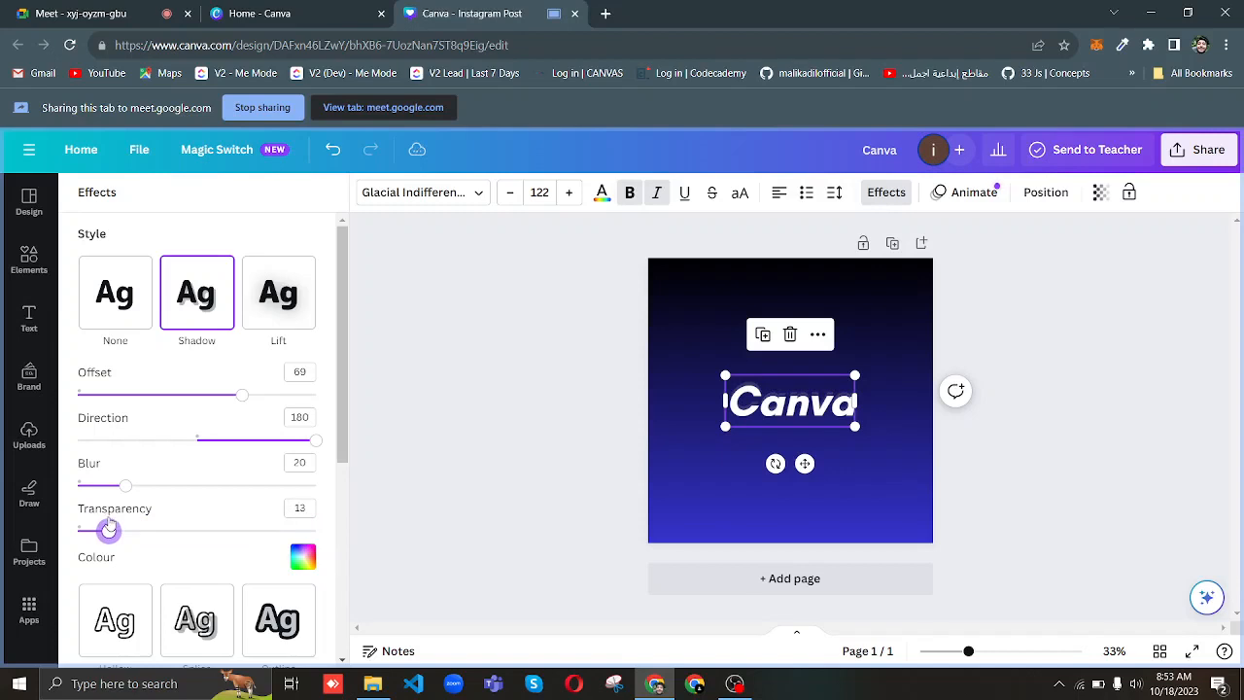
pyautogui.click(711, 464)
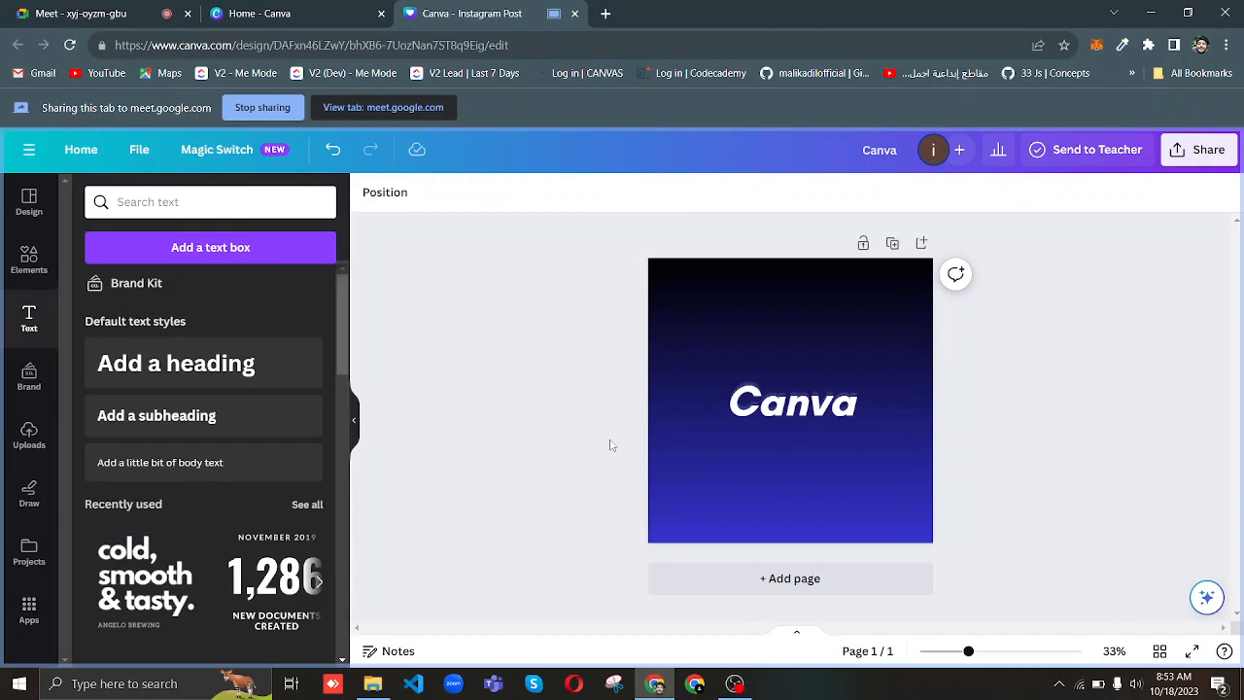
# Switch back to the Google Meet call to check on the participants and their chat messages.
pyautogui.click(314, 10)
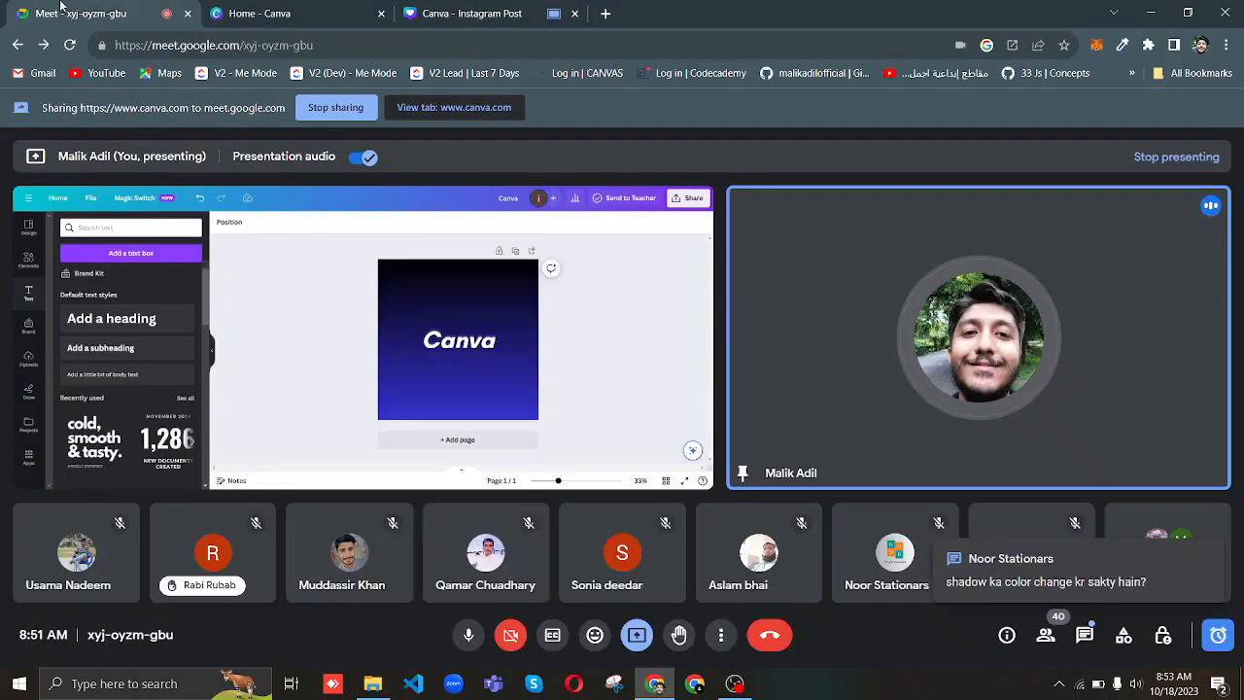
pyautogui.click(61, 10)
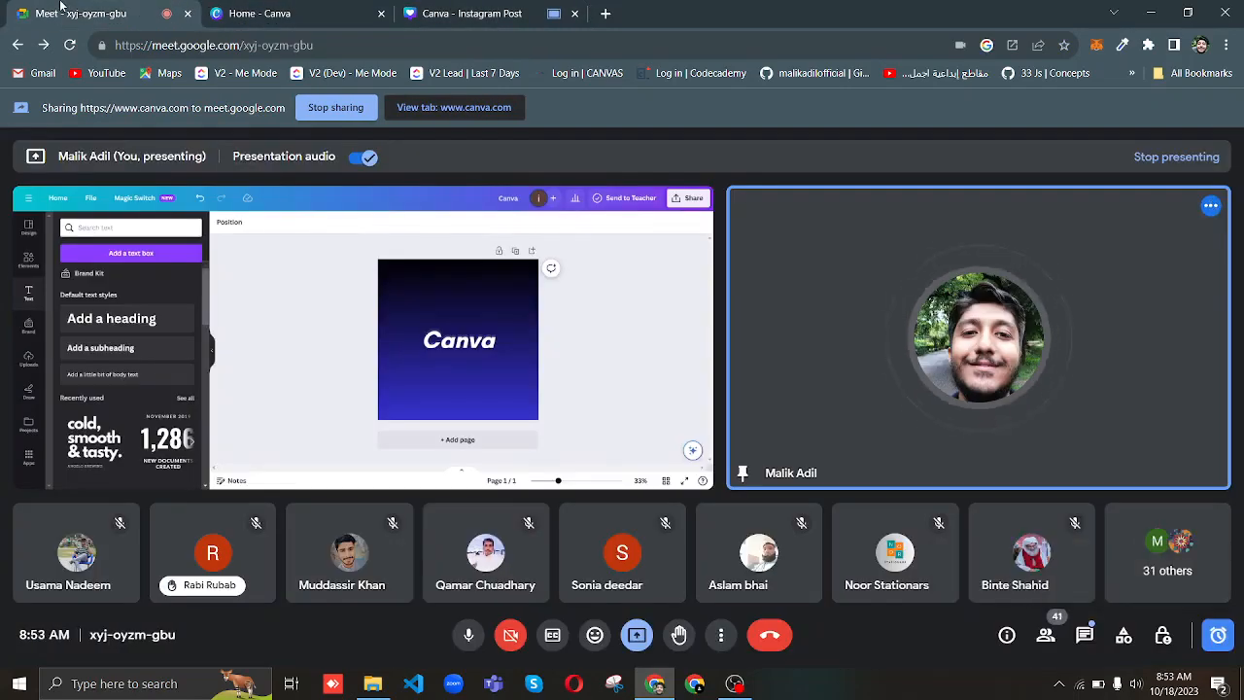
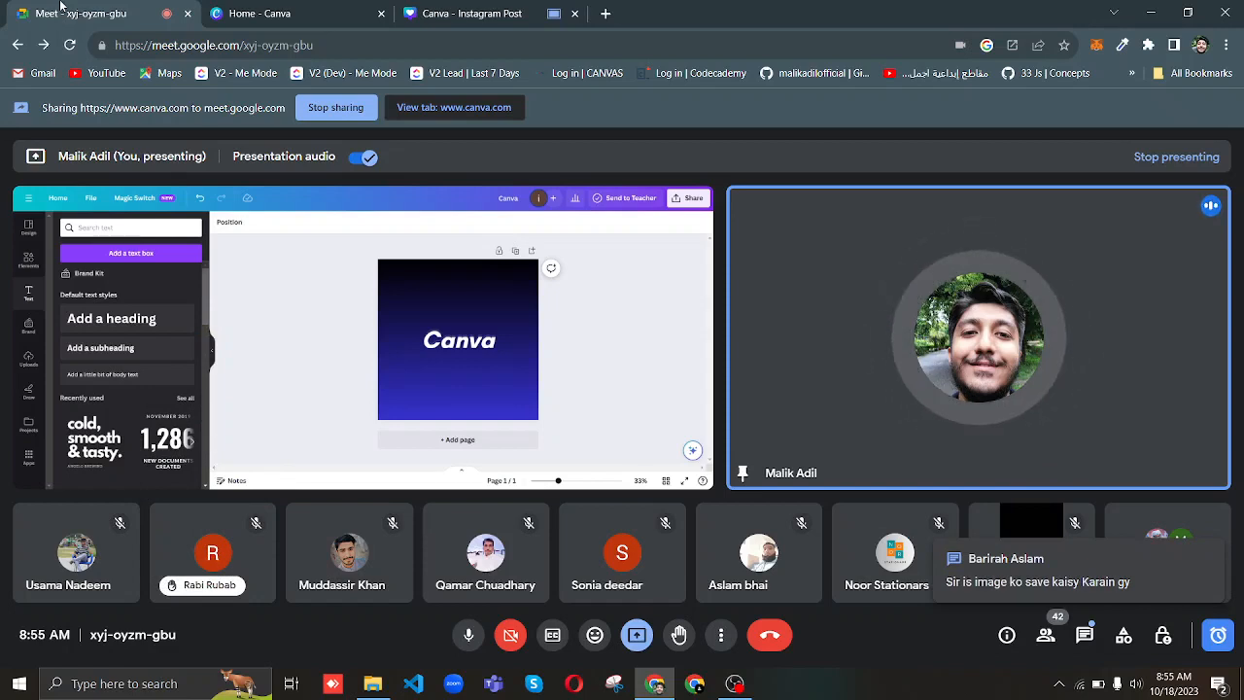
# Return to the Canva design and download it as a PNG with the download settings saved.
pyautogui.click(504, 15)
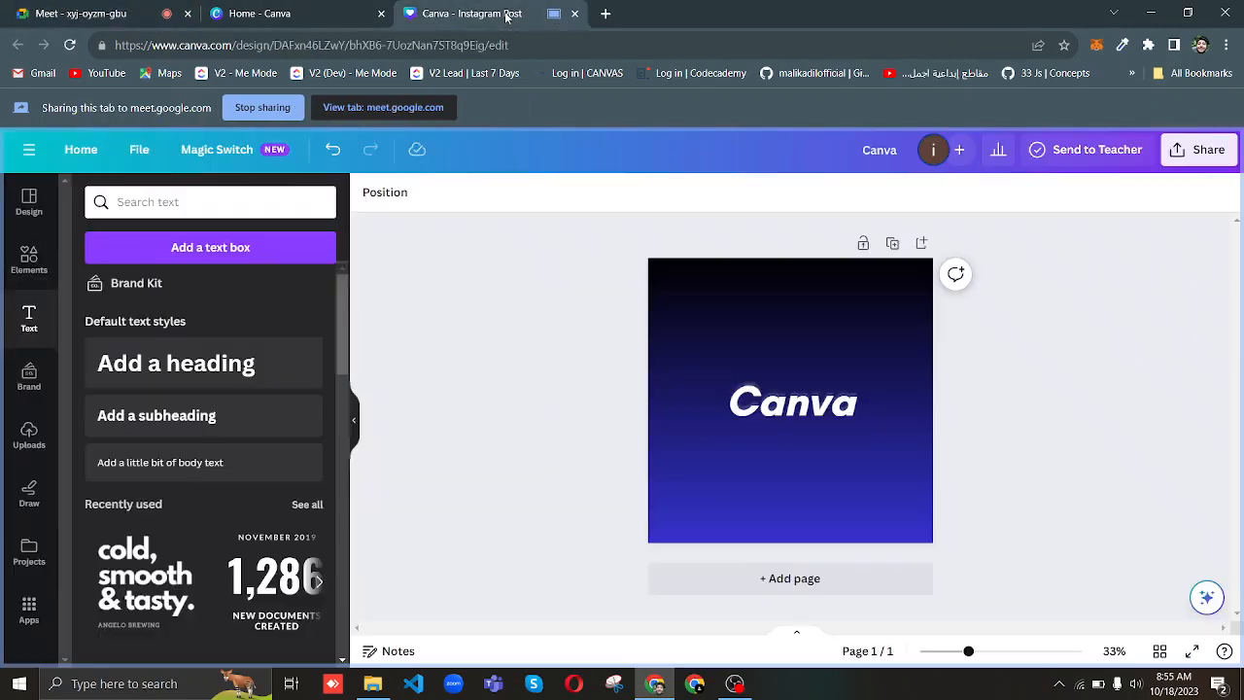
pyautogui.click(1176, 153)
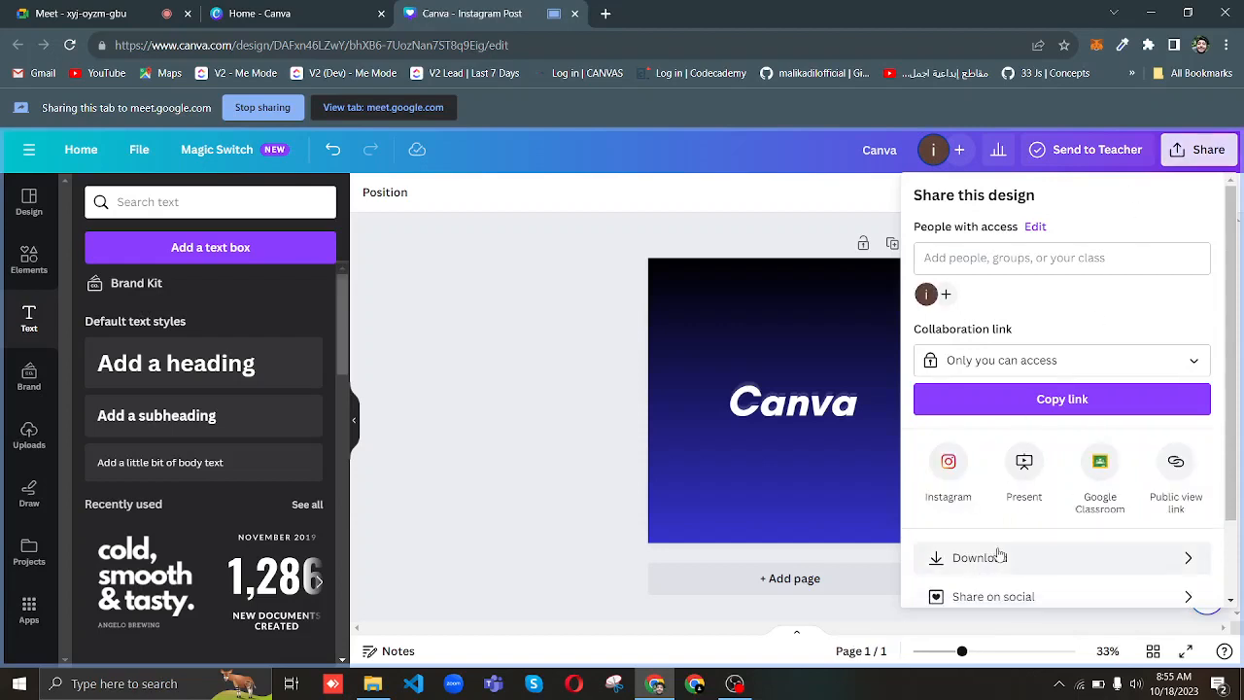
pyautogui.click(1001, 556)
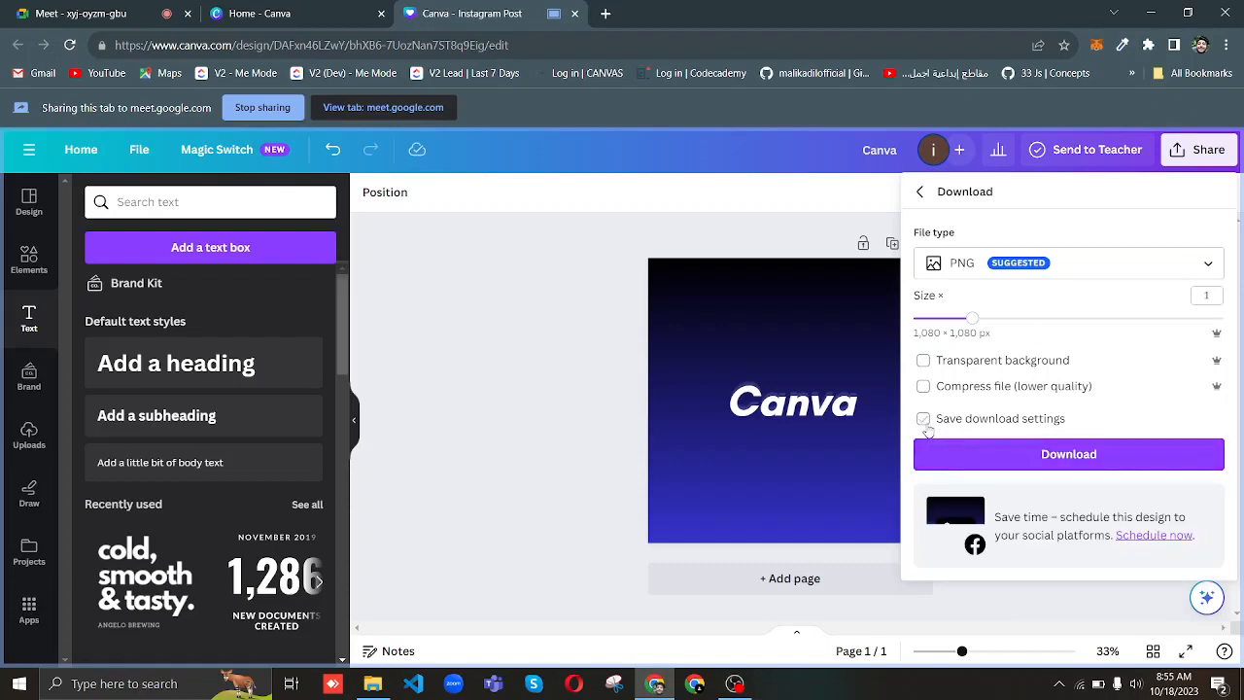
pyautogui.click(923, 420)
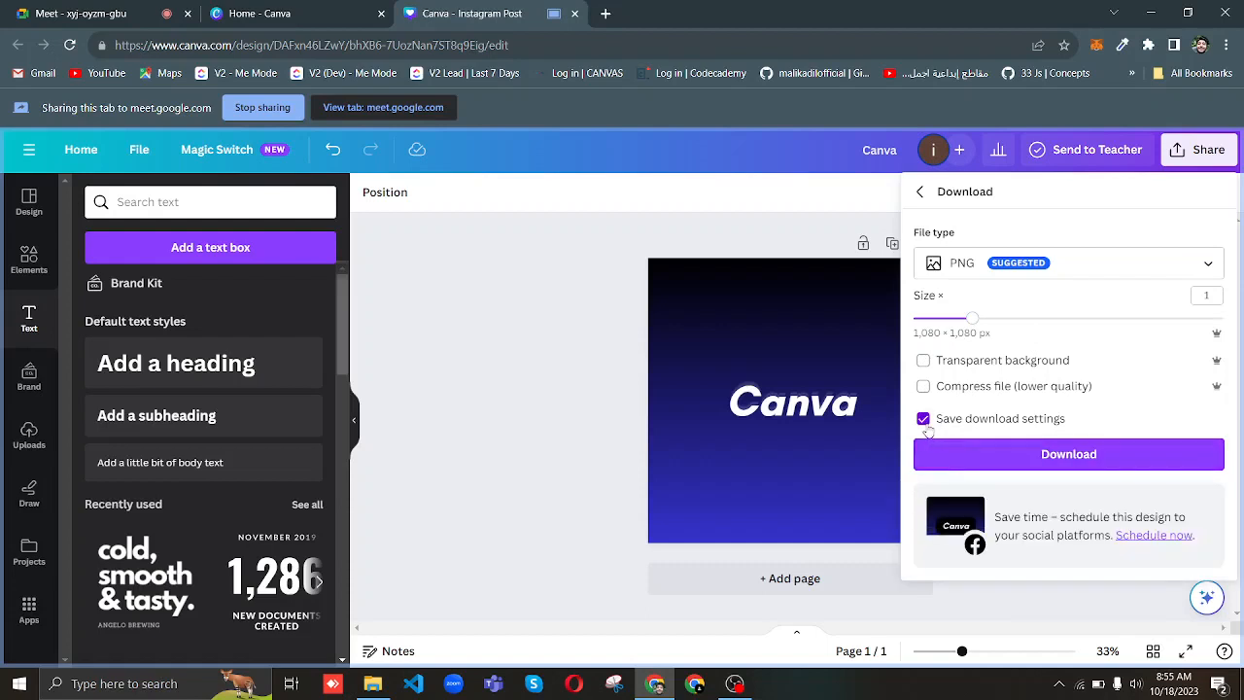
pyautogui.click(1016, 458)
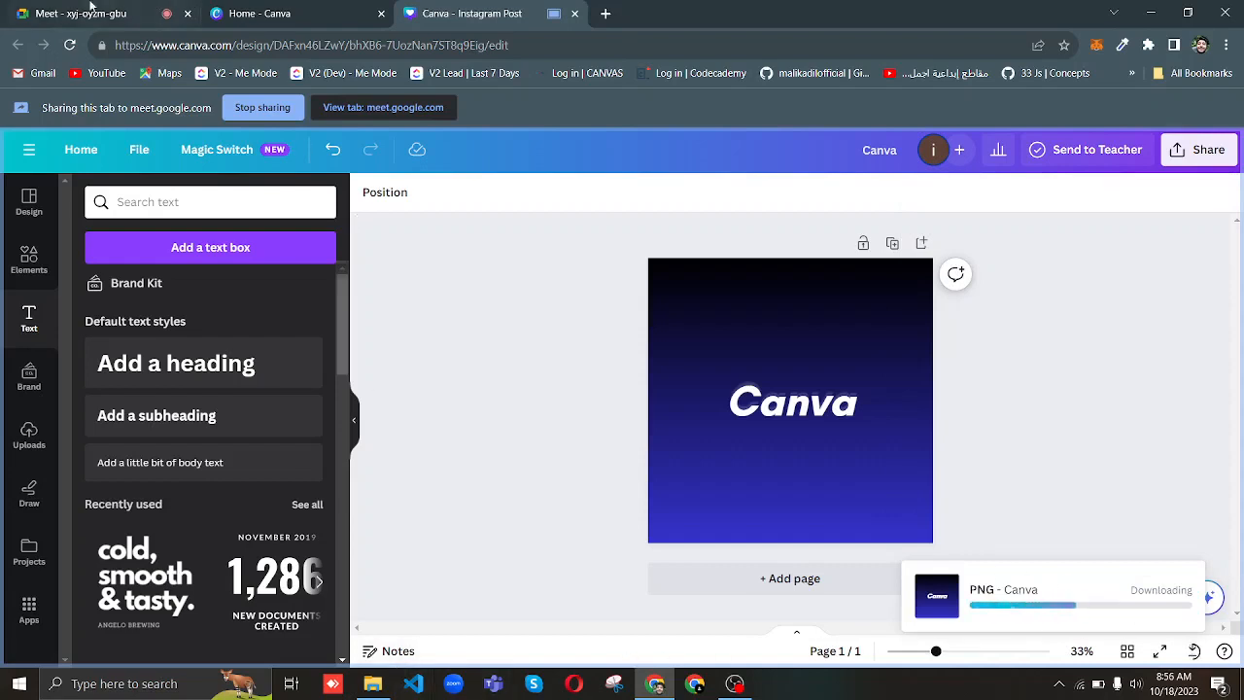
# Check the Google Meet call for participants' messages, return to the Canva design and dismiss the download panel.
pyautogui.click(146, 14)
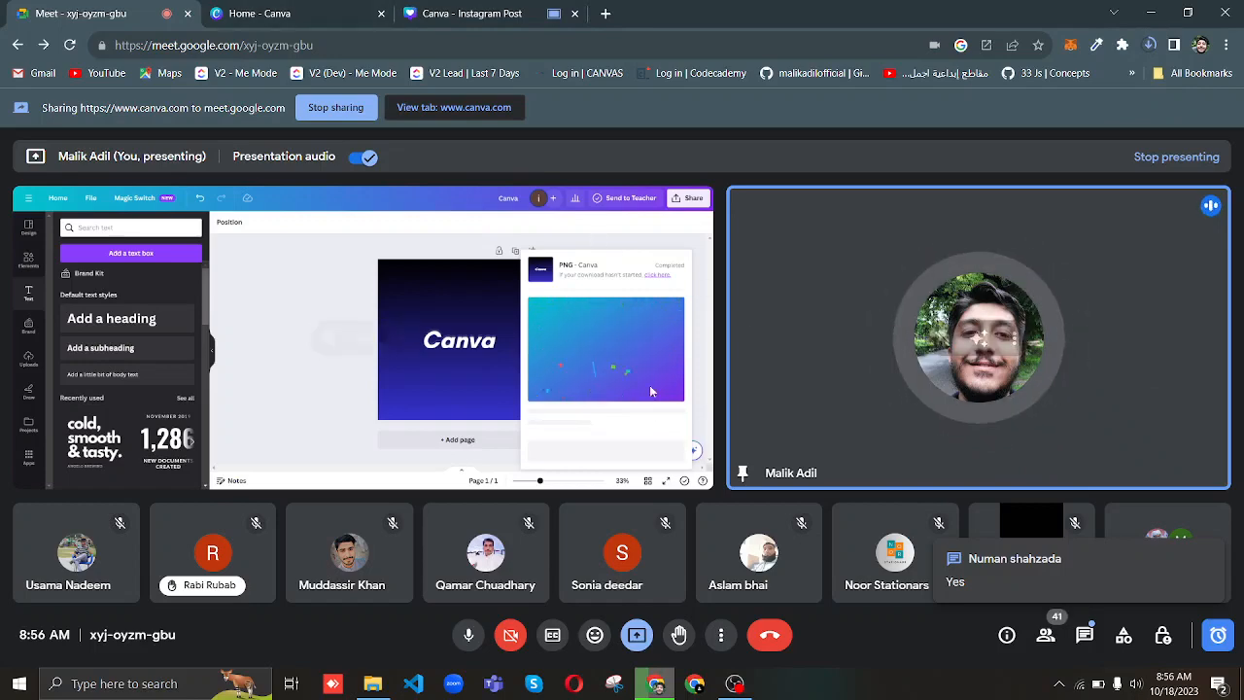
pyautogui.click(292, 13)
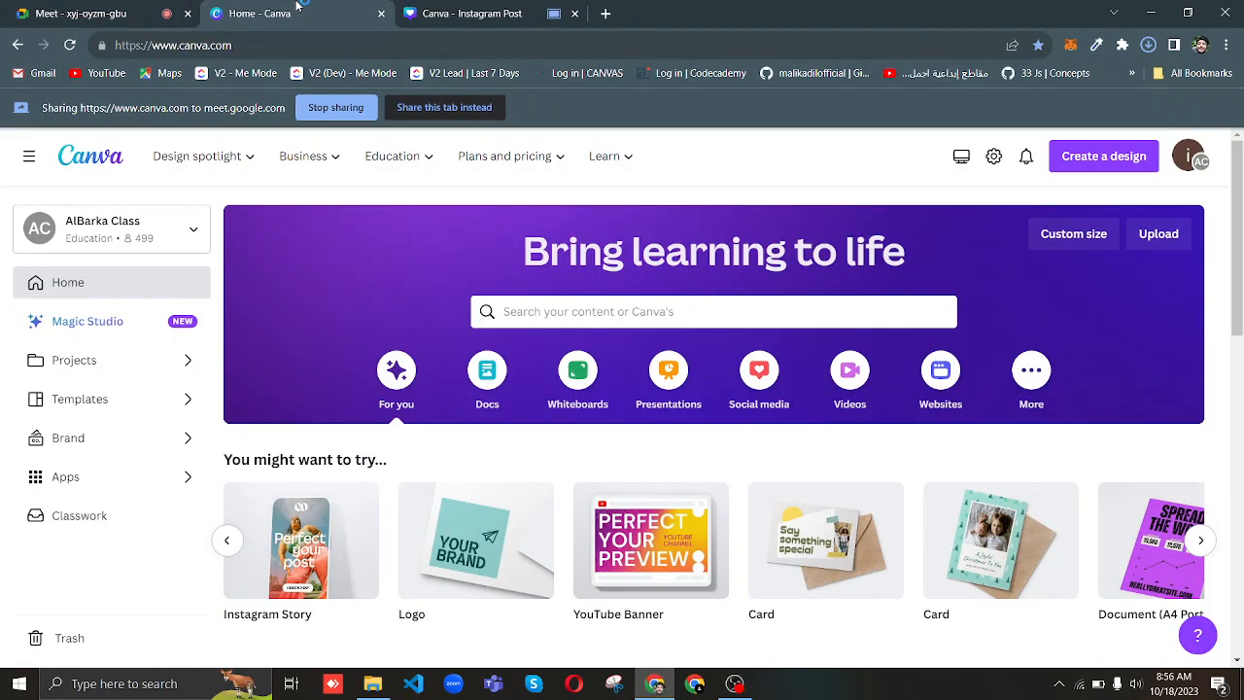
pyautogui.click(27, 12)
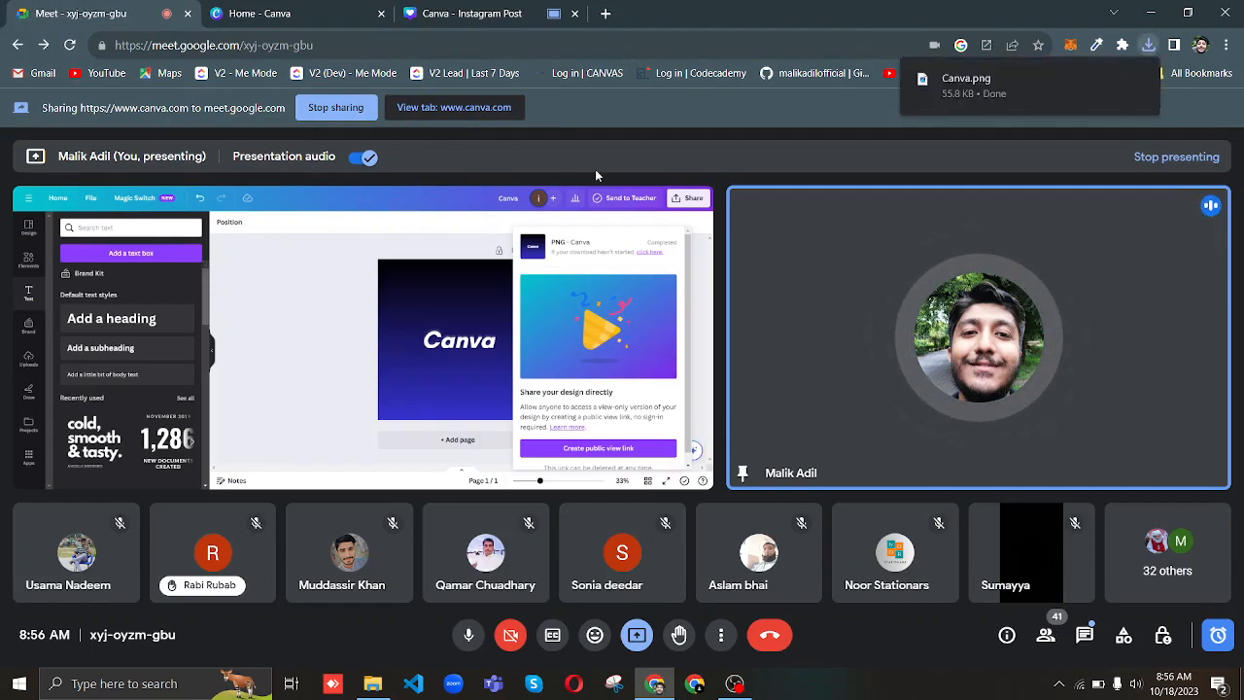
pyautogui.click(254, 10)
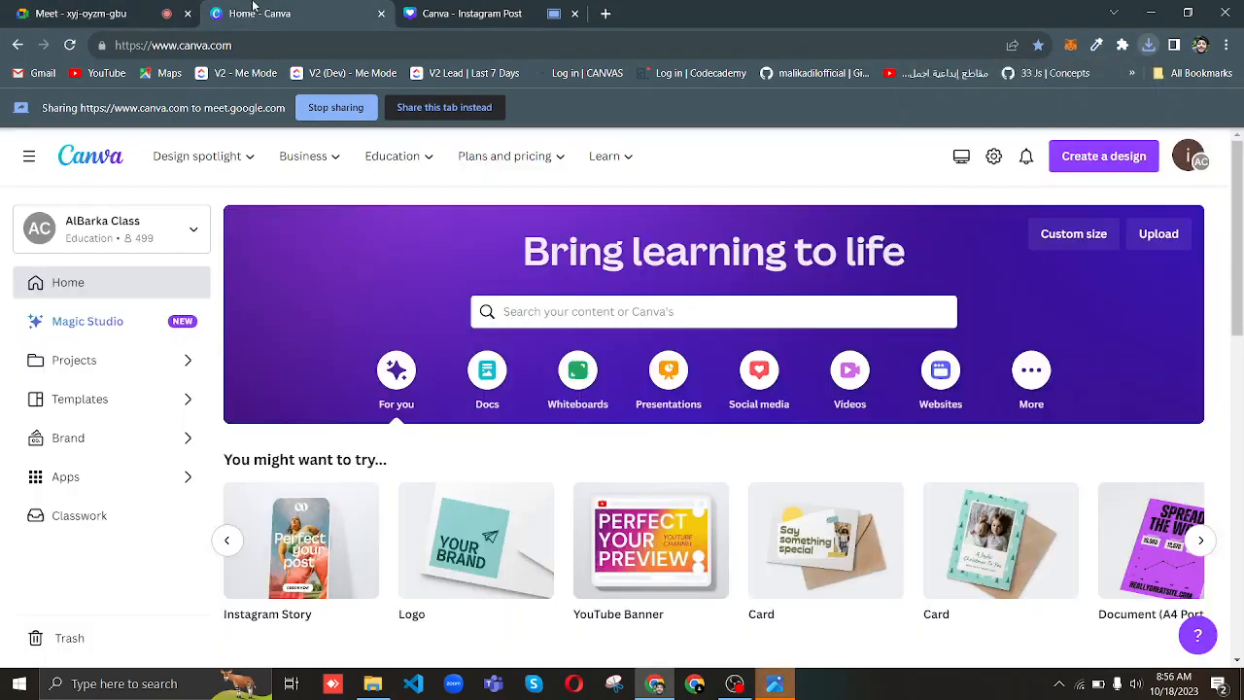
pyautogui.click(489, 9)
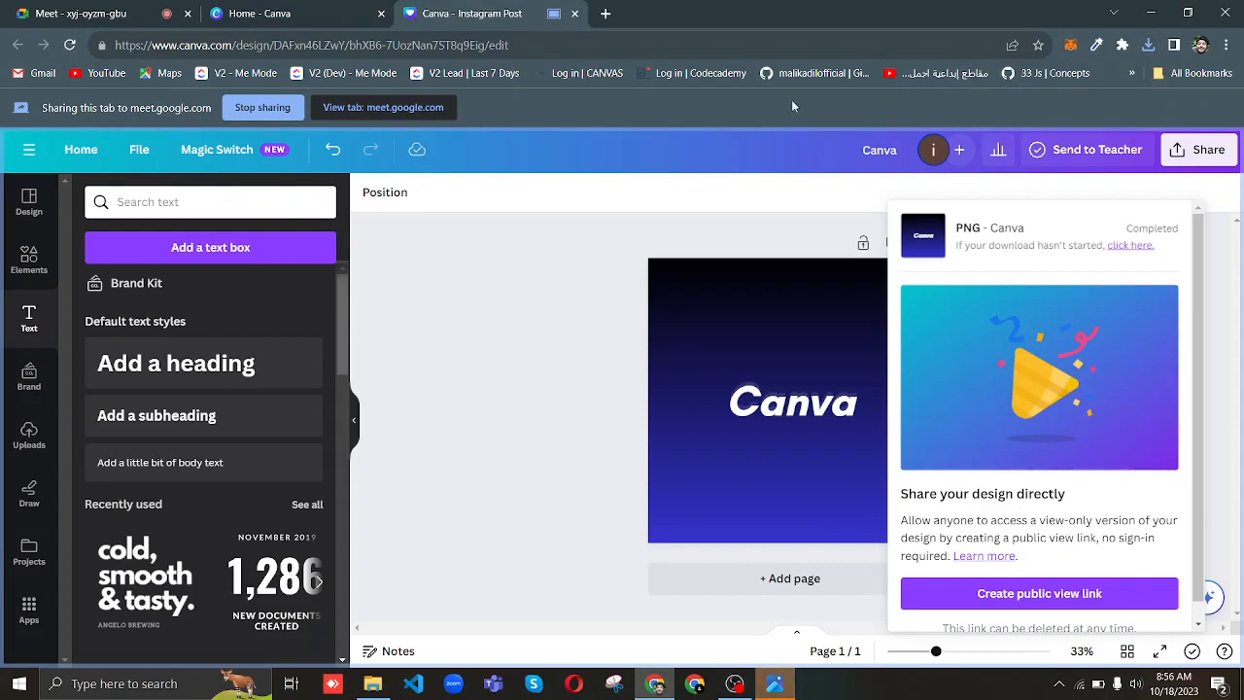
pyautogui.click(759, 243)
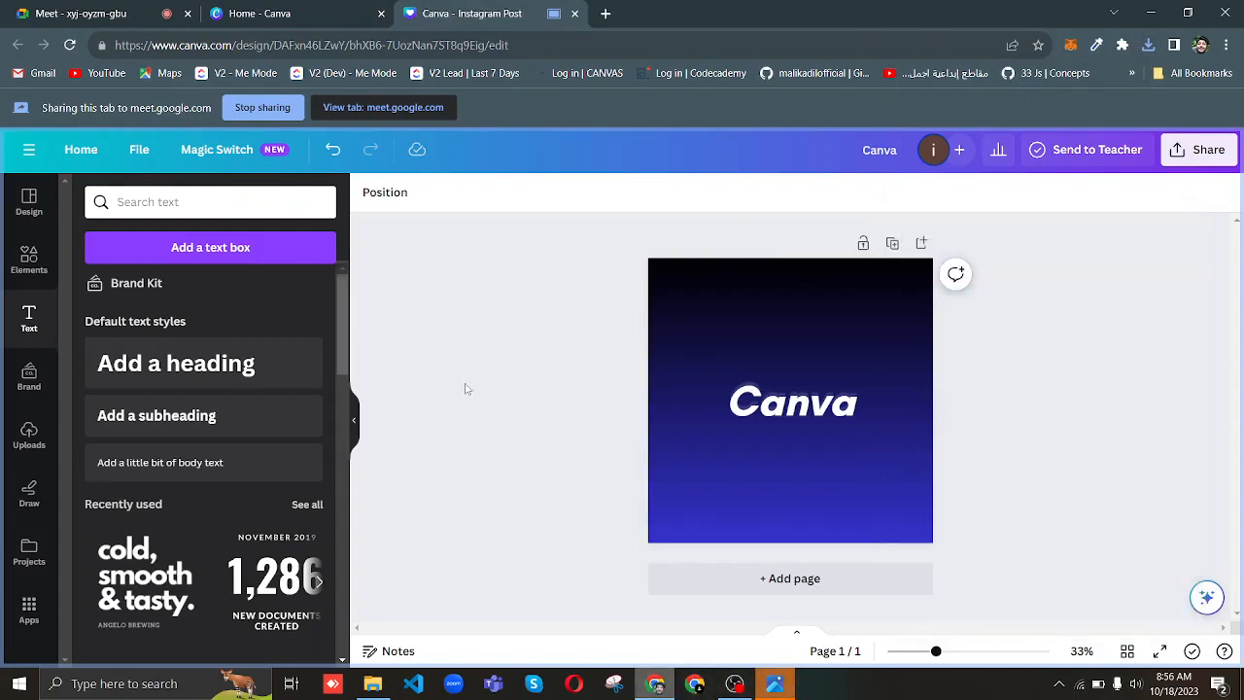
# Stop sharing the Canva tab with the class and admit the waiting participant to the Google Meet call.
pyautogui.click(251, 6)
pyautogui.click(66, 9)
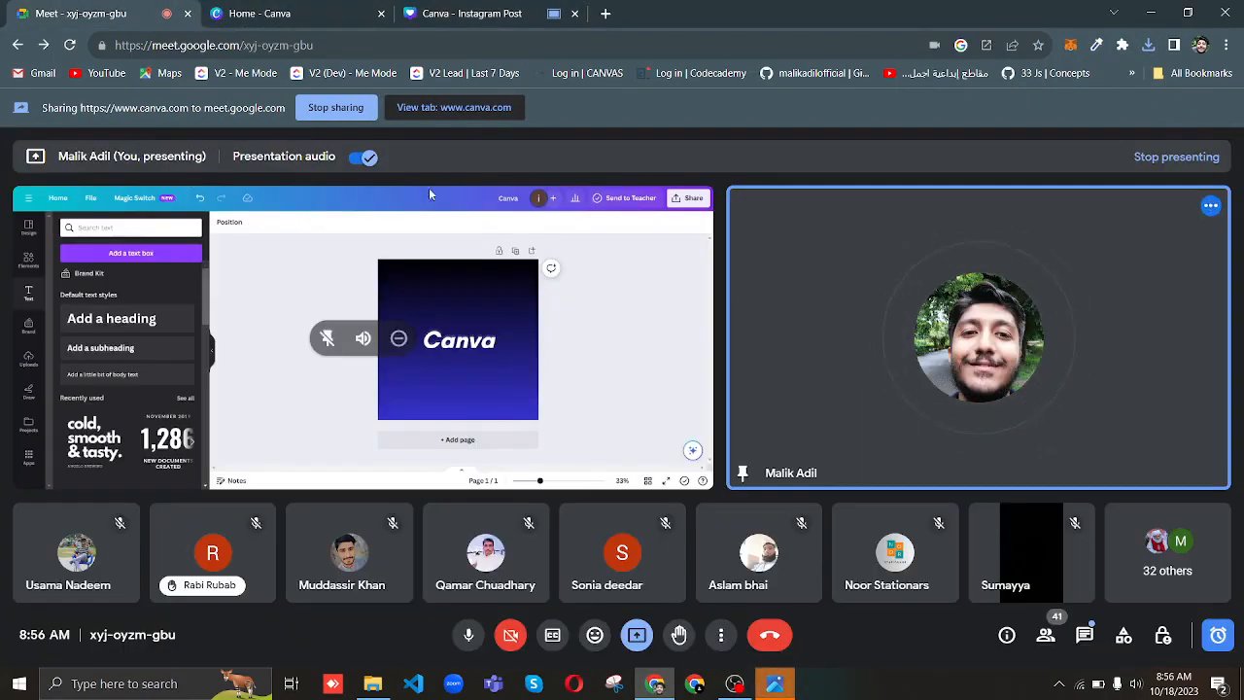
pyautogui.click(311, 12)
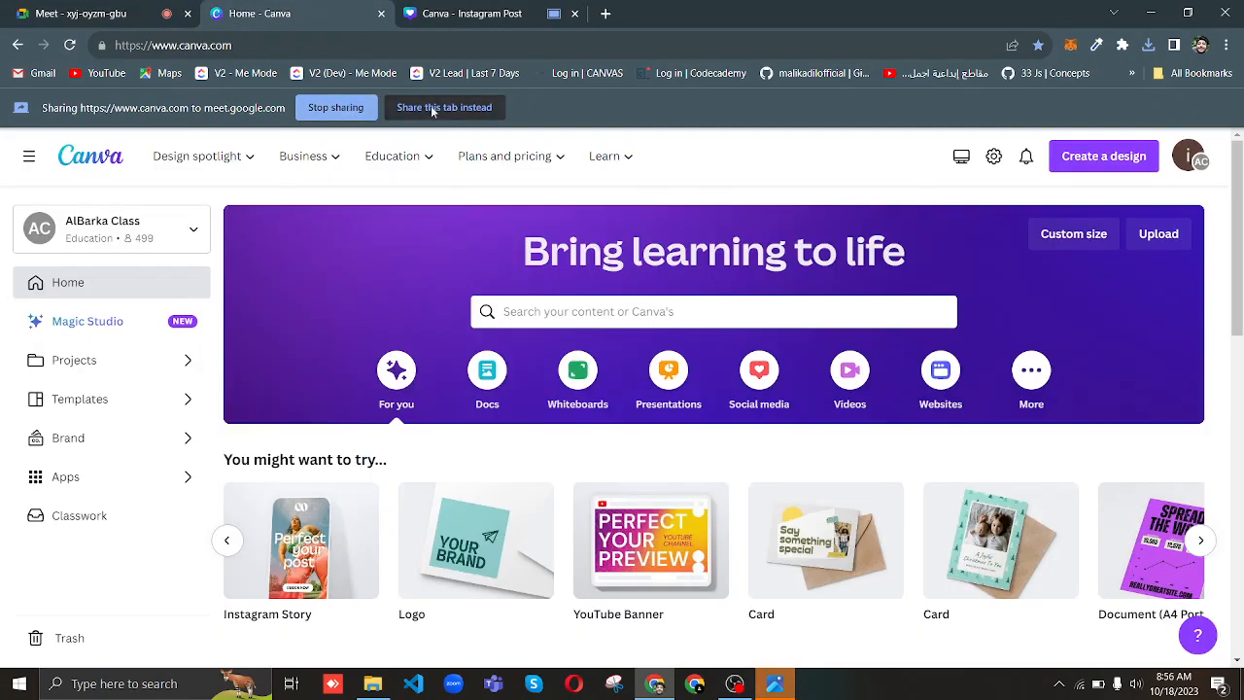
pyautogui.click(347, 107)
pyautogui.click(110, 10)
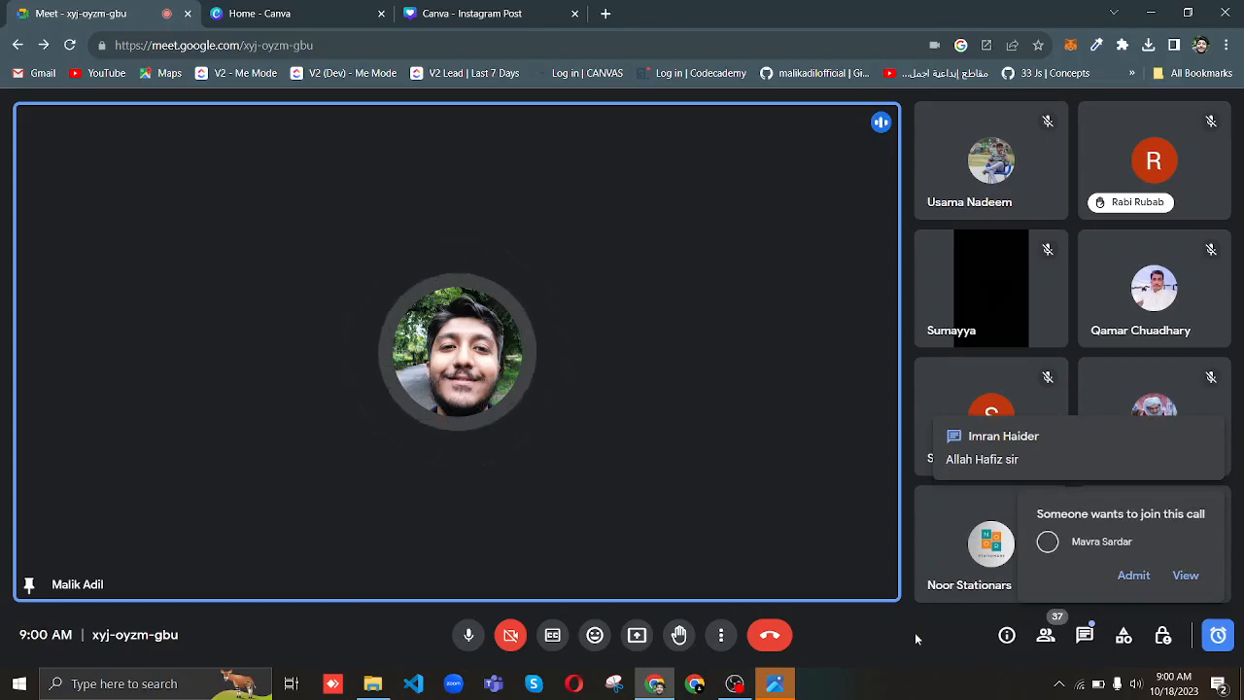
pyautogui.click(1134, 576)
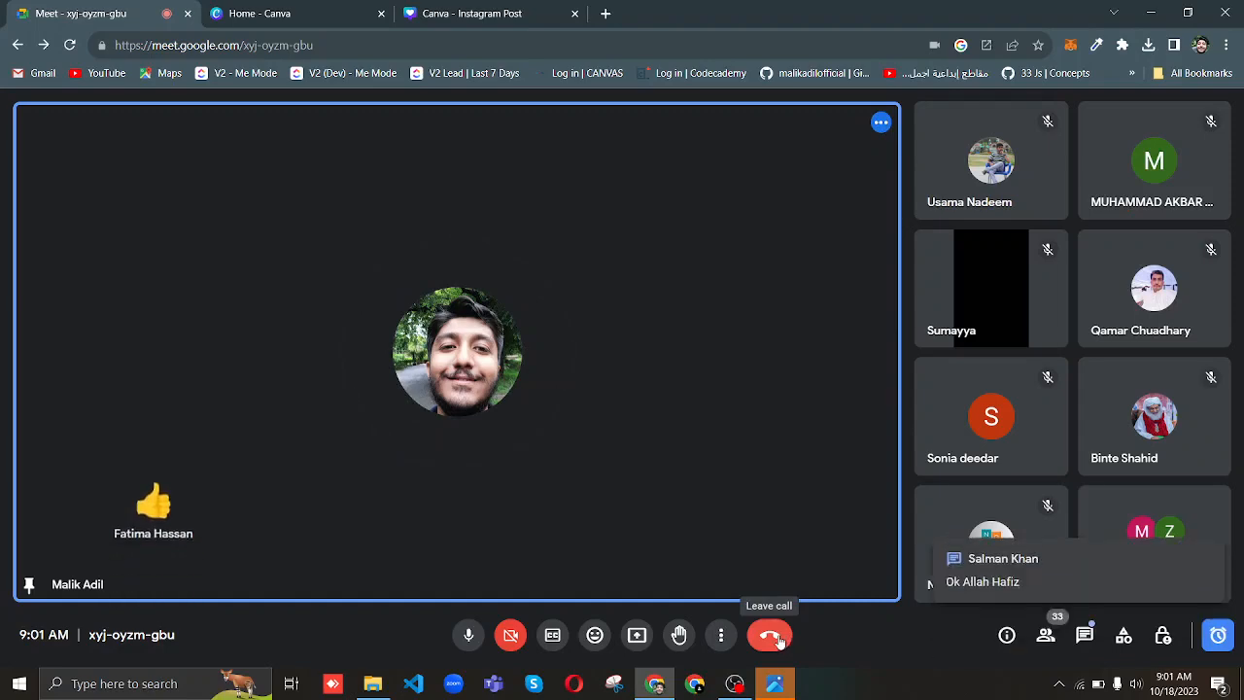
# Leave the Google Meet call and switch to OBS.
pyautogui.click(770, 636)
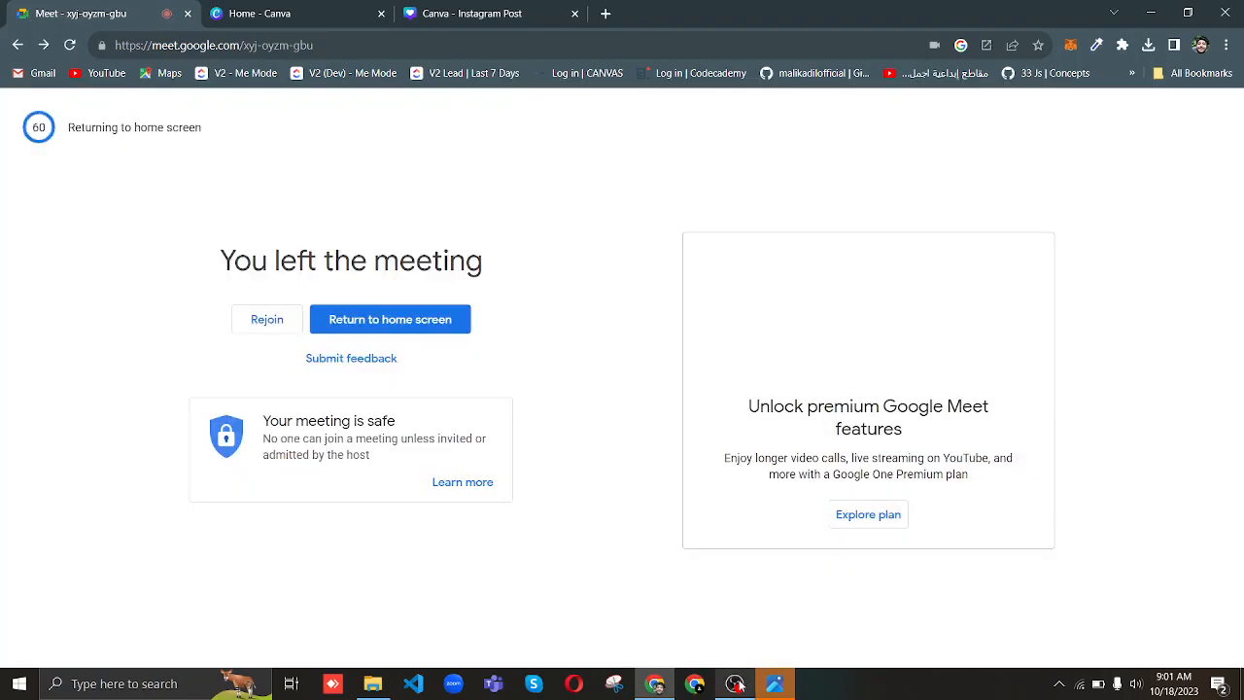
pyautogui.click(735, 683)
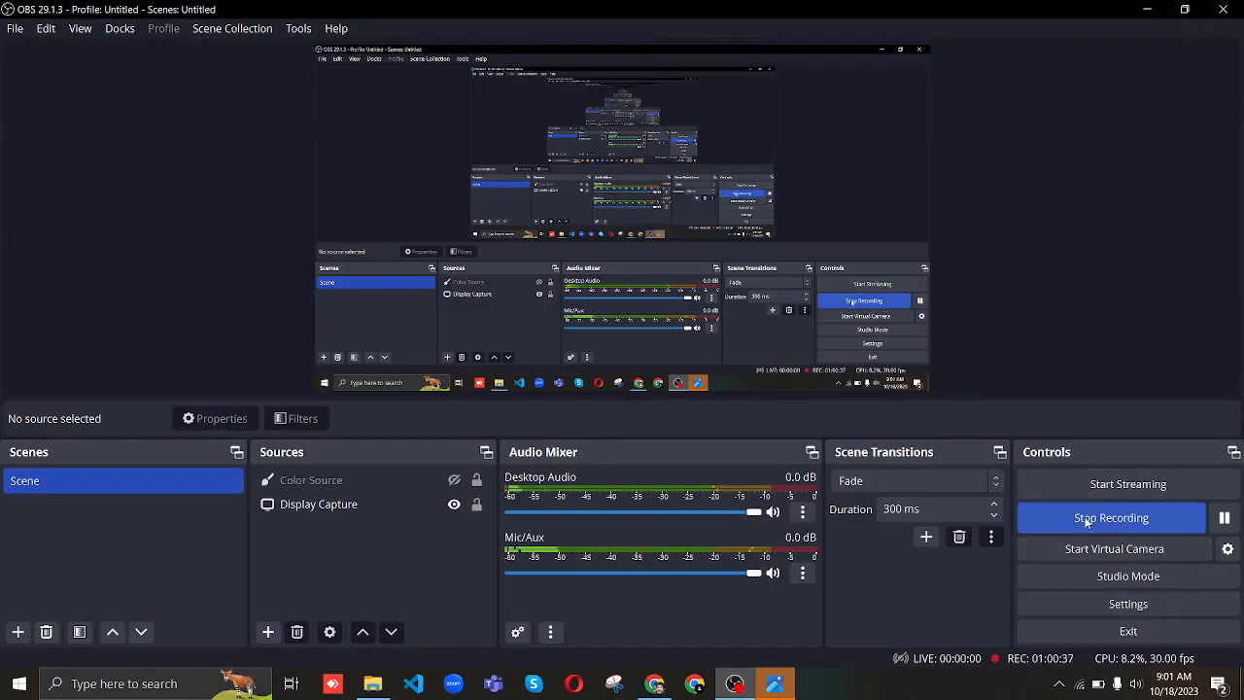